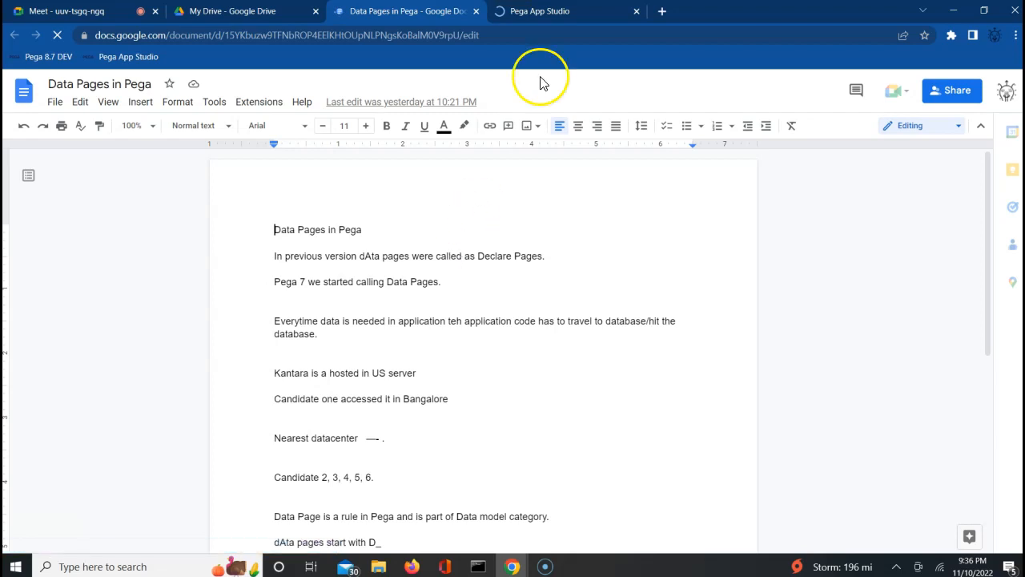
On the ALFA Auto Insurance App Studio page, dismiss the welcome popup and switch to Dev Studio.
{"action": "left_click", "coordinate": [563, 10]}
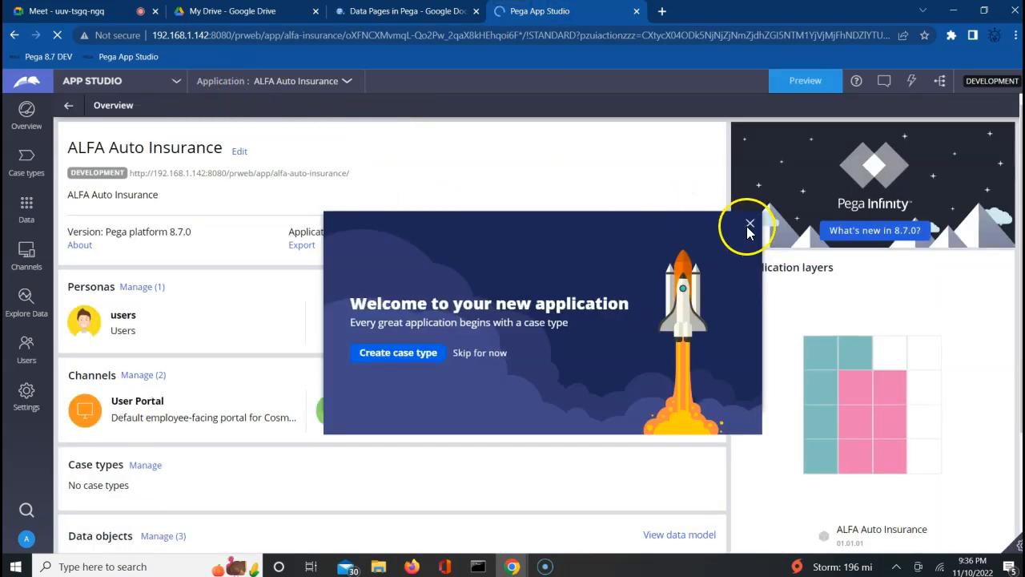
{"action": "left_click", "coordinate": [751, 226]}
{"action": "left_click", "coordinate": [751, 225]}
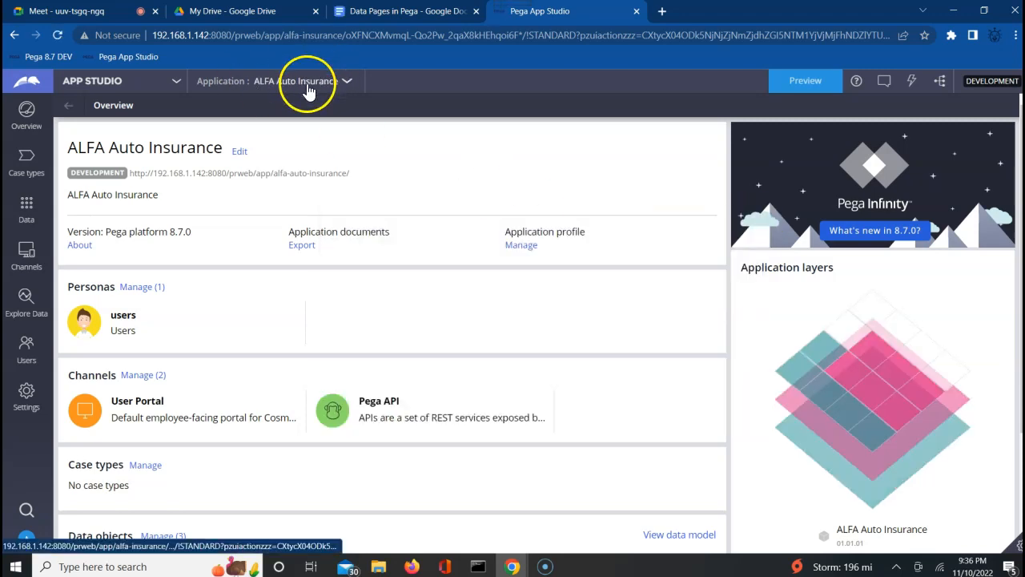
{"action": "left_click", "coordinate": [116, 82]}
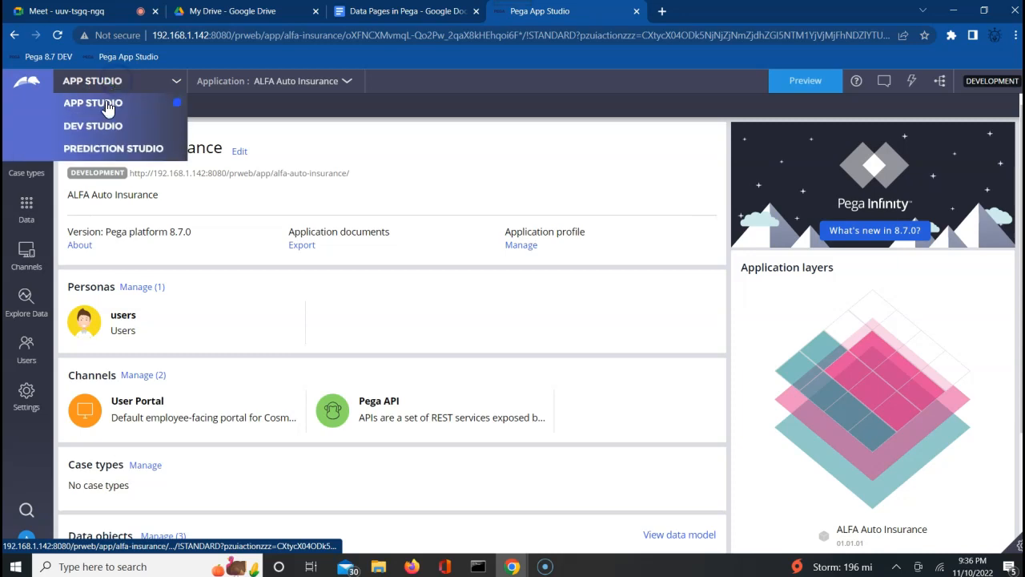
{"action": "left_click", "coordinate": [99, 128]}
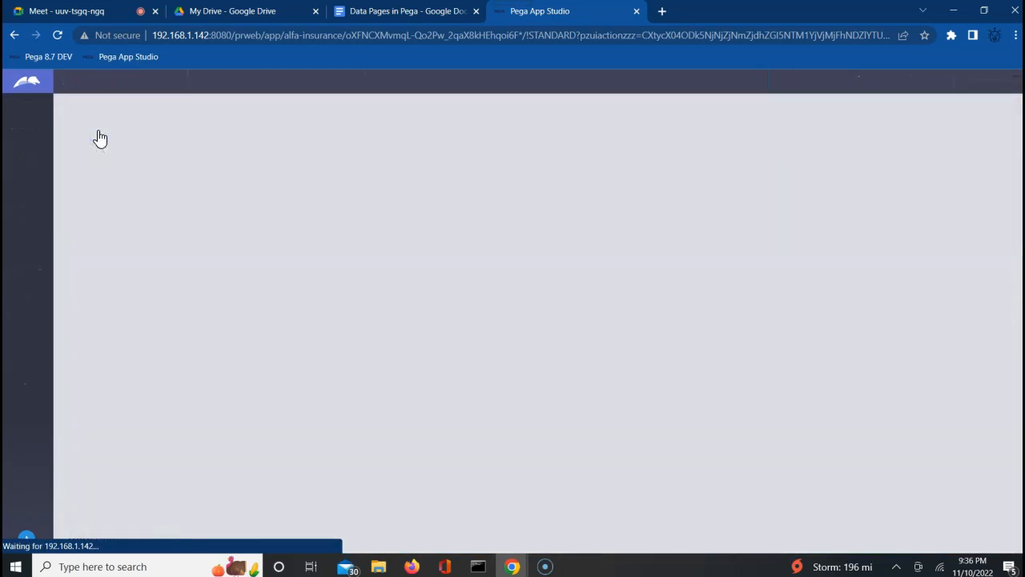
Open the D_GetStates data page from the Dev Studio Recents panel.
{"action": "left_click", "coordinate": [425, 276]}
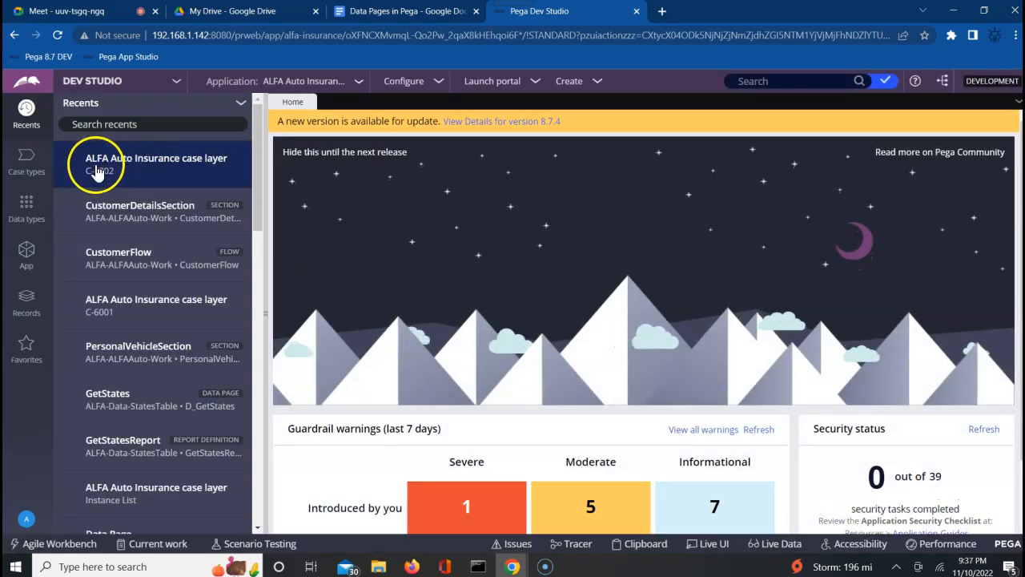
{"action": "left_click", "coordinate": [115, 212]}
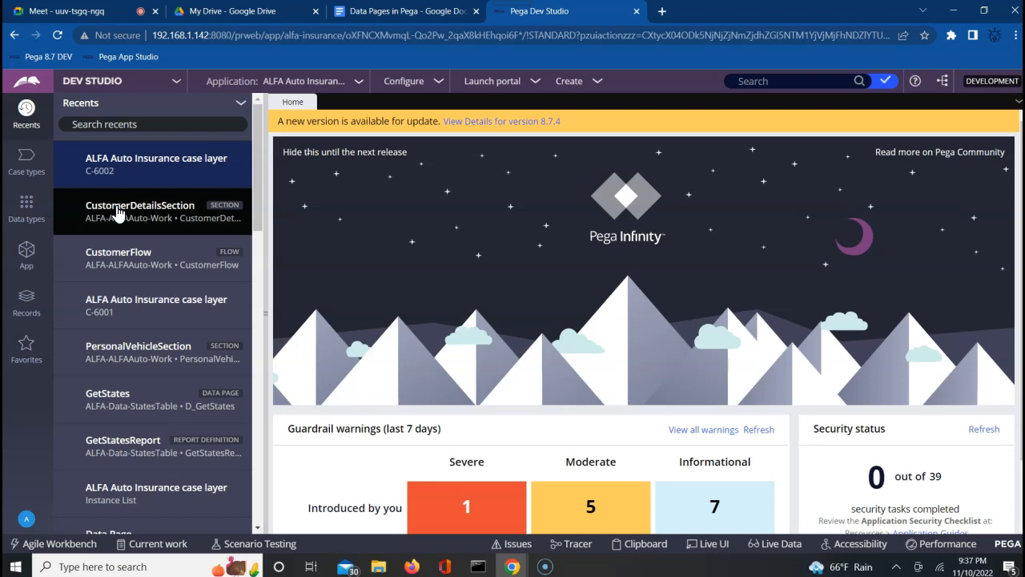
{"action": "left_click", "coordinate": [150, 232]}
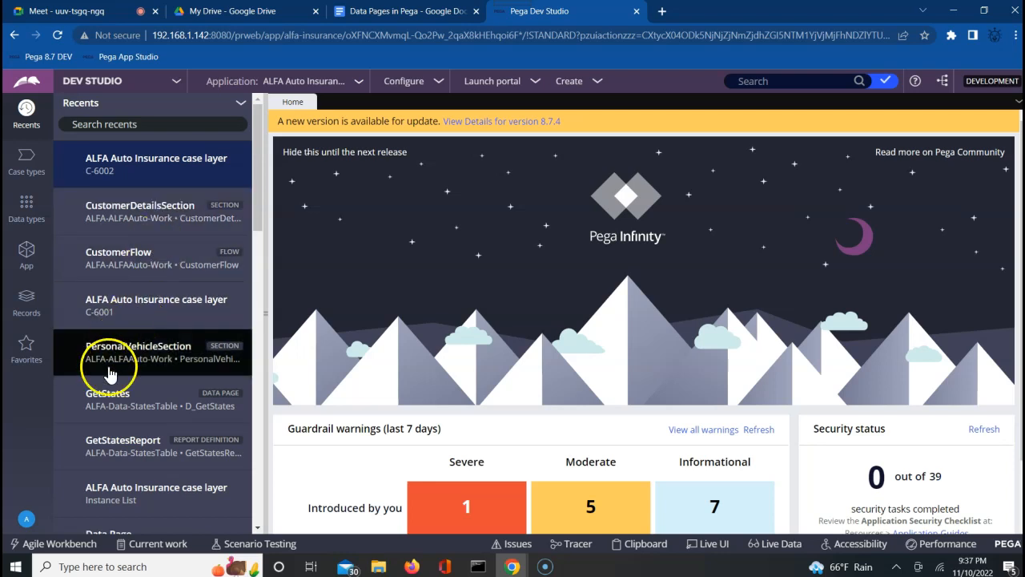
{"action": "double_click", "coordinate": [147, 407]}
Review D_GetStates' Thread-scoped ALFA-Data-StatesTable list definition, then switch to the Data Pages in Pega notes.
{"action": "left_click", "coordinate": [461, 338]}
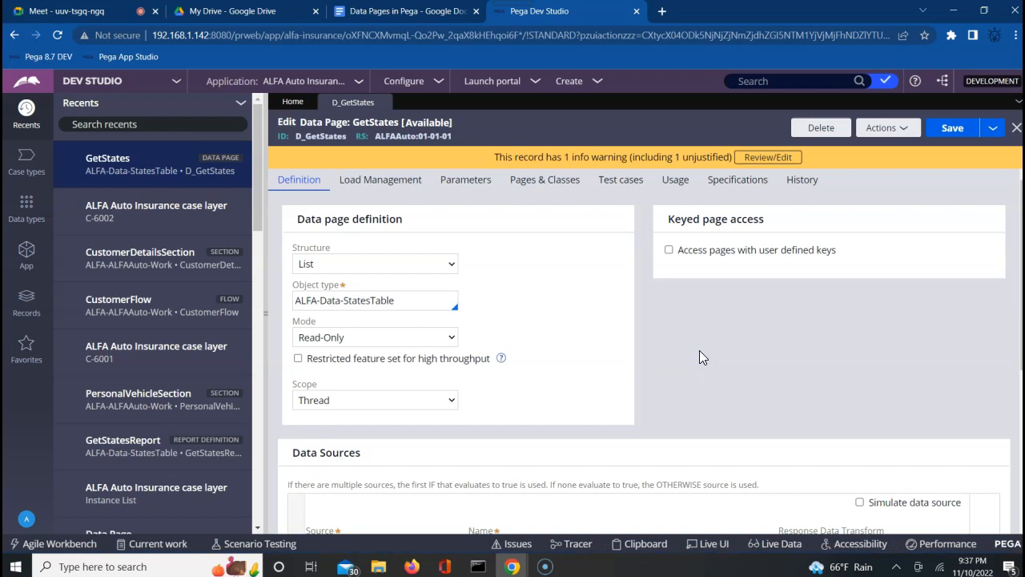
{"action": "key", "text": "XF86AudioRaiseVolume"}
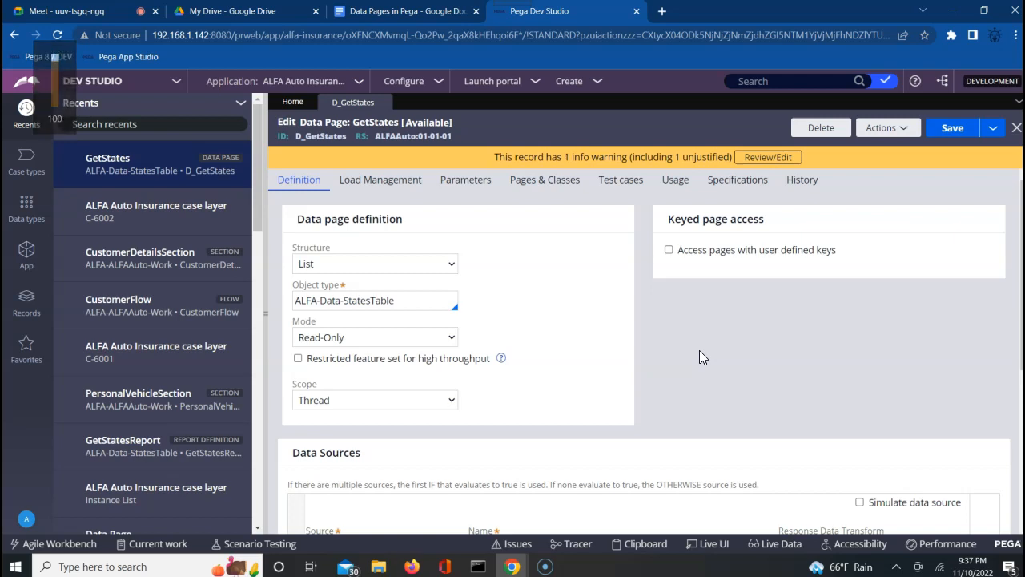
{"action": "key", "text": "XF86AudioRaiseVolume"}
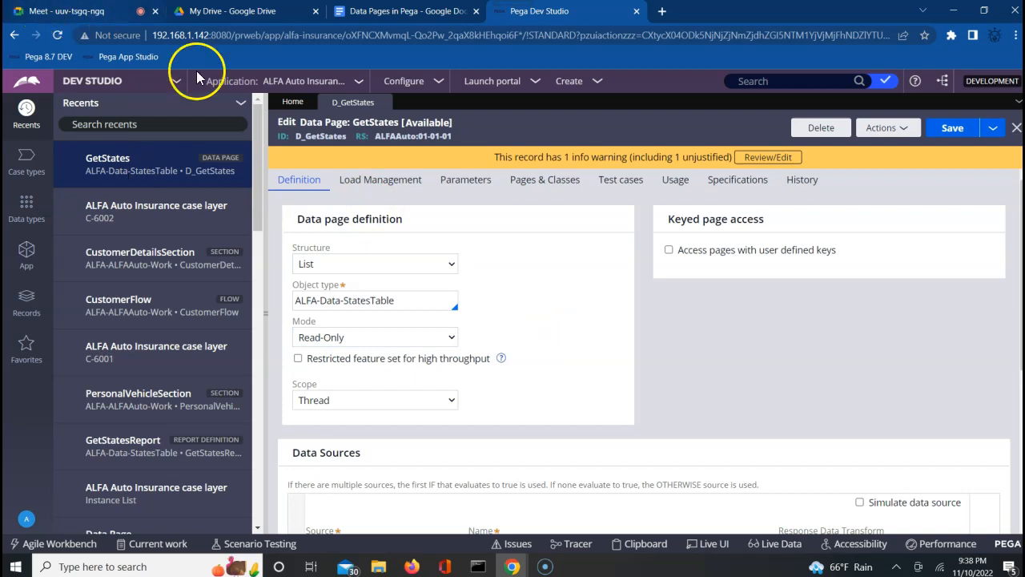
{"action": "left_click", "coordinate": [394, 13]}
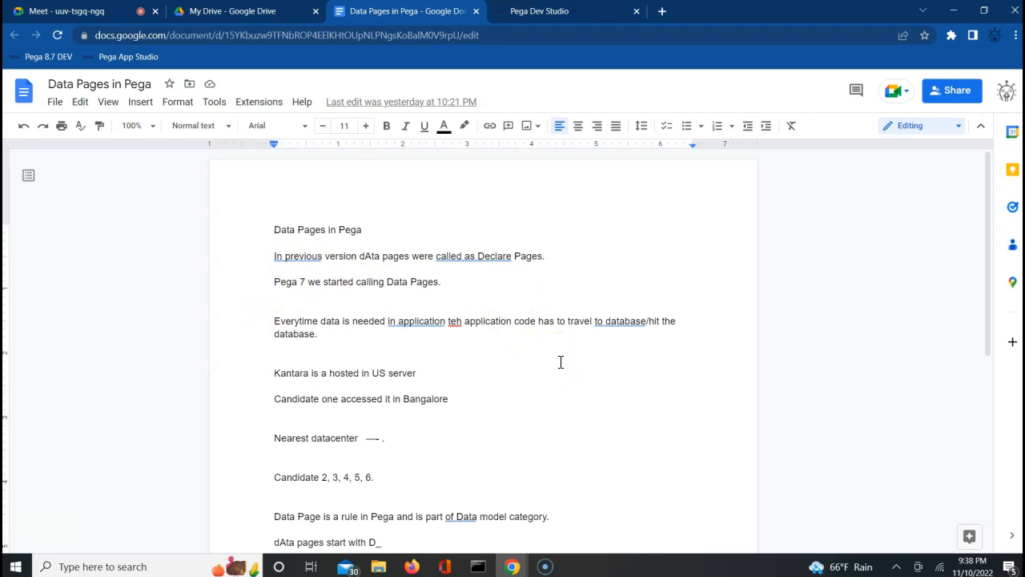
Read the notes on avoiding repeated database hits, then return to D_GetStates in Dev Studio.
{"action": "key", "text": "Down"}
{"action": "key", "text": "Down"}
{"action": "key", "text": "Down"}
{"action": "key", "text": "Down"}
{"action": "key", "text": "Down"}
{"action": "key", "text": "Down"}
{"action": "key", "text": "Down"}
{"action": "key", "text": "Down"}
{"action": "key", "text": "Down"}
{"action": "key", "text": "Down"}
{"action": "key", "text": "Down"}
{"action": "key", "text": "Down"}
{"action": "key", "text": "Down"}
{"action": "key", "text": "Down"}
{"action": "key", "text": "Down"}
{"action": "key", "text": "Down"}
{"action": "key", "text": "Down"}
{"action": "key", "text": "Down"}
{"action": "key", "text": "Down"}
{"action": "key", "text": "Down"}
{"action": "key", "text": "Down"}
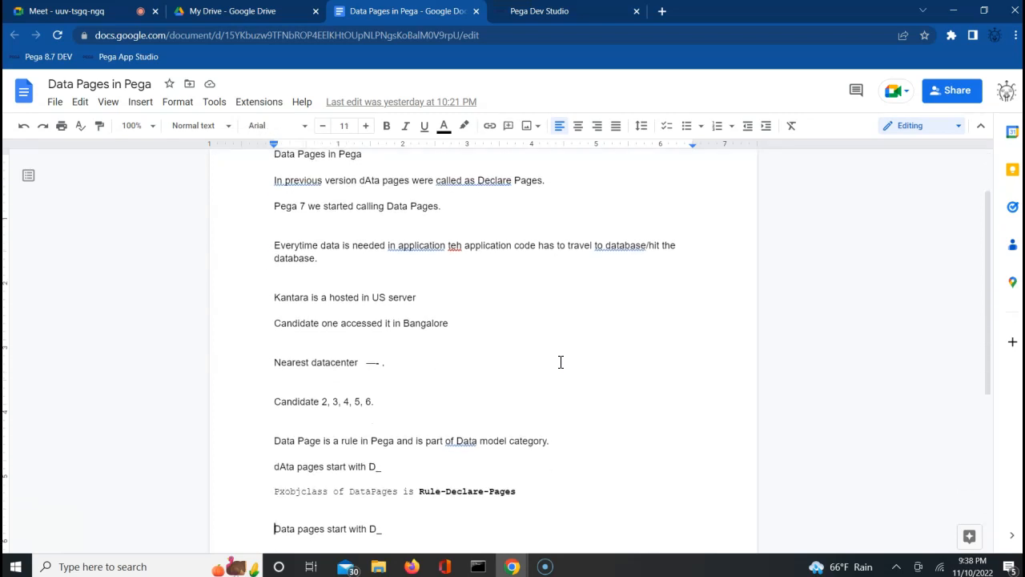
{"action": "key", "text": "Down"}
{"action": "key", "text": "Down"}
{"action": "key", "text": "Down"}
{"action": "key", "text": "Down"}
{"action": "key", "text": "Down"}
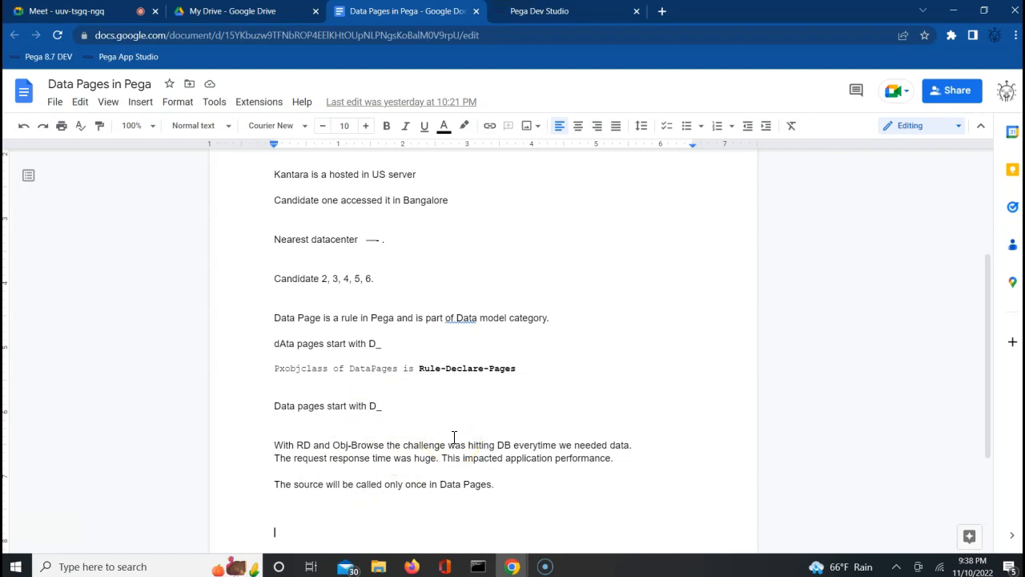
{"action": "key", "text": "Return"}
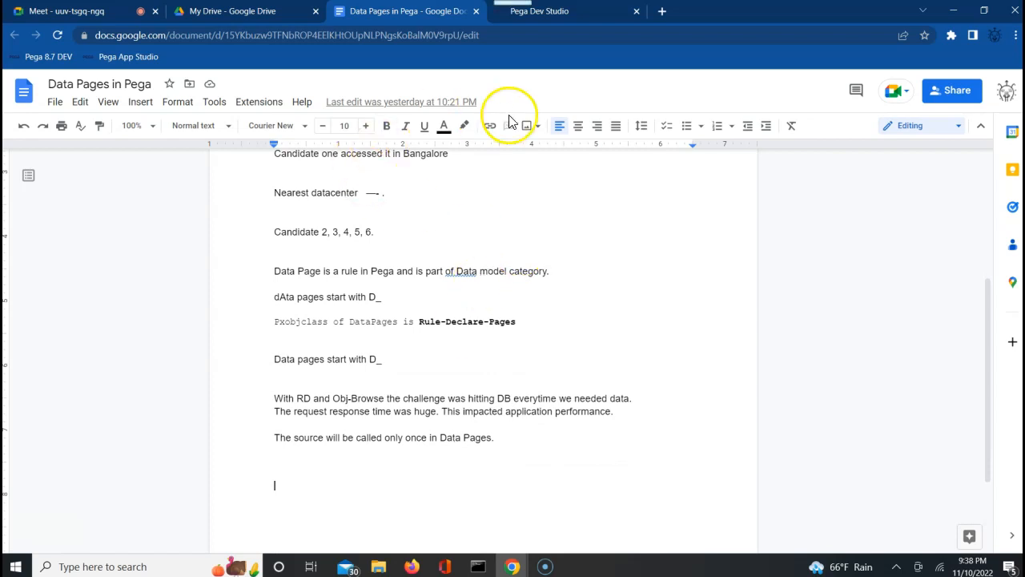
{"action": "left_click", "coordinate": [555, 15]}
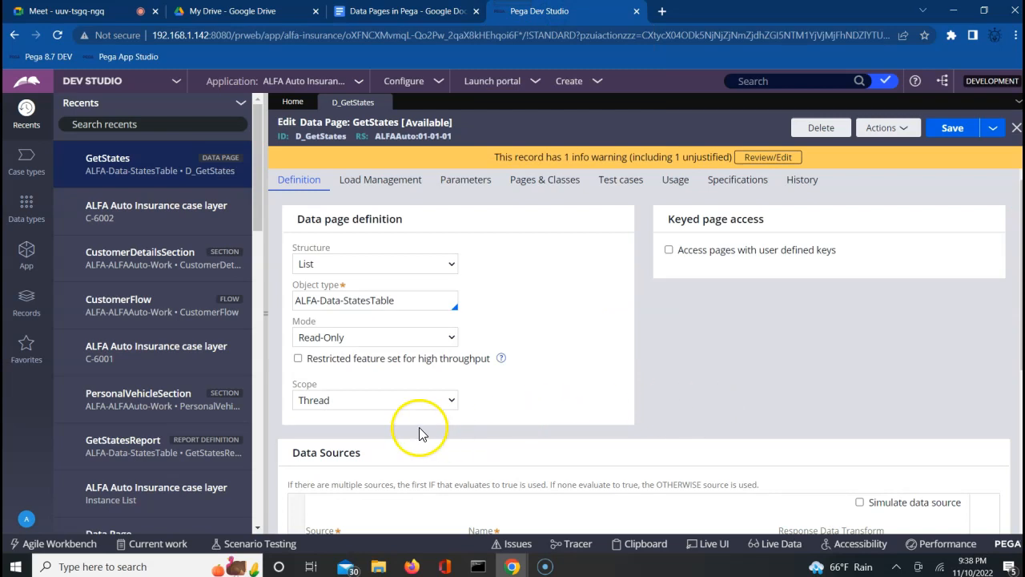
Check the Thread, Requestor and Node scope options, keep Thread, and open the Clipboard viewer.
{"action": "left_click", "coordinate": [338, 401]}
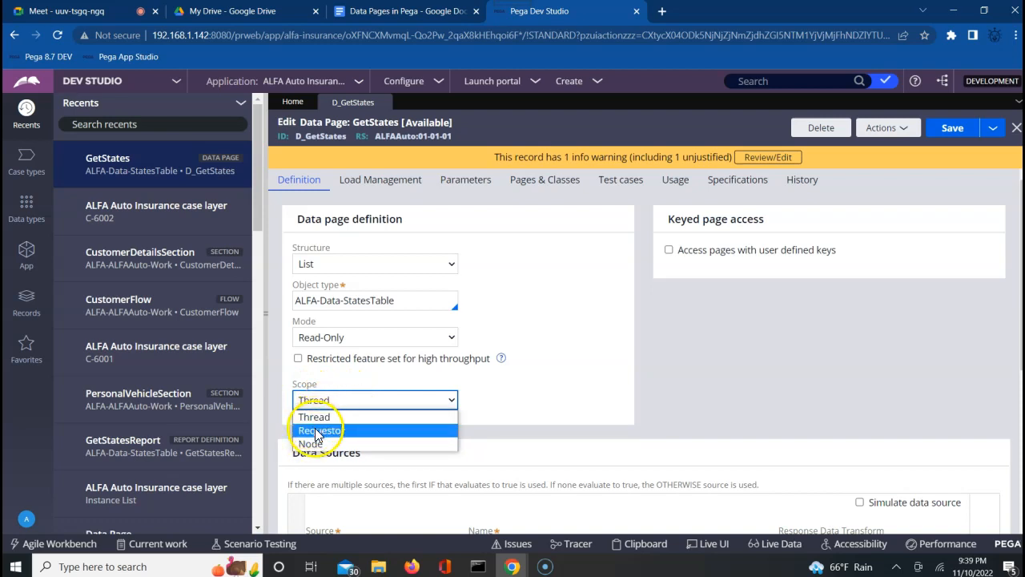
{"action": "left_click", "coordinate": [673, 372]}
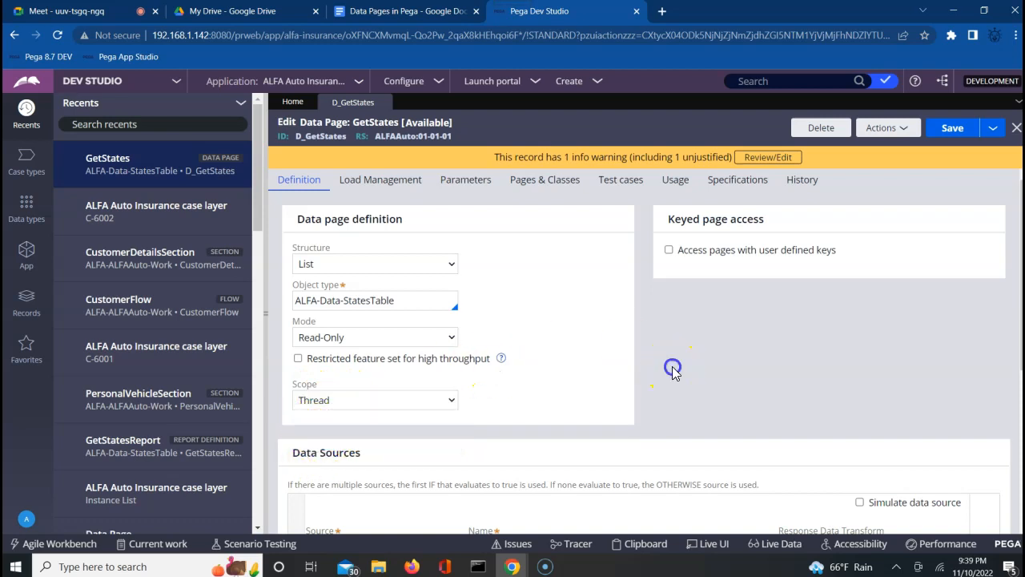
{"action": "left_click", "coordinate": [378, 408]}
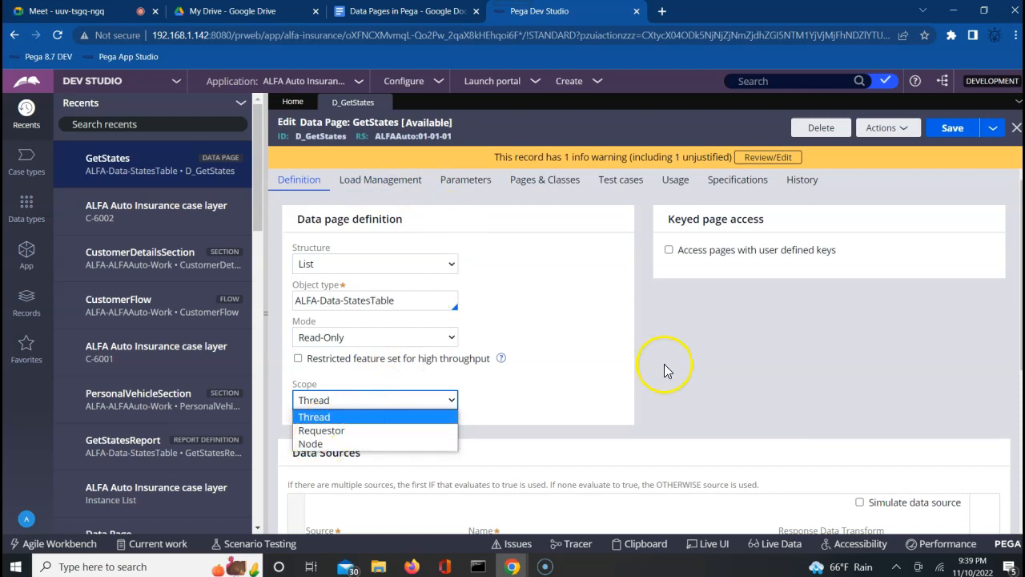
{"action": "left_click", "coordinate": [732, 352]}
{"action": "left_click", "coordinate": [633, 545]}
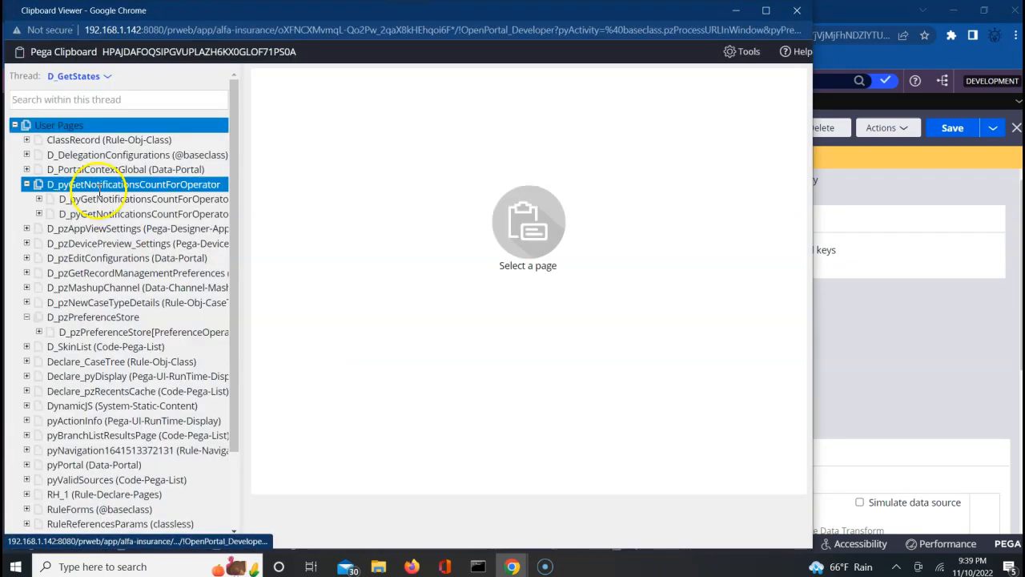
Expand Data Pages > Thread and inspect the Declare_LP_ApplicationStack and pxApplicationInfo pages.
{"action": "left_click", "coordinate": [14, 125]}
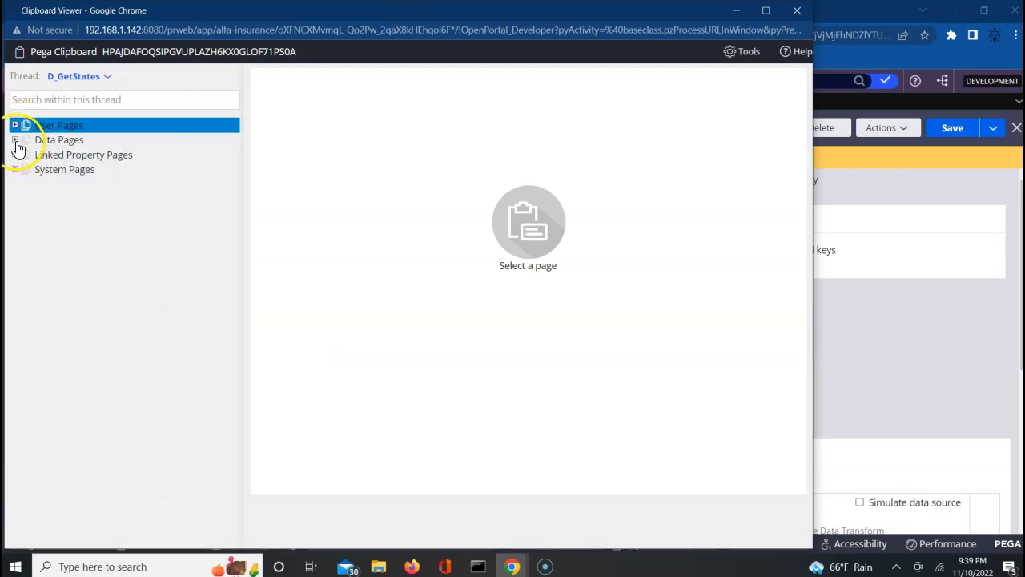
{"action": "left_click", "coordinate": [15, 141]}
{"action": "left_click", "coordinate": [27, 155]}
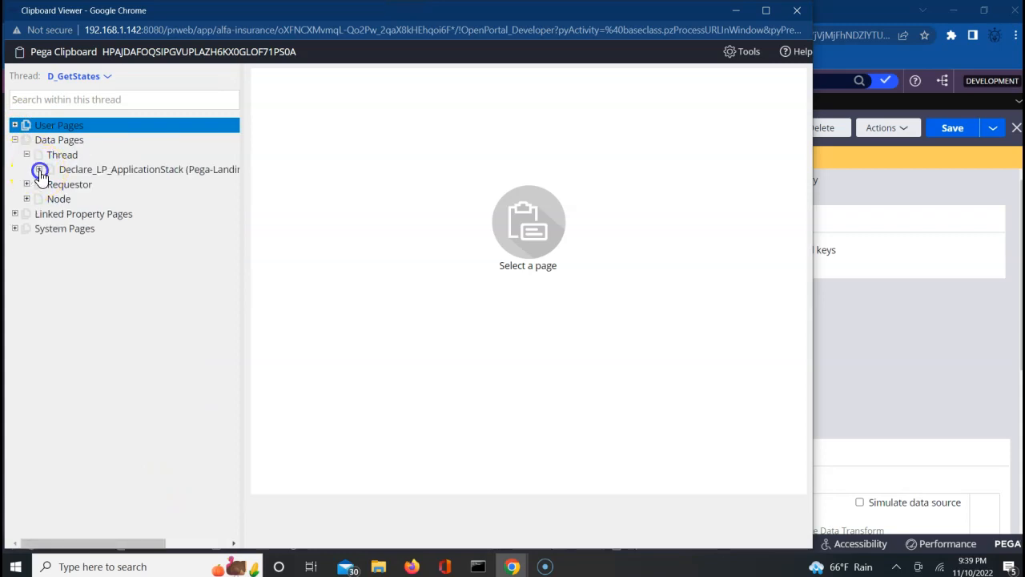
{"action": "left_click", "coordinate": [39, 171]}
{"action": "left_click", "coordinate": [96, 184]}
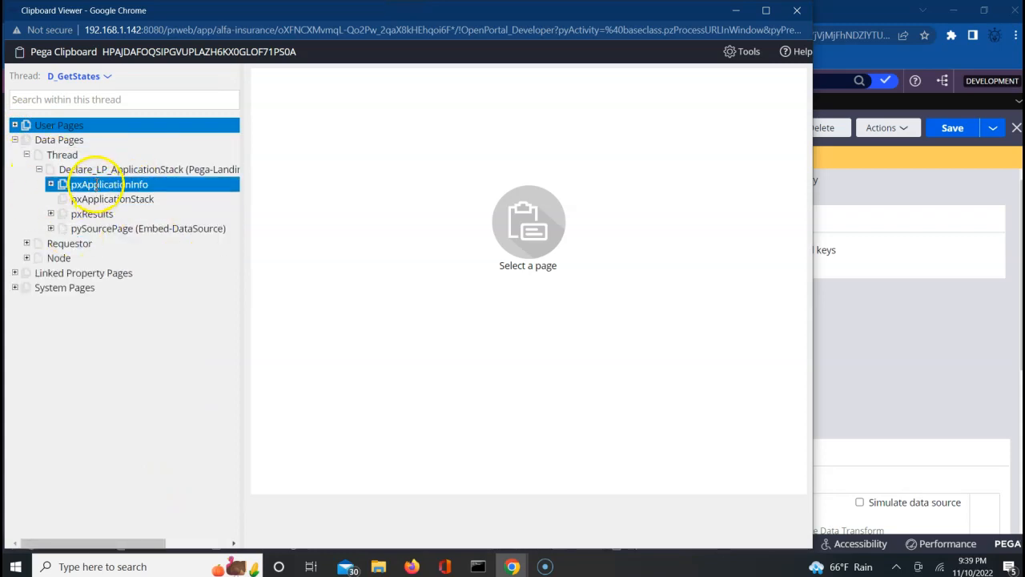
{"action": "left_click", "coordinate": [96, 169]}
{"action": "left_click", "coordinate": [92, 156]}
{"action": "left_click", "coordinate": [96, 169]}
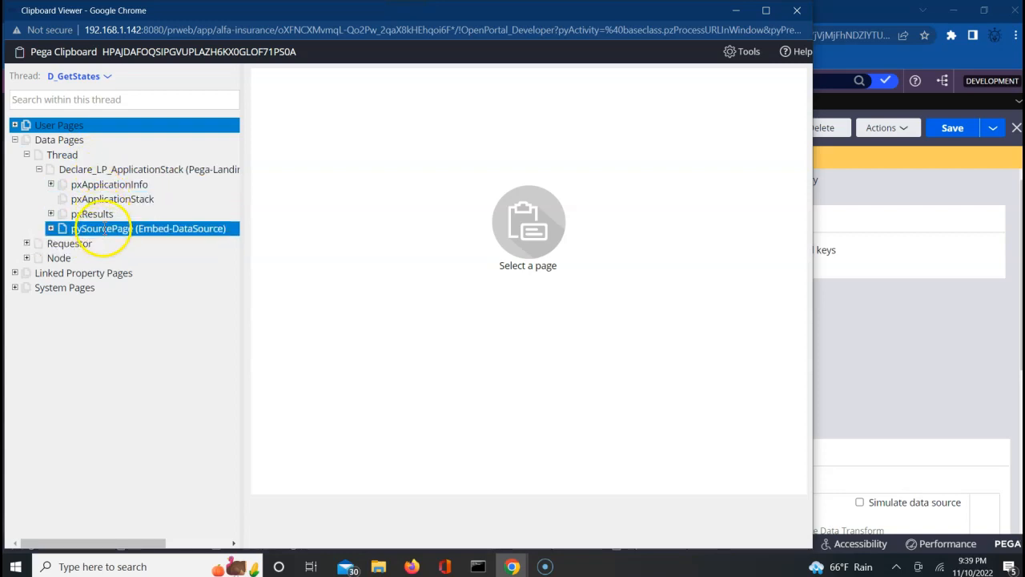
Switch to the Standard thread, inspect its Thread-scoped data pages, and return to the GetStates editor.
{"action": "left_click", "coordinate": [108, 77]}
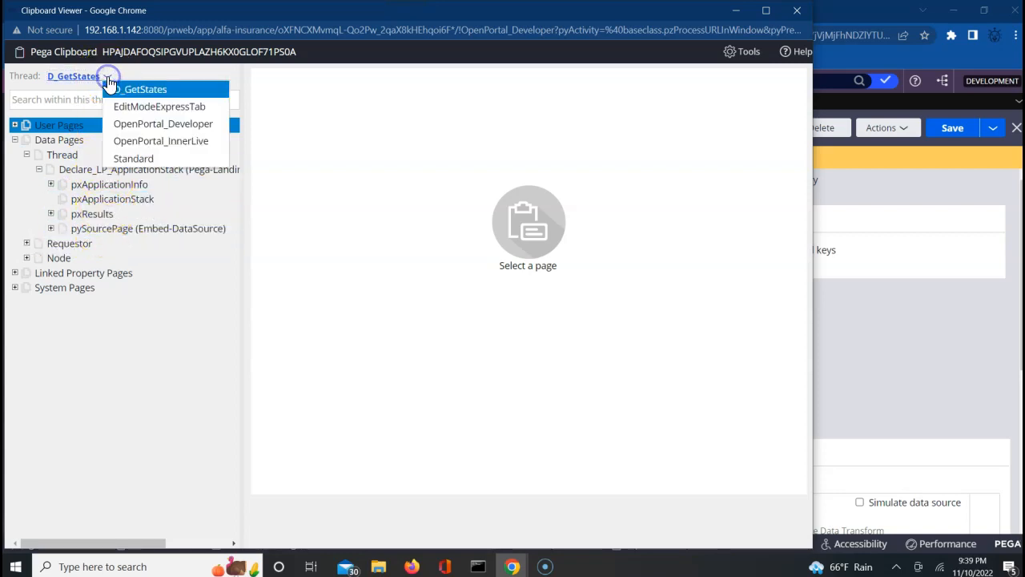
{"action": "left_click", "coordinate": [132, 159]}
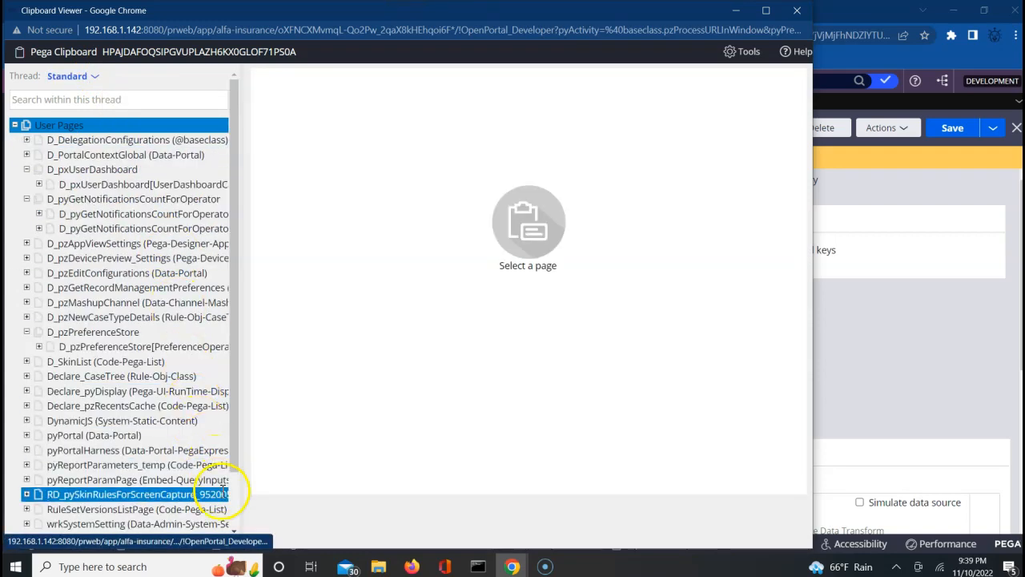
{"action": "scroll", "coordinate": [232, 492], "scroll_direction": "down", "scroll_amount": 2}
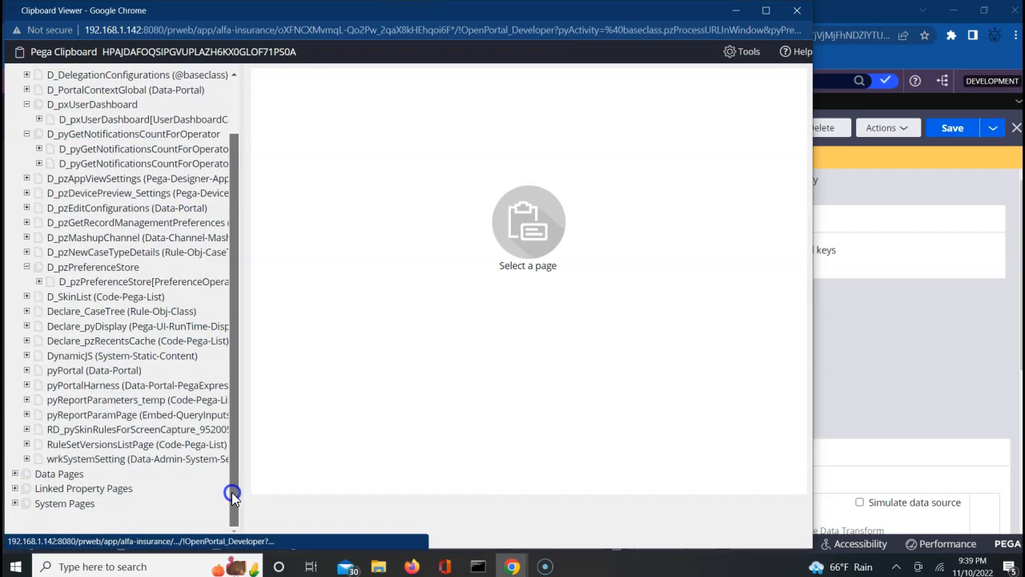
{"action": "left_click", "coordinate": [15, 474]}
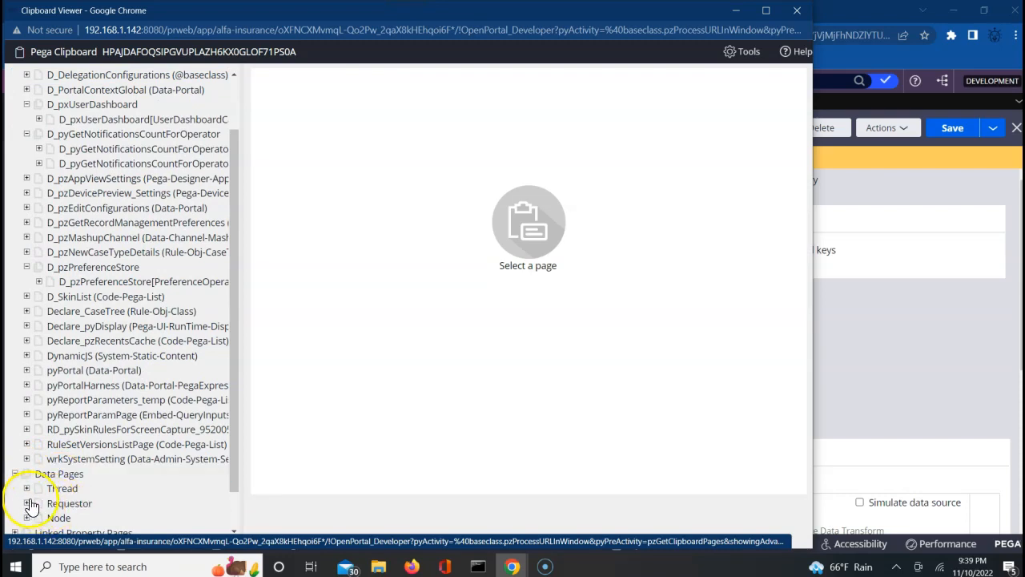
{"action": "left_click", "coordinate": [26, 489]}
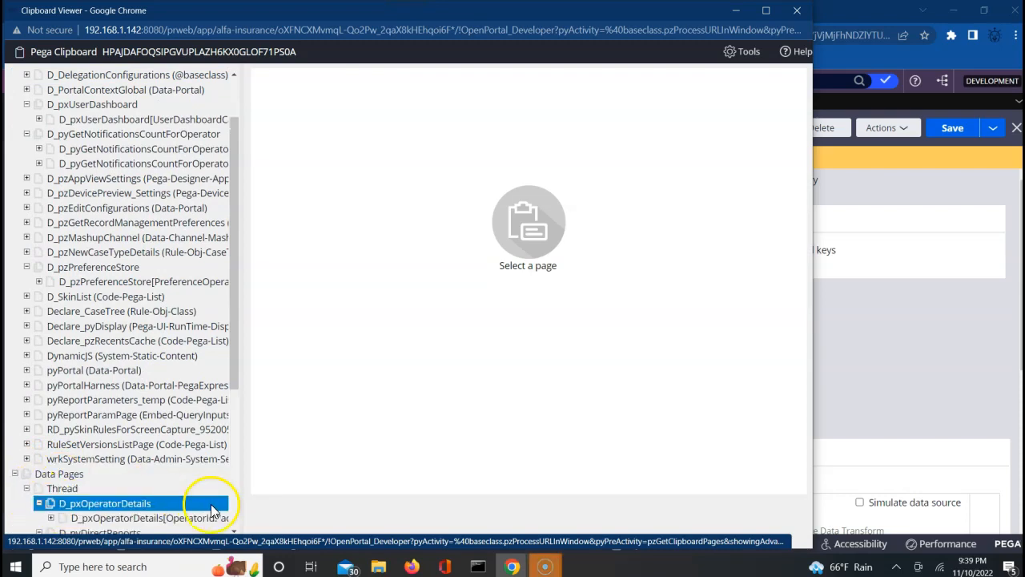
{"action": "left_click", "coordinate": [238, 530]}
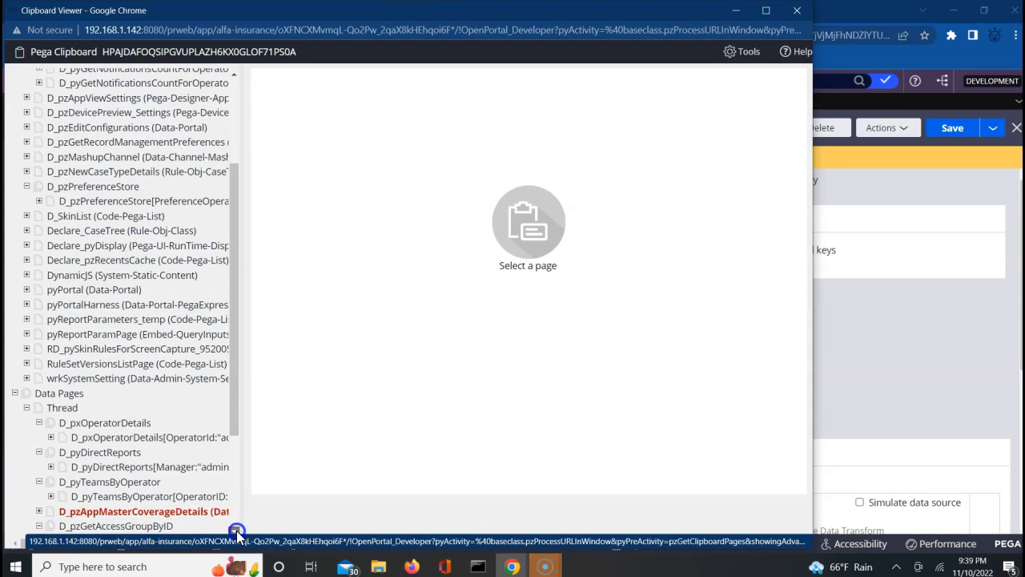
{"action": "left_click", "coordinate": [236, 530]}
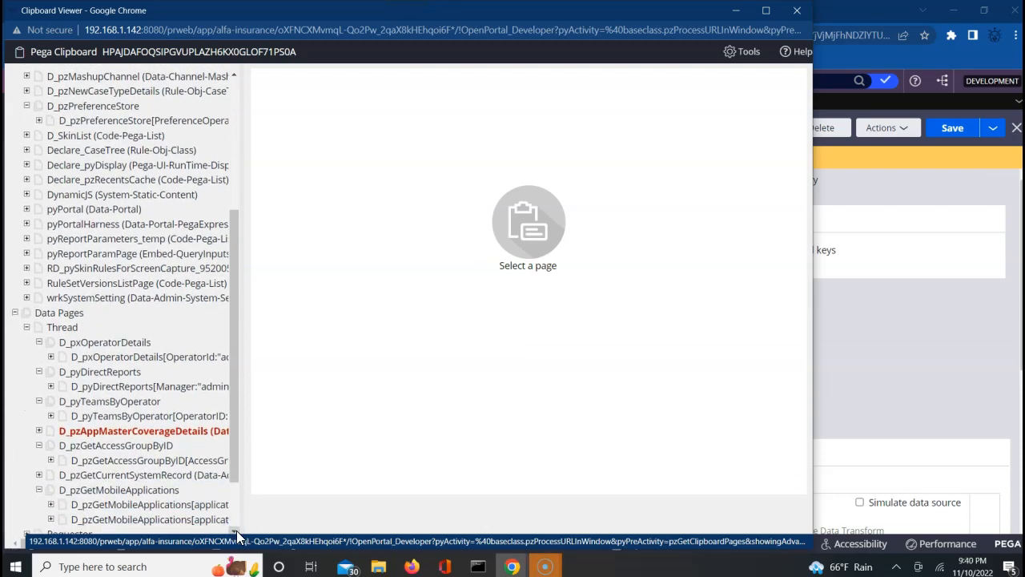
{"action": "left_click", "coordinate": [236, 530]}
{"action": "left_click", "coordinate": [236, 530]}
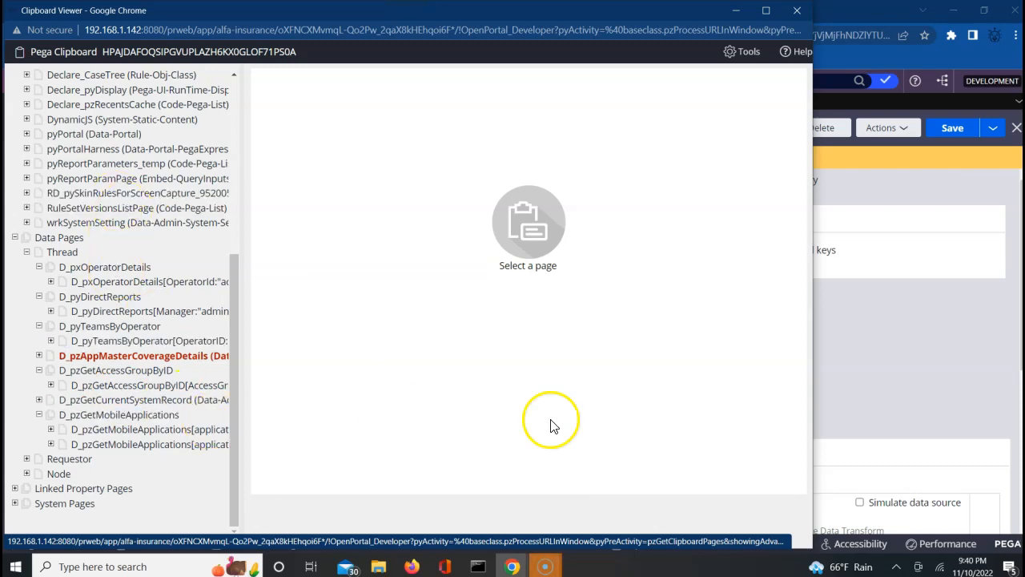
{"action": "left_click", "coordinate": [916, 377]}
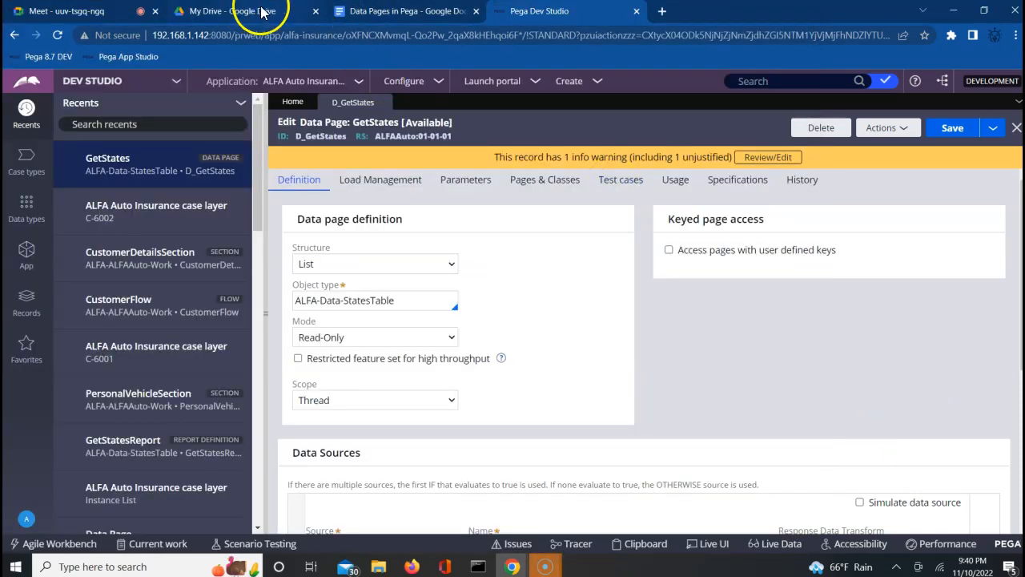
Admit the waiting guest to the Google Meet call and return to Dev Studio.
{"action": "left_click", "coordinate": [138, 12]}
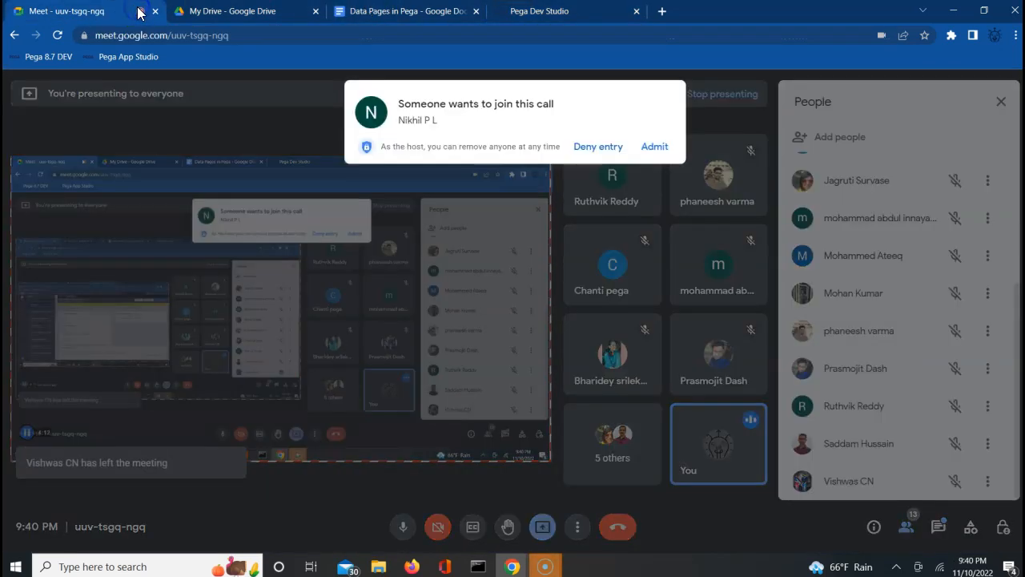
{"action": "left_click", "coordinate": [654, 146]}
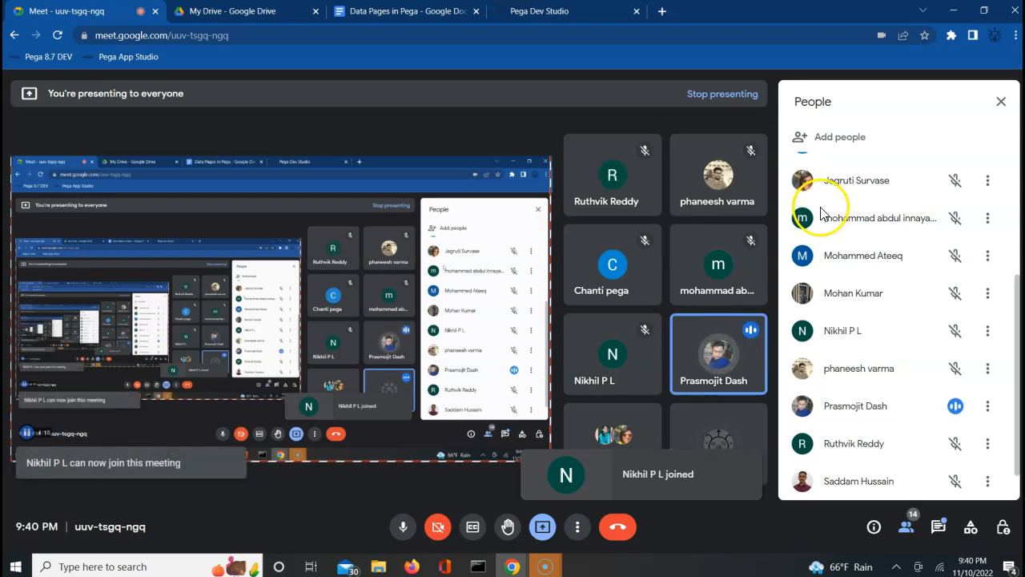
{"action": "left_click", "coordinate": [574, 14]}
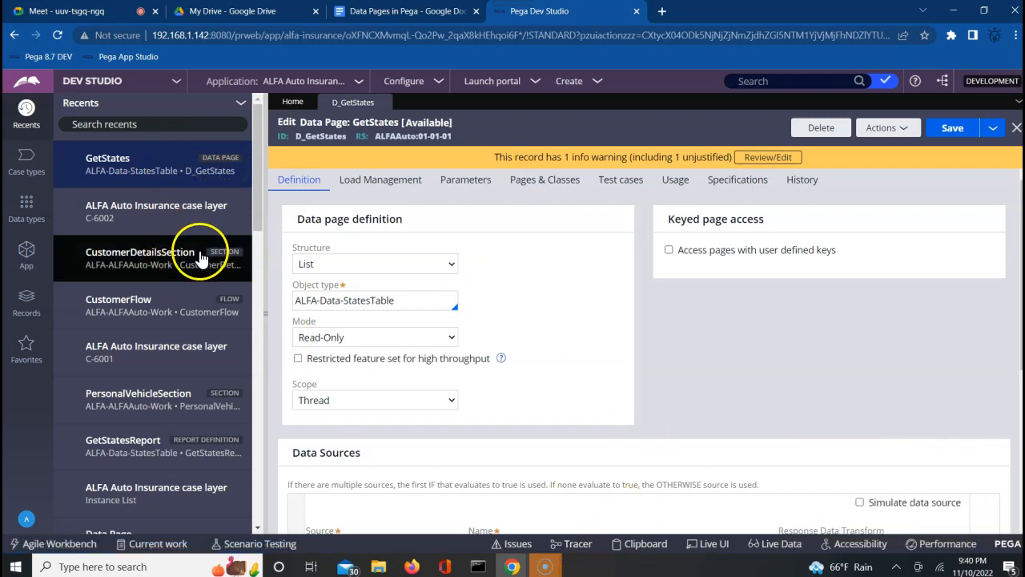
Open the CustomerFlow flow record from Recents, then return to the D_GetStates tab.
{"action": "left_click", "coordinate": [126, 308]}
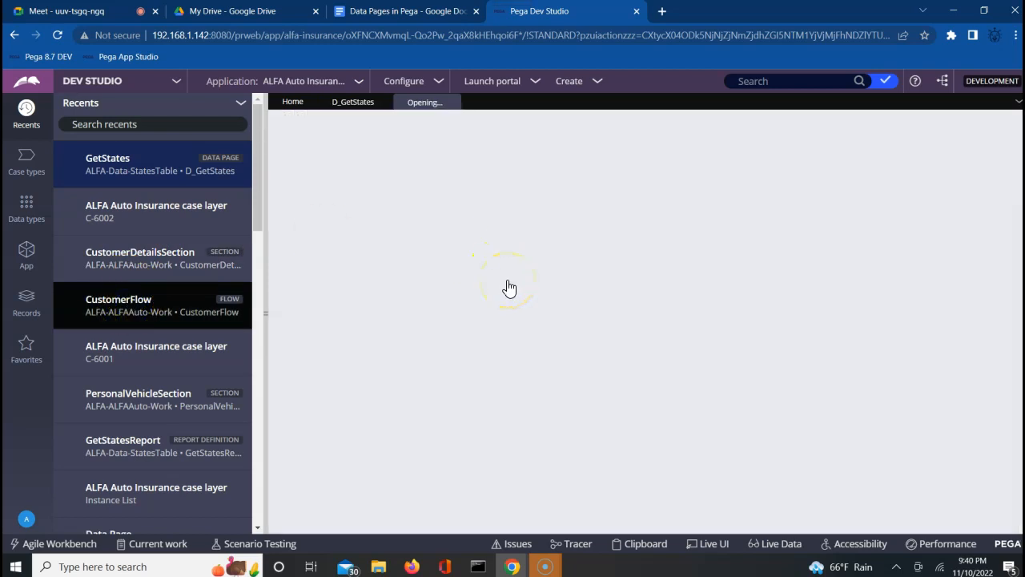
{"action": "left_click", "coordinate": [683, 230]}
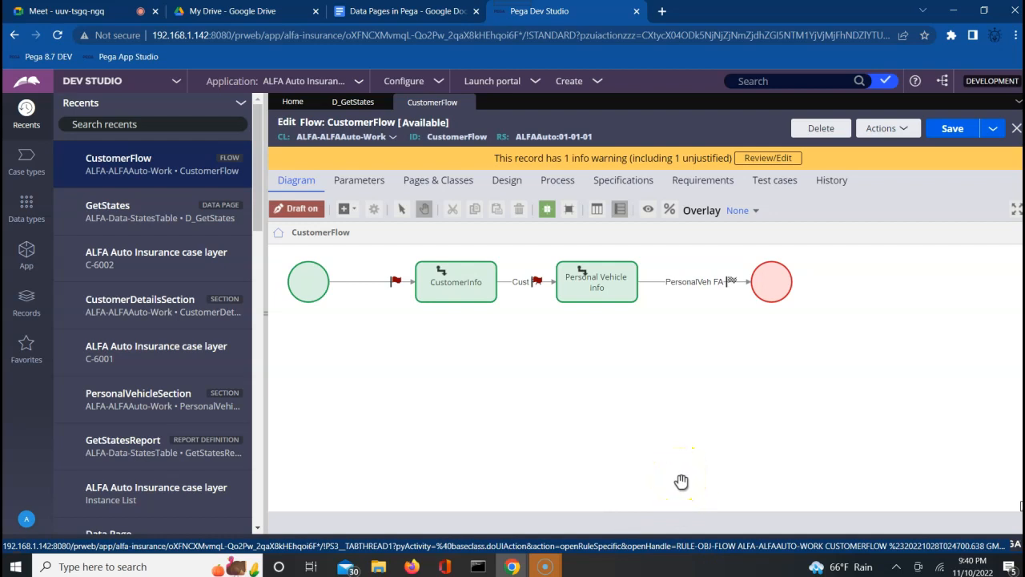
{"action": "left_click", "coordinate": [828, 387]}
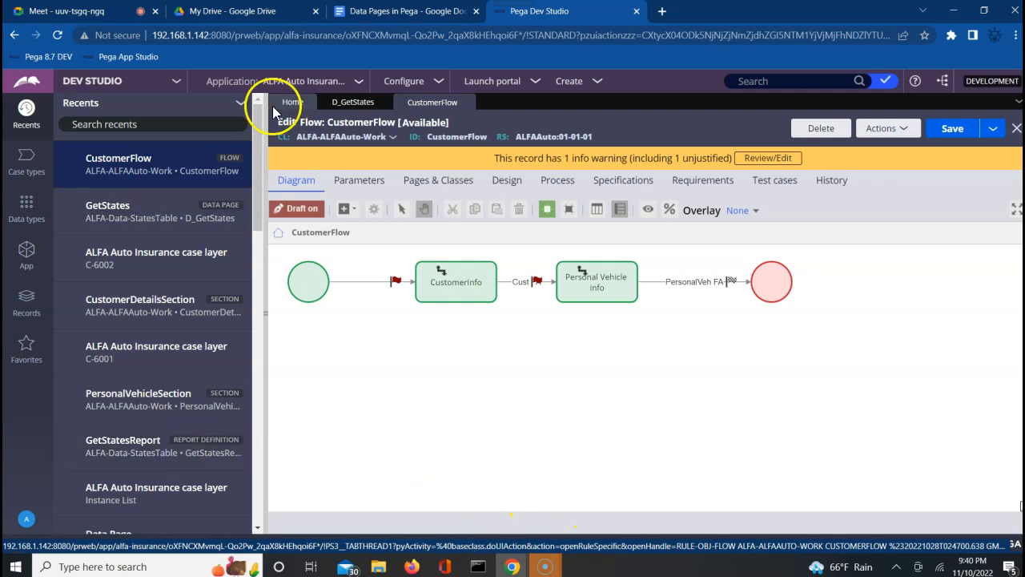
{"action": "left_click", "coordinate": [339, 103]}
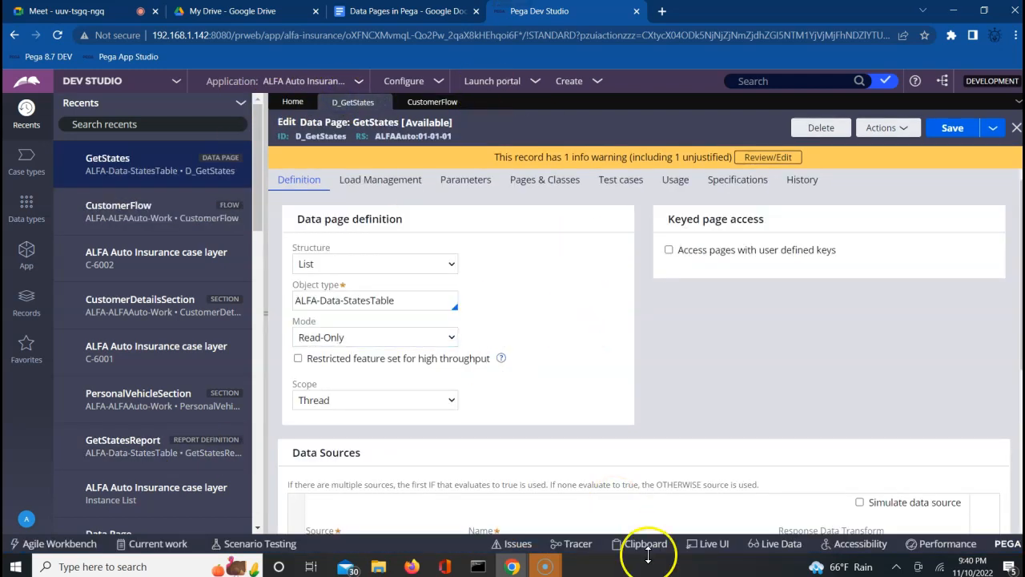
{"action": "left_click", "coordinate": [574, 545]}
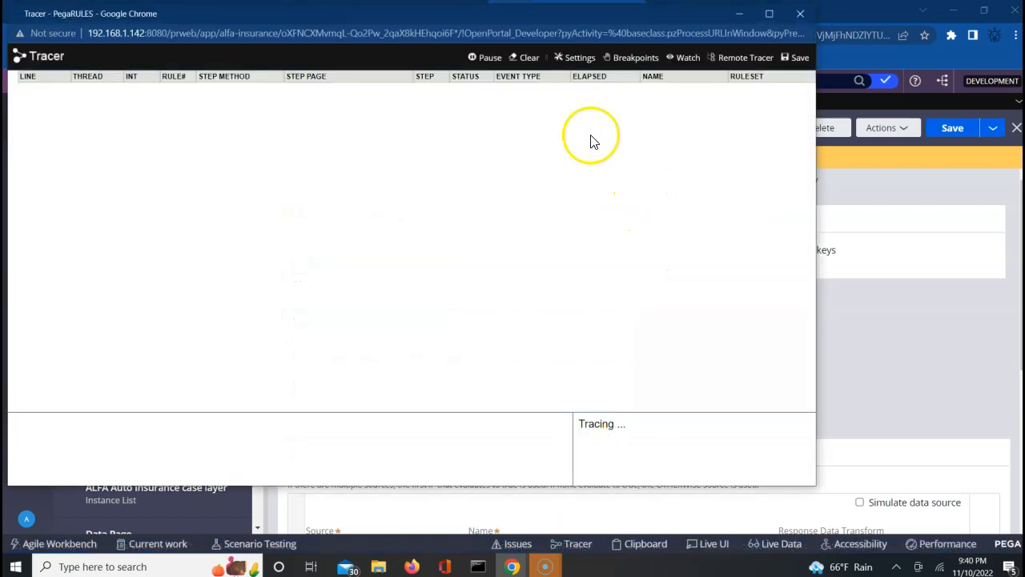
Enable the ALFAAuto ruleset in Tracer settings and start tracing Data Pages events.
{"action": "left_click", "coordinate": [579, 58]}
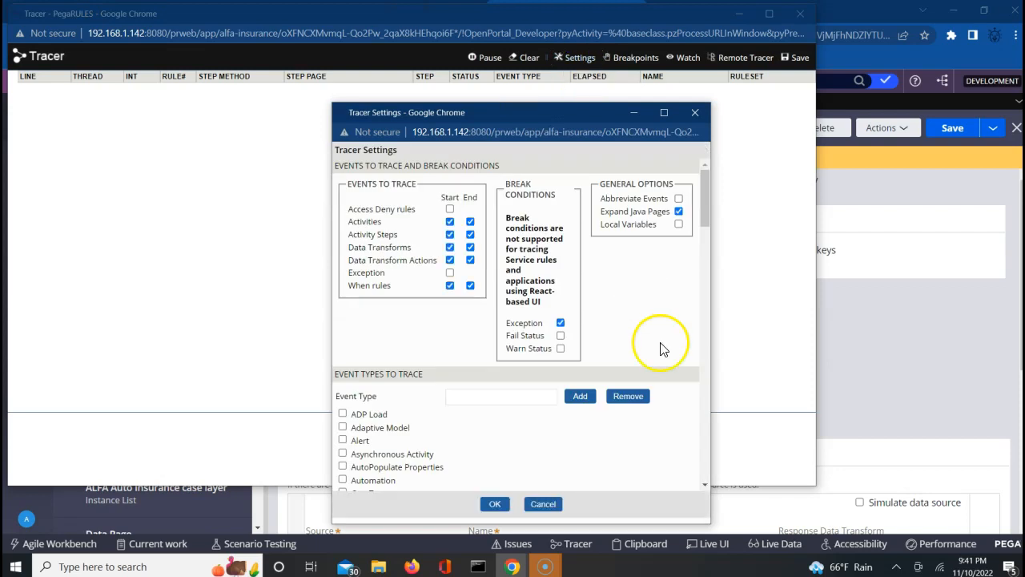
{"action": "left_click", "coordinate": [705, 485]}
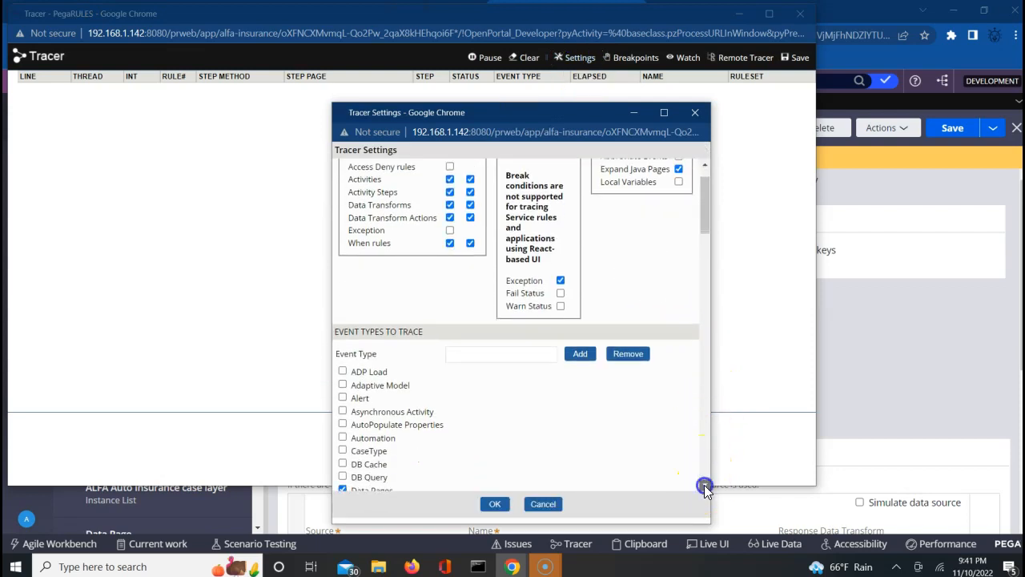
{"action": "left_click", "coordinate": [705, 486]}
{"action": "left_click", "coordinate": [705, 486]}
{"action": "left_click", "coordinate": [705, 486]}
{"action": "left_click", "coordinate": [704, 486]}
{"action": "left_click", "coordinate": [705, 486]}
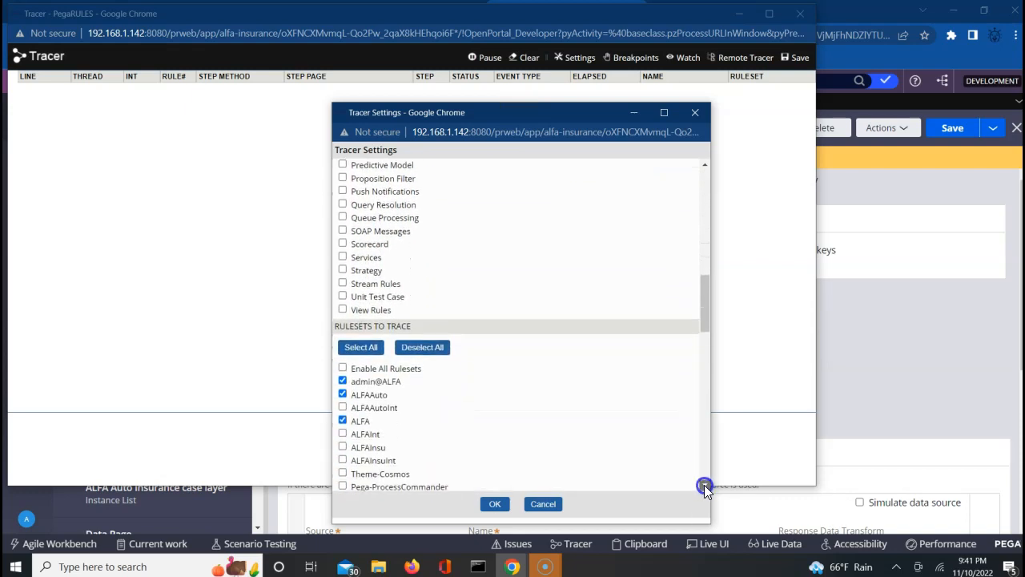
{"action": "left_click", "coordinate": [705, 486]}
{"action": "left_click", "coordinate": [343, 341]}
{"action": "left_click", "coordinate": [493, 507]}
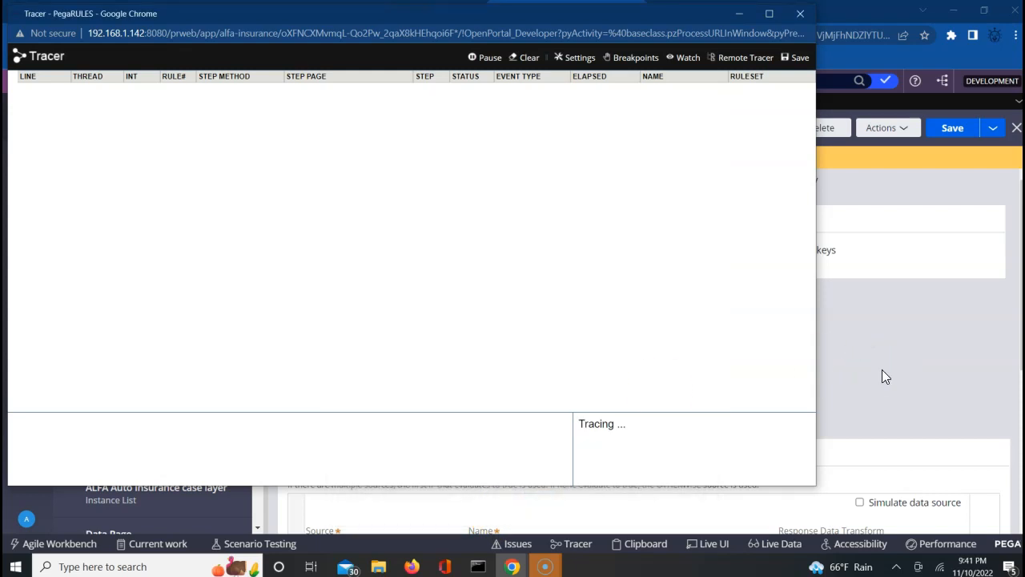
{"action": "left_click", "coordinate": [895, 141]}
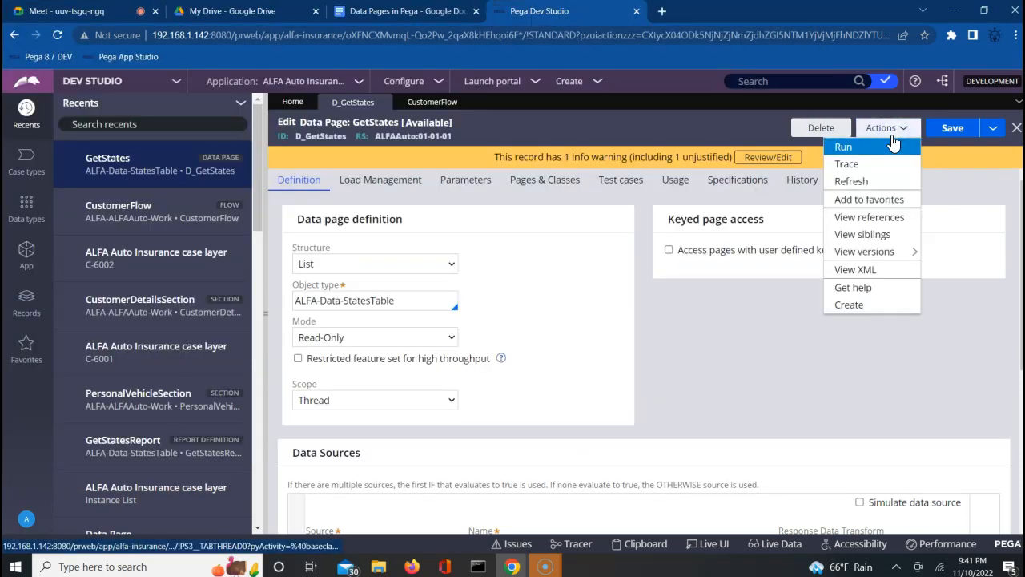
Run D_GetStates via Actions > Run, close the Run Data Page window, and open CustomerFlow.
{"action": "left_click", "coordinate": [845, 147]}
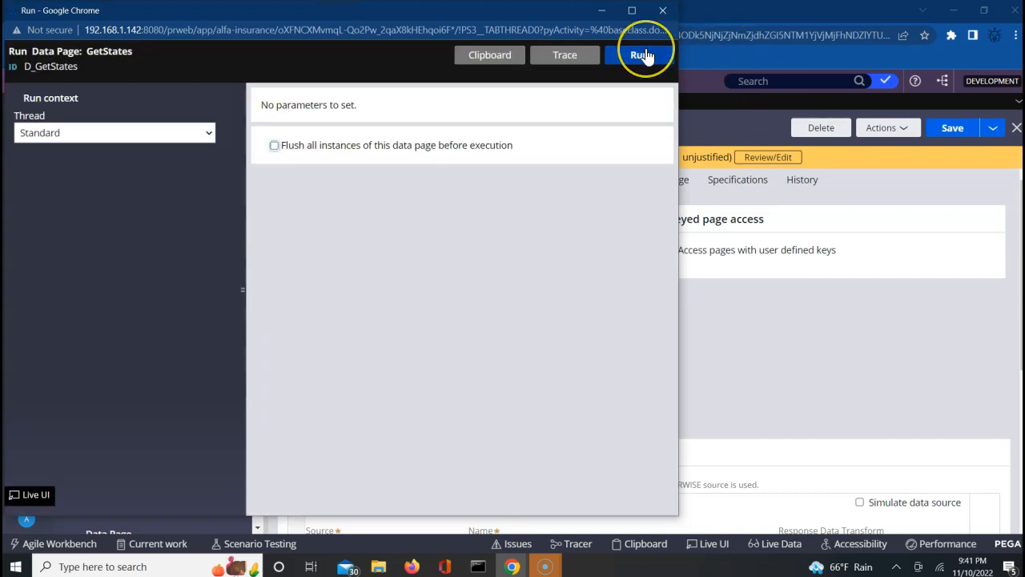
{"action": "left_click", "coordinate": [664, 11]}
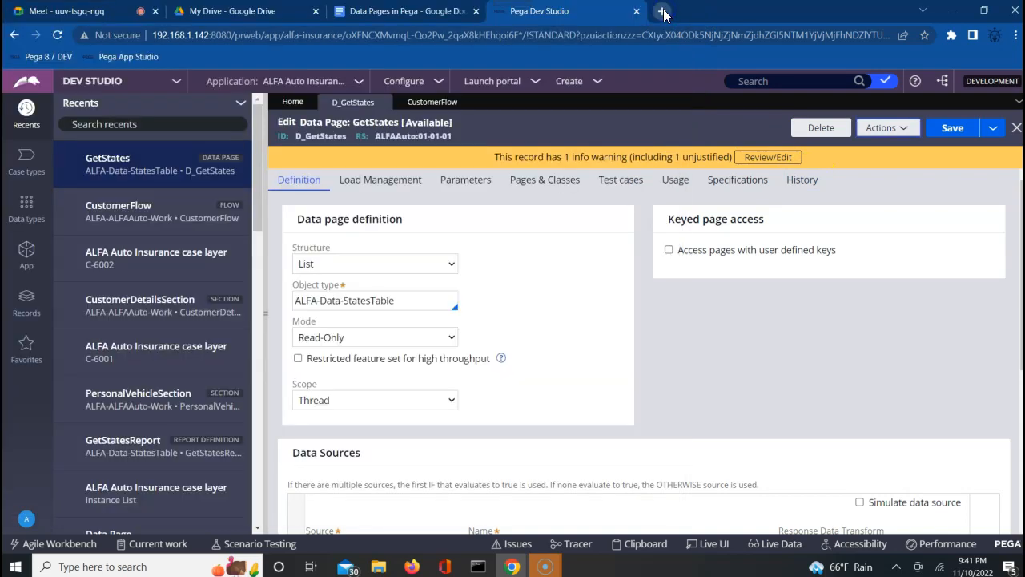
{"action": "left_click", "coordinate": [428, 112]}
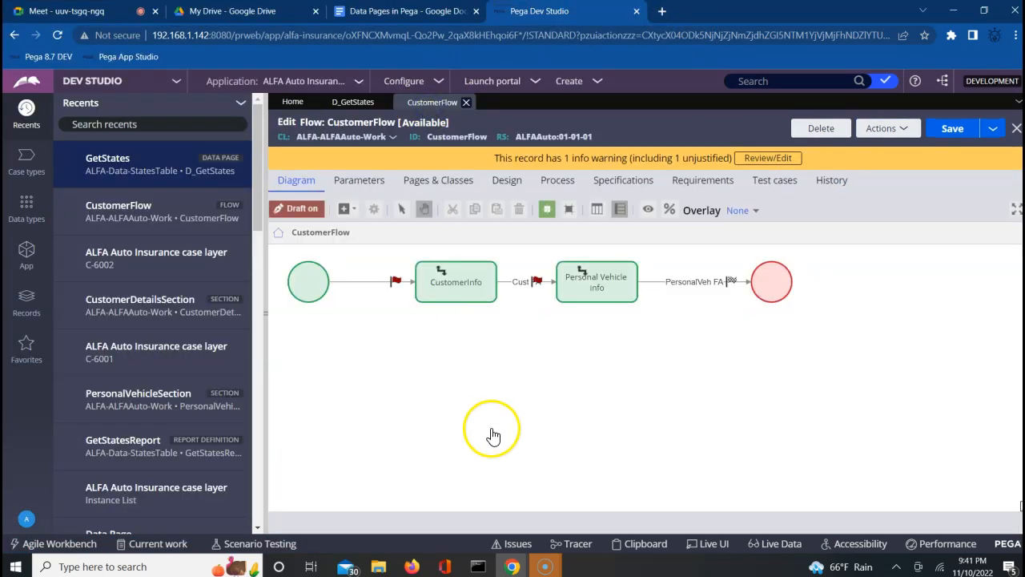
Check the Tracer, then run CustomerFlow via Actions > Run to start a new case in a New tab.
{"action": "mouse_move", "coordinate": [509, 559]}
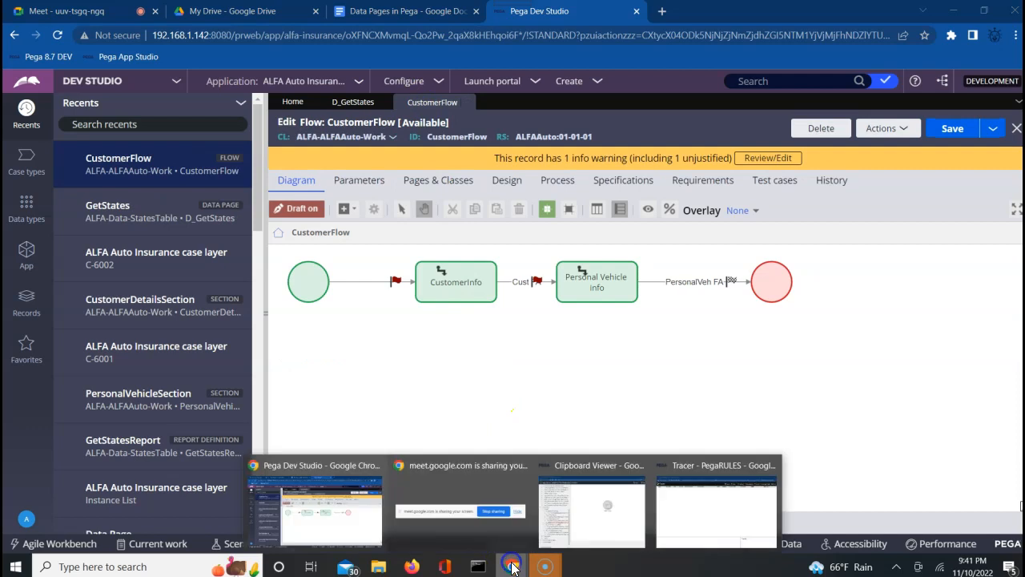
{"action": "left_click", "coordinate": [685, 525]}
{"action": "left_click", "coordinate": [972, 339]}
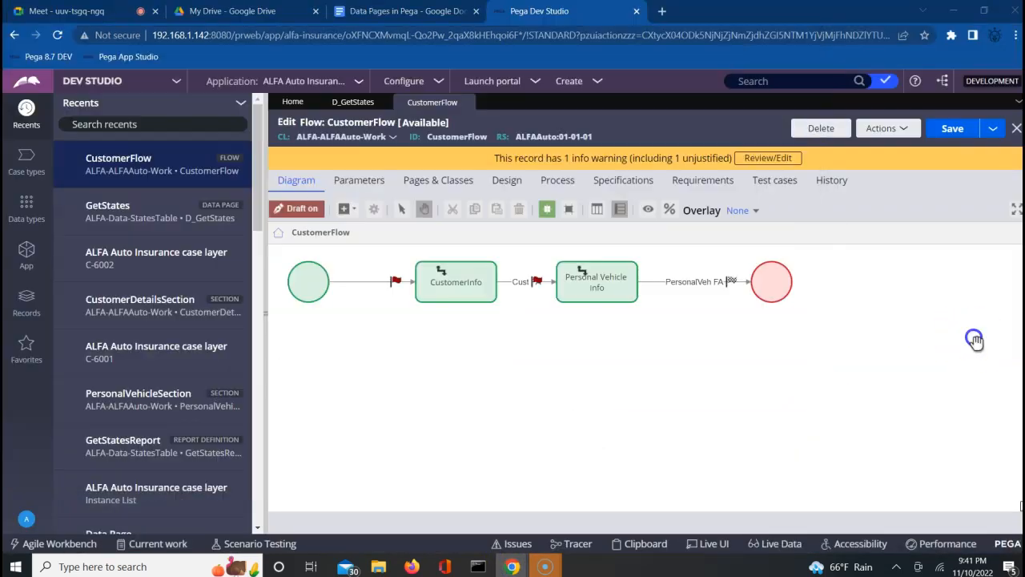
{"action": "left_click", "coordinate": [885, 128]}
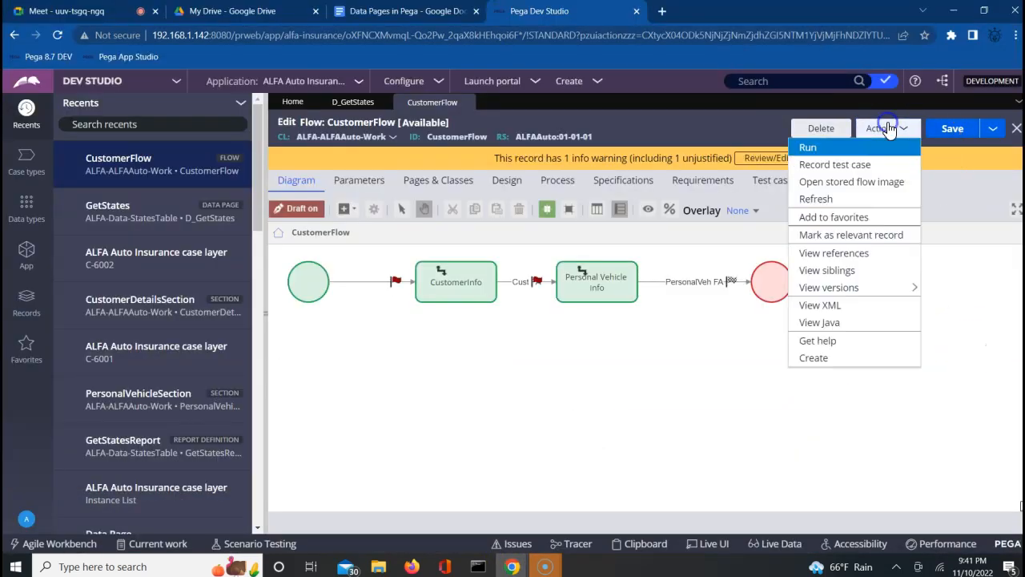
{"action": "left_click", "coordinate": [819, 149]}
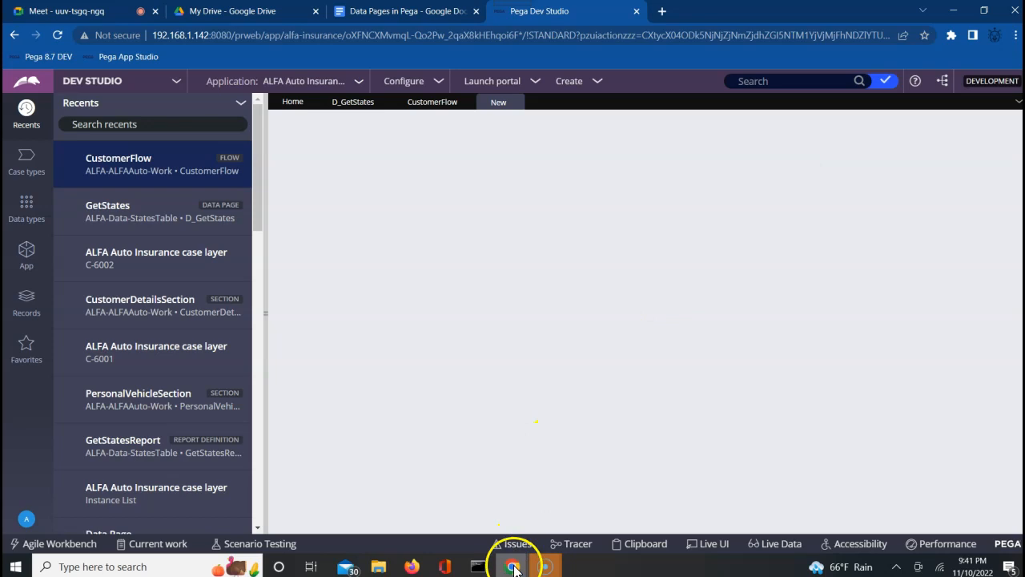
{"action": "mouse_move", "coordinate": [514, 567]}
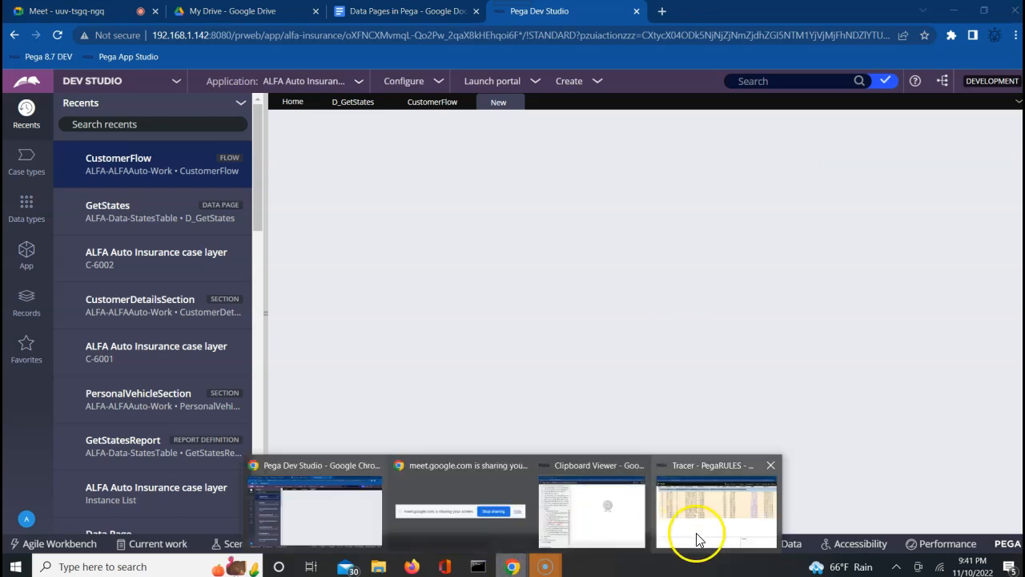
{"action": "left_click", "coordinate": [697, 537]}
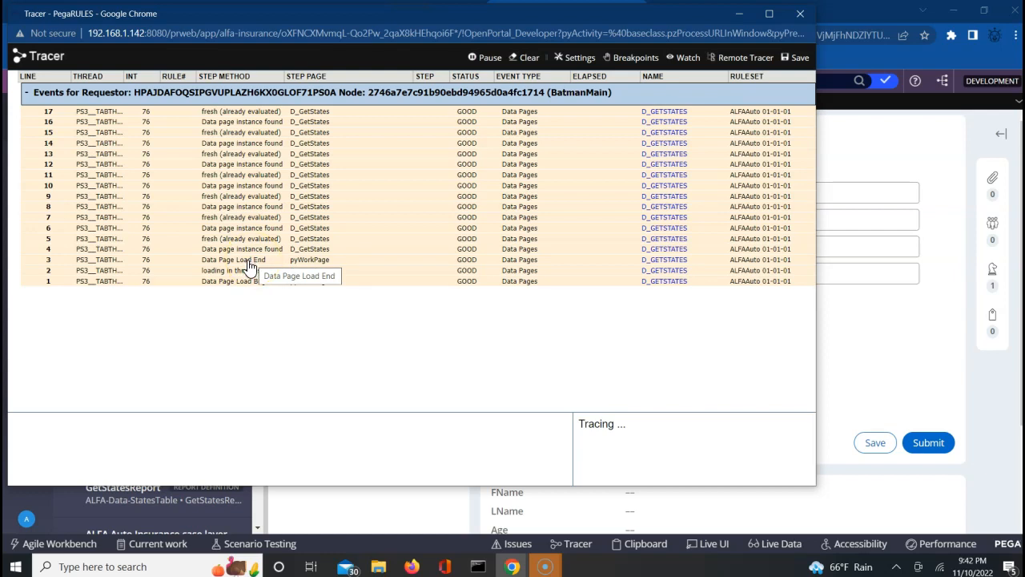
Pause the Tracer after 17 D_GetStates events and open the Clipboard Viewer.
{"action": "left_click", "coordinate": [487, 61]}
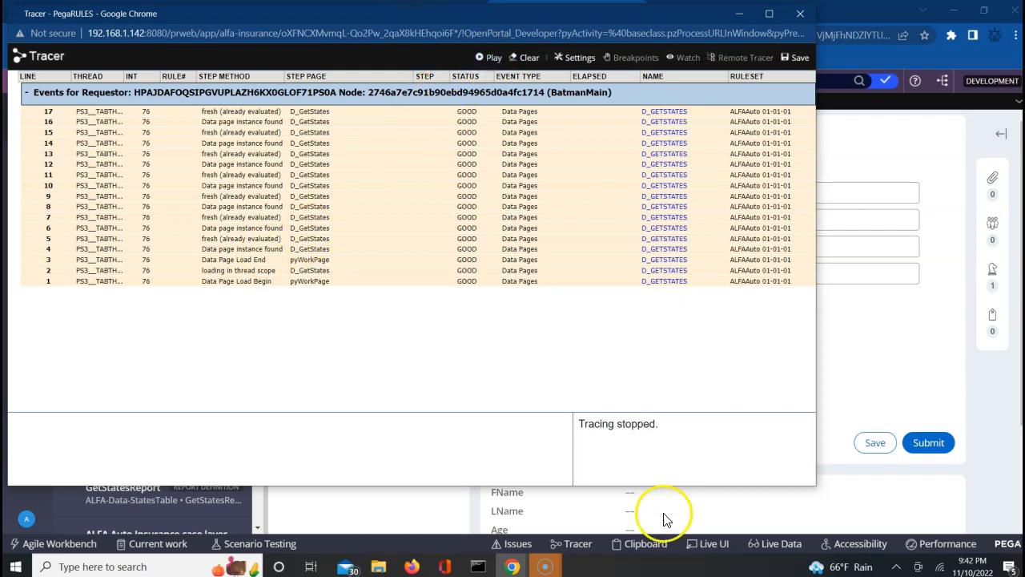
{"action": "left_click", "coordinate": [635, 547]}
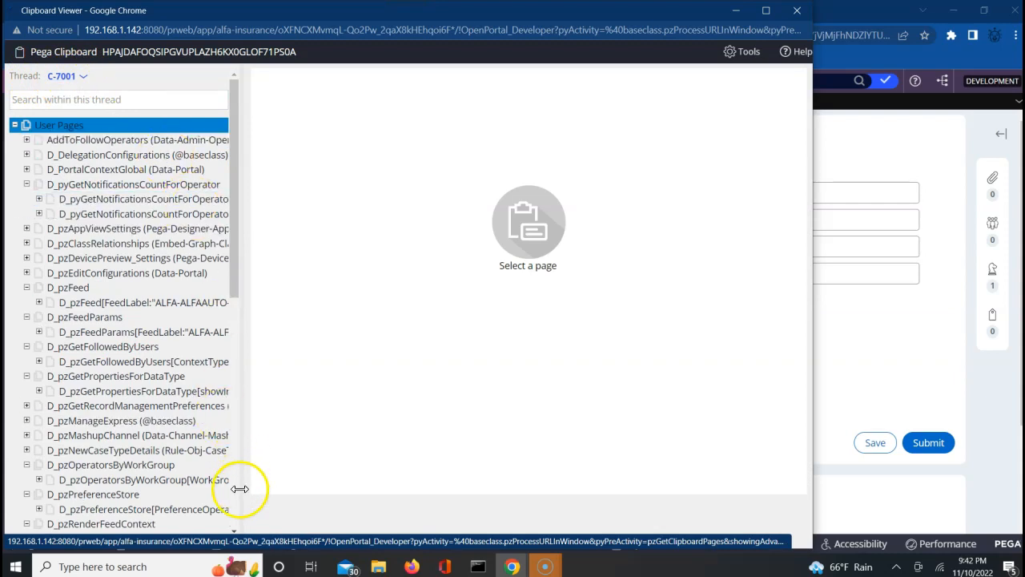
Expand the clipboard's Data Pages node down to the Thread-scoped pages.
{"action": "left_click", "coordinate": [233, 524]}
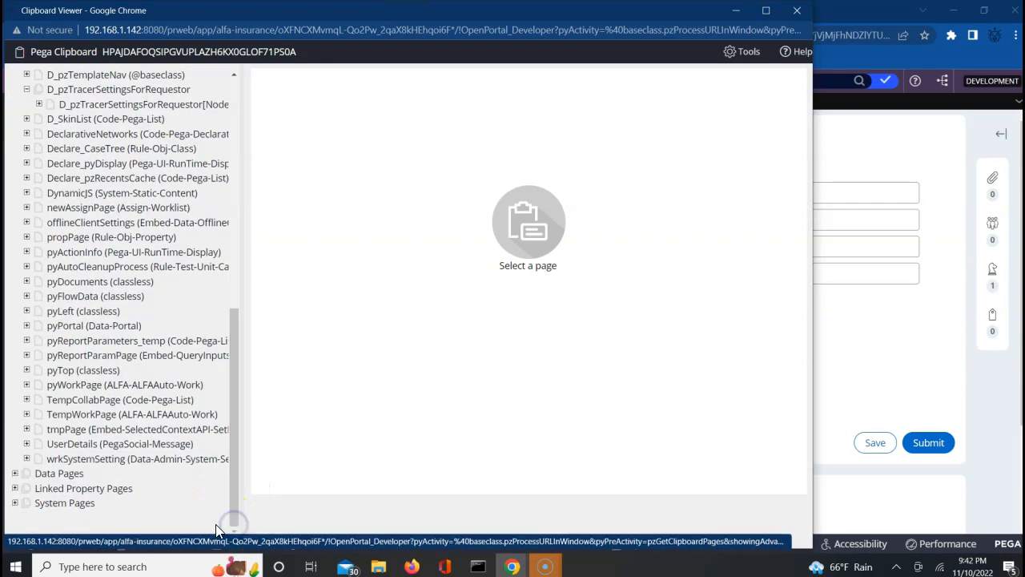
{"action": "left_click", "coordinate": [14, 474]}
{"action": "left_click", "coordinate": [80, 491]}
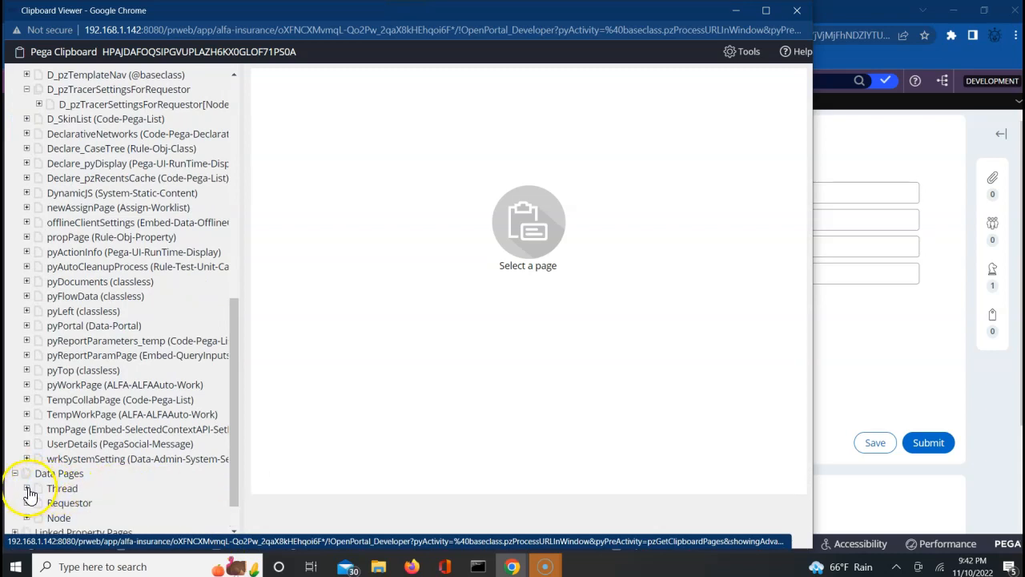
{"action": "left_click", "coordinate": [27, 489]}
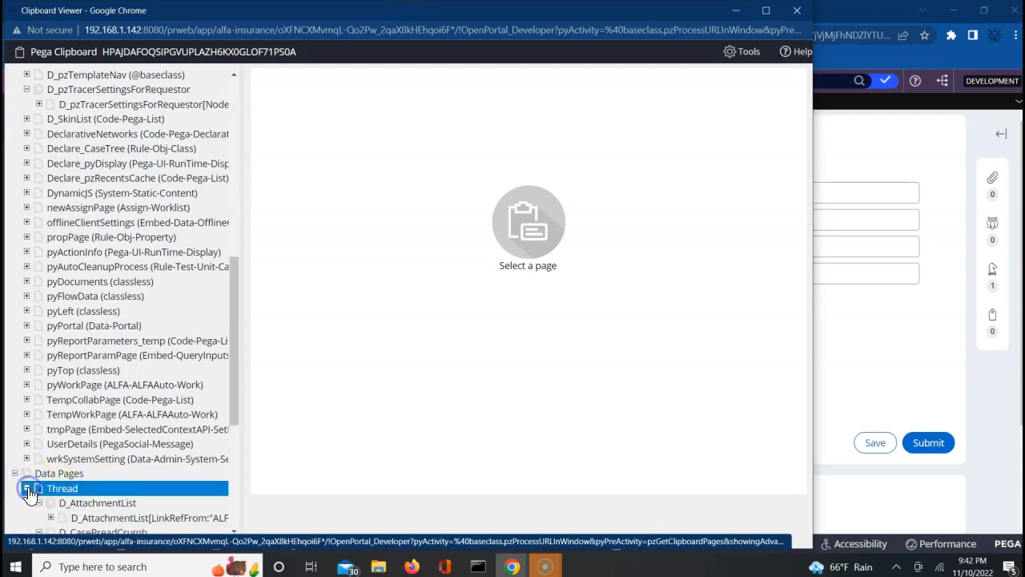
{"action": "left_click", "coordinate": [231, 527]}
{"action": "left_click_drag", "start_coordinate": [229, 525], "coordinate": [229, 525]}
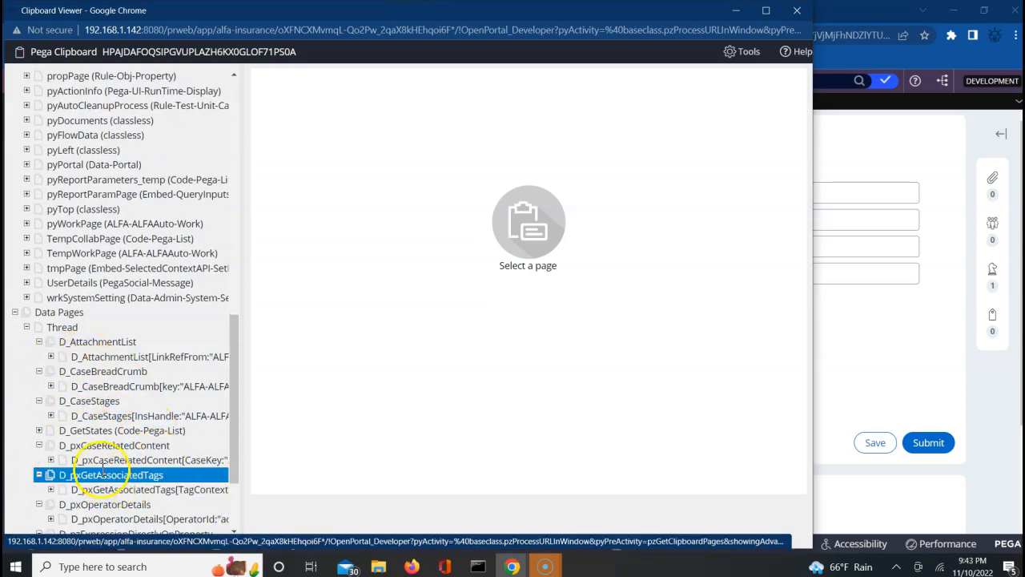
Inspect D_GetStates and its 4 pxResults state records, then head back to case C-7001.
{"action": "left_click", "coordinate": [91, 432]}
{"action": "left_click", "coordinate": [38, 430]}
{"action": "left_click", "coordinate": [51, 445]}
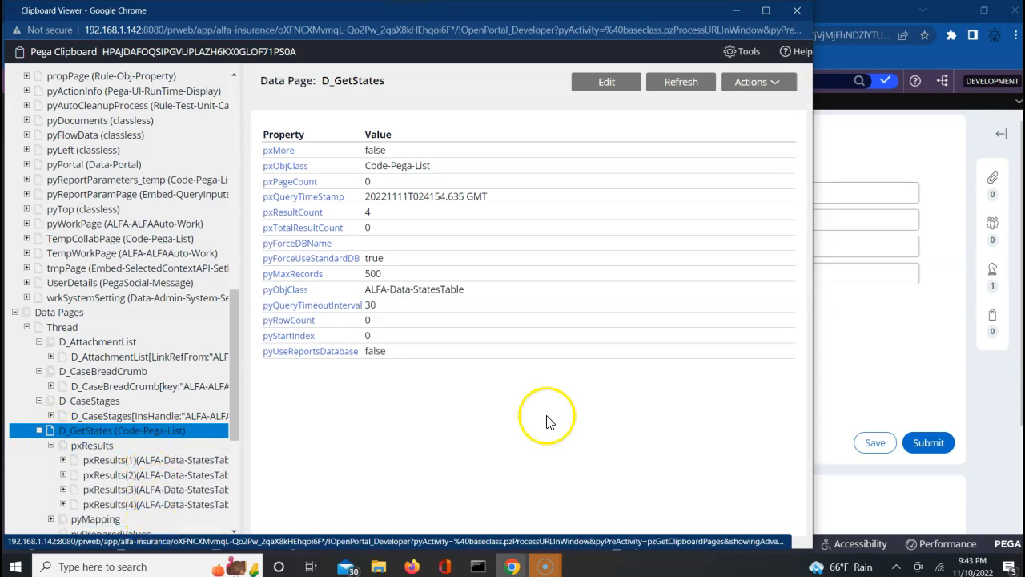
{"action": "left_click", "coordinate": [853, 368]}
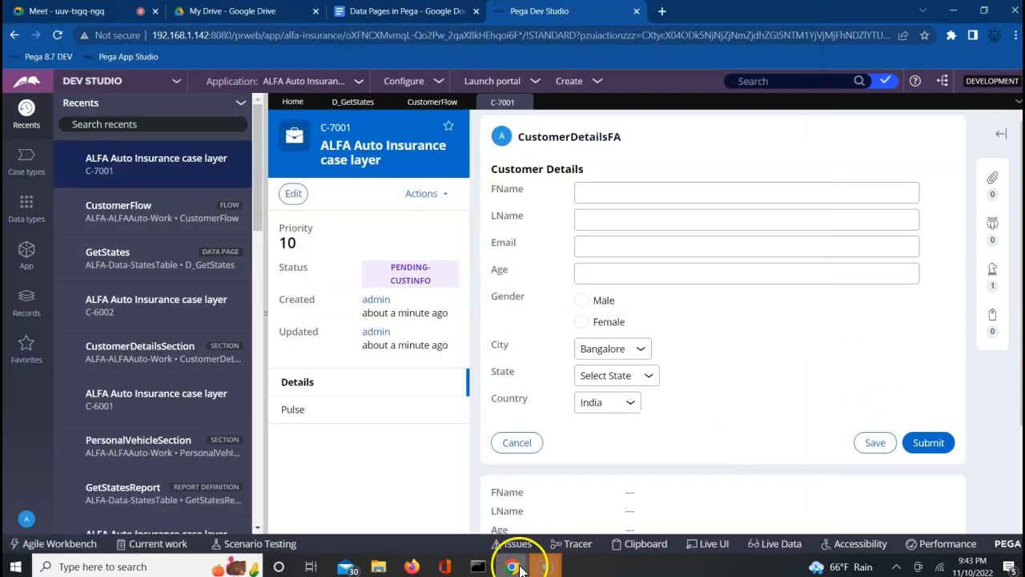
Resume tracing in the Tracer window.
{"action": "mouse_move", "coordinate": [509, 567]}
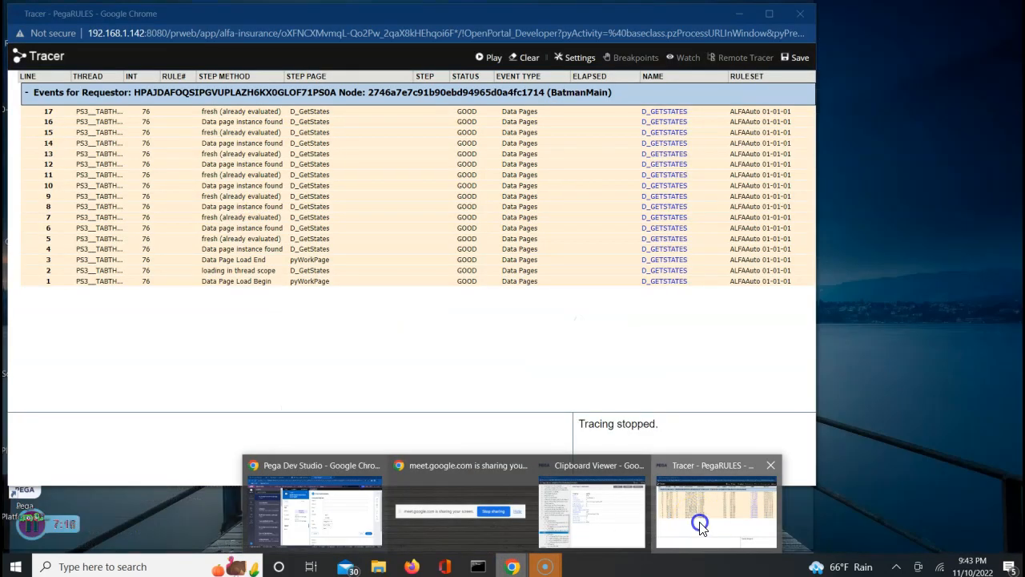
{"action": "left_click", "coordinate": [697, 519]}
{"action": "left_click", "coordinate": [489, 58]}
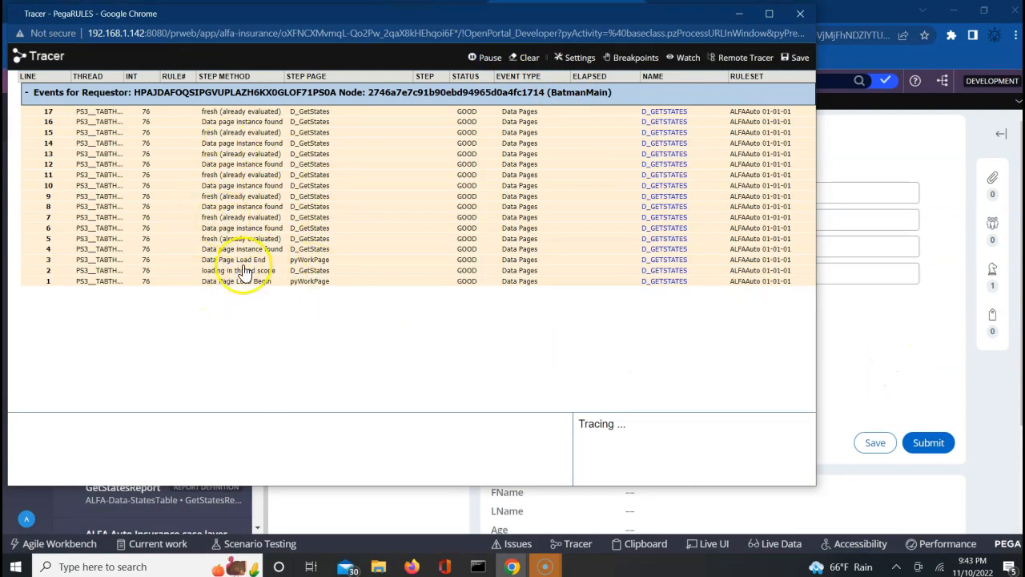
Submit the Customer Details form so case C-7001 moves to Personal Vehicle Info.
{"action": "left_click", "coordinate": [871, 383]}
{"action": "left_click", "coordinate": [929, 442]}
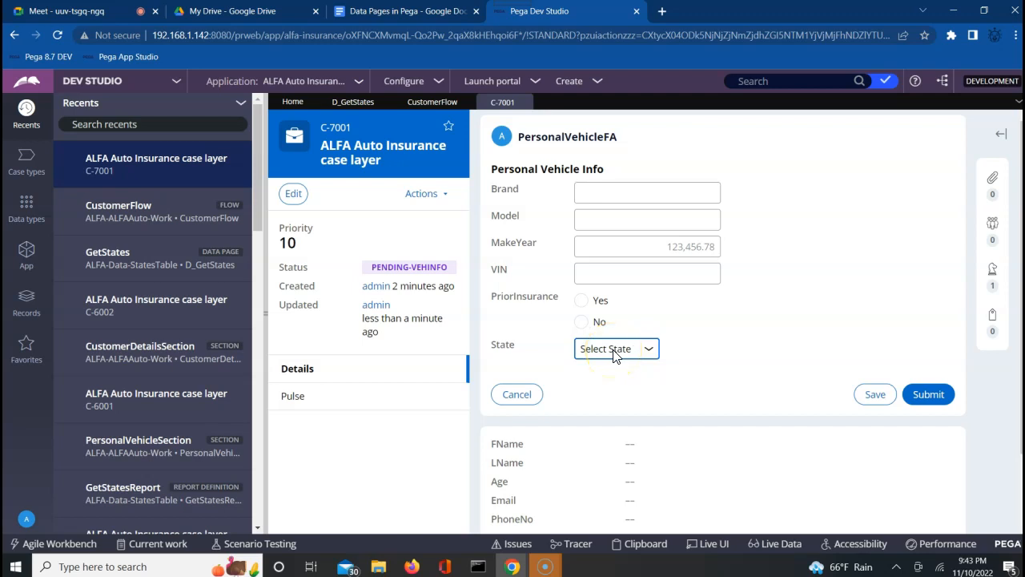
{"action": "left_click", "coordinate": [513, 567]}
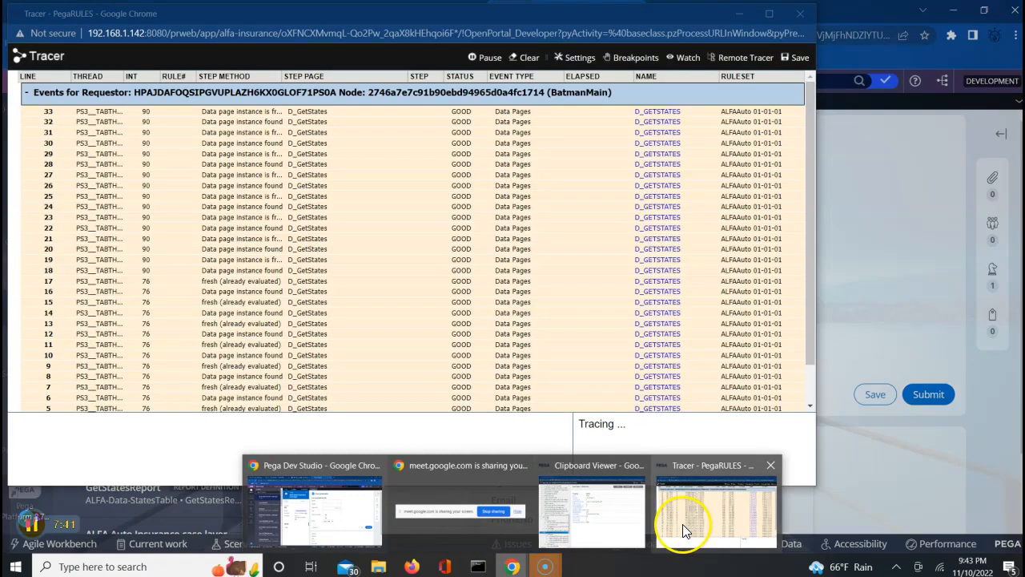
Review the new D_GetStates trace events, pause the Tracer at 32 events, and return to the case.
{"action": "left_click", "coordinate": [681, 520]}
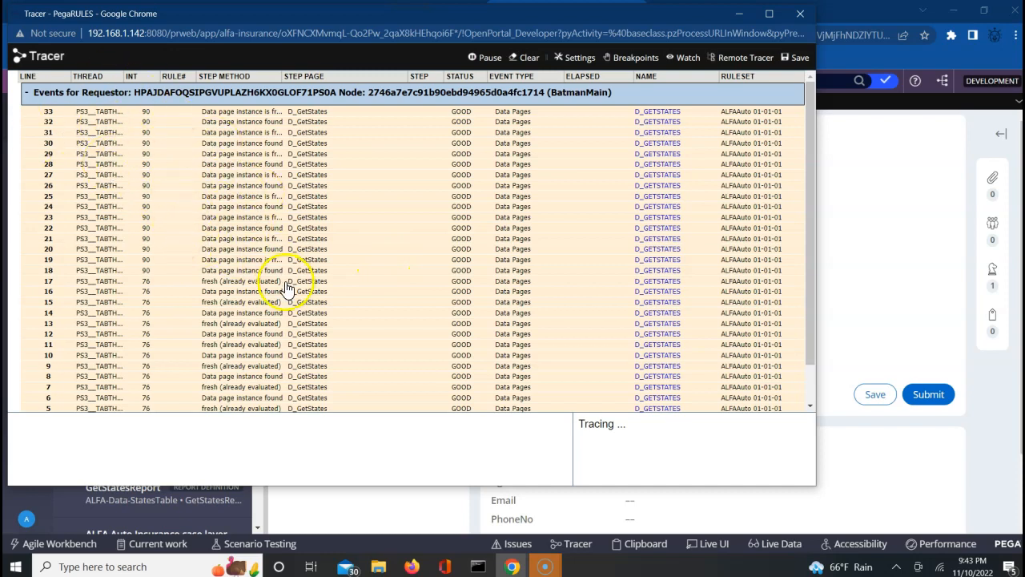
{"action": "left_click", "coordinate": [810, 407]}
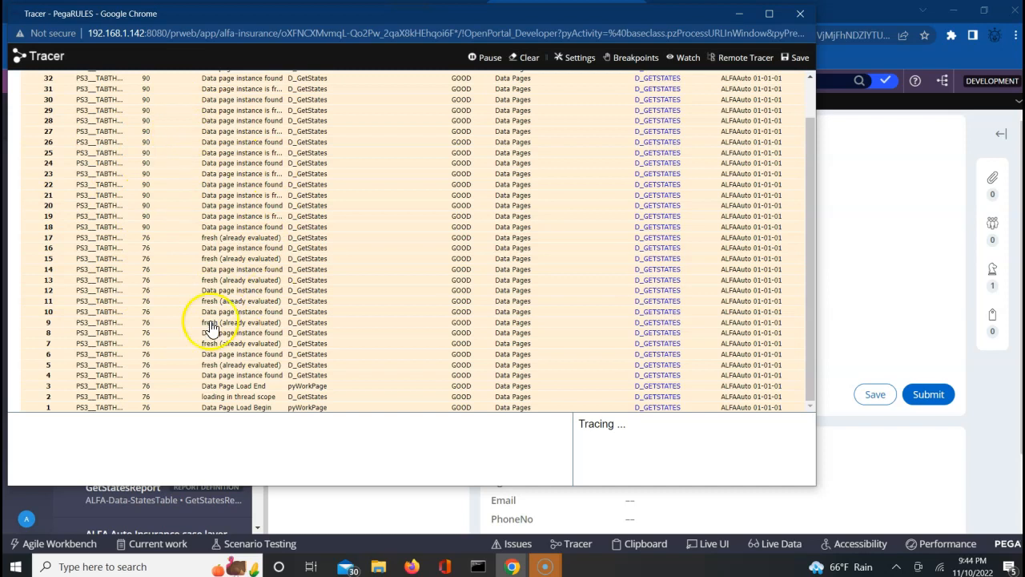
{"action": "left_click", "coordinate": [483, 57]}
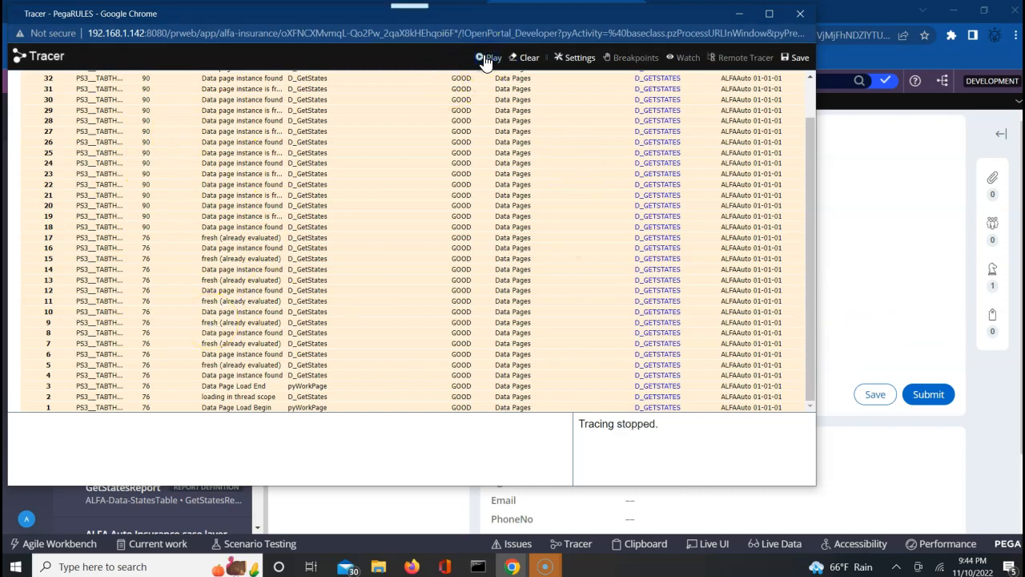
{"action": "left_click", "coordinate": [867, 232]}
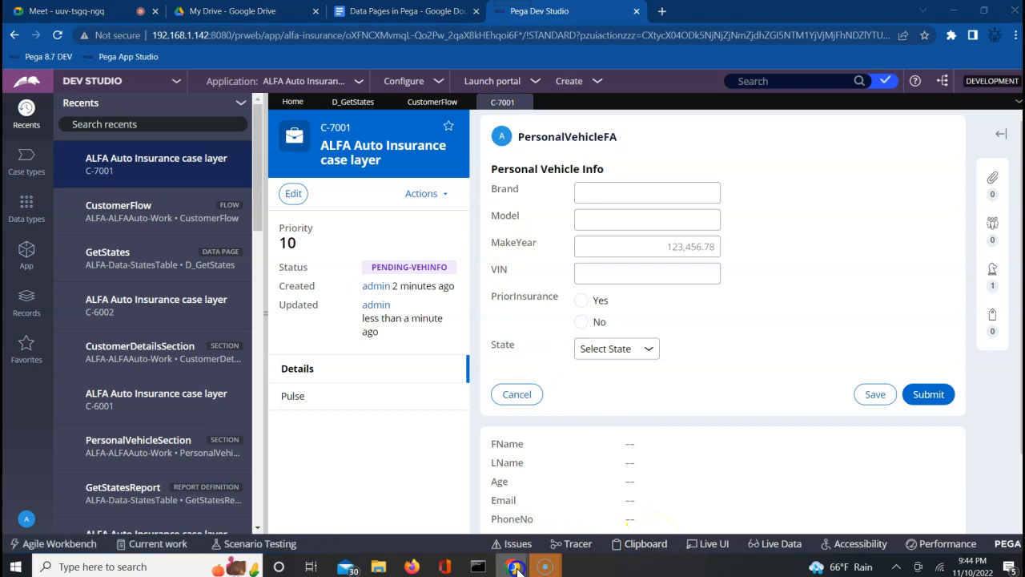
Confirm D_GetStates still holds 4 results on the clipboard, then open the 'Data Pages in Pega' notes.
{"action": "mouse_move", "coordinate": [516, 566]}
{"action": "left_click", "coordinate": [623, 521]}
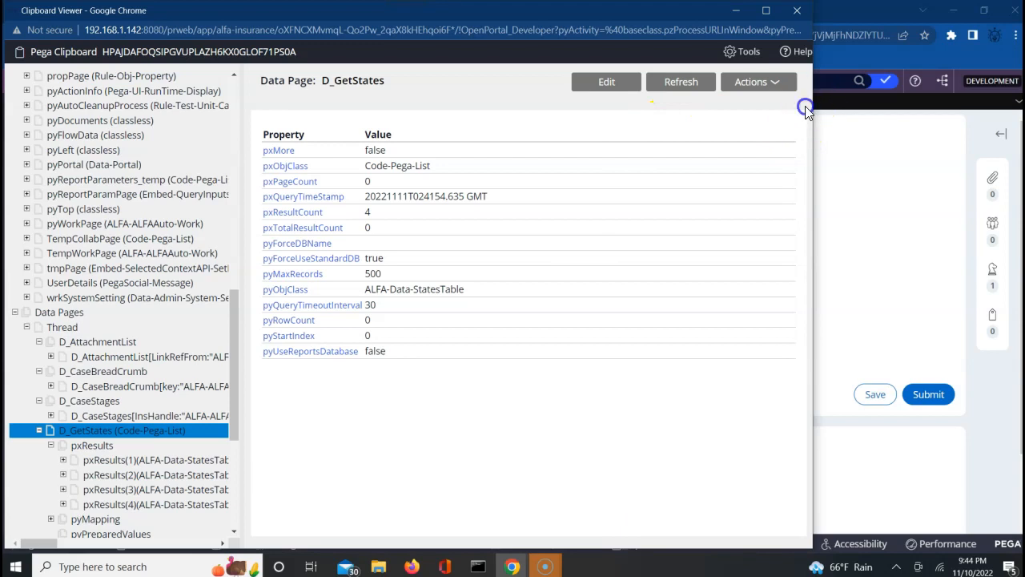
{"action": "left_click_drag", "start_coordinate": [805, 106], "coordinate": [792, 102]}
{"action": "left_click", "coordinate": [496, 94]}
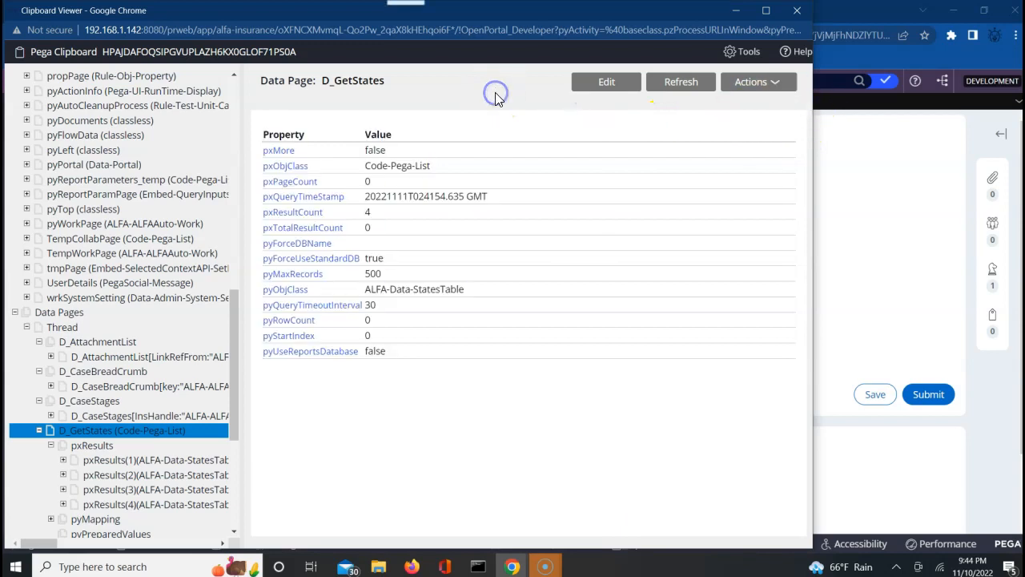
{"action": "left_click_drag", "start_coordinate": [233, 75], "coordinate": [231, 77]}
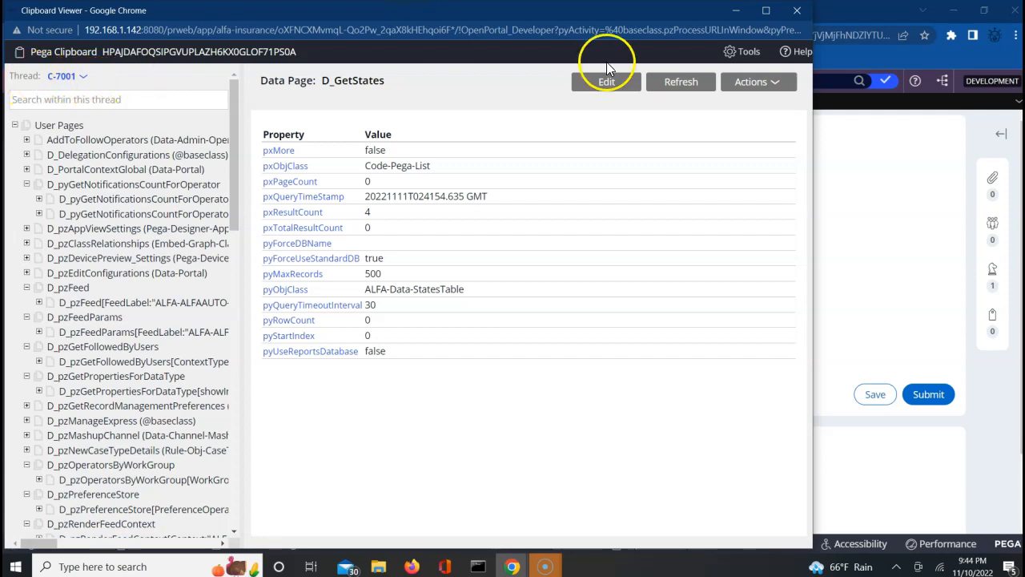
{"action": "left_click", "coordinate": [919, 145]}
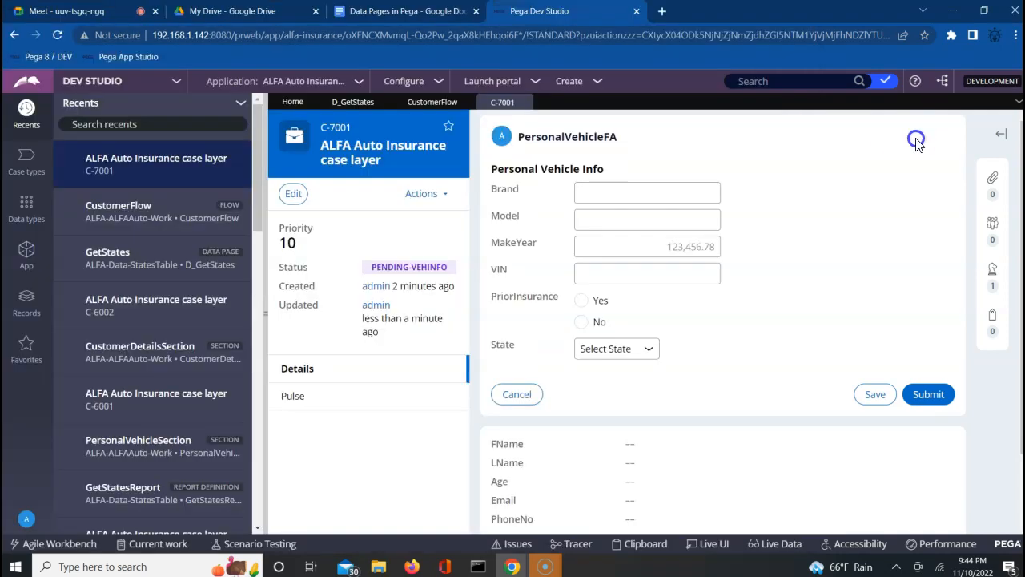
{"action": "left_click", "coordinate": [373, 14]}
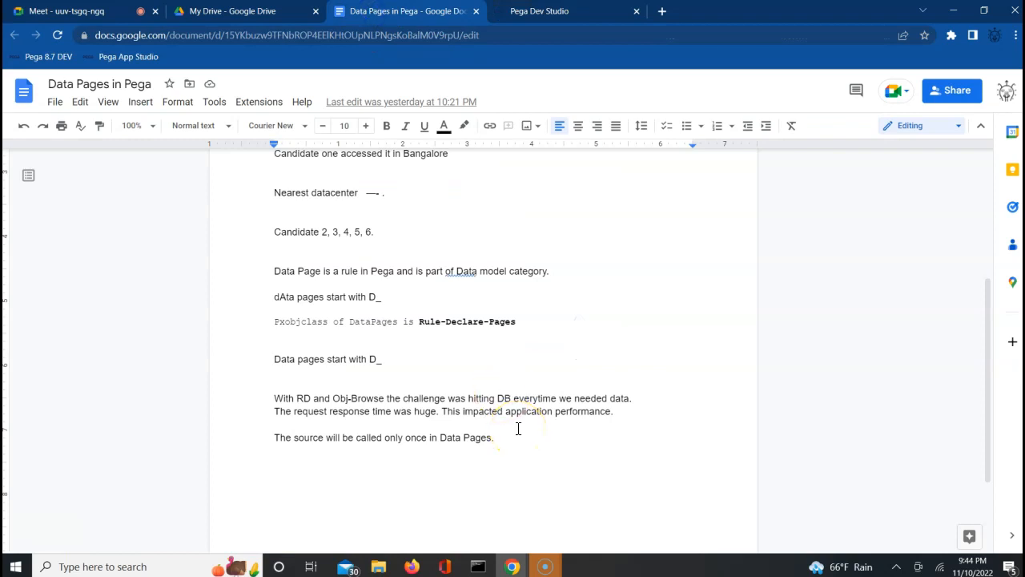
Type the 'Scope of Data page' heading followed by Thread, Requestor and Node lines.
{"action": "type", "text": "Scope of Data page"}
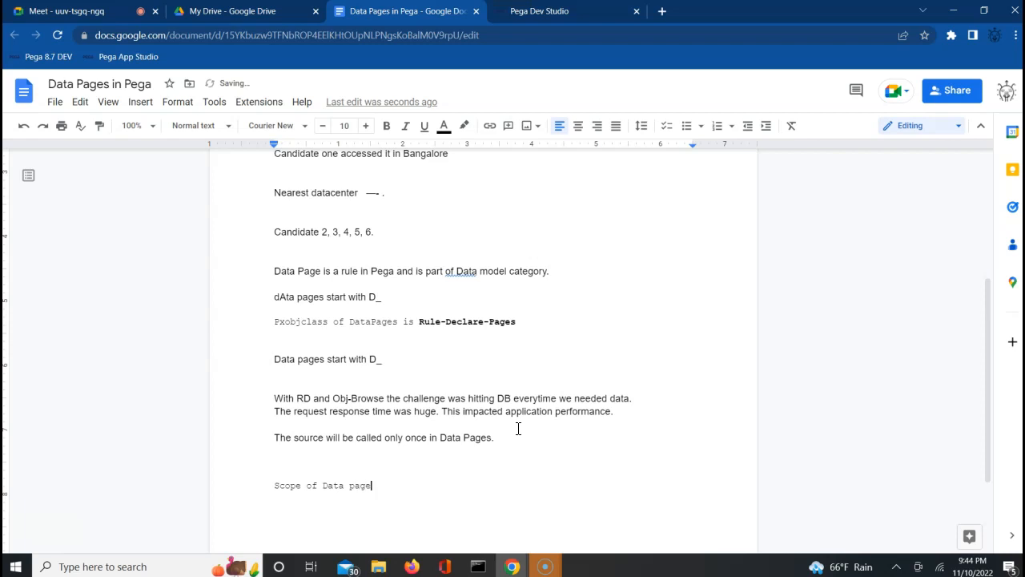
{"action": "key", "text": "Return"}
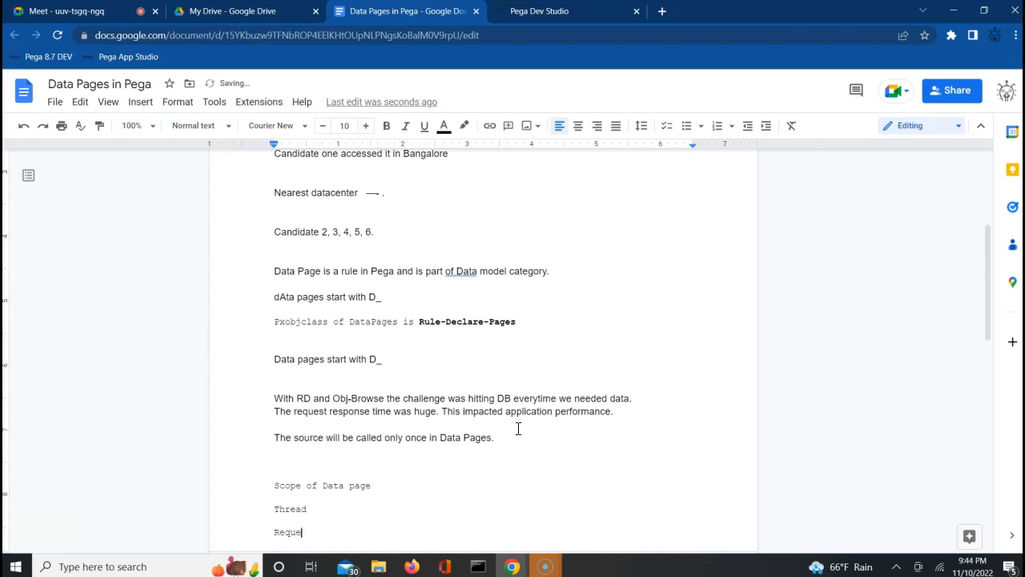
{"action": "key", "text": "Return"}
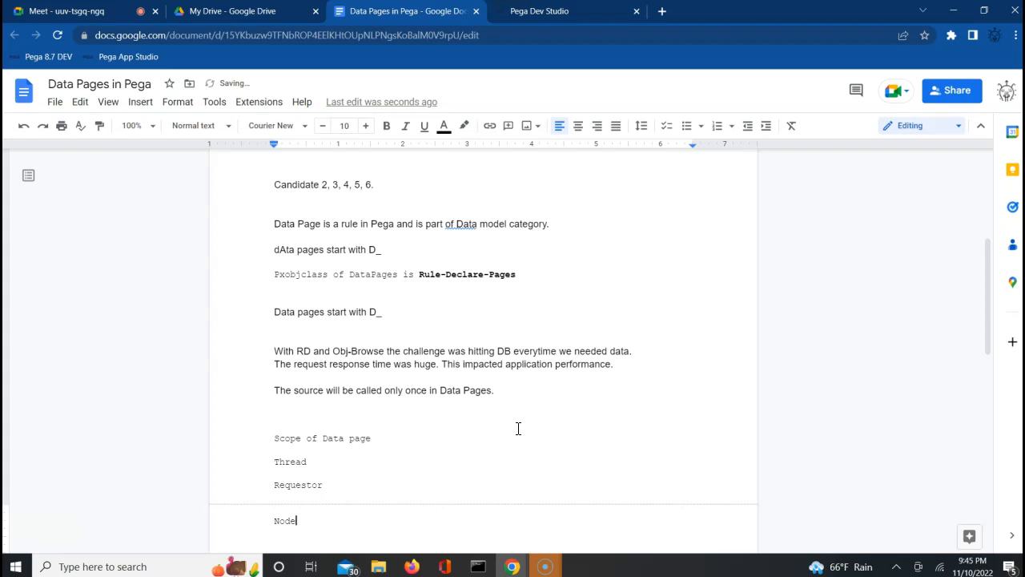
Add explanatory notes under Thread, then return to Pega Dev Studio.
{"action": "double_click", "coordinate": [332, 462]}
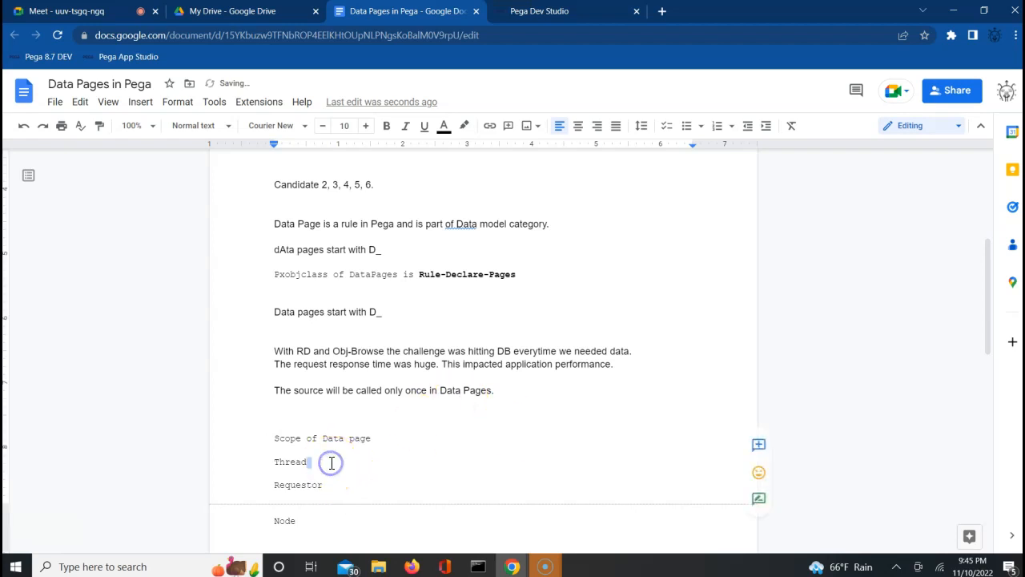
{"action": "type", "text": "-"}
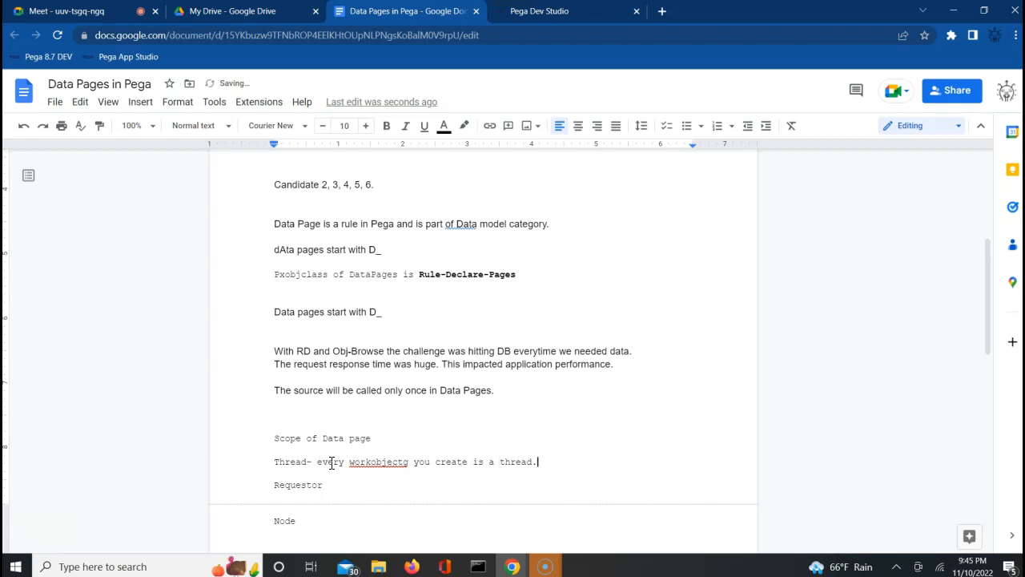
{"action": "key", "text": "Return"}
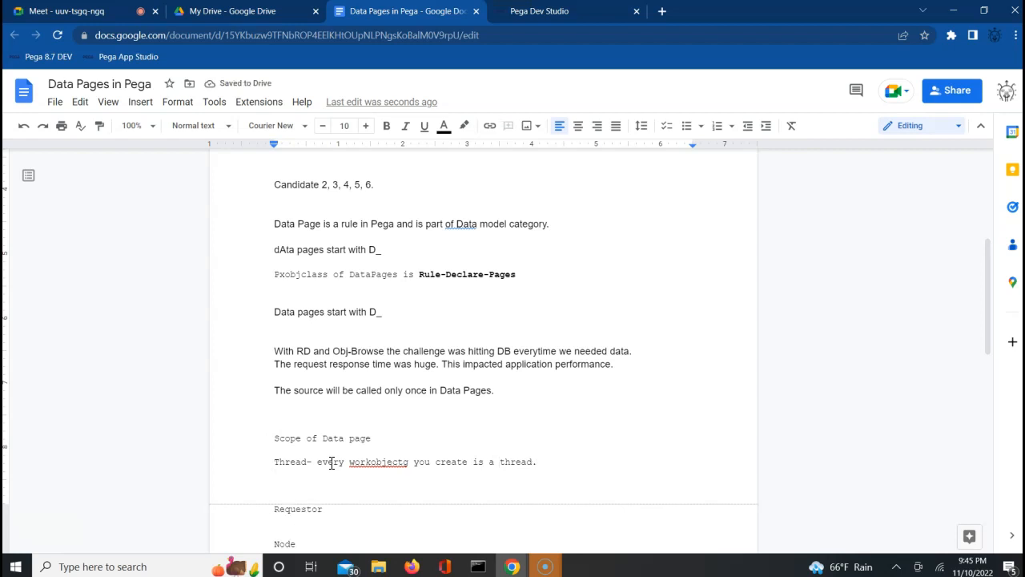
{"action": "type", "text": "I"}
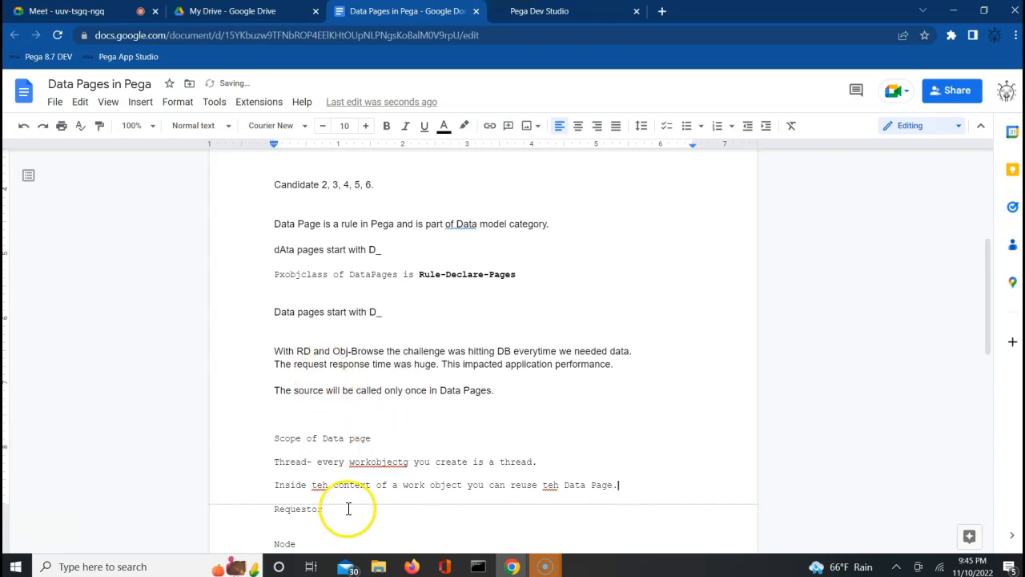
{"action": "left_click", "coordinate": [549, 11]}
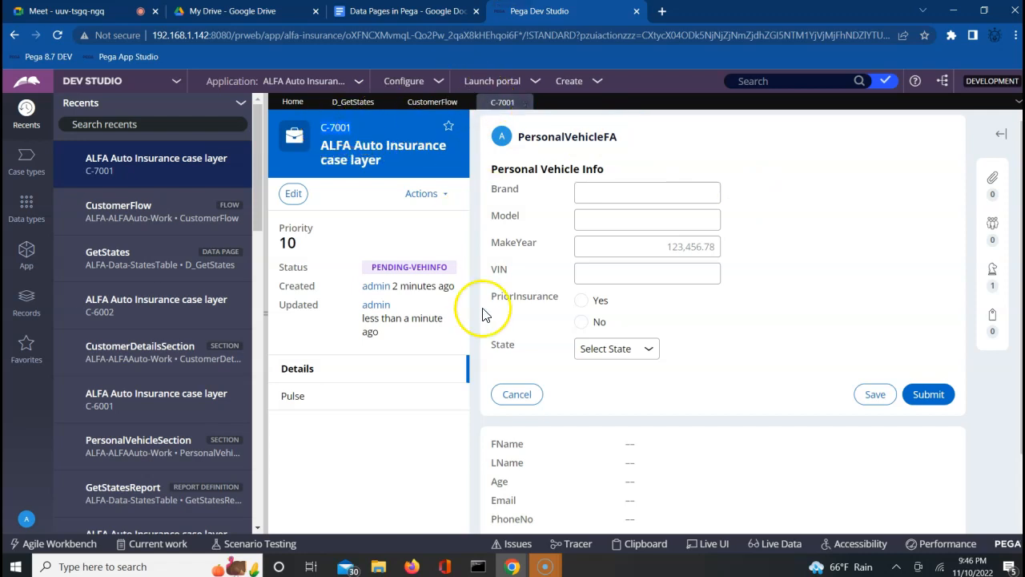
Scroll up through the Tracer events, then return to case C-7001 in Dev Studio.
{"action": "left_click", "coordinate": [513, 565]}
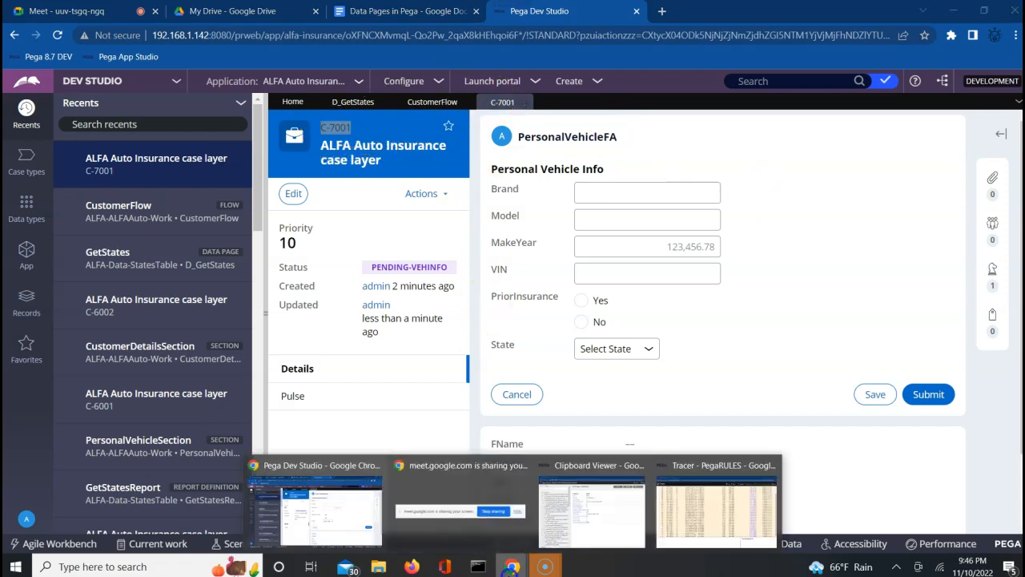
{"action": "left_click", "coordinate": [714, 538]}
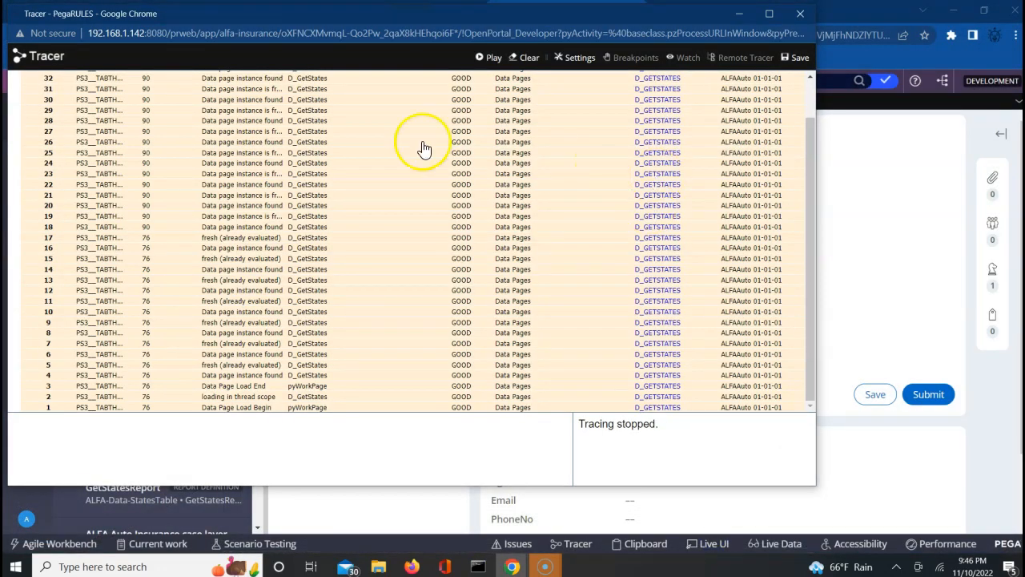
{"action": "scroll", "coordinate": [811, 92], "scroll_direction": "up", "scroll_amount": 2}
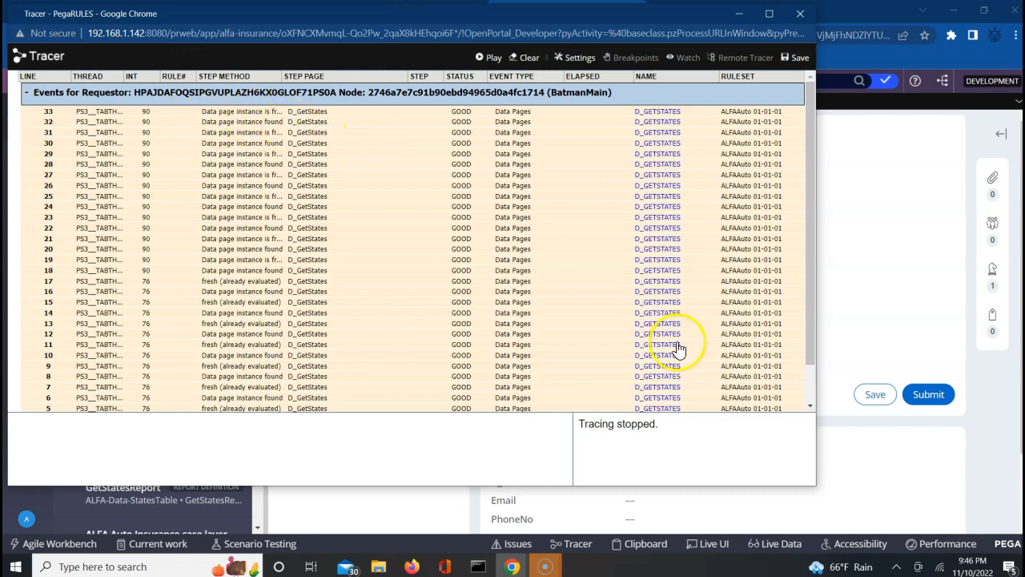
{"action": "left_click", "coordinate": [814, 406]}
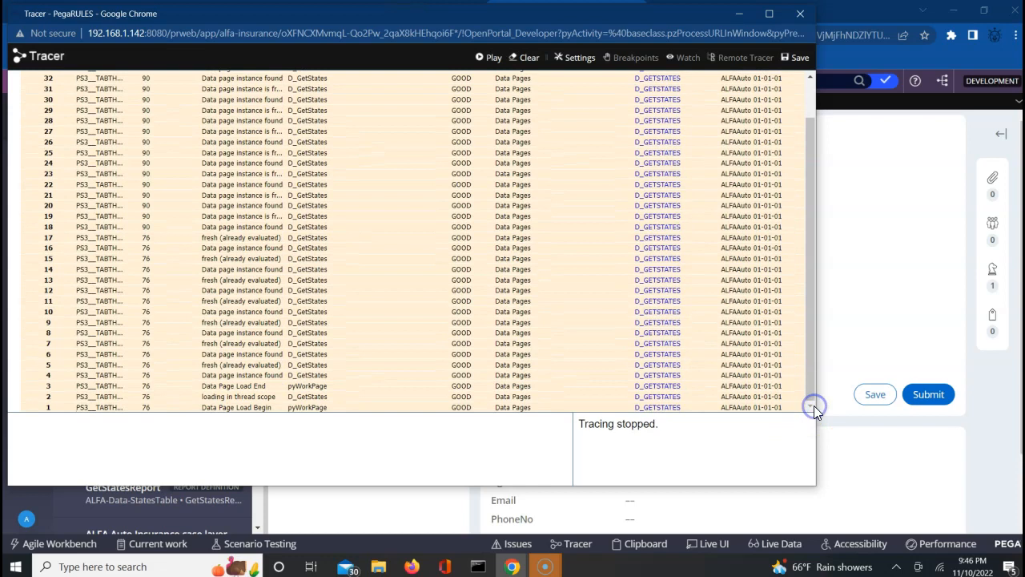
{"action": "left_click", "coordinate": [931, 281]}
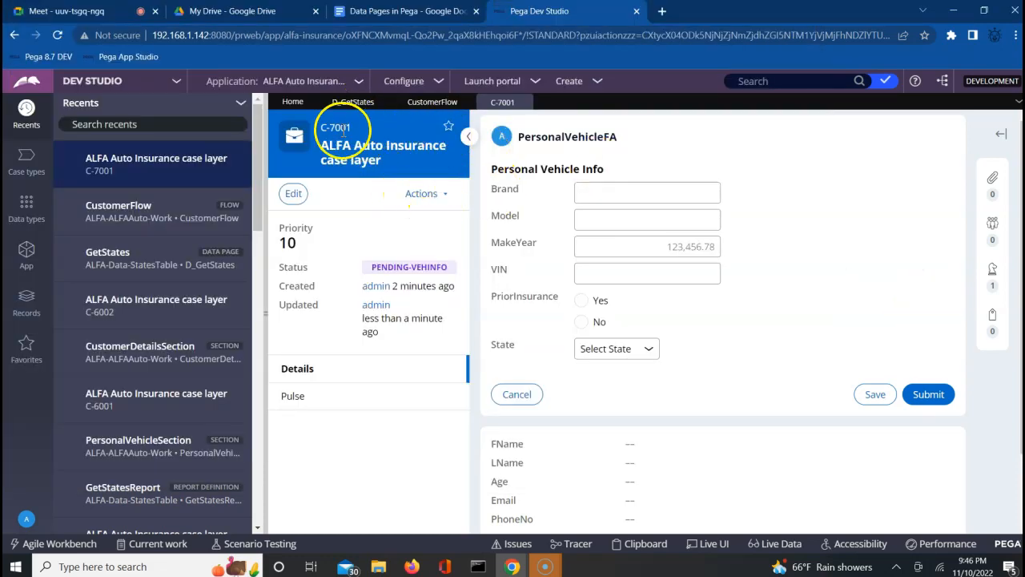
Open the Personal Vehicle Info form's State dropdown so it loads the states.
{"action": "double_click", "coordinate": [587, 137]}
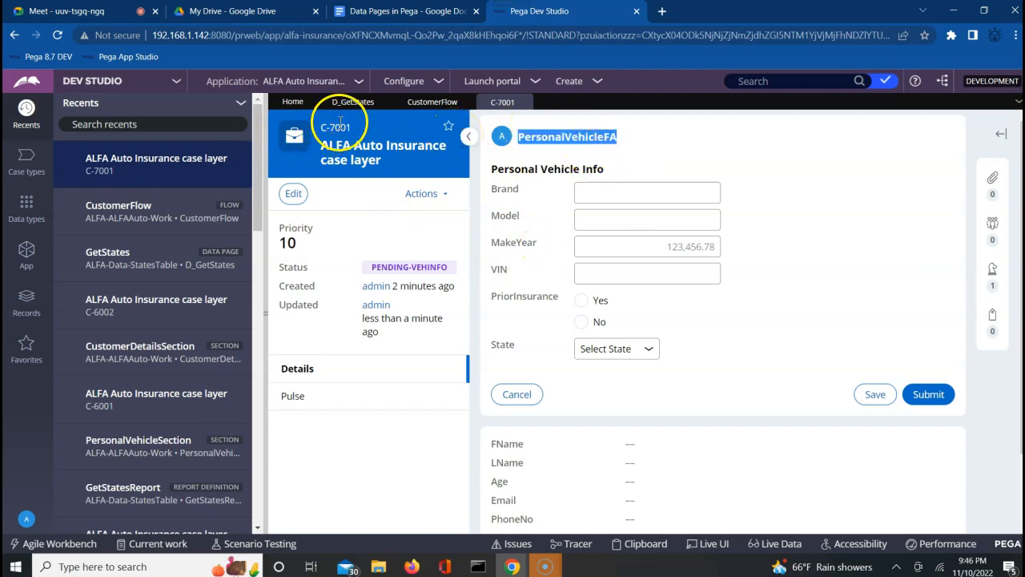
{"action": "left_click", "coordinate": [324, 133]}
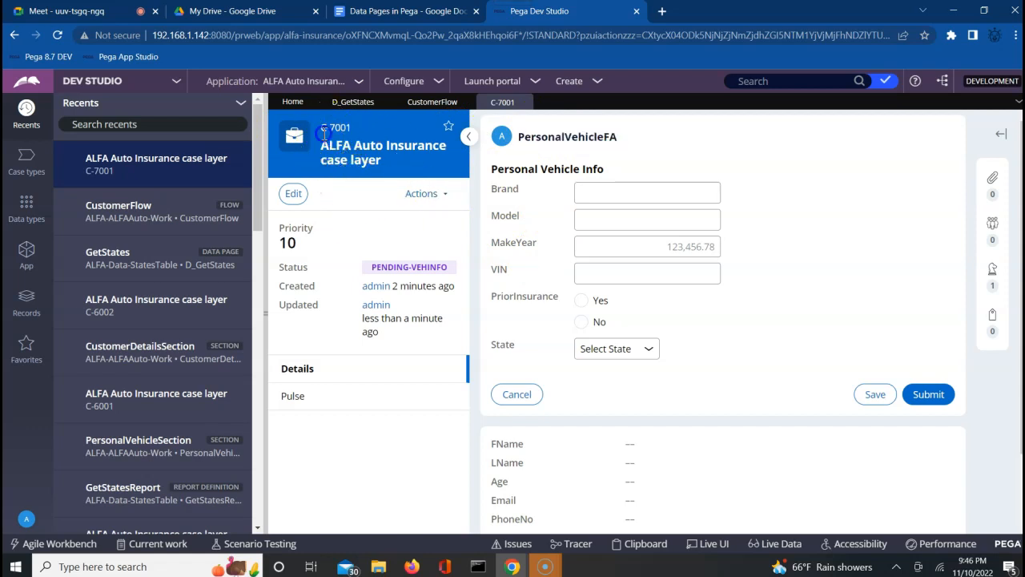
{"action": "left_click", "coordinate": [547, 351]}
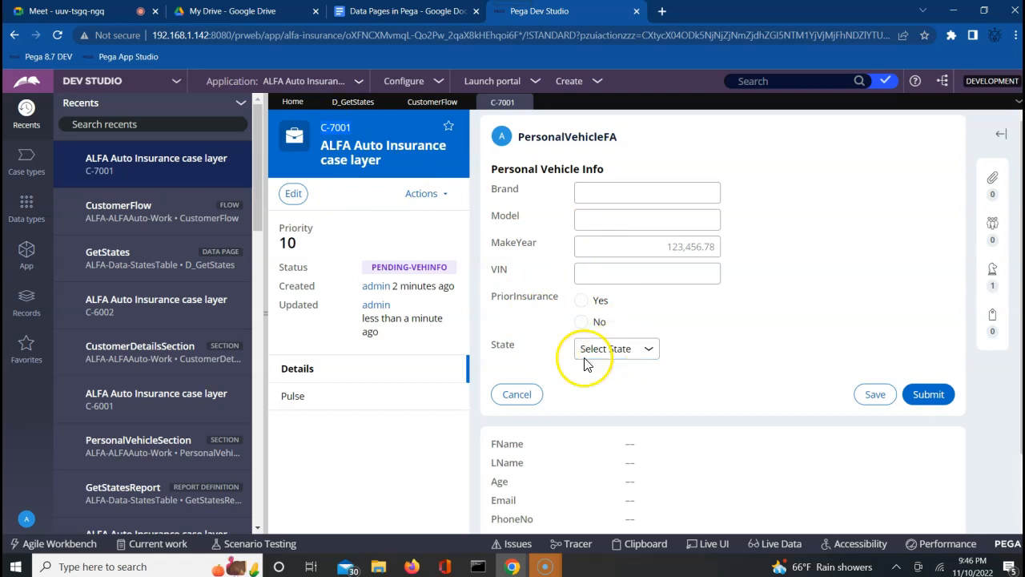
{"action": "left_click", "coordinate": [511, 567]}
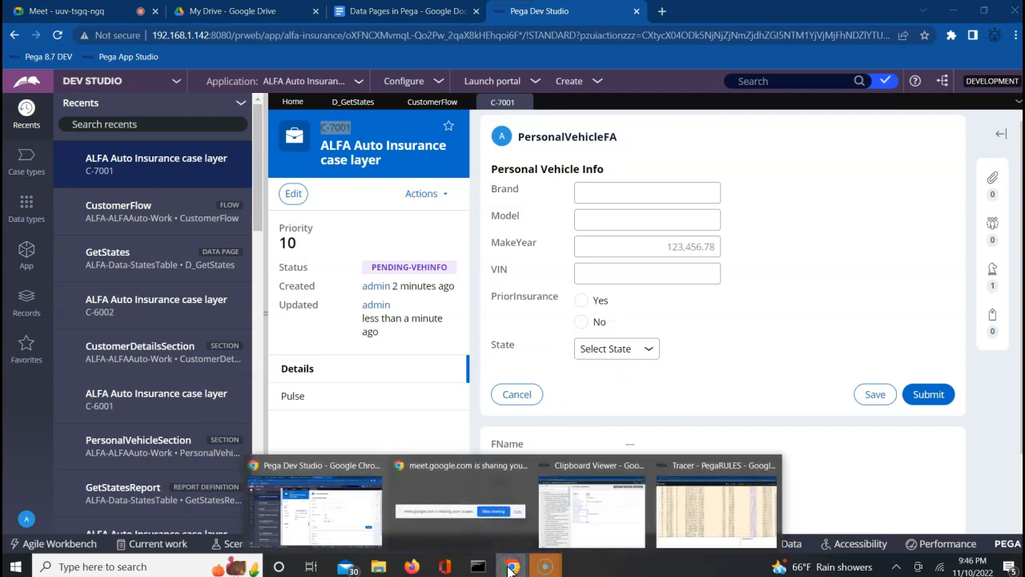
Scroll through the D_GetStates trace events, resume tracing, and return to case C-7001.
{"action": "left_click", "coordinate": [706, 514]}
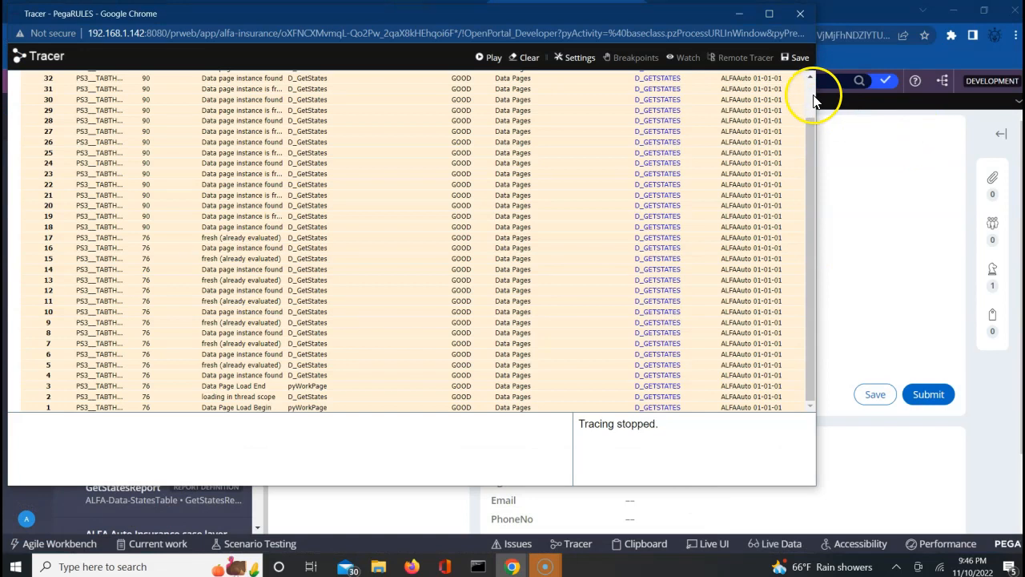
{"action": "left_click_drag", "start_coordinate": [813, 99], "coordinate": [812, 87]}
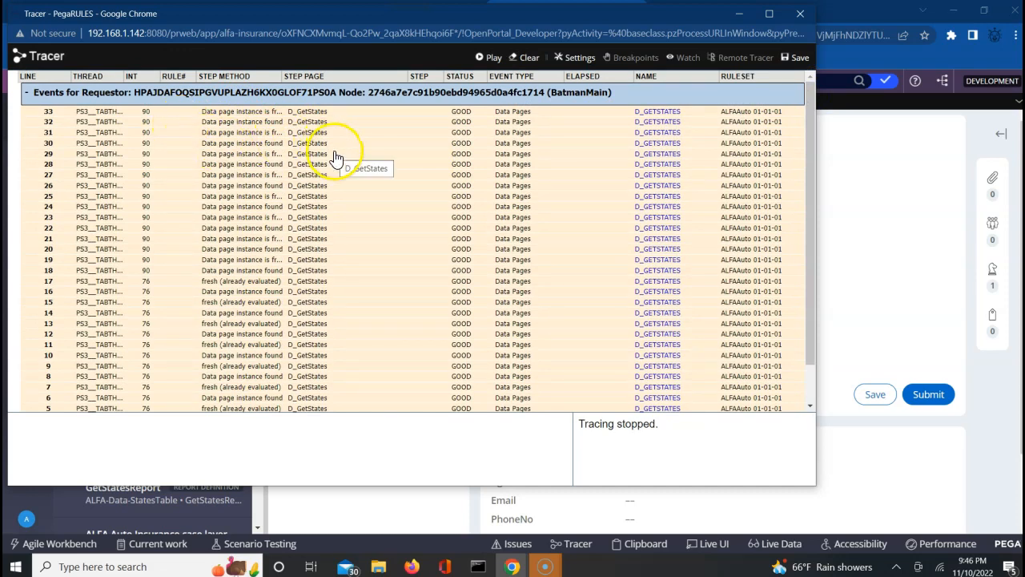
{"action": "left_click", "coordinate": [810, 406]}
{"action": "left_click", "coordinate": [480, 57]}
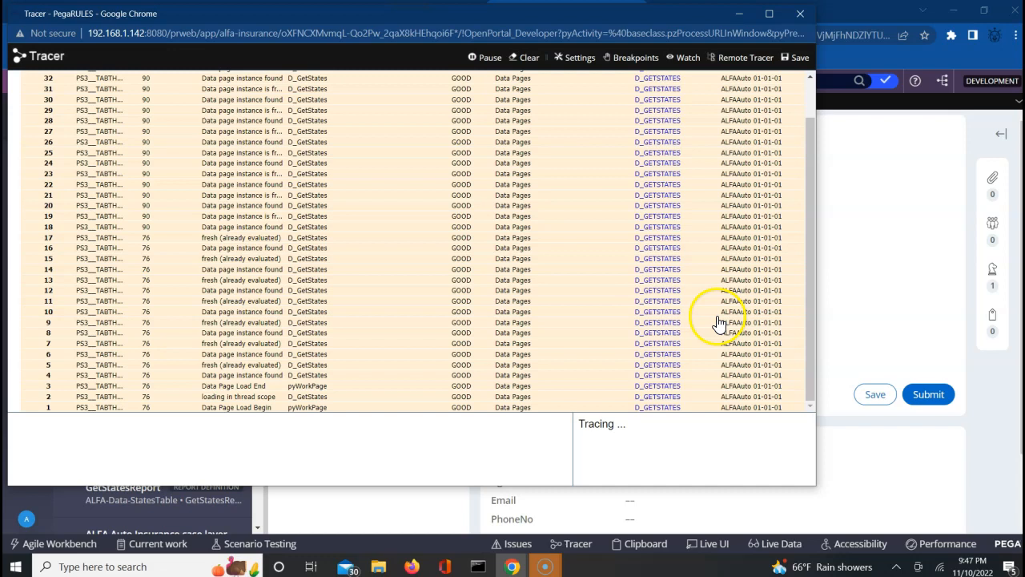
{"action": "left_click", "coordinate": [853, 276]}
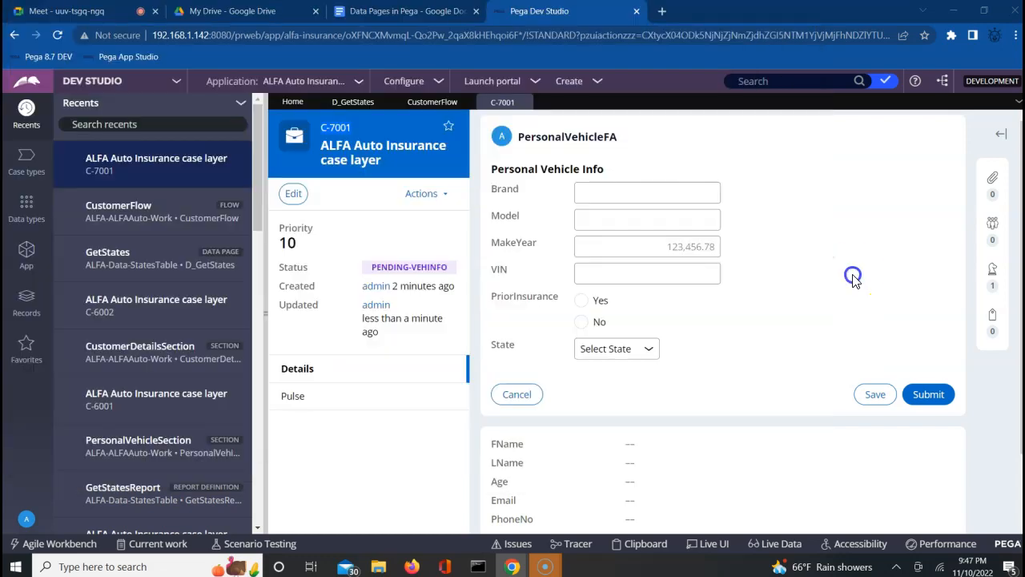
Run CustomerFlow via Actions > Run to create case C-7002, then compare the C-7001 and C-7002 tabs.
{"action": "left_click", "coordinate": [437, 104]}
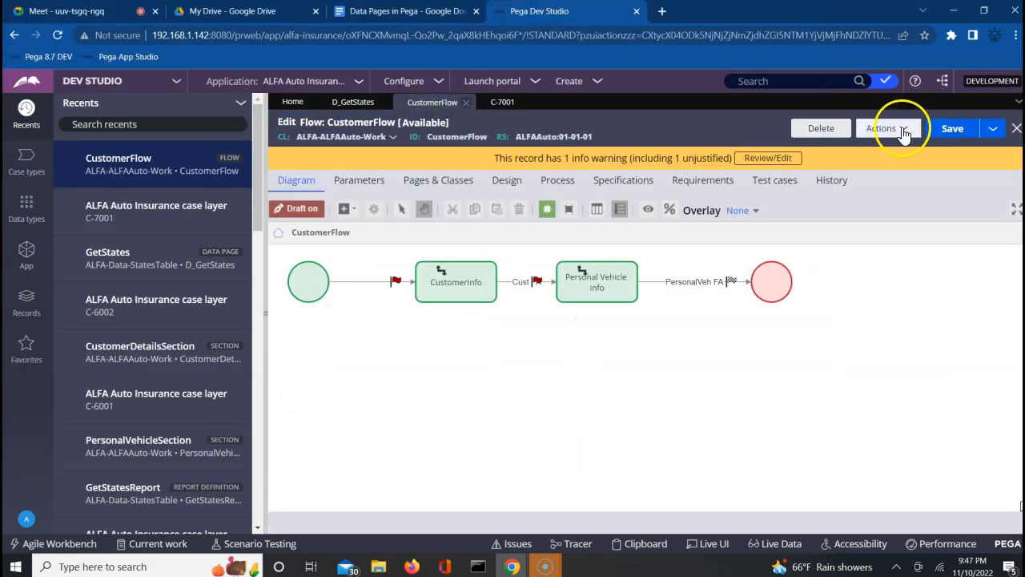
{"action": "left_click", "coordinate": [899, 130]}
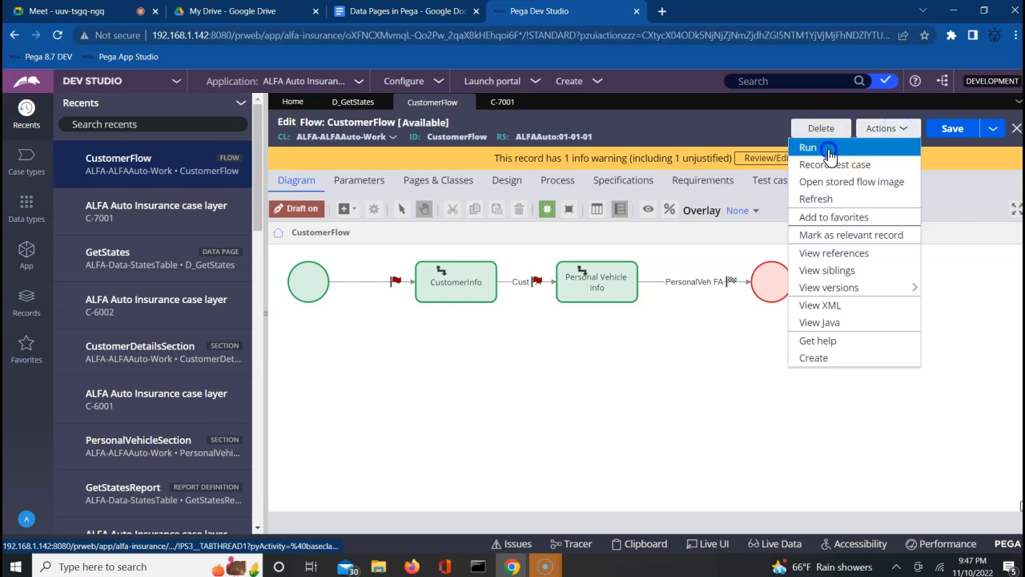
{"action": "left_click", "coordinate": [828, 149]}
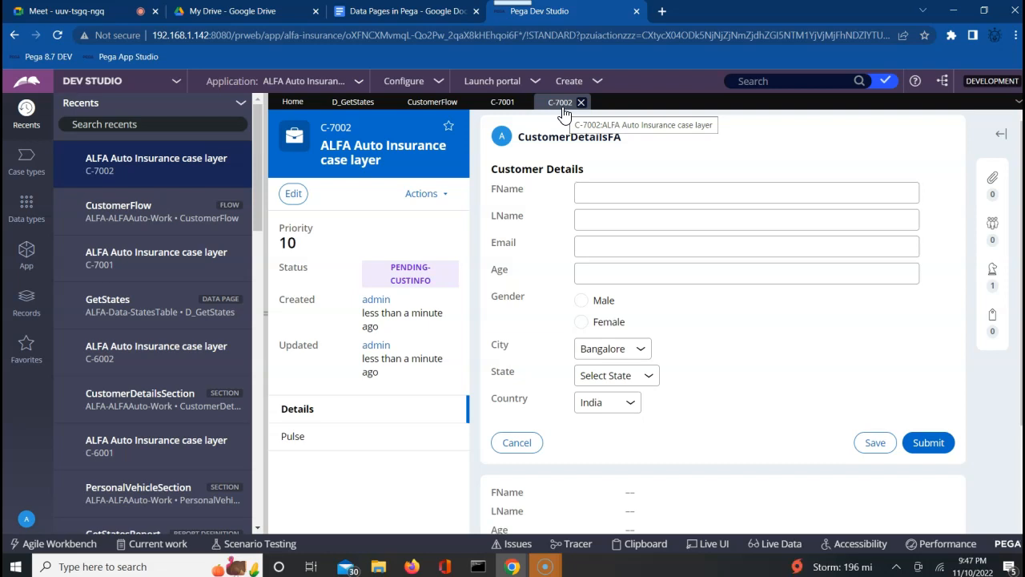
{"action": "left_click", "coordinate": [497, 104]}
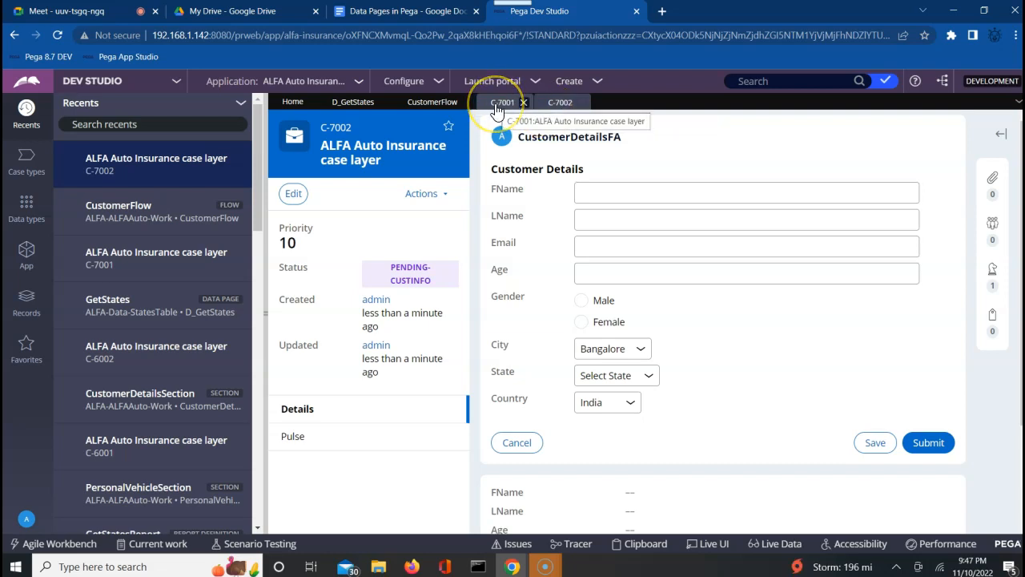
{"action": "left_click", "coordinate": [563, 104]}
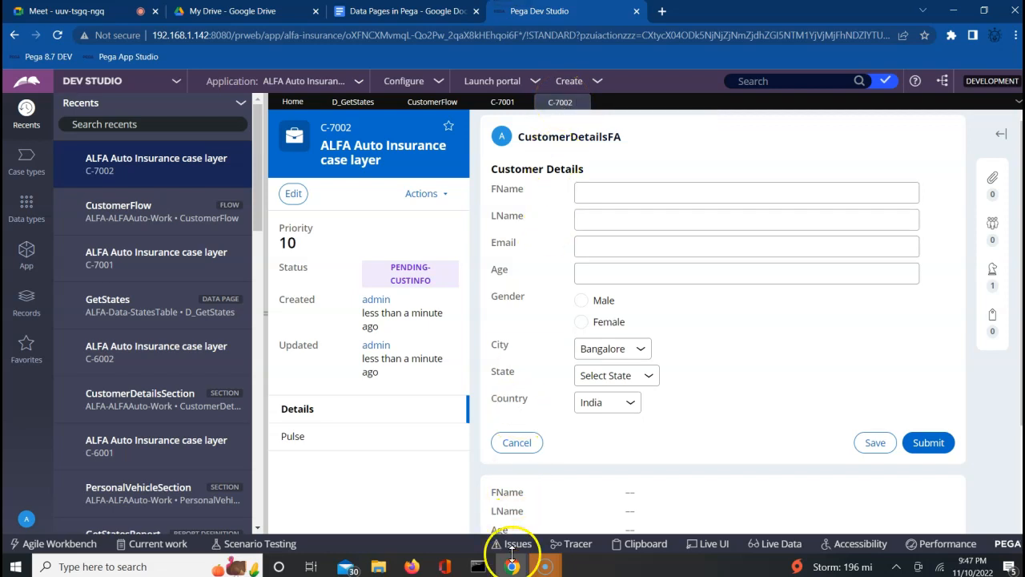
Scroll the Tracer up to the new D_GetStates events from case C-7002.
{"action": "mouse_move", "coordinate": [512, 568]}
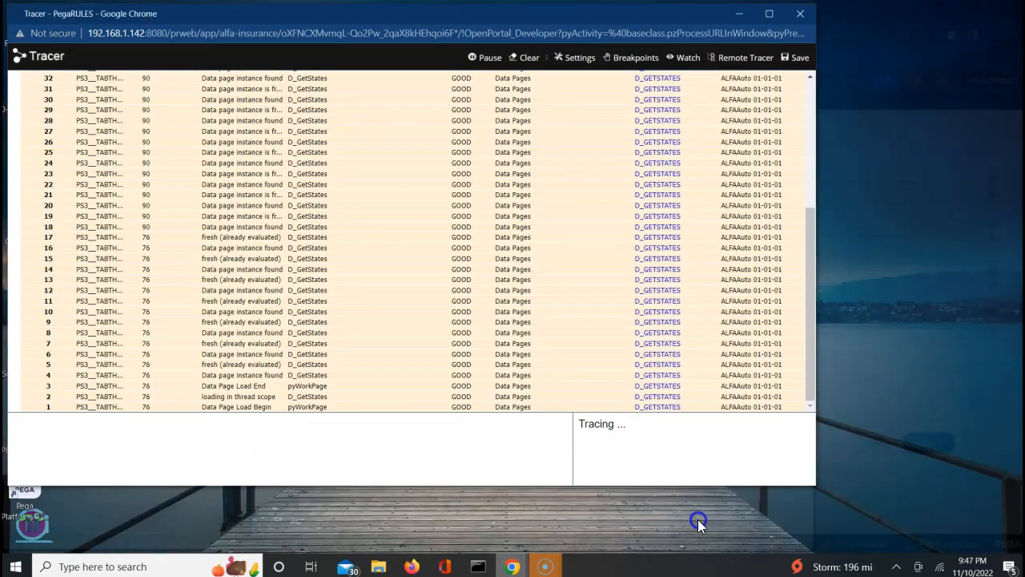
{"action": "left_click", "coordinate": [698, 519]}
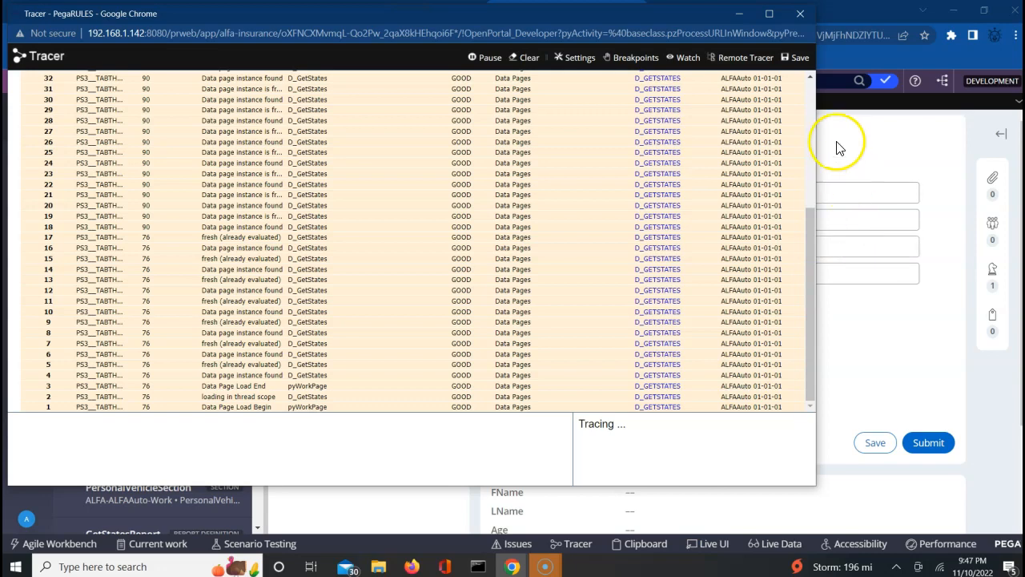
{"action": "left_click", "coordinate": [808, 77]}
{"action": "left_click", "coordinate": [808, 76]}
{"action": "left_click", "coordinate": [808, 76]}
{"action": "left_click", "coordinate": [808, 76]}
{"action": "left_click", "coordinate": [808, 76]}
{"action": "left_click", "coordinate": [808, 76]}
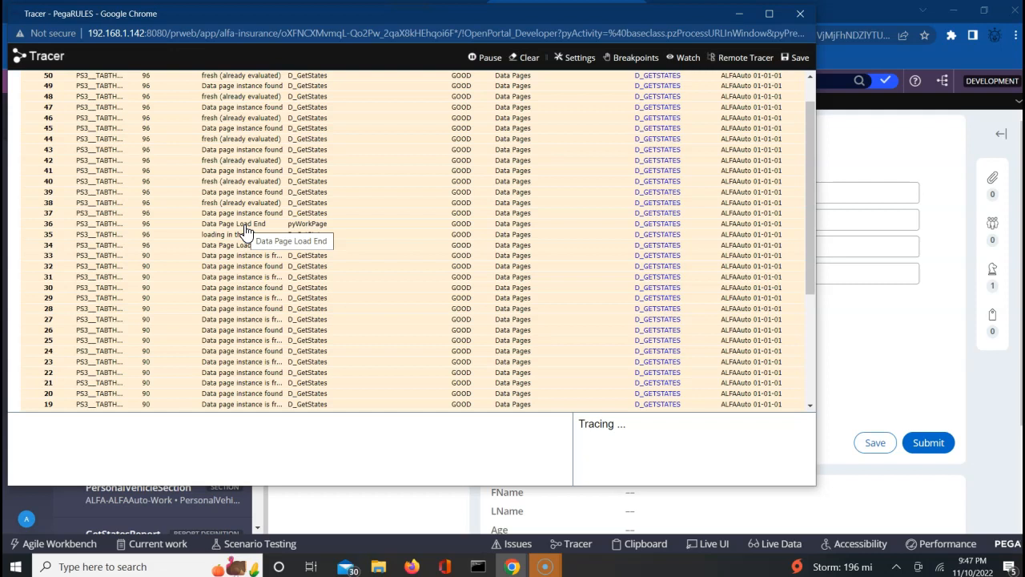
Pause the Tracer and return to case C-7002 in Dev Studio.
{"action": "left_click", "coordinate": [484, 59]}
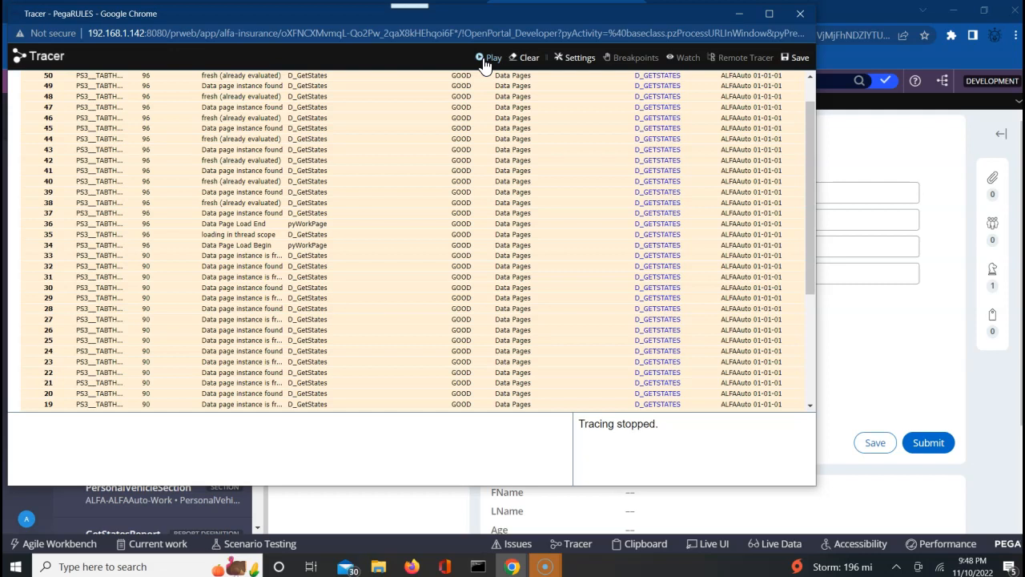
{"action": "left_click", "coordinate": [872, 140]}
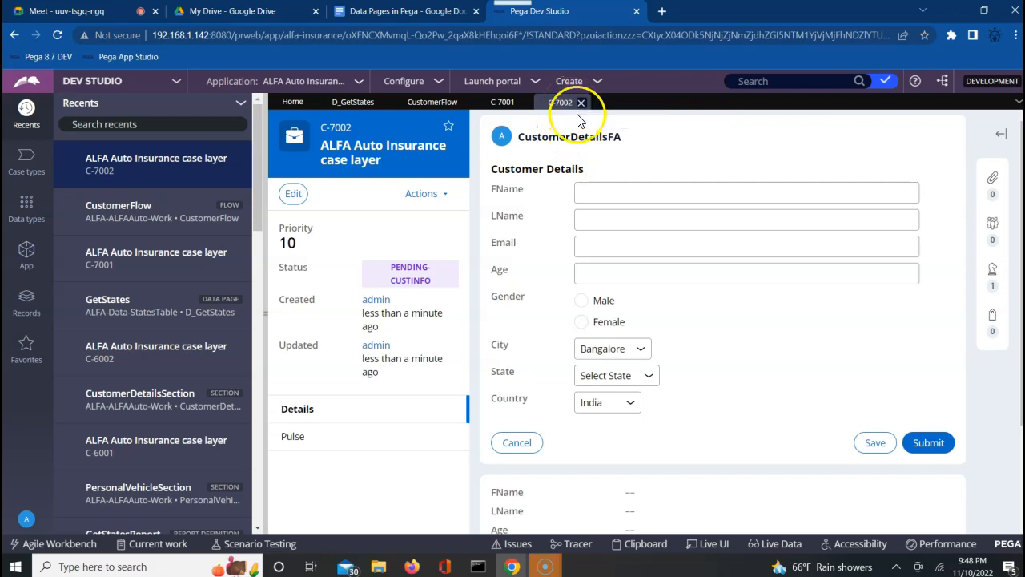
In the Clipboard Viewer, expand Data Pages > Thread and show the D_GetStates page properties.
{"action": "left_click", "coordinate": [635, 544]}
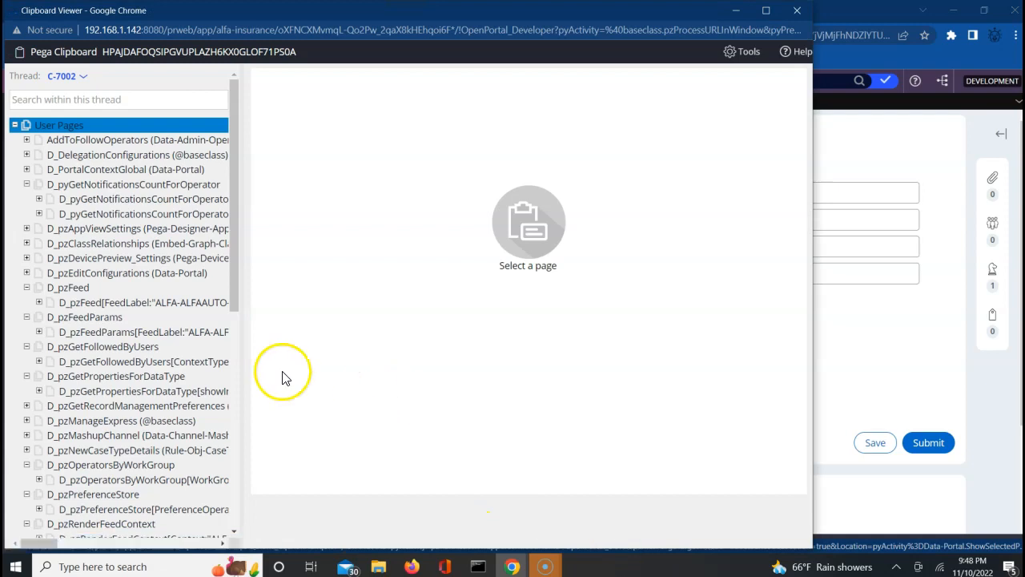
{"action": "scroll", "coordinate": [235, 368], "scroll_direction": "down", "scroll_amount": 5}
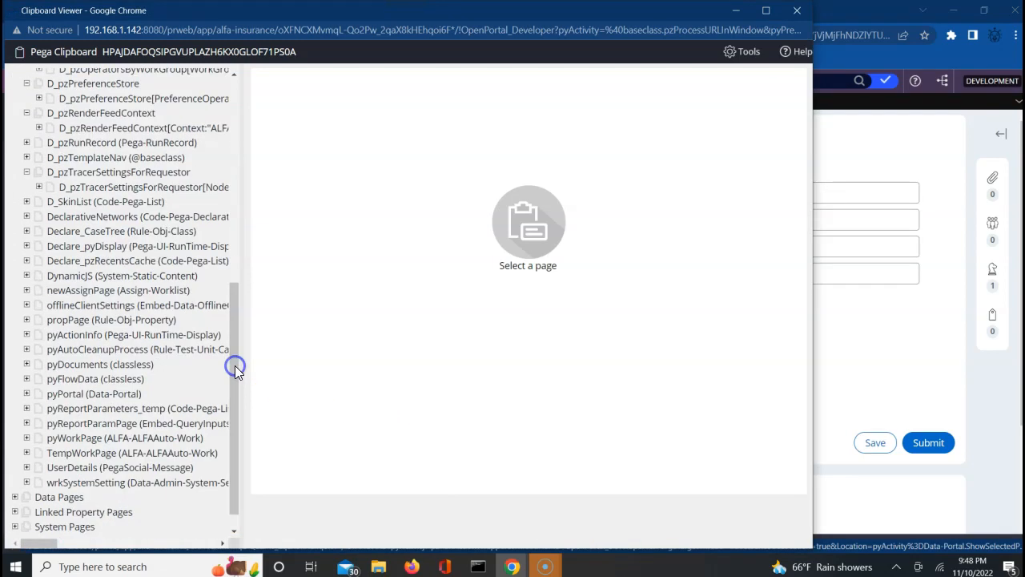
{"action": "left_click", "coordinate": [60, 452]}
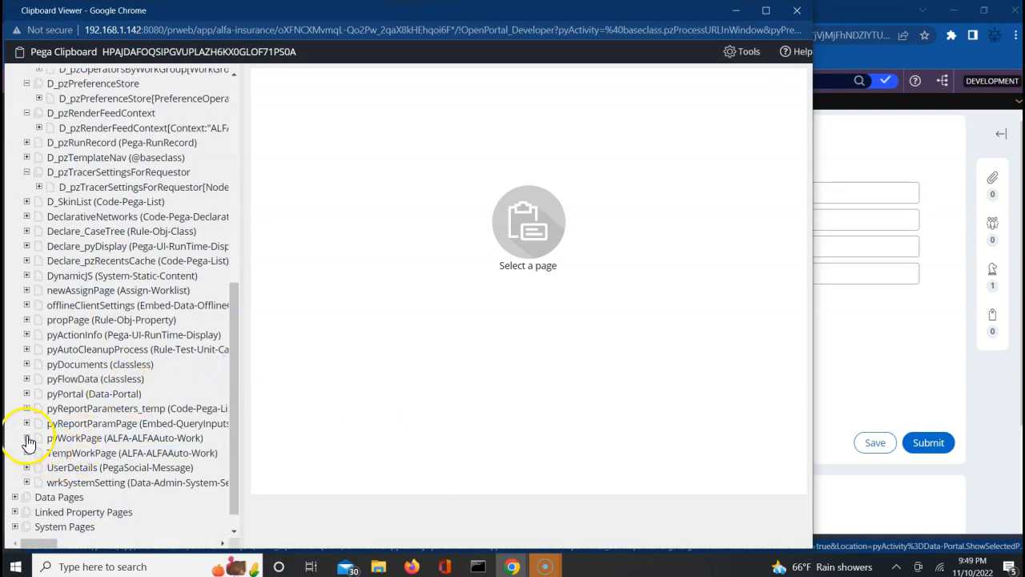
{"action": "left_click", "coordinate": [40, 507]}
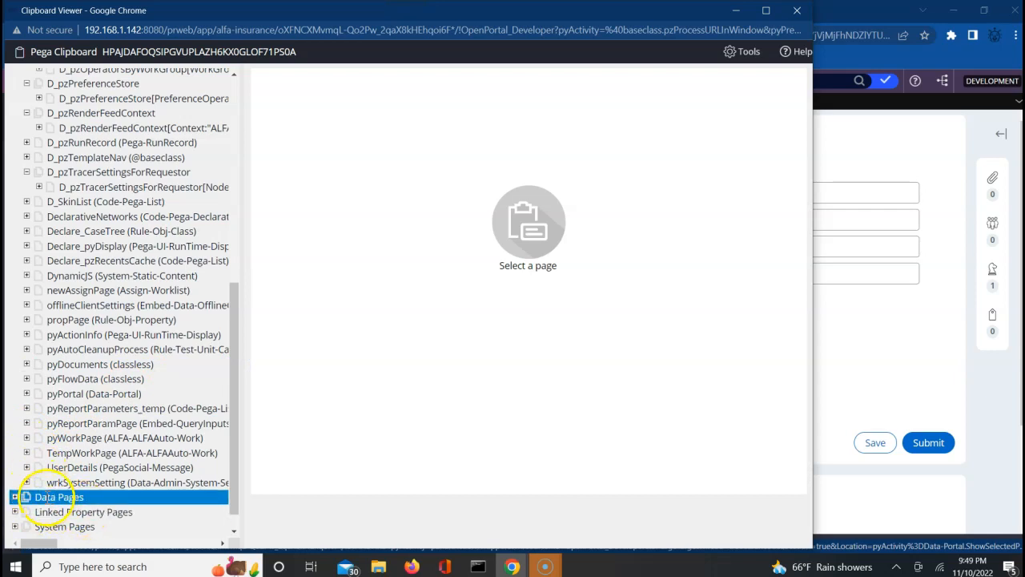
{"action": "left_click", "coordinate": [15, 498]}
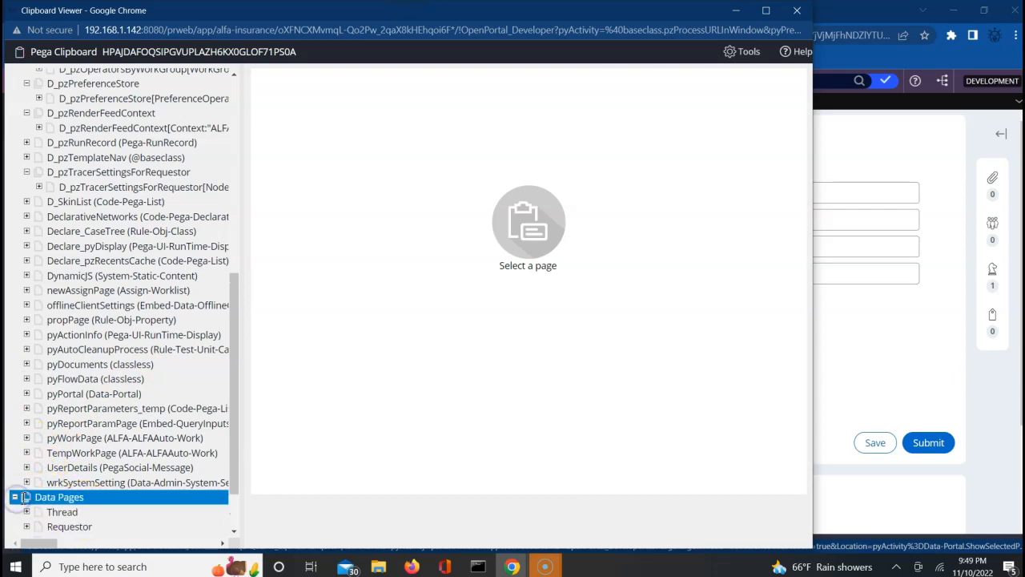
{"action": "scroll", "coordinate": [232, 526], "scroll_direction": "down", "scroll_amount": 3}
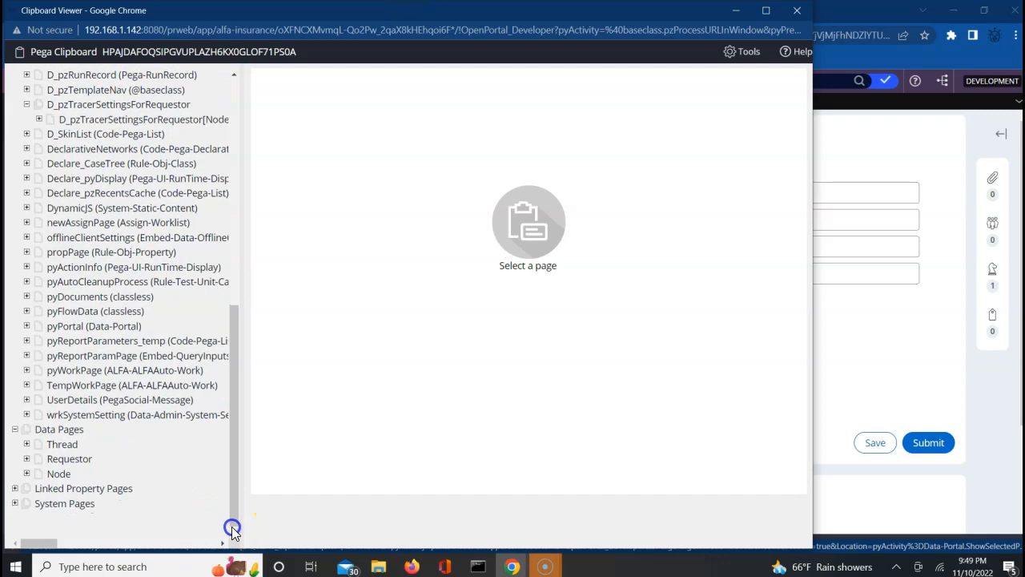
{"action": "left_click", "coordinate": [26, 444]}
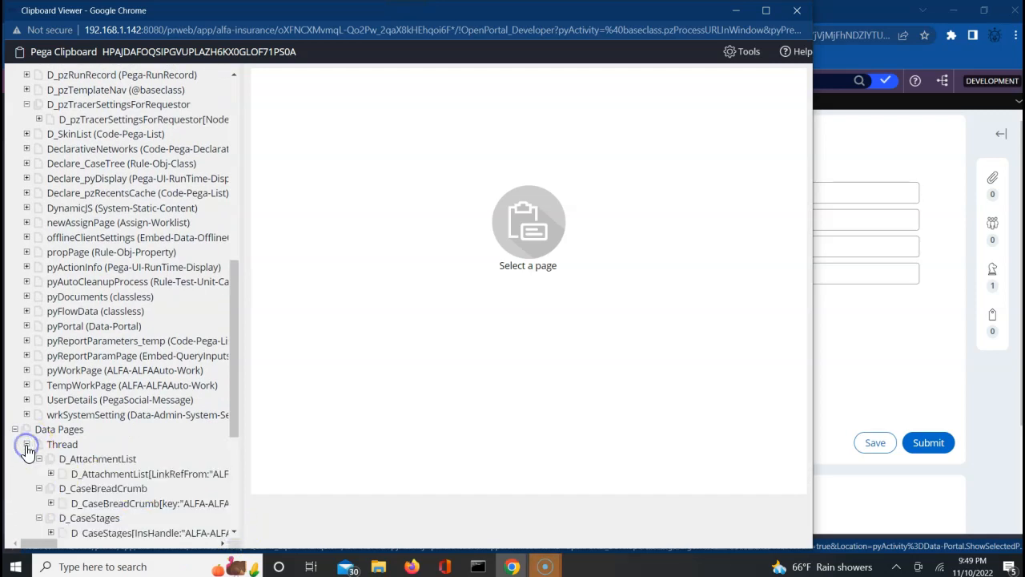
{"action": "scroll", "coordinate": [238, 533], "scroll_direction": "down", "scroll_amount": 5}
{"action": "left_click", "coordinate": [236, 533]}
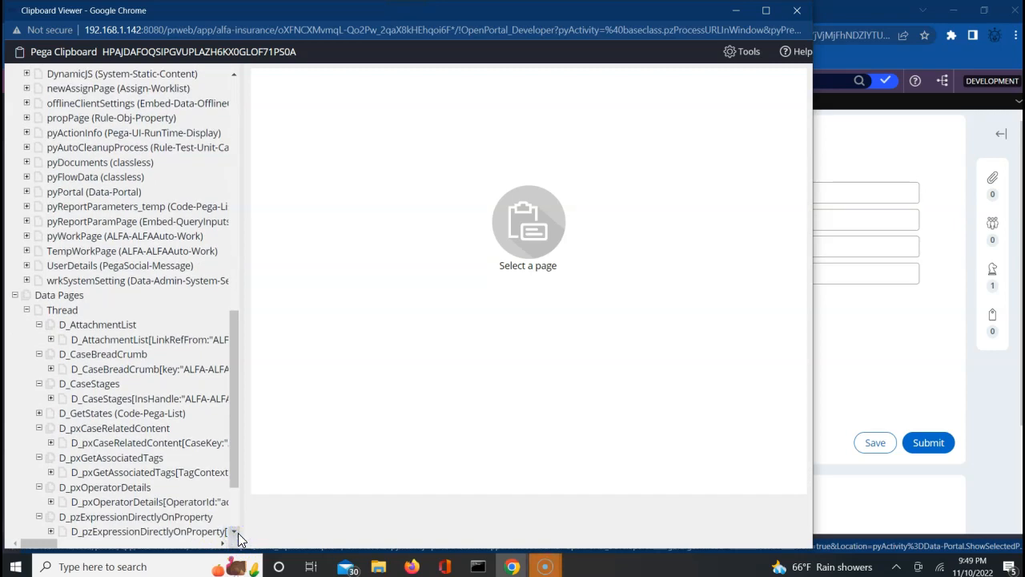
{"action": "left_click", "coordinate": [136, 429]}
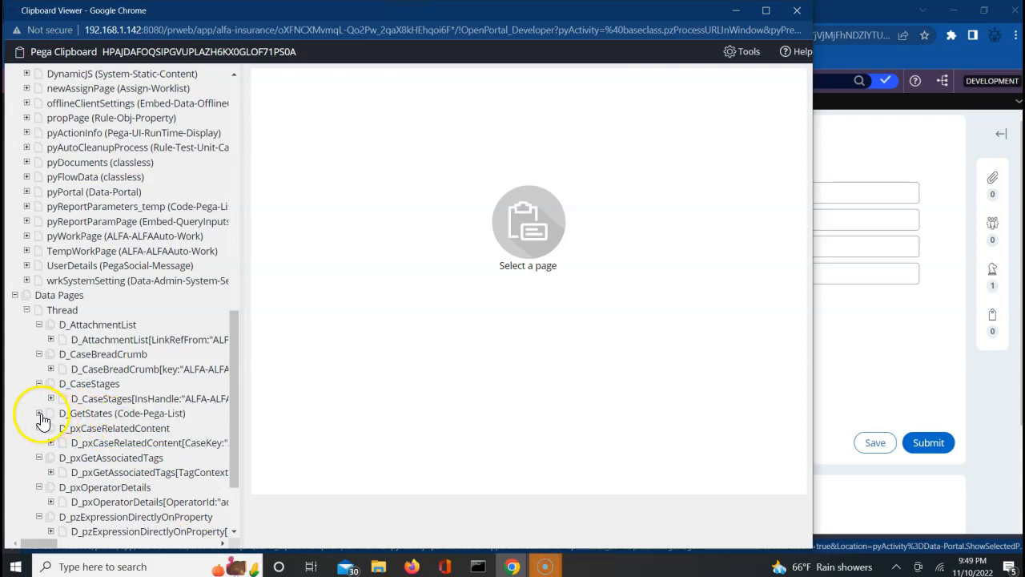
{"action": "left_click", "coordinate": [39, 413]}
{"action": "left_click", "coordinate": [76, 414]}
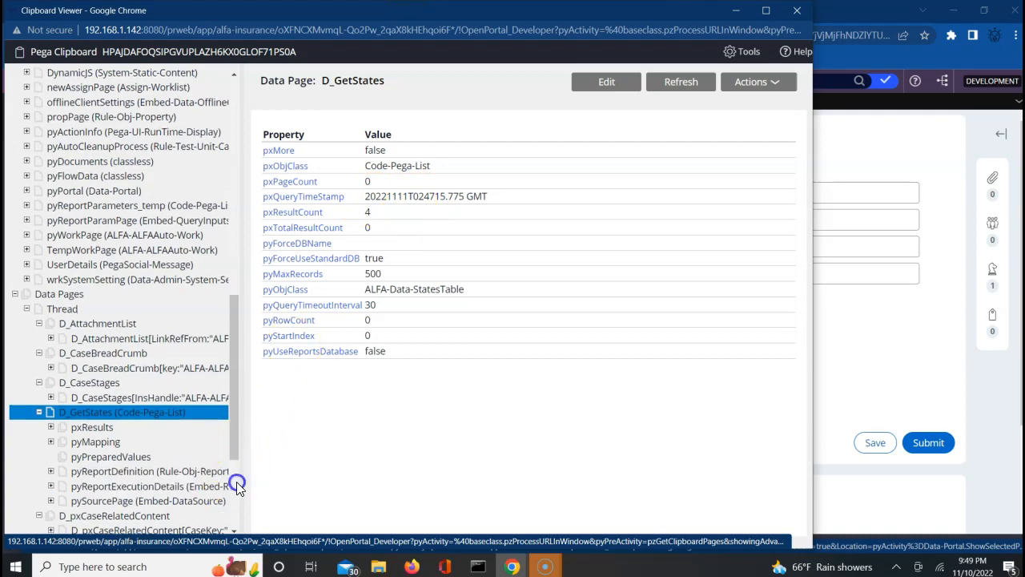
Expand D_GetStates pxResults and view records 1 through 4, then return to the tree top.
{"action": "scroll", "coordinate": [237, 482], "scroll_direction": "down", "scroll_amount": 3}
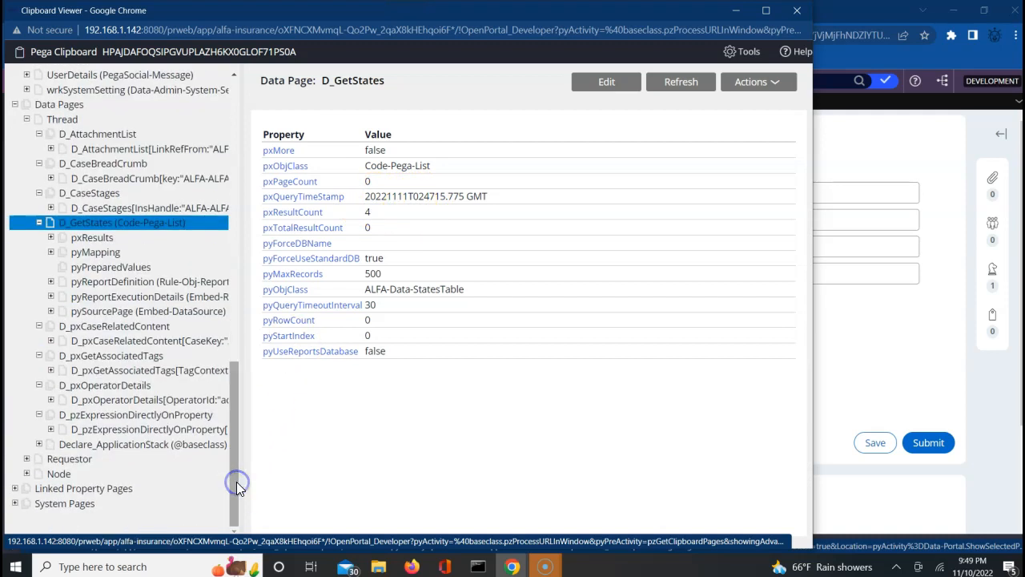
{"action": "left_click", "coordinate": [51, 238]}
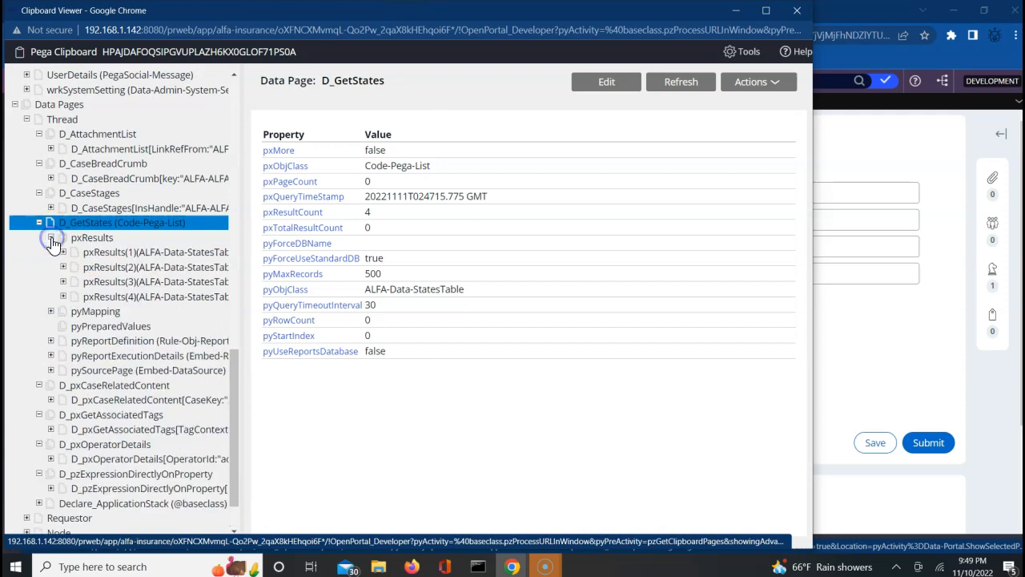
{"action": "left_click", "coordinate": [150, 254]}
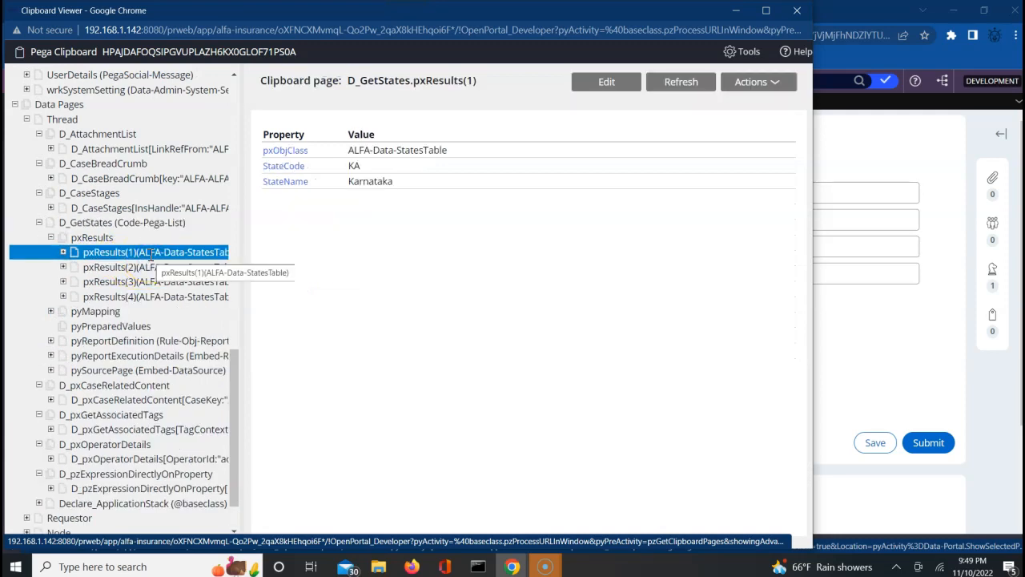
{"action": "left_click", "coordinate": [149, 267]}
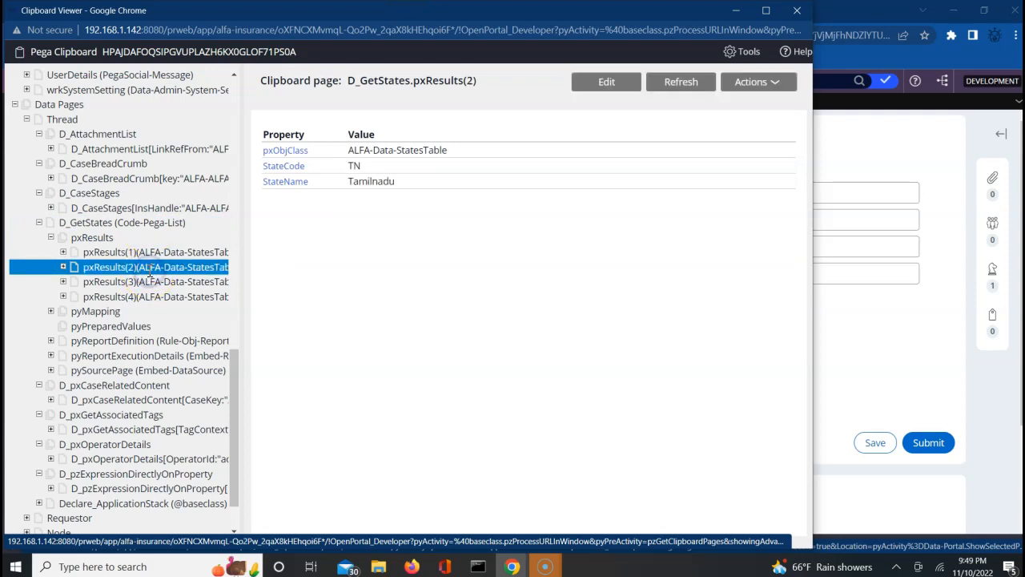
{"action": "left_click", "coordinate": [149, 281]}
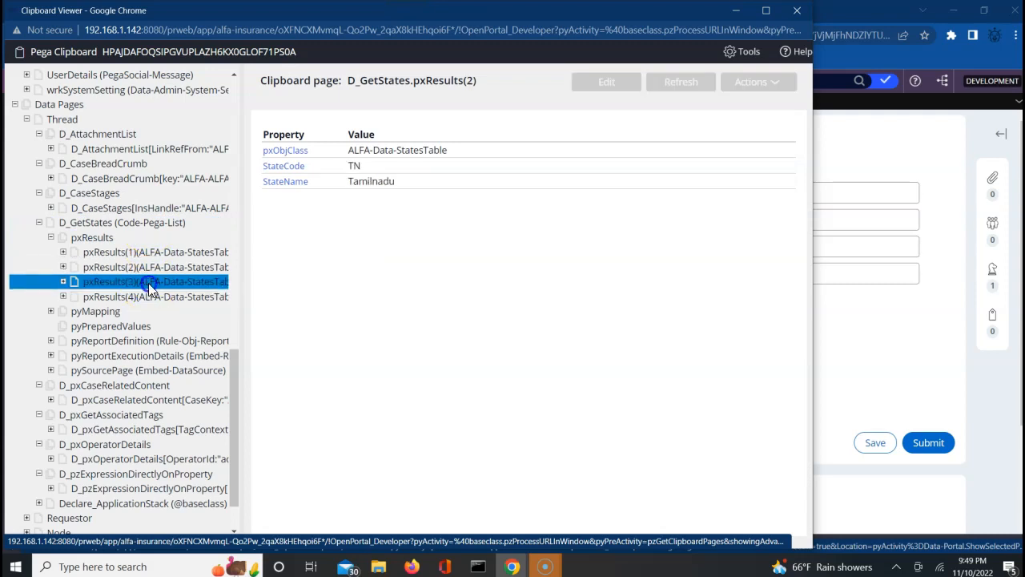
{"action": "left_click", "coordinate": [147, 295]}
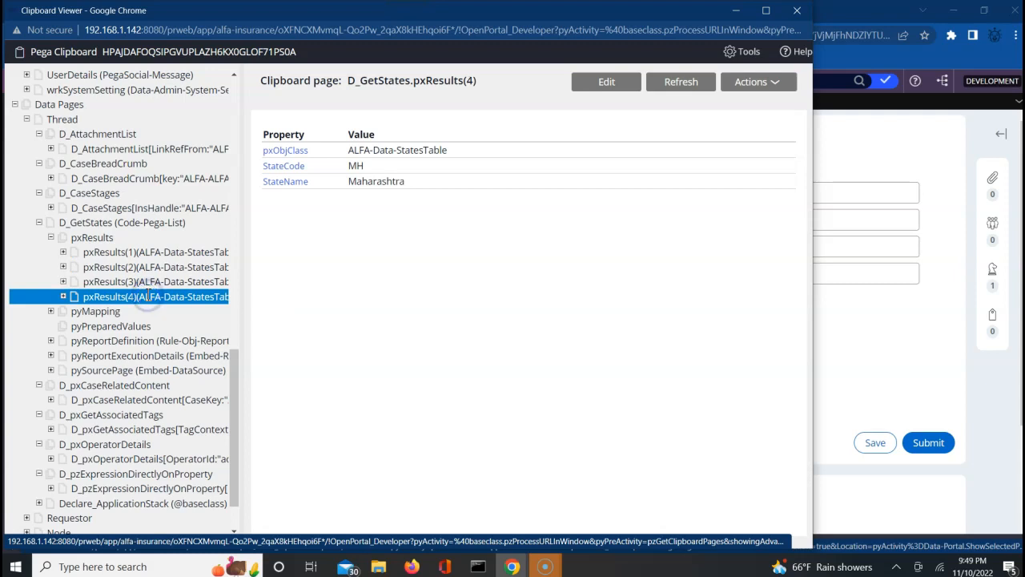
{"action": "scroll", "coordinate": [233, 174], "scroll_direction": "up", "scroll_amount": 10}
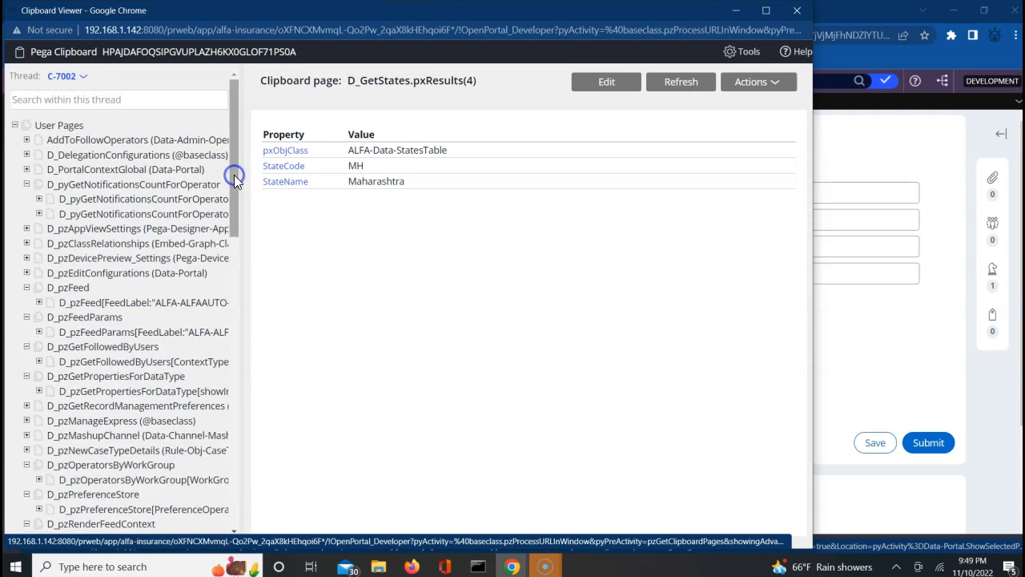
Switch the clipboard to thread C-7001, then close and reopen the Clipboard Viewer.
{"action": "left_click", "coordinate": [83, 78]}
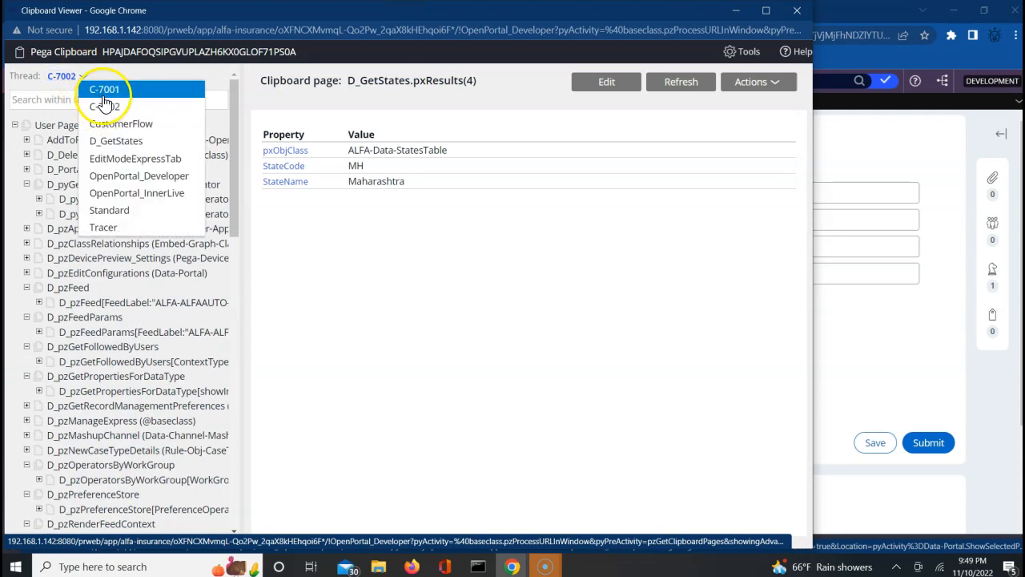
{"action": "left_click", "coordinate": [104, 89]}
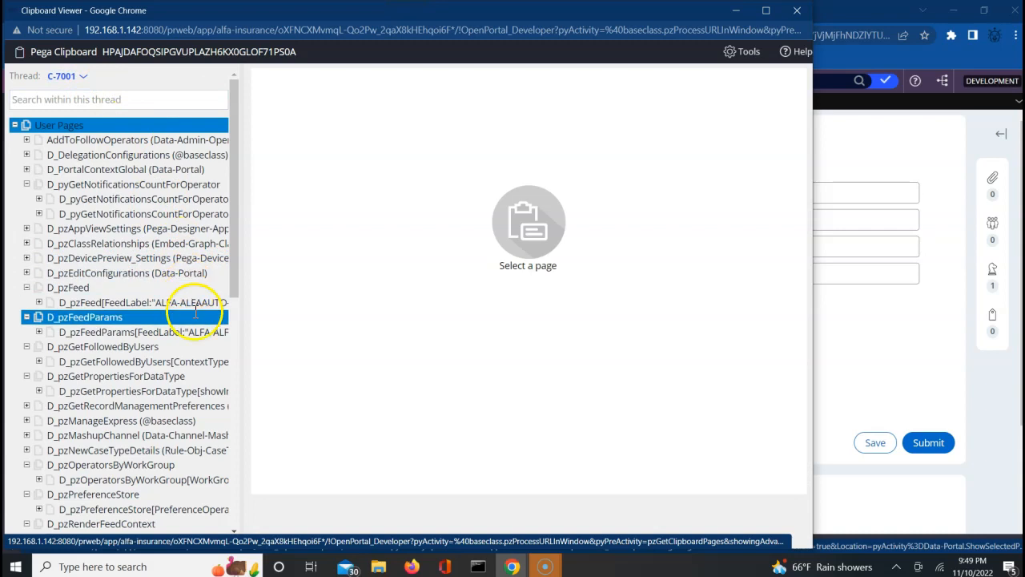
{"action": "left_click", "coordinate": [237, 337]}
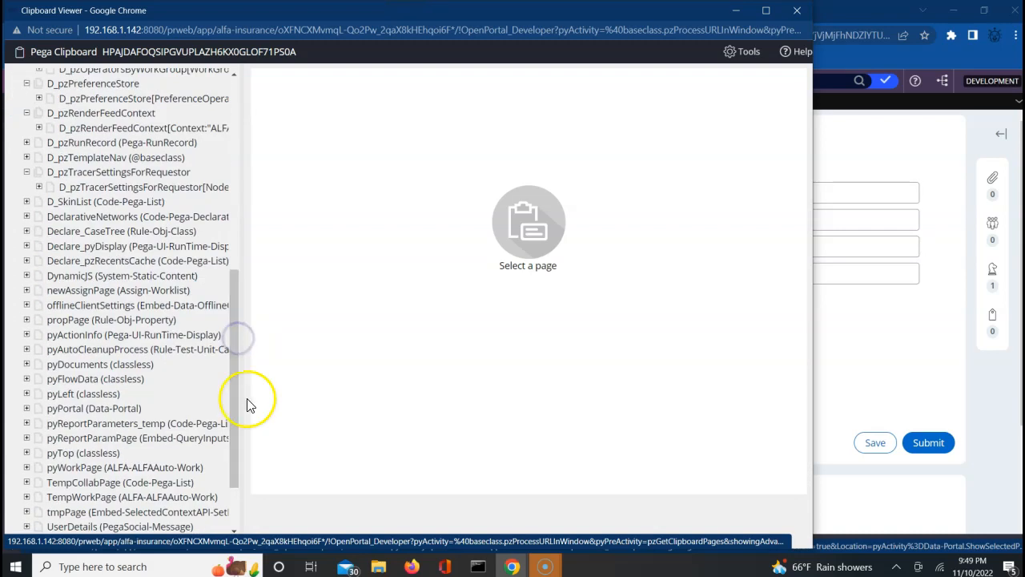
{"action": "left_click", "coordinate": [240, 514]}
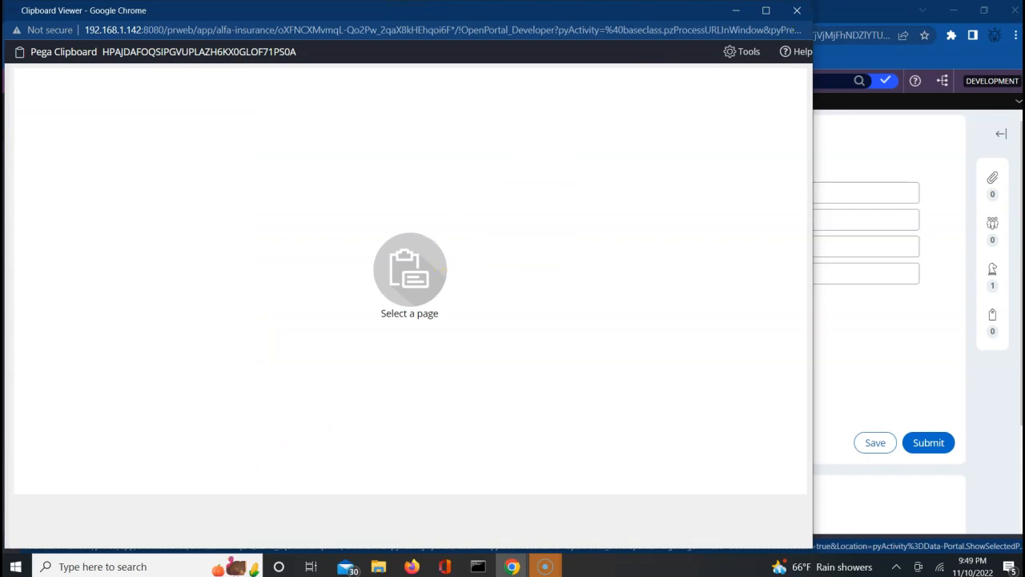
{"action": "left_click", "coordinate": [795, 12]}
{"action": "mouse_move", "coordinate": [613, 545]}
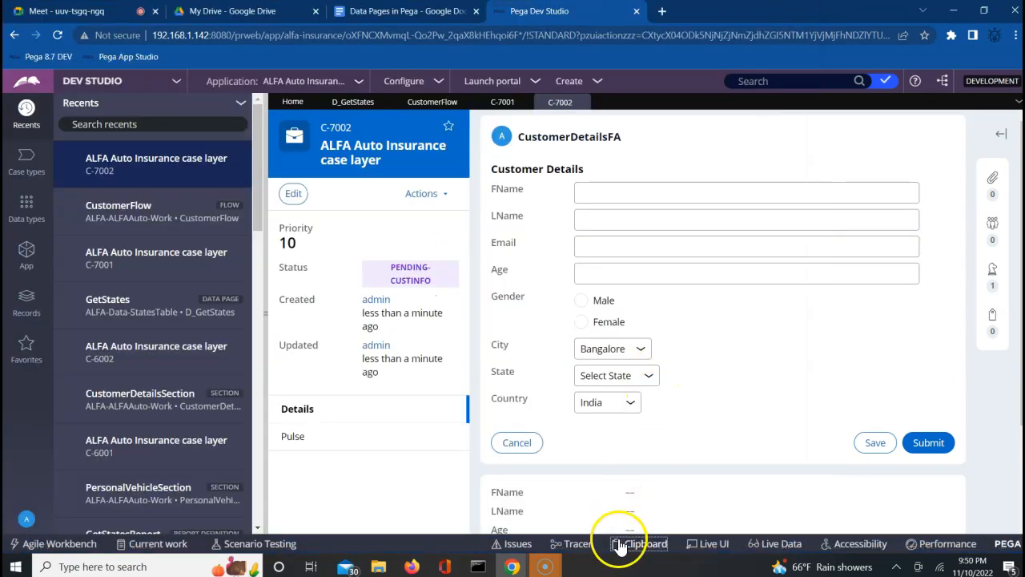
{"action": "left_click", "coordinate": [648, 545]}
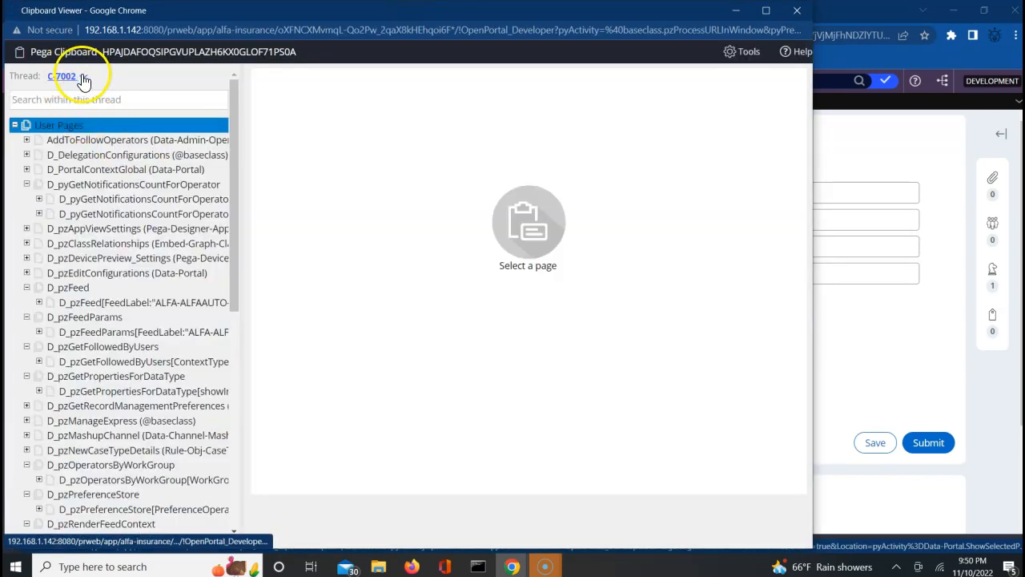
On thread C-7001, expand Data Pages > Thread > D_GetStates > pxResults, then return to Dev Studio.
{"action": "left_click", "coordinate": [83, 76]}
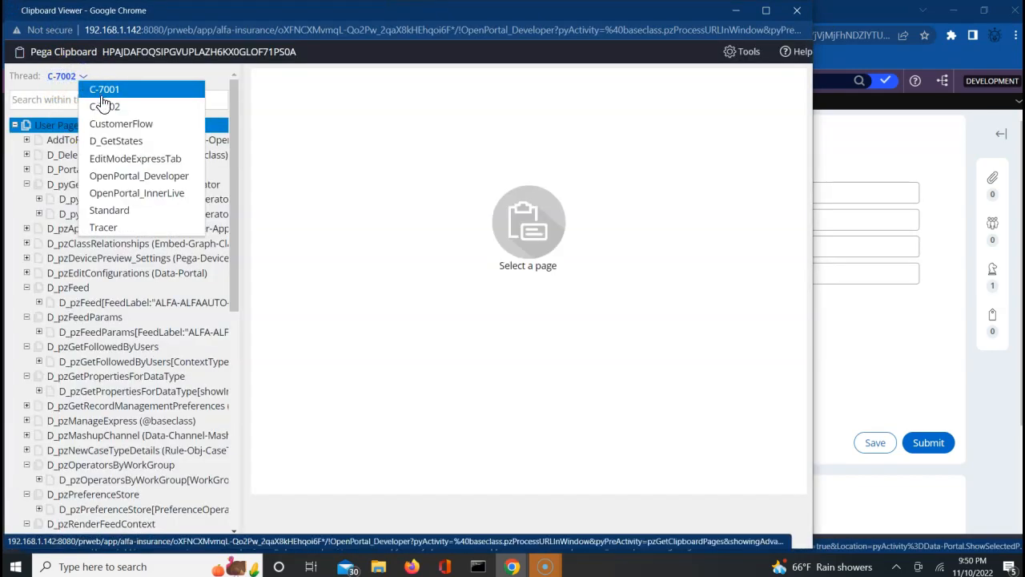
{"action": "left_click", "coordinate": [108, 89]}
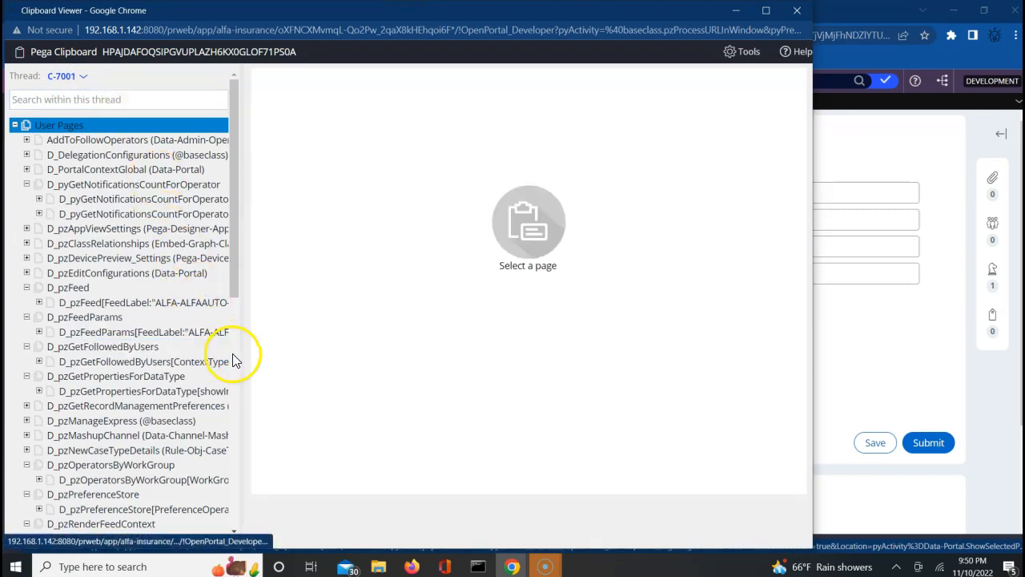
{"action": "left_click", "coordinate": [232, 356]}
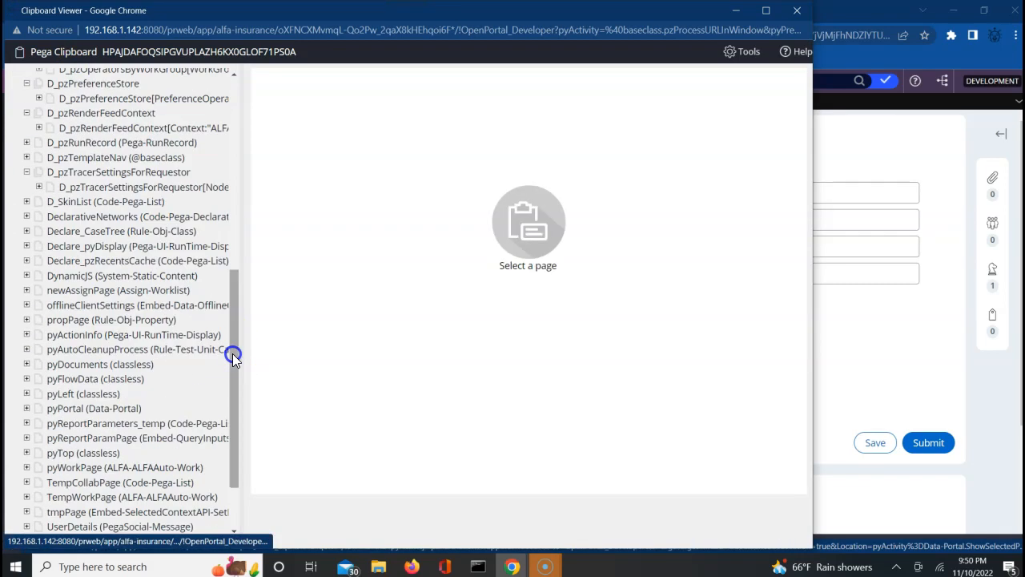
{"action": "left_click", "coordinate": [234, 517]}
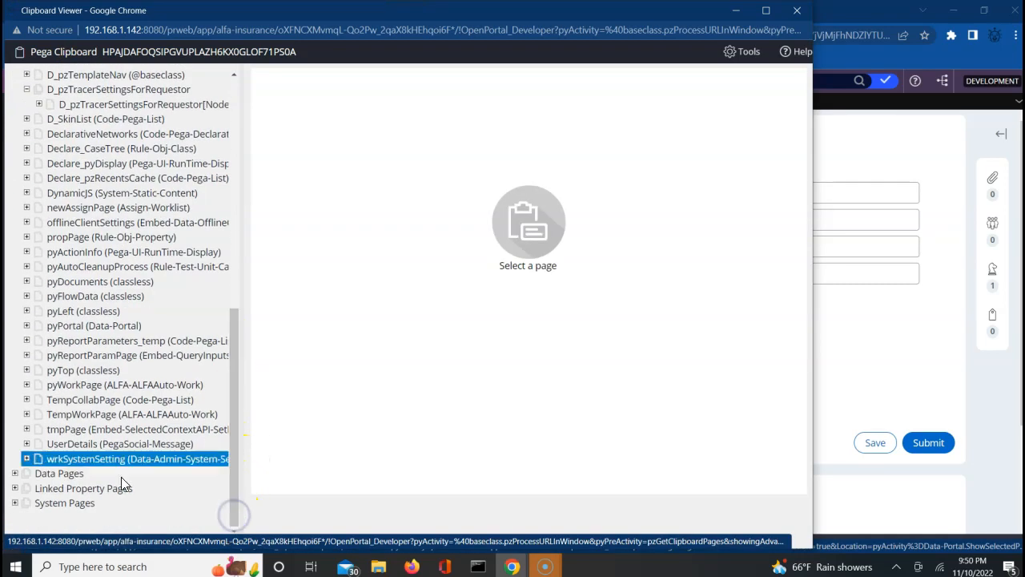
{"action": "left_click", "coordinate": [15, 474]}
{"action": "left_click", "coordinate": [28, 492]}
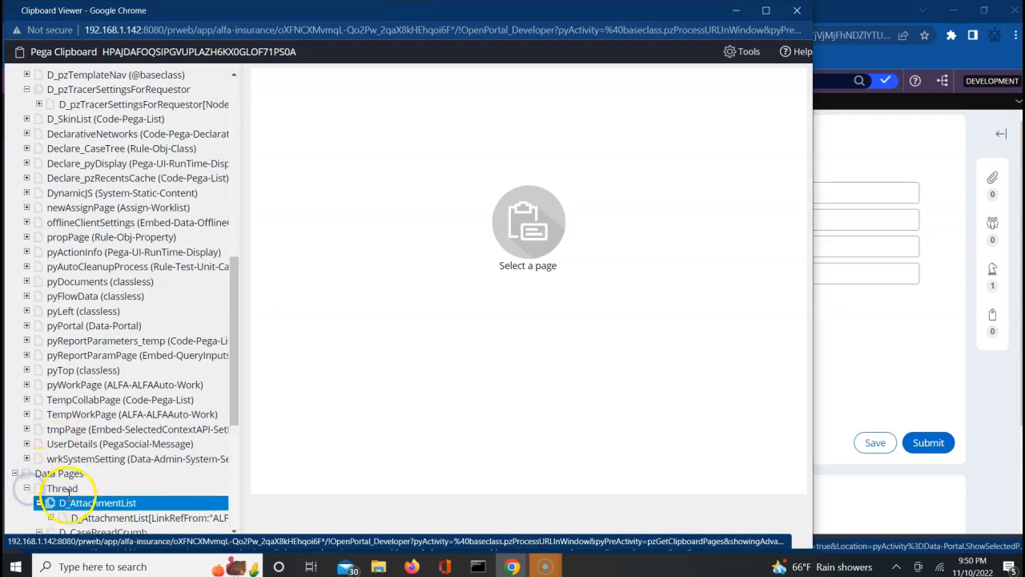
{"action": "left_click", "coordinate": [233, 529]}
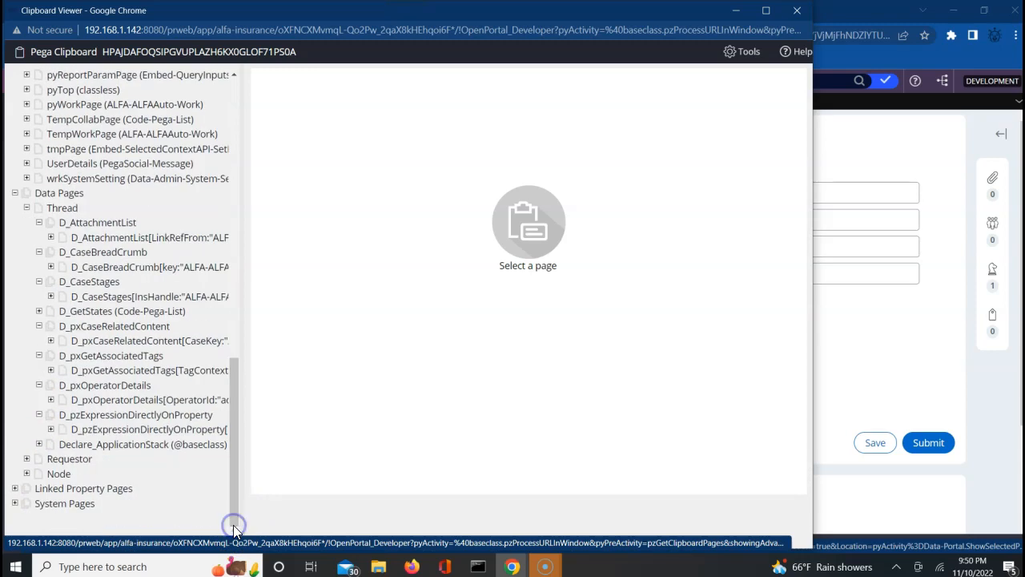
{"action": "left_click", "coordinate": [40, 311]}
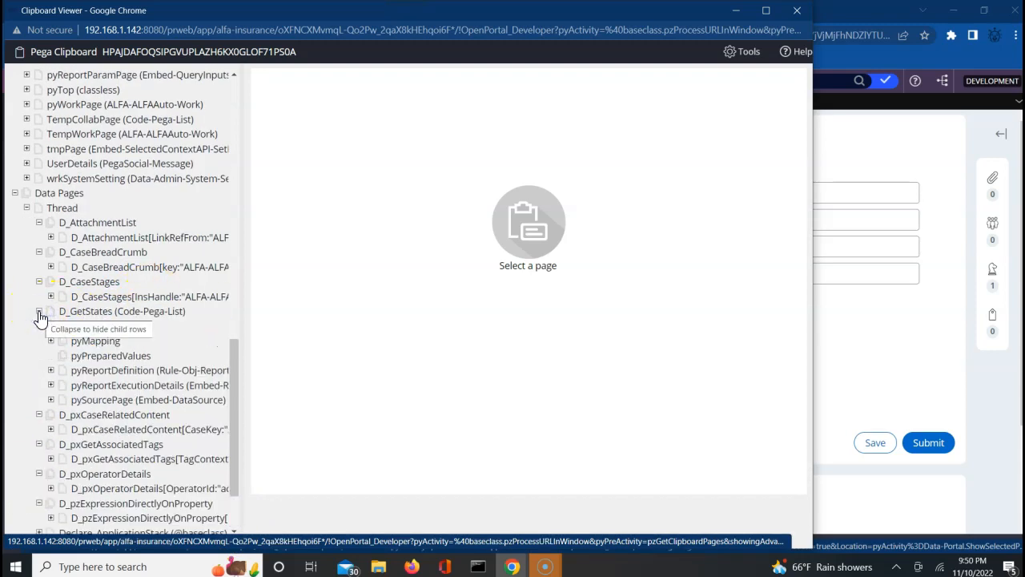
{"action": "left_click", "coordinate": [51, 326]}
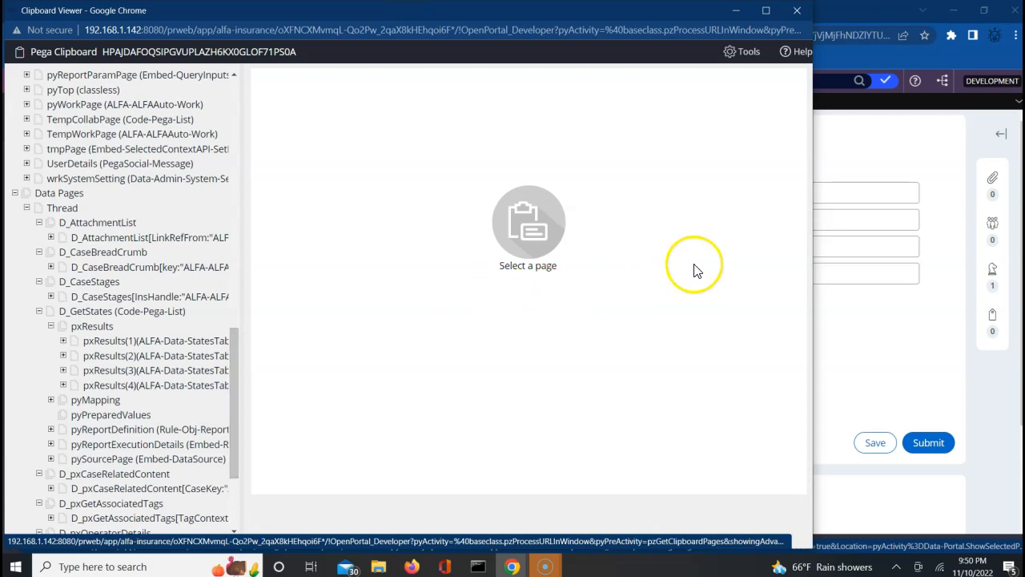
{"action": "left_click", "coordinate": [903, 351]}
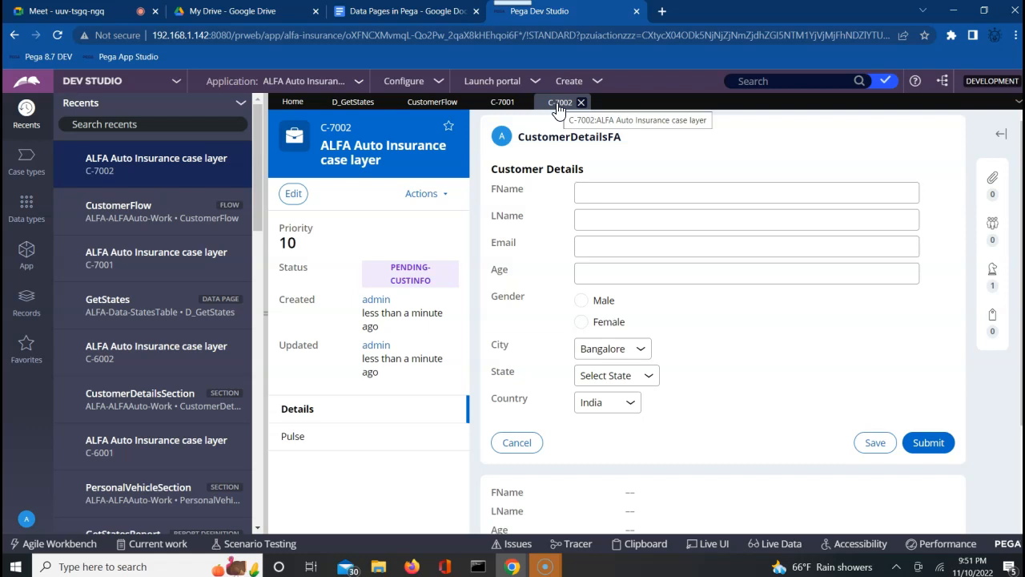
Open the D_GetStates rule and set its Definition-tab Scope to Requestor.
{"action": "left_click", "coordinate": [333, 107]}
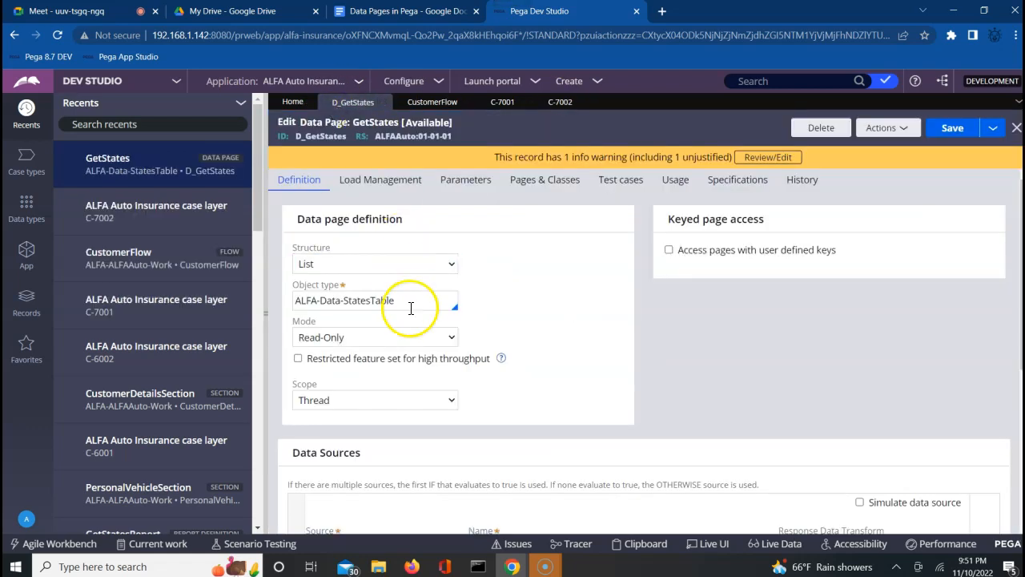
{"action": "left_click", "coordinate": [392, 405]}
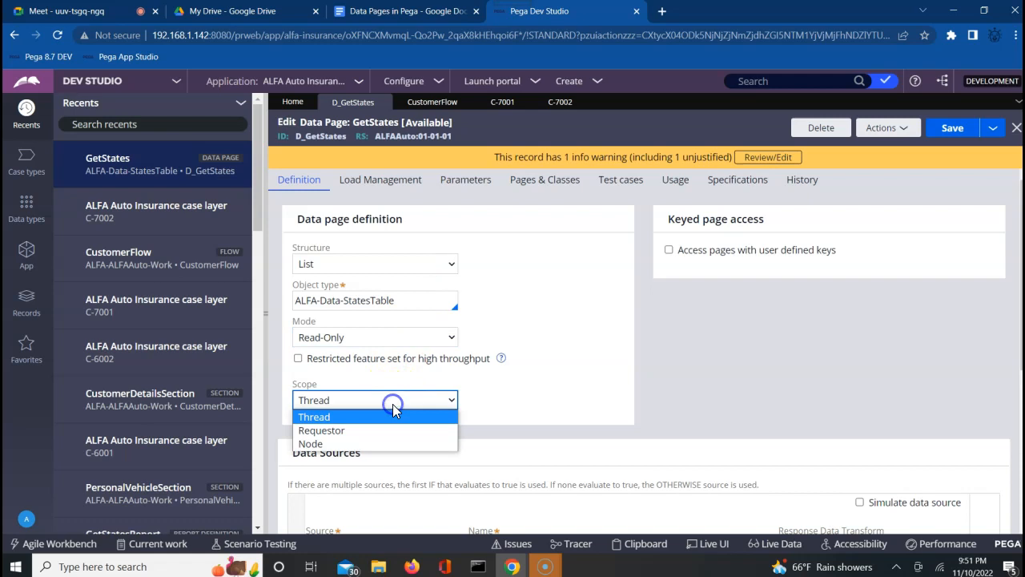
{"action": "left_click", "coordinate": [358, 433]}
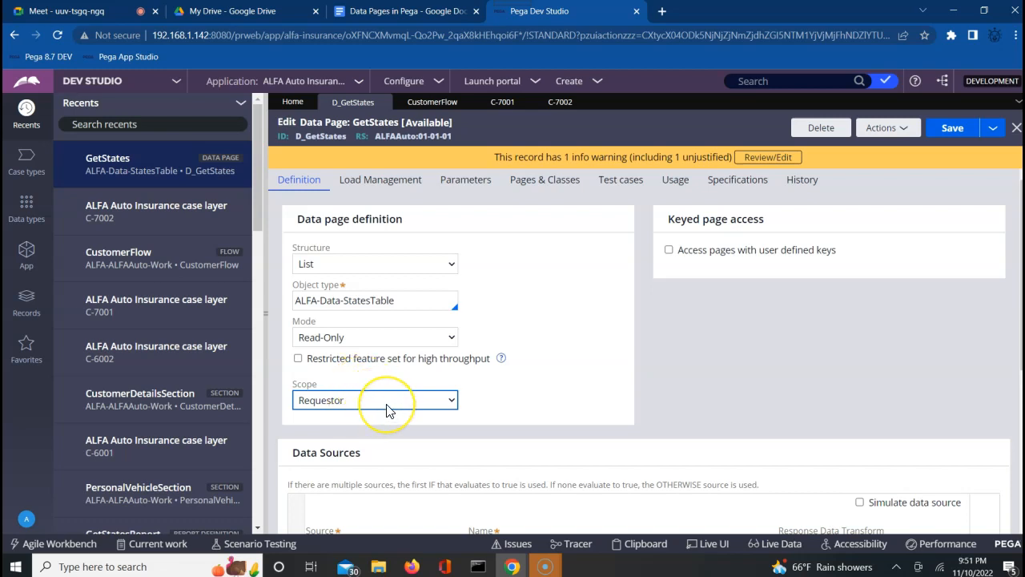
{"action": "left_click", "coordinate": [386, 408]}
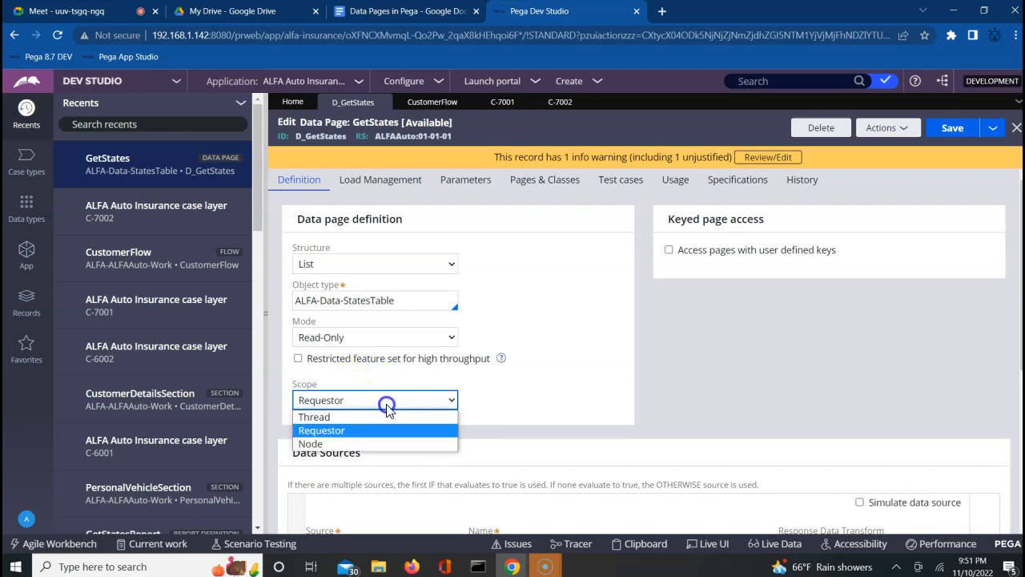
{"action": "left_click", "coordinate": [507, 412]}
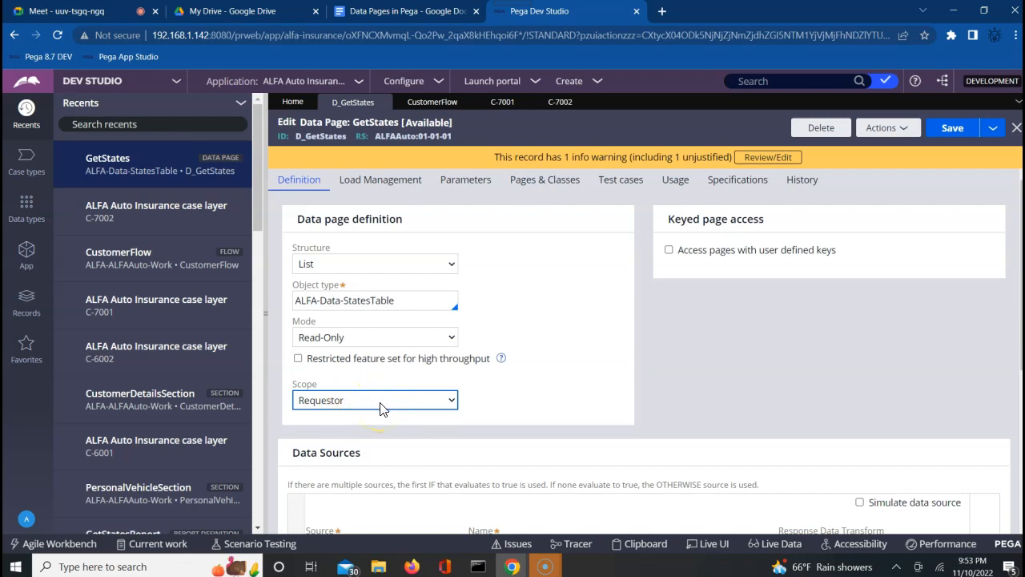
Set the GetStates Scope dropdown back to Thread and save the data page.
{"action": "left_click", "coordinate": [468, 232]}
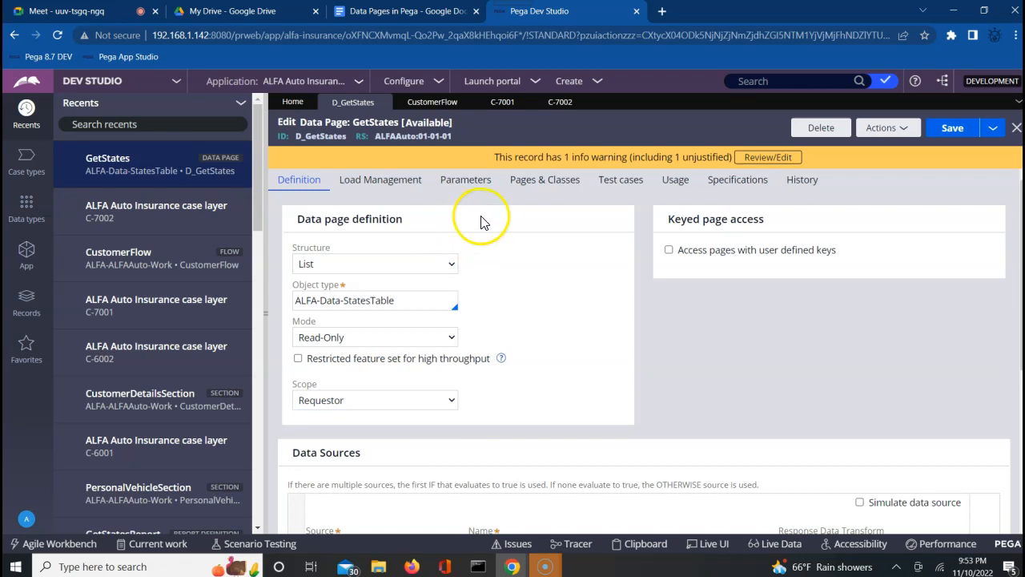
{"action": "left_click", "coordinate": [417, 405]}
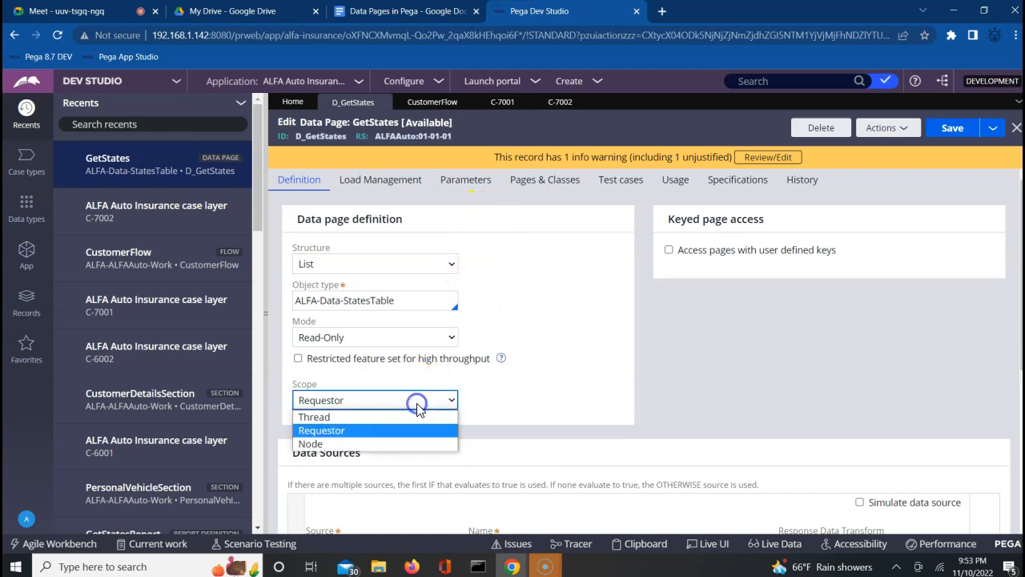
{"action": "left_click", "coordinate": [354, 416]}
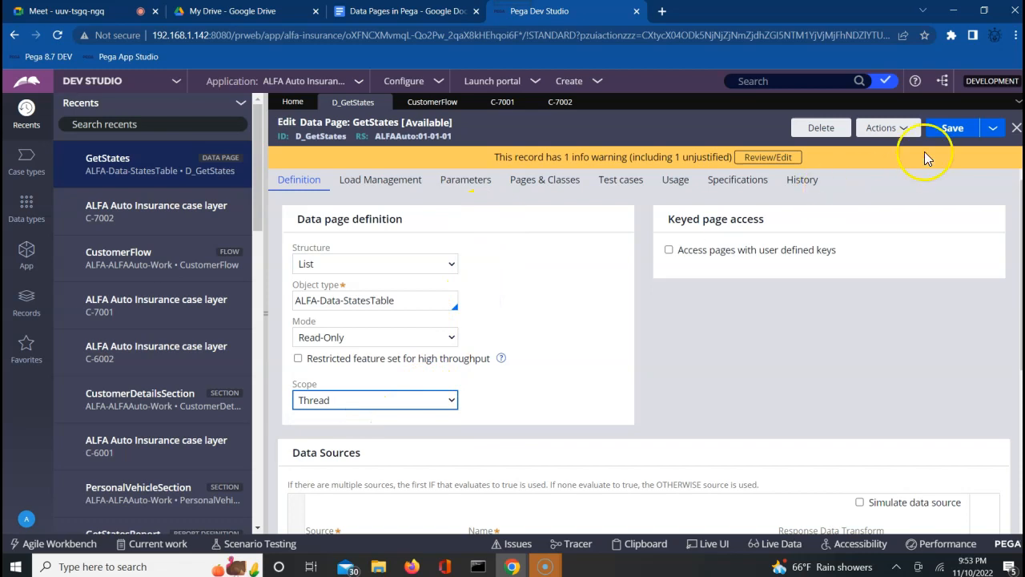
{"action": "left_click", "coordinate": [951, 131]}
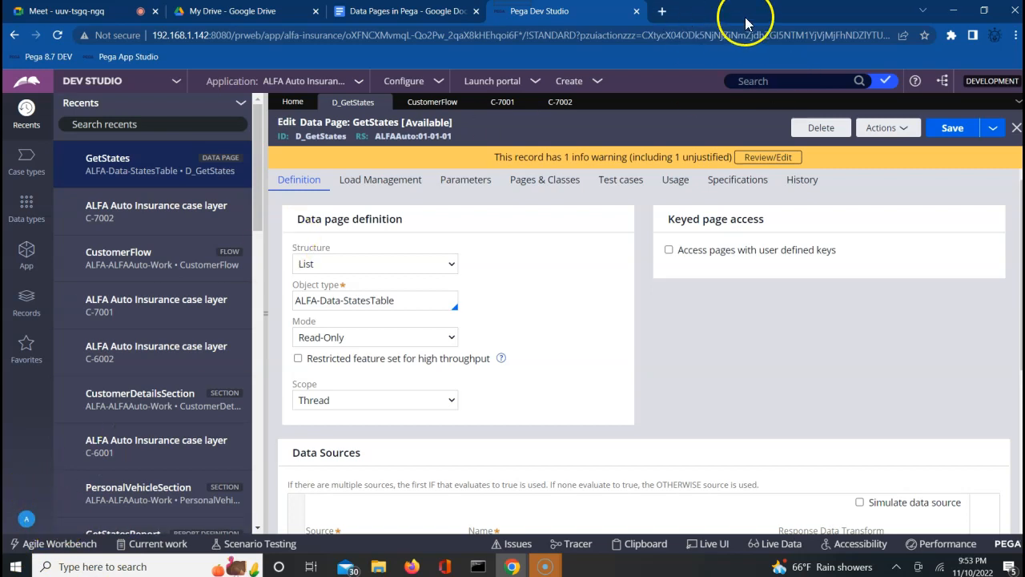
Reposition the Dev Studio window, bring the GetStates definition top into view, and maximize it.
{"action": "left_click", "coordinate": [984, 14]}
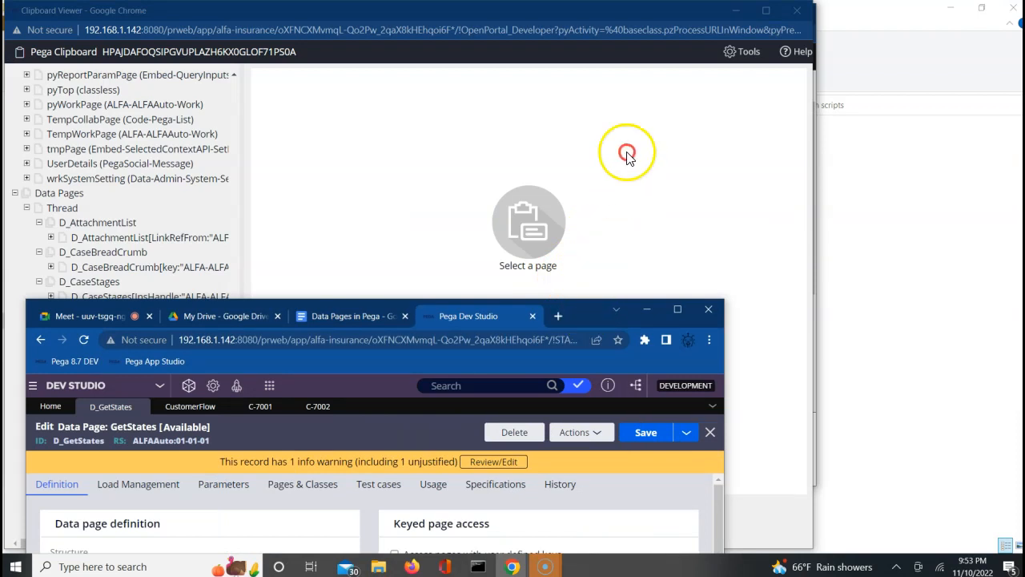
{"action": "left_click_drag", "start_coordinate": [595, 313], "coordinate": [766, 45]}
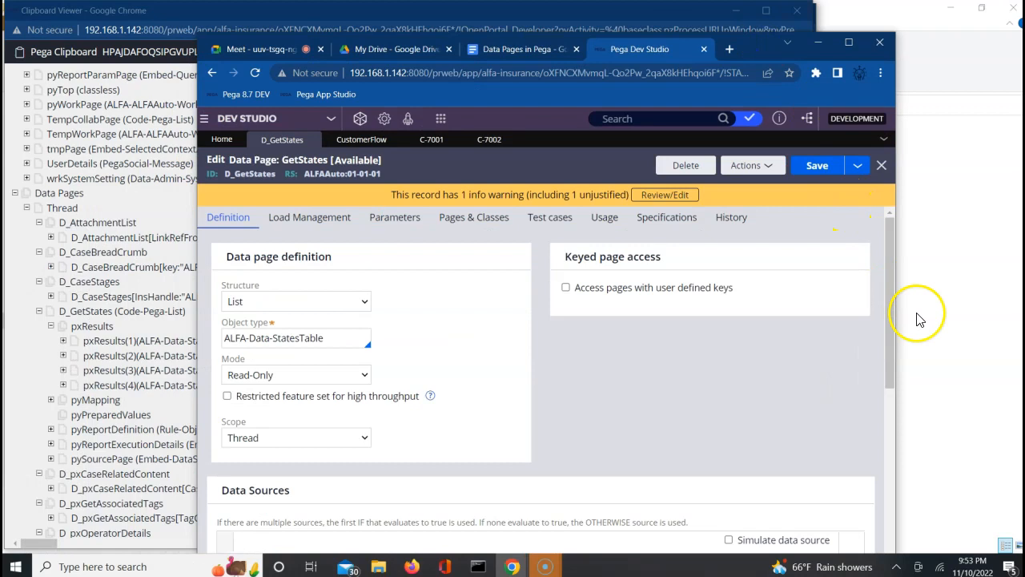
{"action": "left_click_drag", "start_coordinate": [886, 363], "coordinate": [900, 497]}
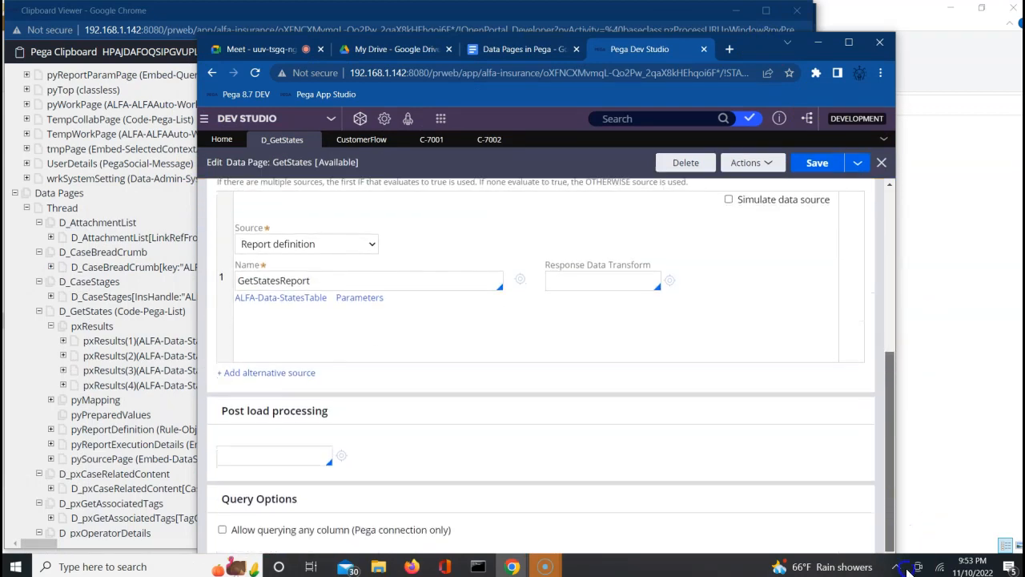
{"action": "left_click", "coordinate": [893, 321]}
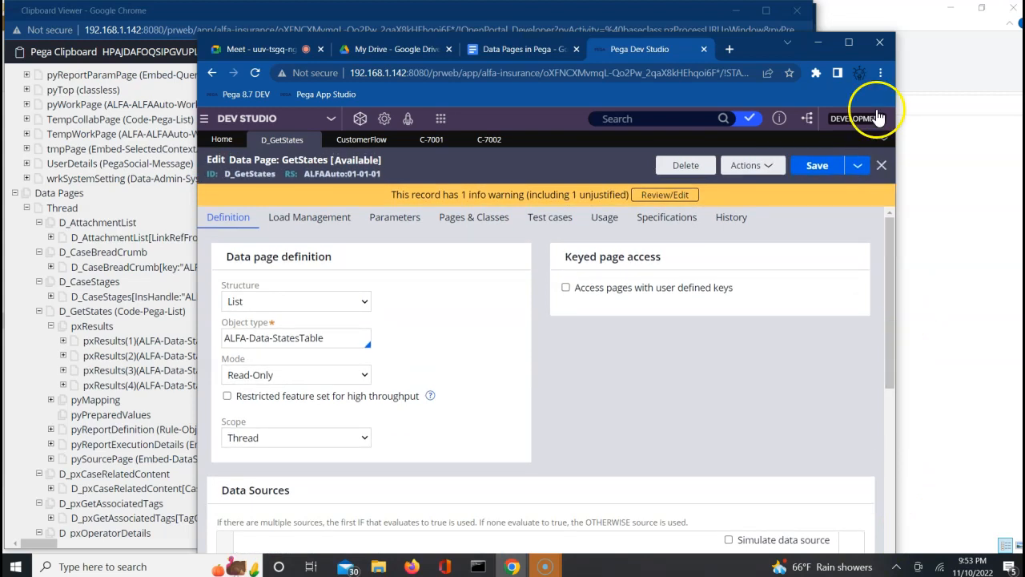
{"action": "left_click", "coordinate": [849, 42]}
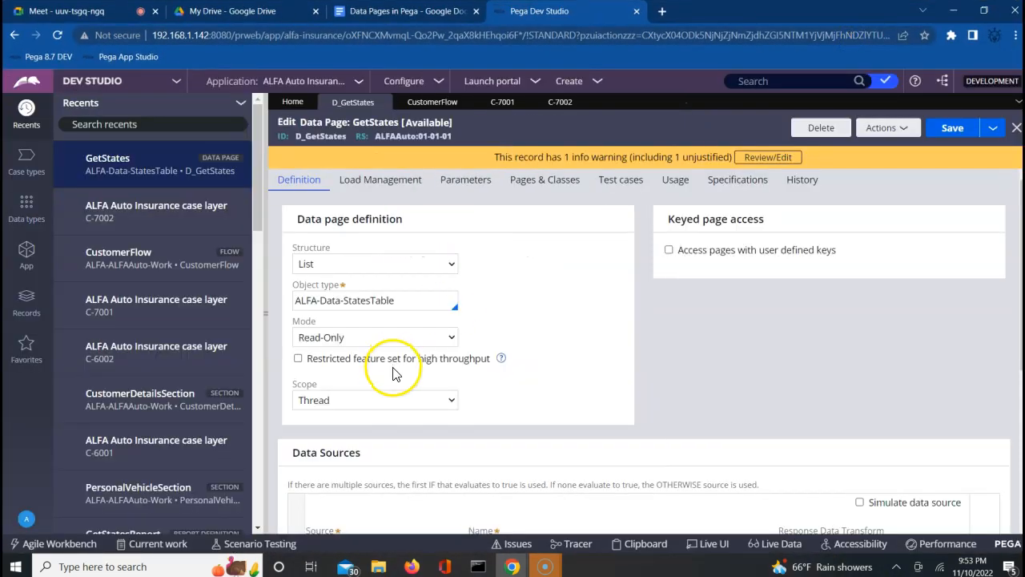
{"action": "left_click", "coordinate": [12, 551]}
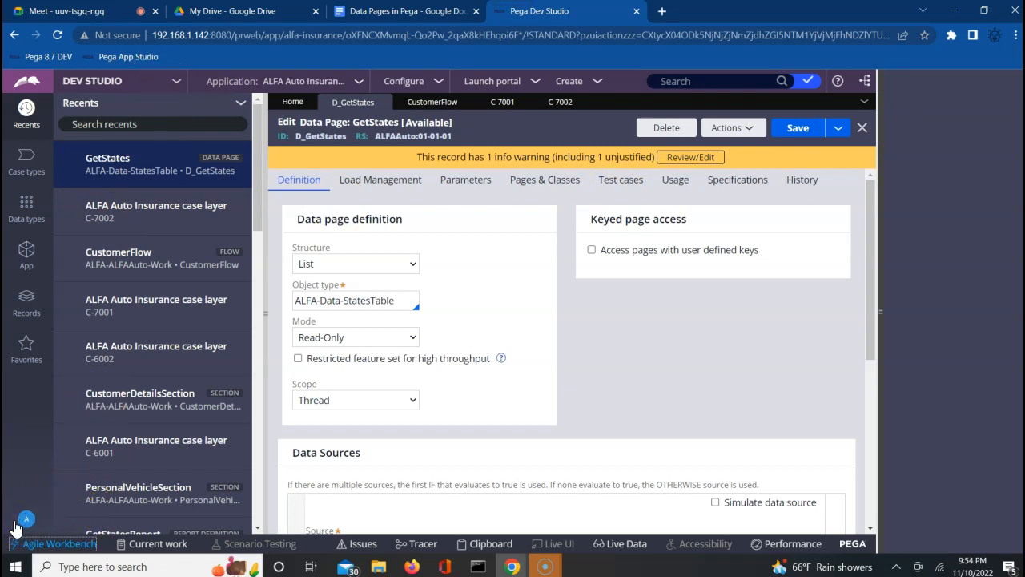
Log off the current operator from the account menu in Agile Workbench.
{"action": "left_click", "coordinate": [54, 543]}
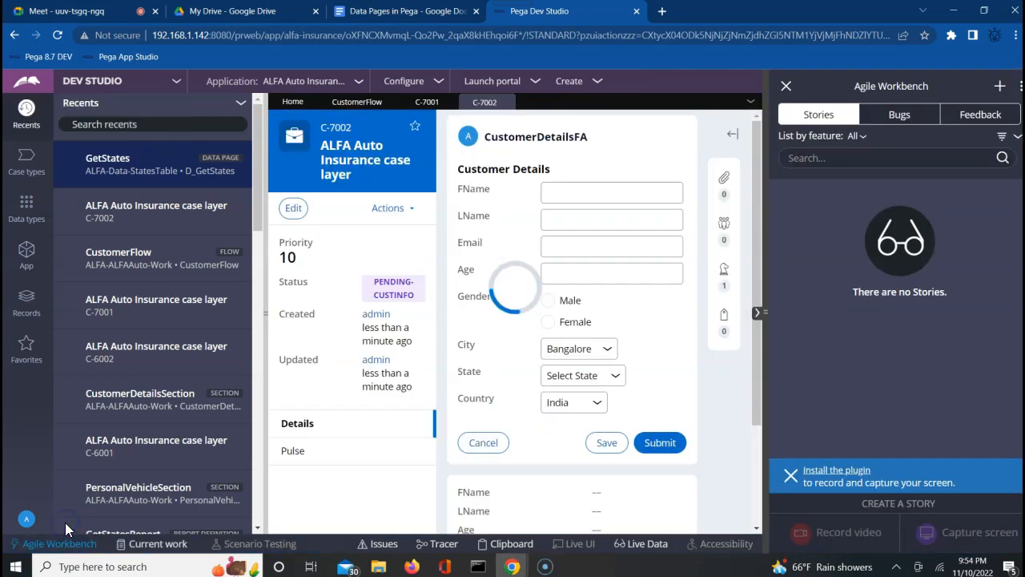
{"action": "left_click", "coordinate": [27, 519]}
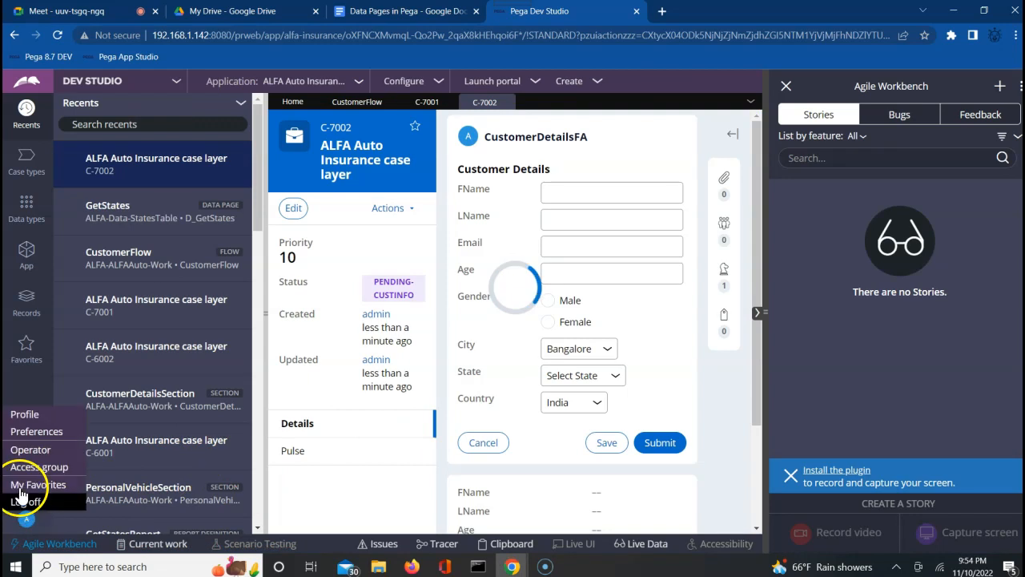
{"action": "left_click", "coordinate": [24, 501]}
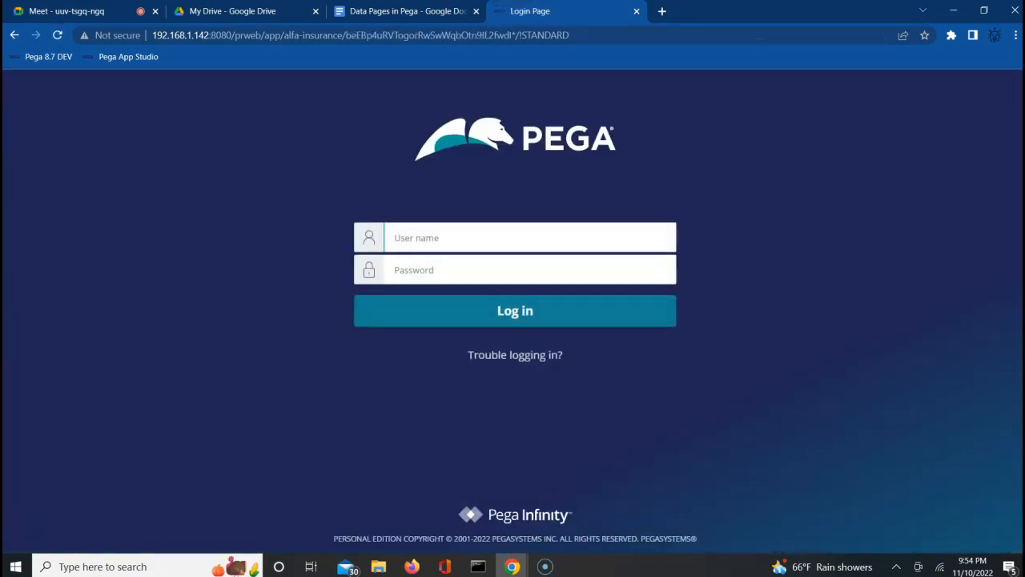
Sign in as the saved admin operator using its account password.
{"action": "mouse_move", "coordinate": [514, 570]}
{"action": "left_click", "coordinate": [495, 241]}
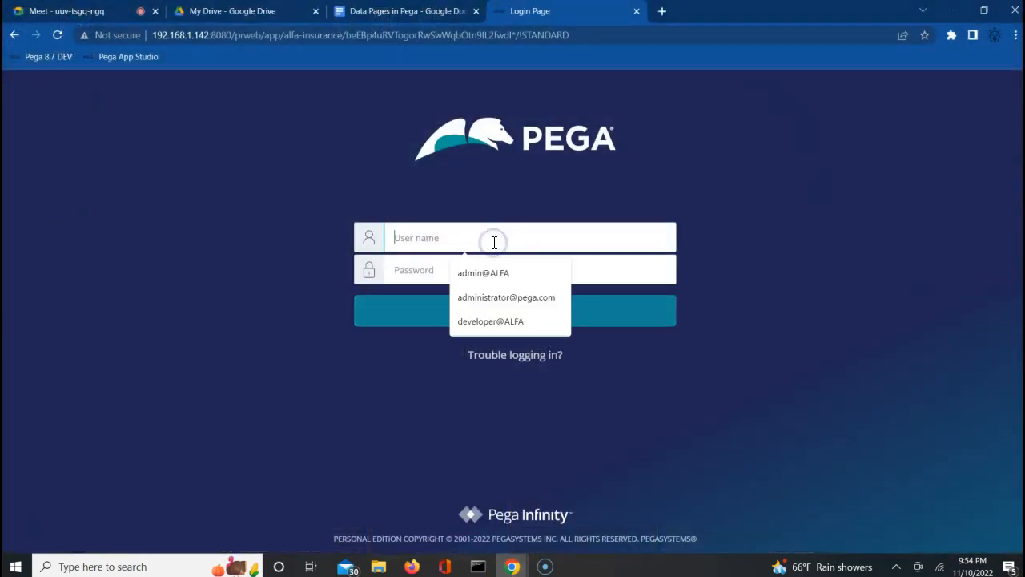
{"action": "left_click", "coordinate": [481, 273]}
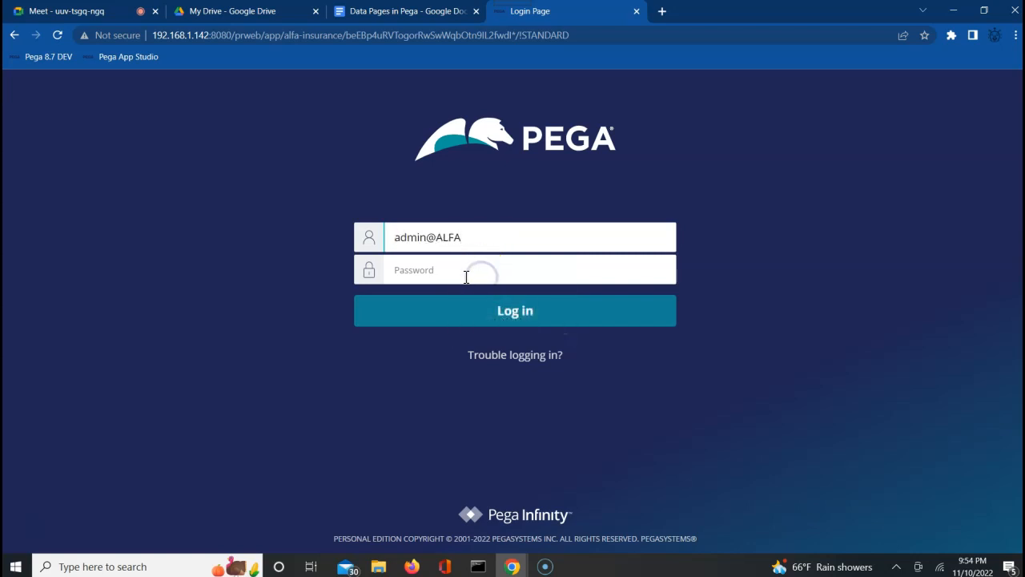
{"action": "left_click", "coordinate": [467, 274]}
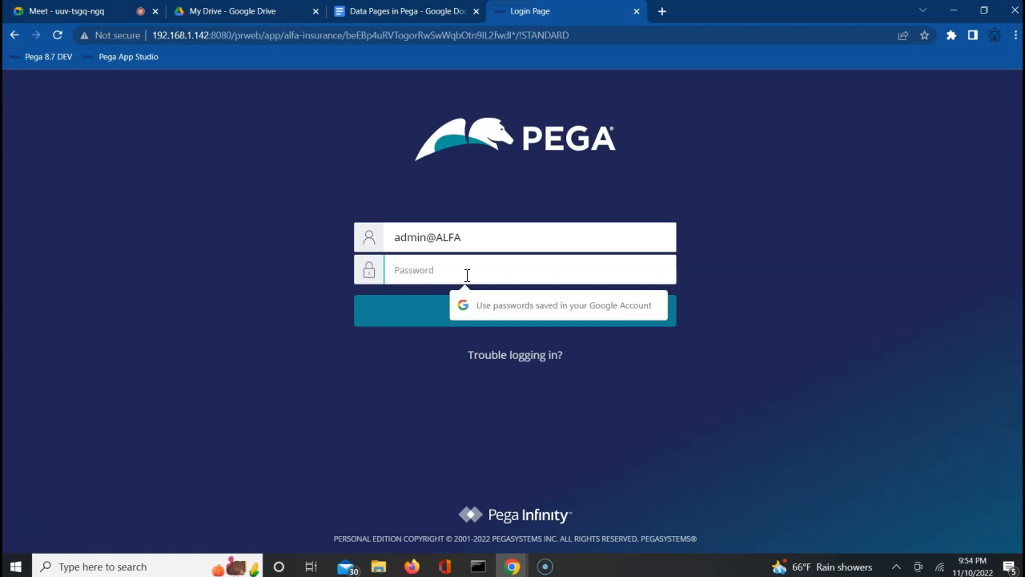
{"action": "type", "text": "rules"}
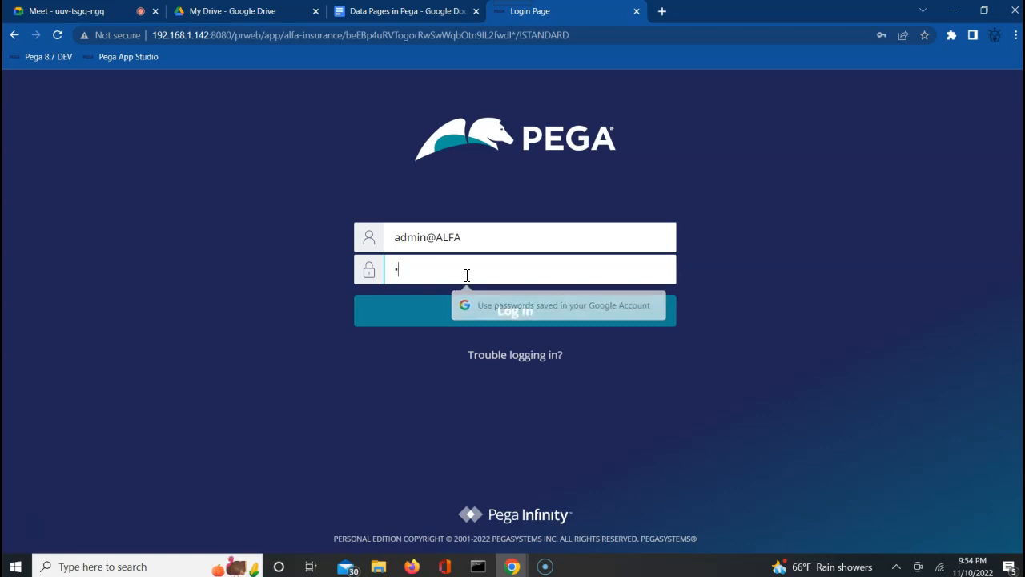
{"action": "key", "text": "Return"}
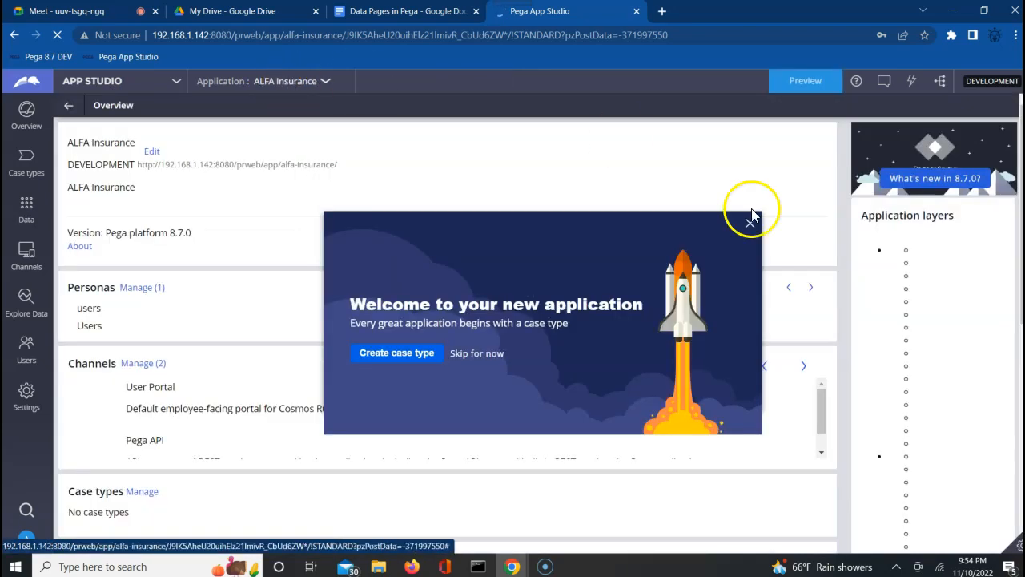
Dismiss the welcome dialog and switch the application to ALFA Auto Insurance.
{"action": "left_click", "coordinate": [749, 224]}
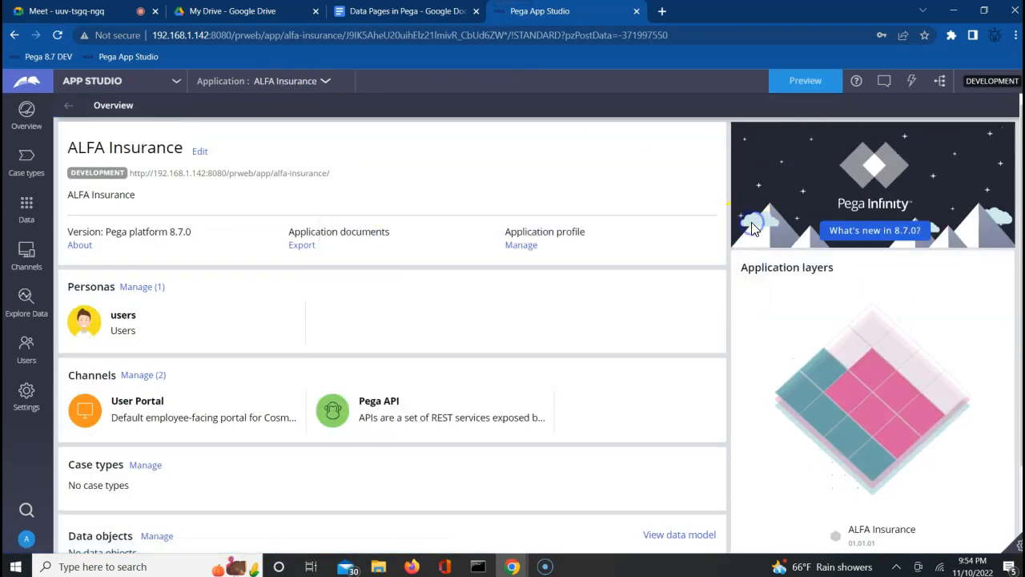
{"action": "left_click", "coordinate": [286, 81]}
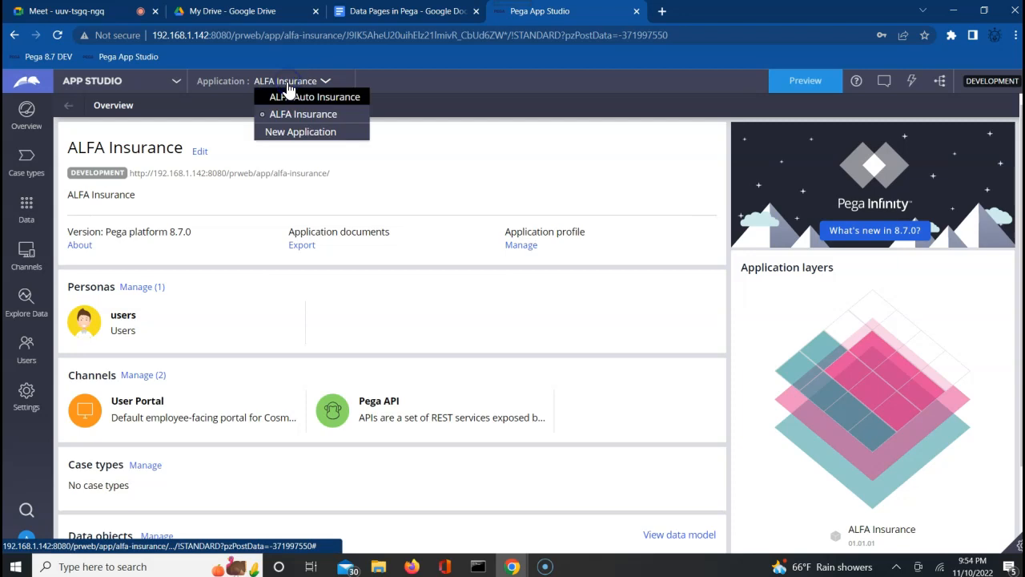
{"action": "left_click", "coordinate": [292, 97]}
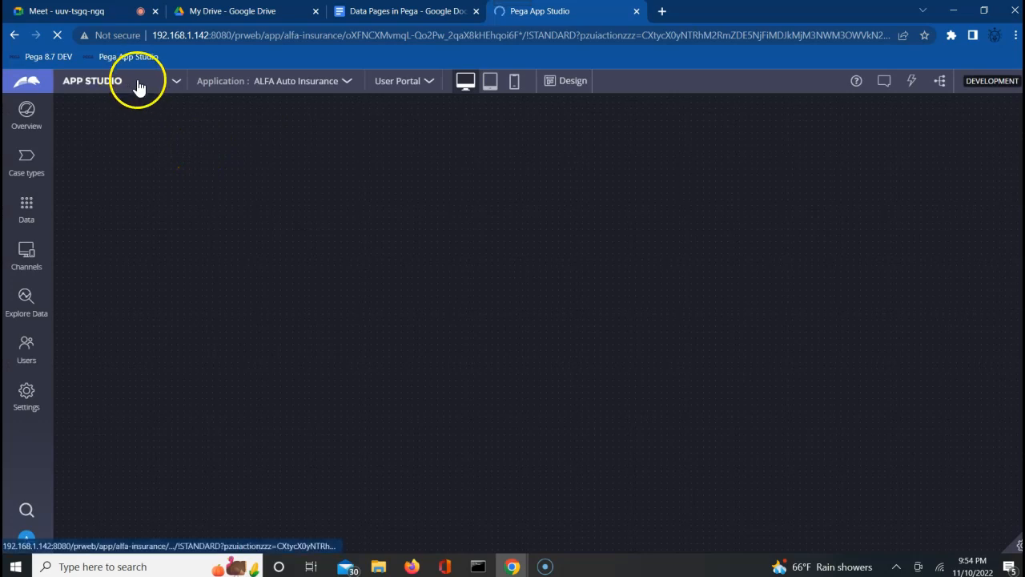
Switch from App Studio over to Dev Studio.
{"action": "left_click", "coordinate": [139, 85]}
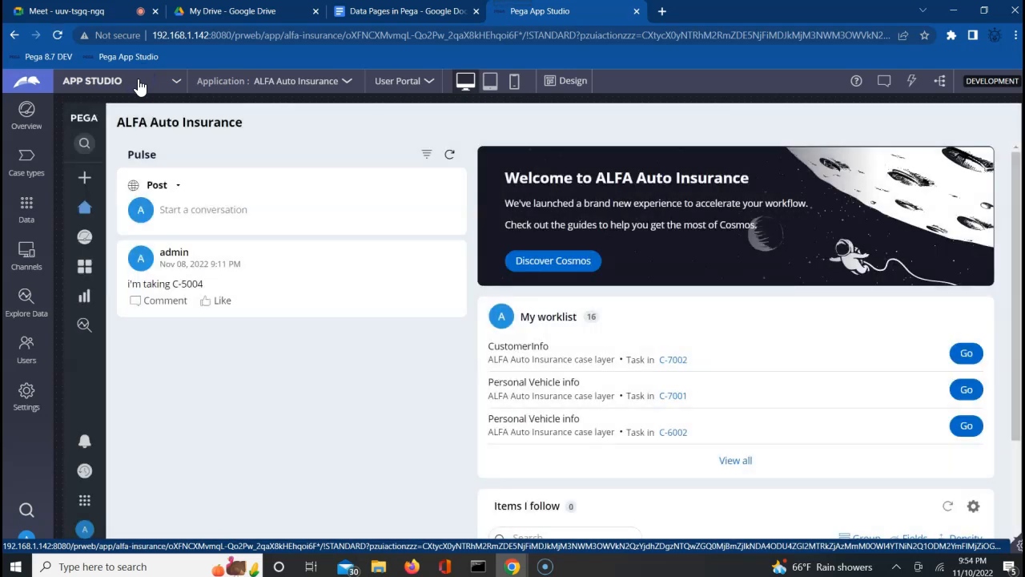
{"action": "left_click", "coordinate": [140, 83]}
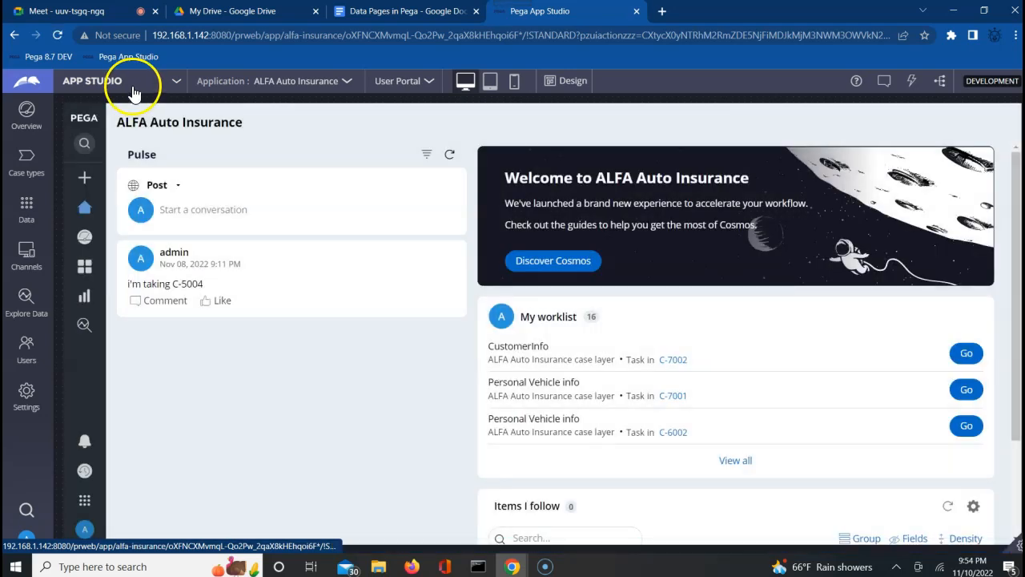
{"action": "left_click", "coordinate": [177, 82]}
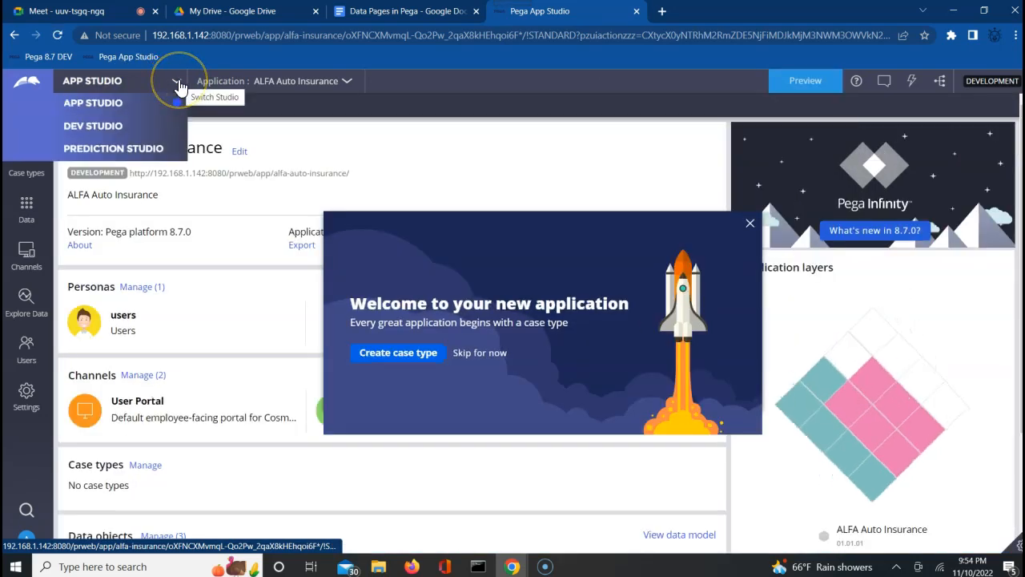
{"action": "left_click", "coordinate": [117, 128]}
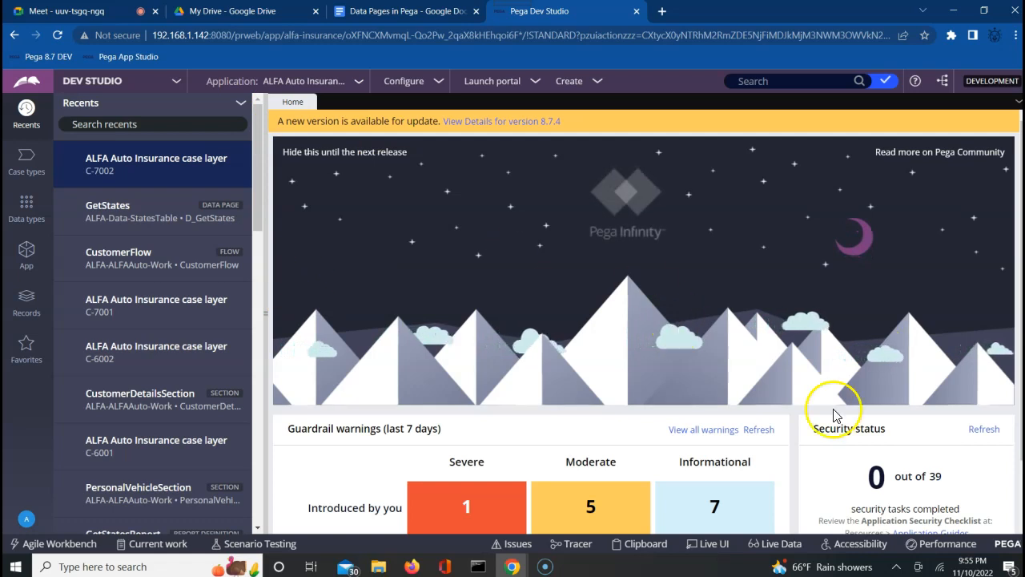
Open the Clipboard Viewer and expand Data Pages > Thread, scrolling through its list.
{"action": "left_click", "coordinate": [637, 551]}
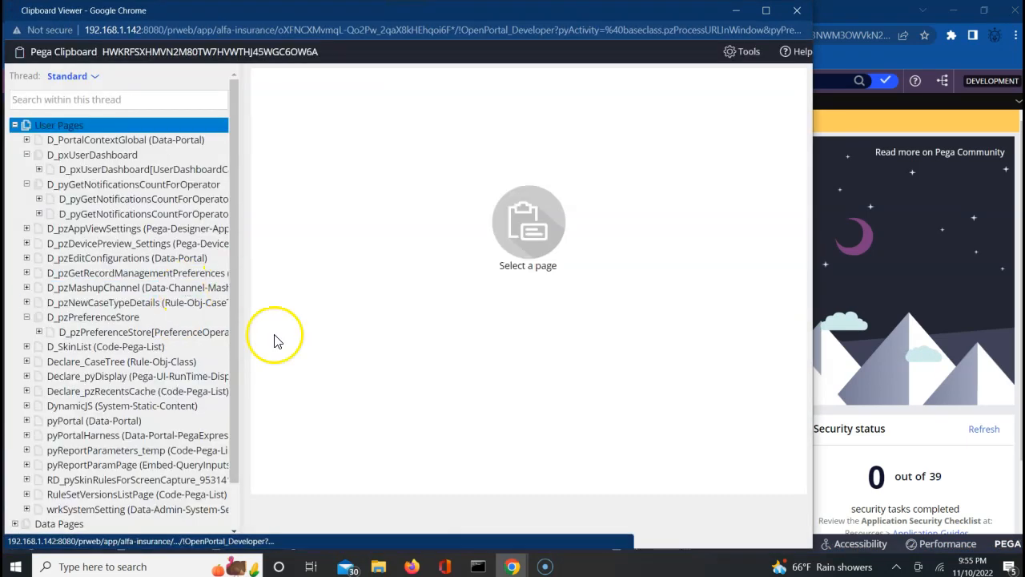
{"action": "scroll", "coordinate": [235, 508], "scroll_direction": "down", "scroll_amount": 2}
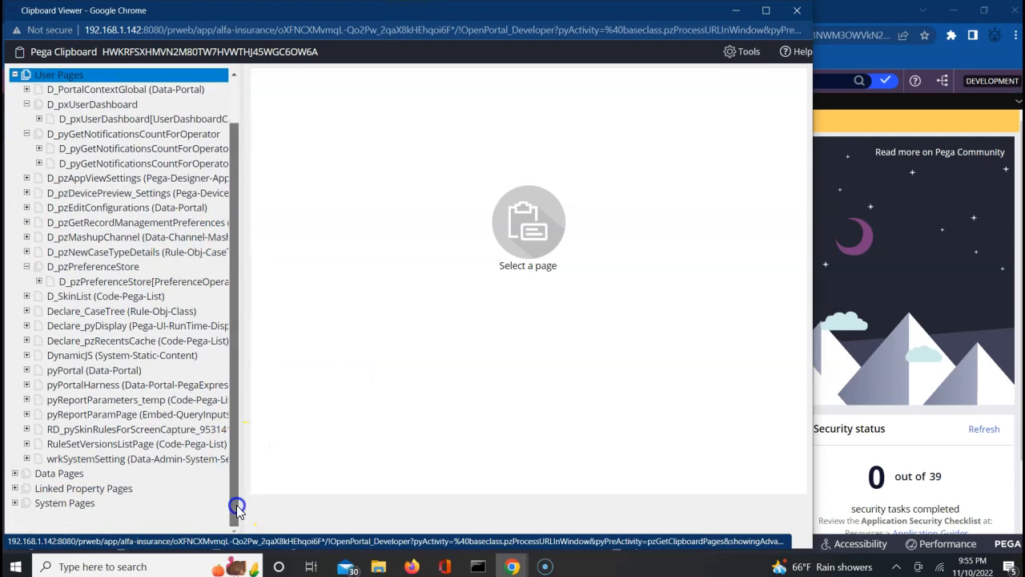
{"action": "left_click", "coordinate": [15, 476]}
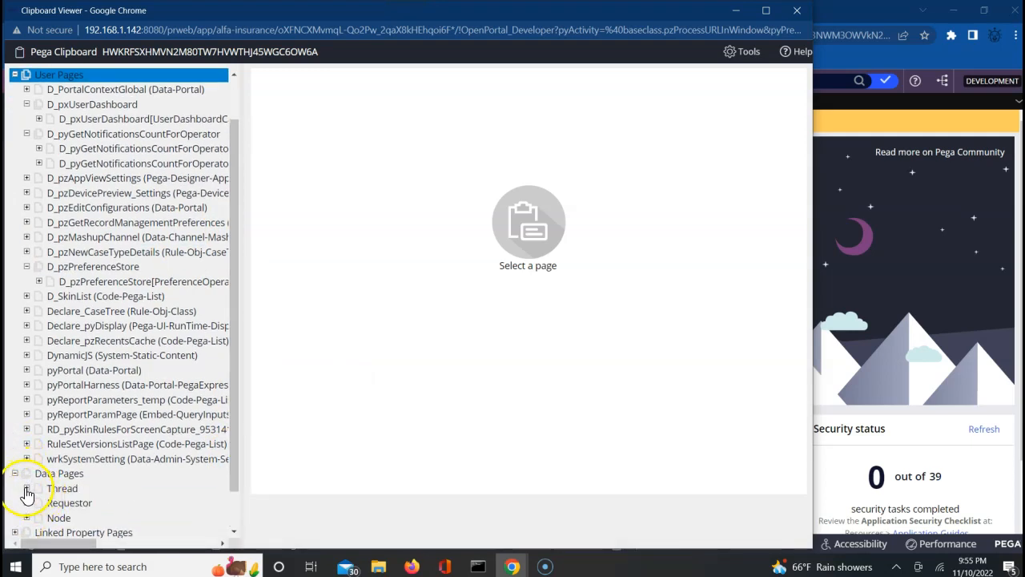
{"action": "left_click", "coordinate": [27, 489]}
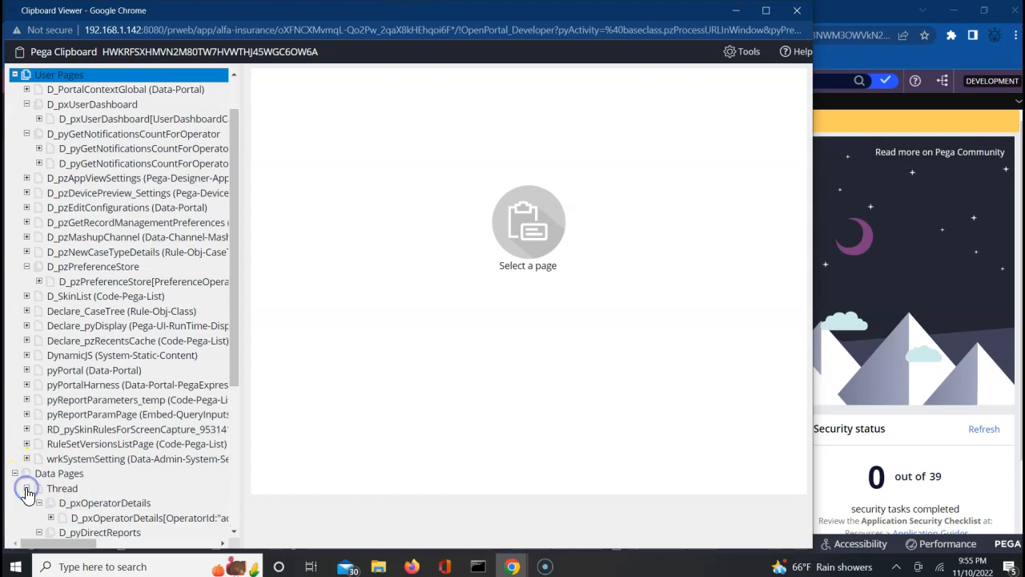
{"action": "left_click", "coordinate": [233, 533]}
{"action": "left_click", "coordinate": [234, 534]}
{"action": "left_click", "coordinate": [233, 533]}
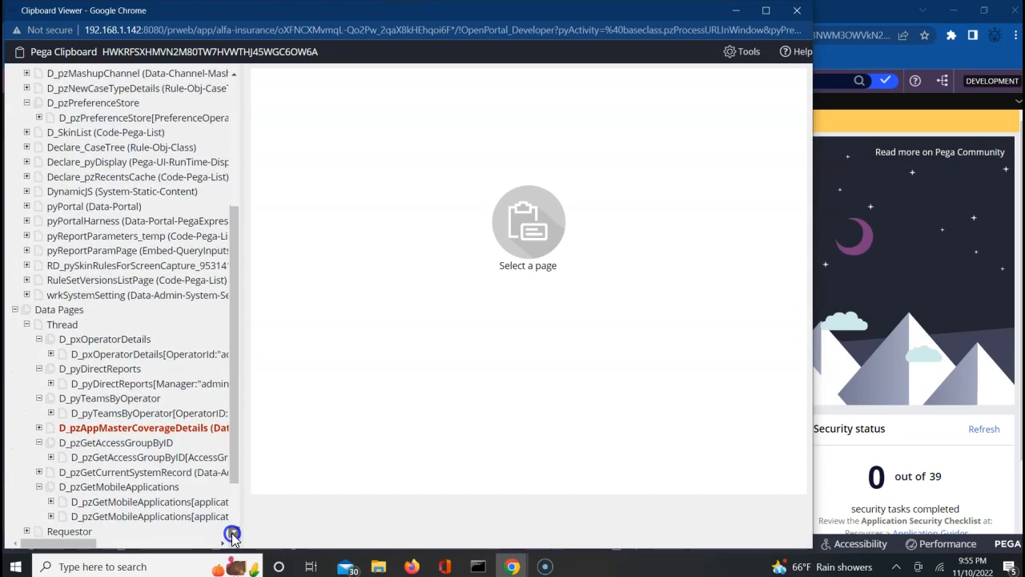
{"action": "left_click", "coordinate": [233, 533]}
{"action": "left_click", "coordinate": [233, 533]}
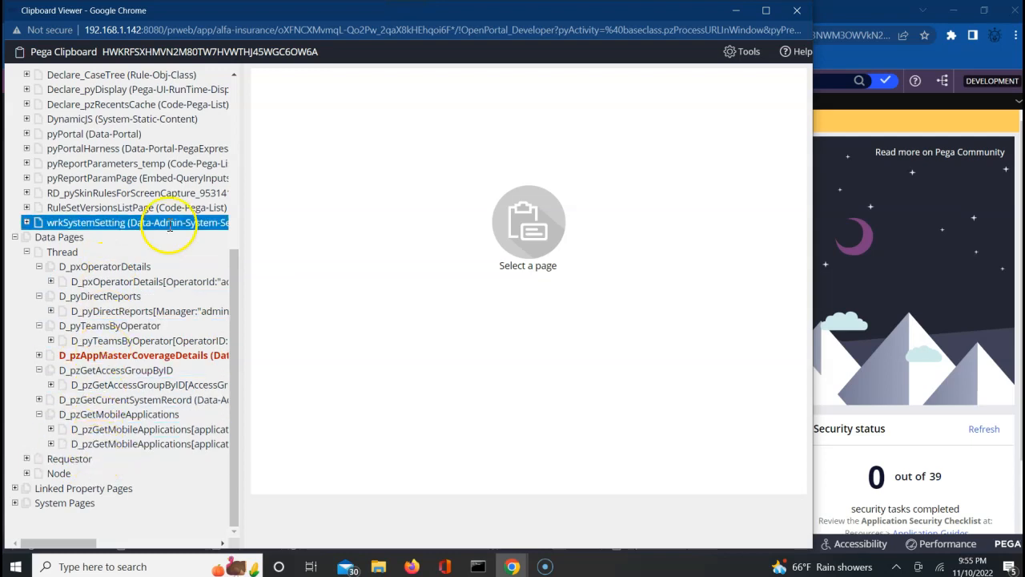
{"action": "left_click", "coordinate": [232, 97]}
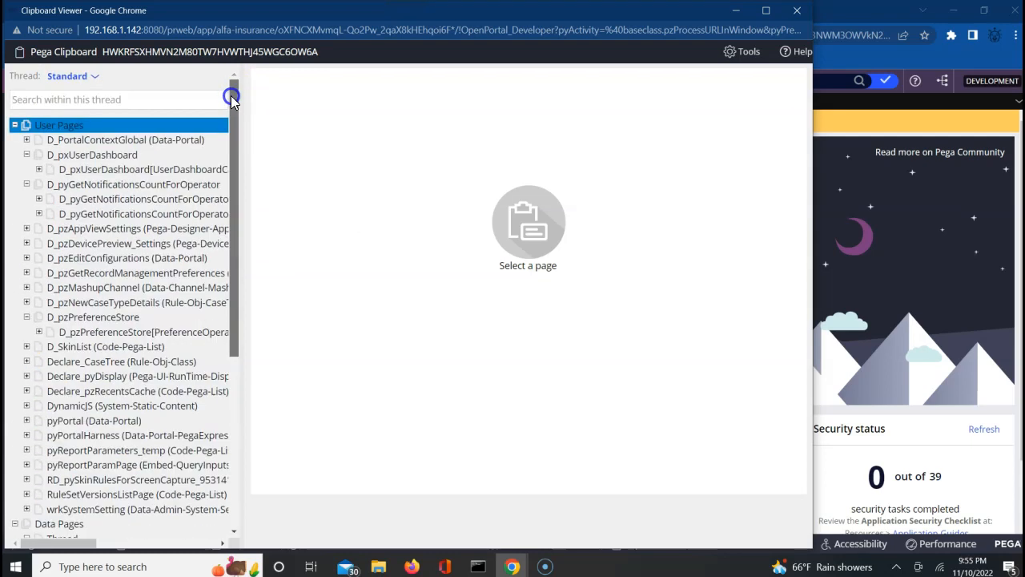
Inspect Thread data pages D_pxOperatorDetails and D_pzGetMobileApplications without changing thread.
{"action": "left_click", "coordinate": [92, 77]}
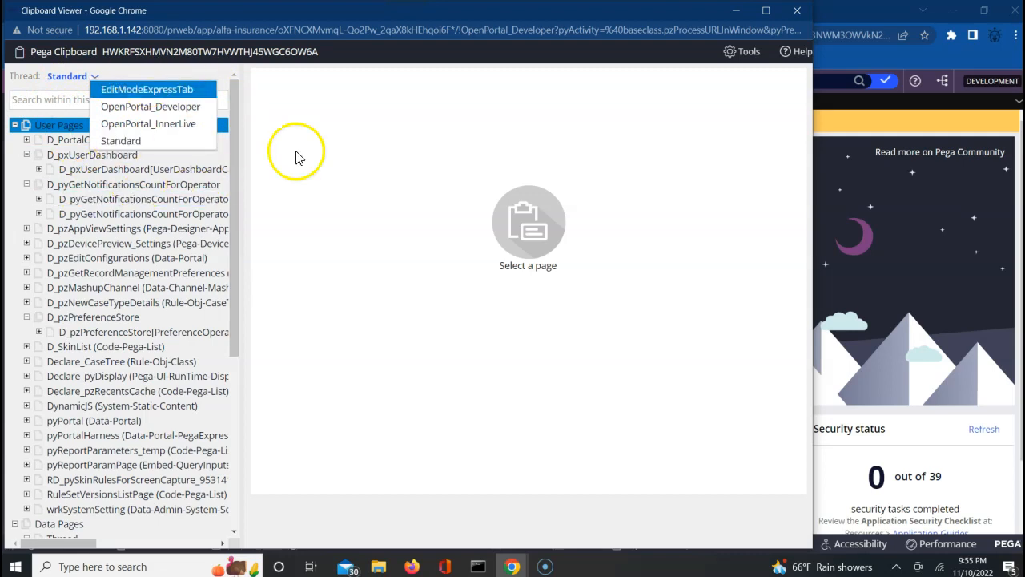
{"action": "left_click", "coordinate": [234, 532]}
{"action": "left_click", "coordinate": [235, 533]}
{"action": "left_click", "coordinate": [234, 534]}
{"action": "left_click", "coordinate": [235, 534]}
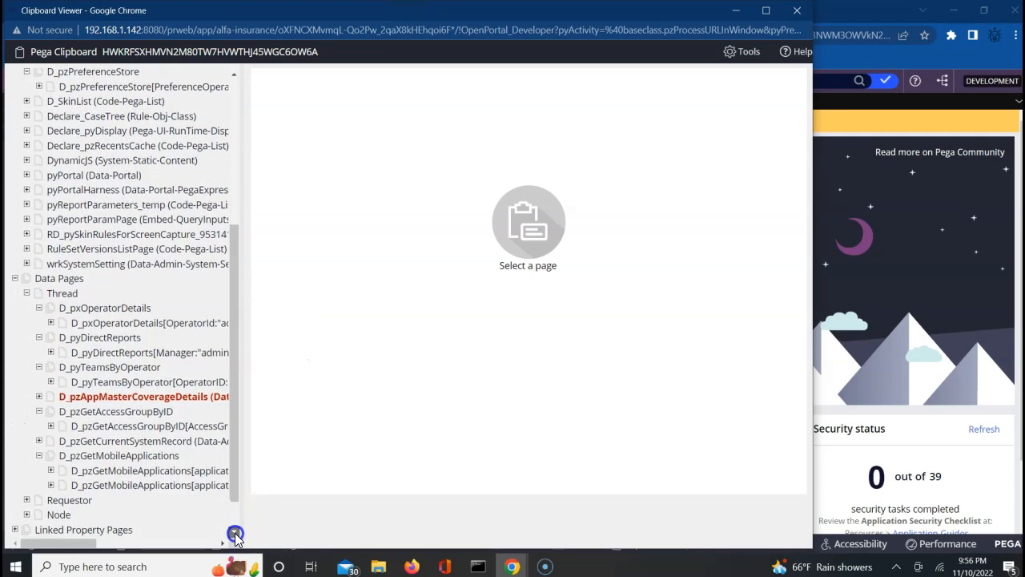
{"action": "left_click", "coordinate": [235, 533]}
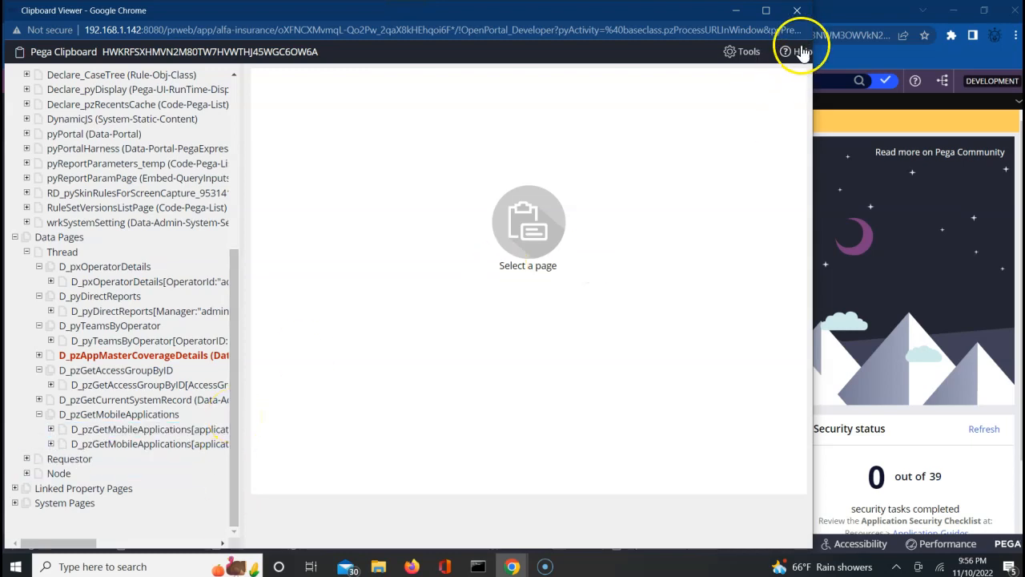
{"action": "left_click", "coordinate": [120, 338]}
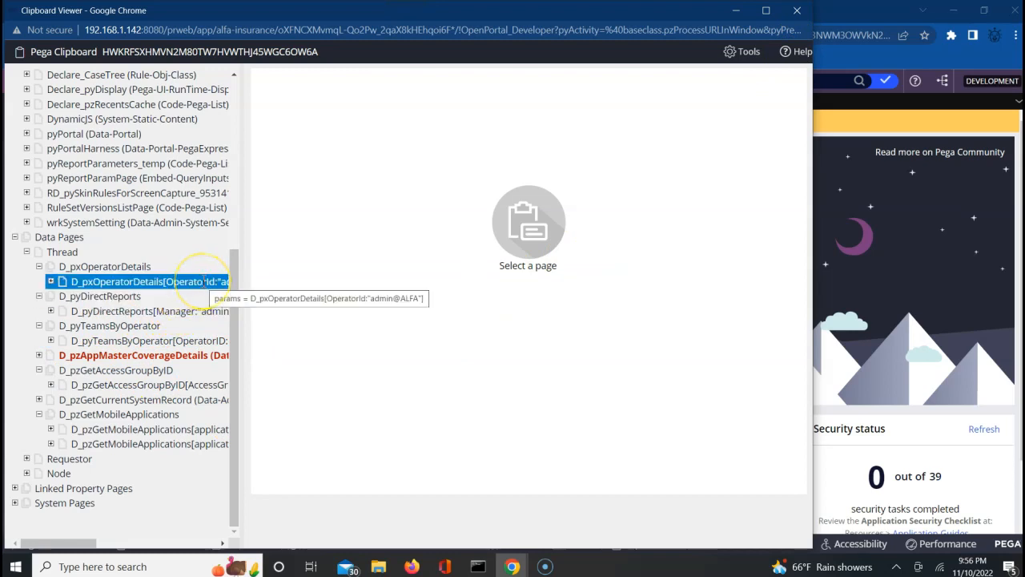
{"action": "left_click", "coordinate": [130, 415]}
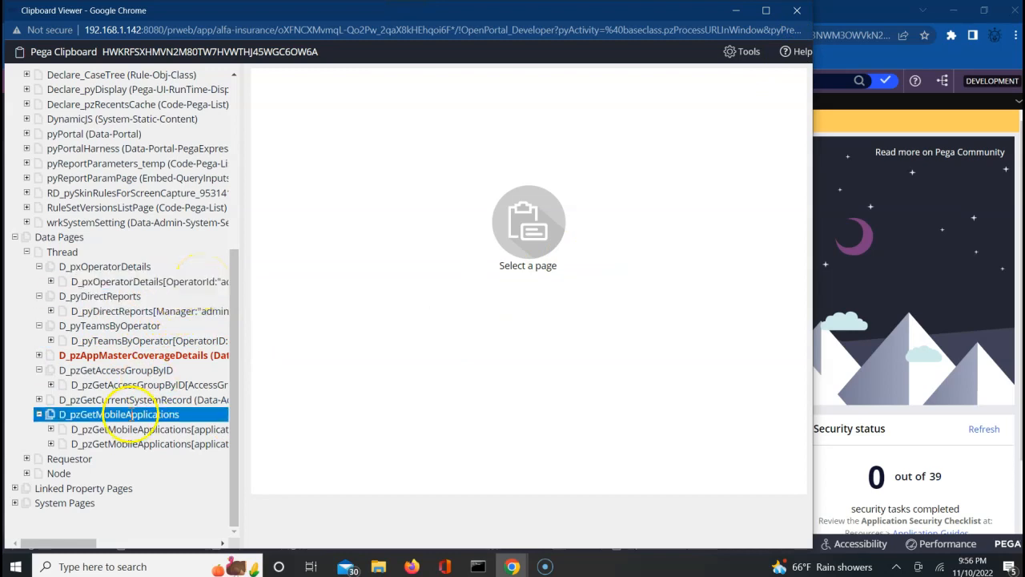
{"action": "left_click", "coordinate": [114, 268]}
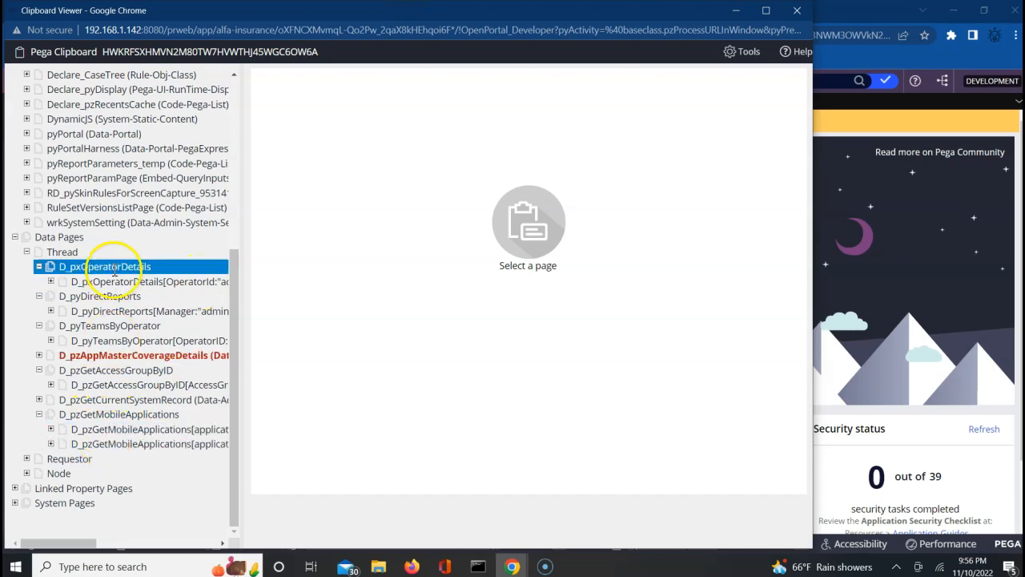
Expand the Requestor data pages, scroll through them, and close the Clipboard Viewer.
{"action": "left_click", "coordinate": [27, 459]}
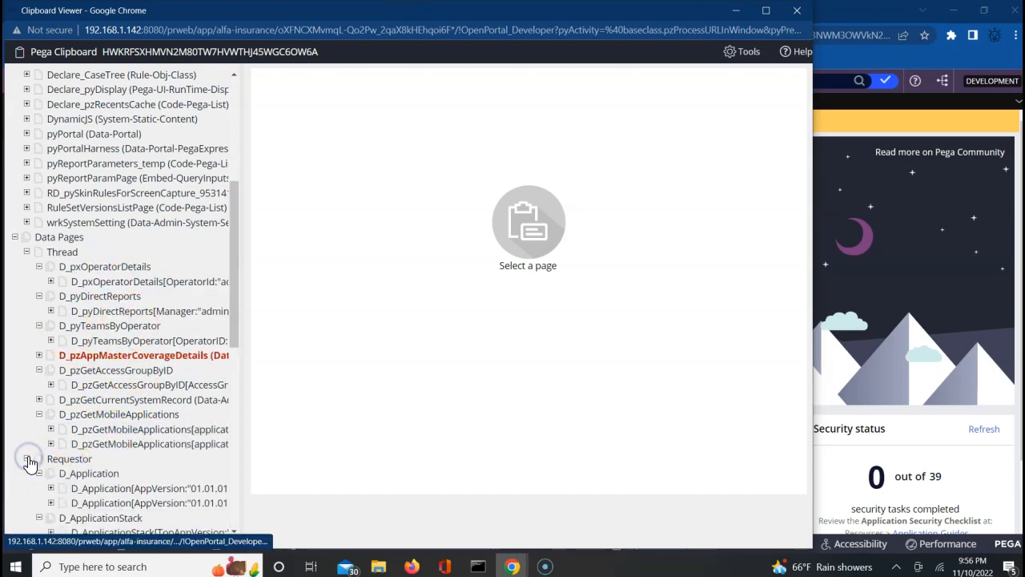
{"action": "left_click", "coordinate": [235, 530]}
{"action": "left_click", "coordinate": [235, 530]}
{"action": "left_click", "coordinate": [235, 530]}
{"action": "left_click", "coordinate": [234, 530]}
{"action": "left_click", "coordinate": [234, 530]}
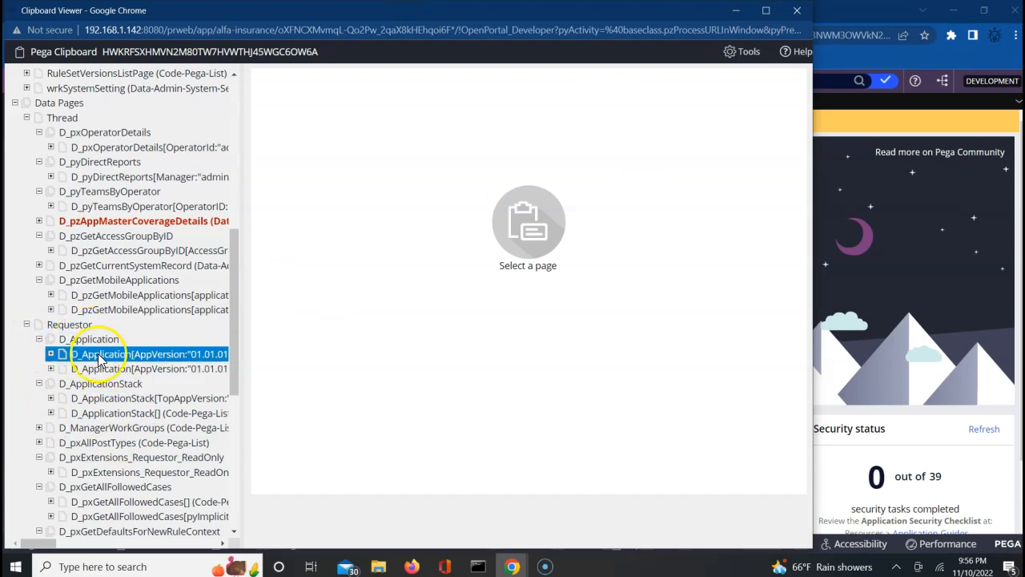
{"action": "left_click", "coordinate": [235, 531]}
{"action": "left_click", "coordinate": [235, 531]}
{"action": "left_click", "coordinate": [235, 531]}
{"action": "left_click", "coordinate": [235, 531]}
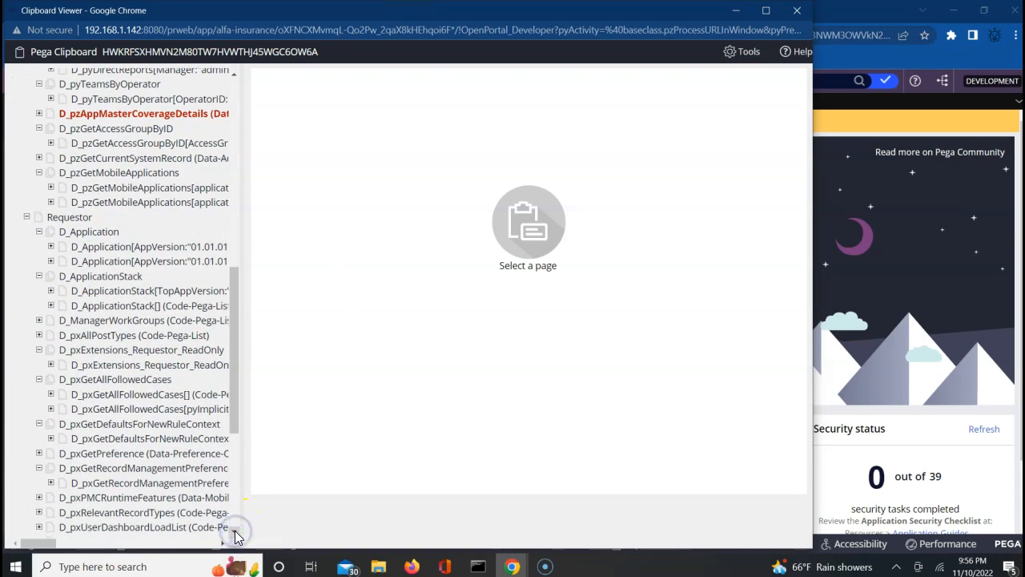
{"action": "left_click", "coordinate": [234, 531]}
{"action": "left_click", "coordinate": [235, 532]}
{"action": "left_click", "coordinate": [235, 531]}
{"action": "left_click", "coordinate": [235, 532]}
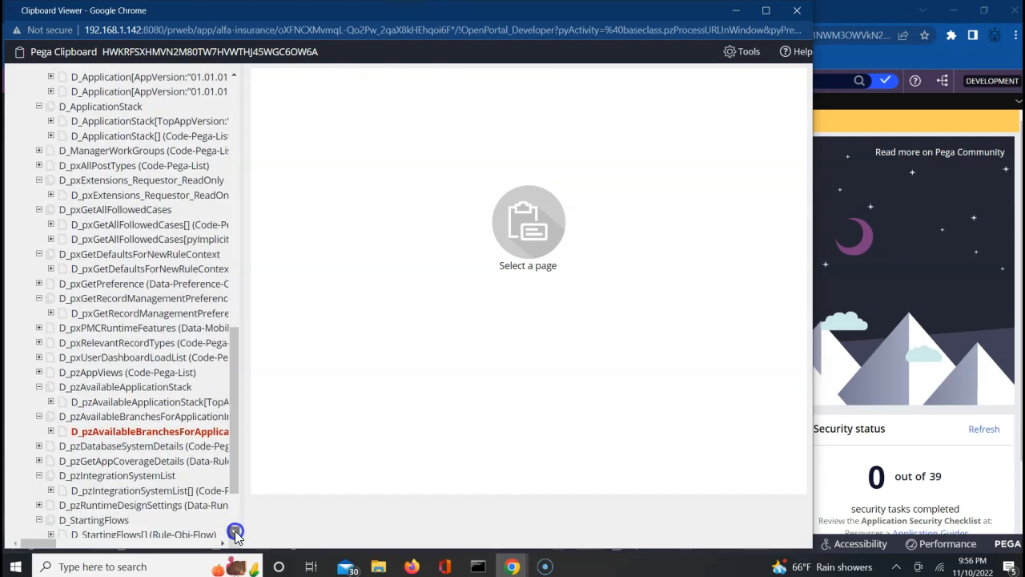
{"action": "left_click", "coordinate": [235, 532]}
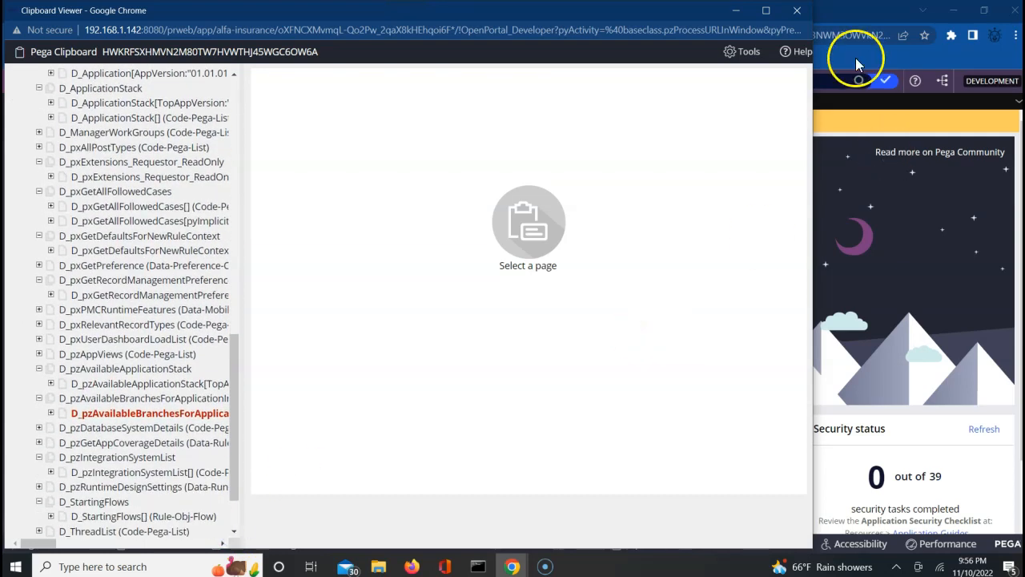
{"action": "left_click", "coordinate": [796, 12]}
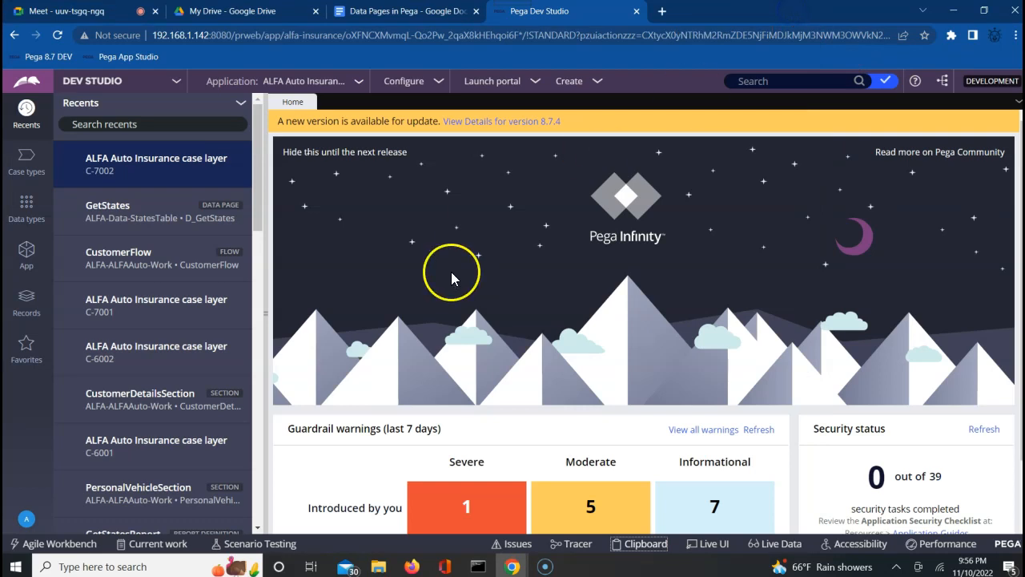
Change the GetStates data page scope from Thread to Requestor and save it.
{"action": "left_click", "coordinate": [141, 217]}
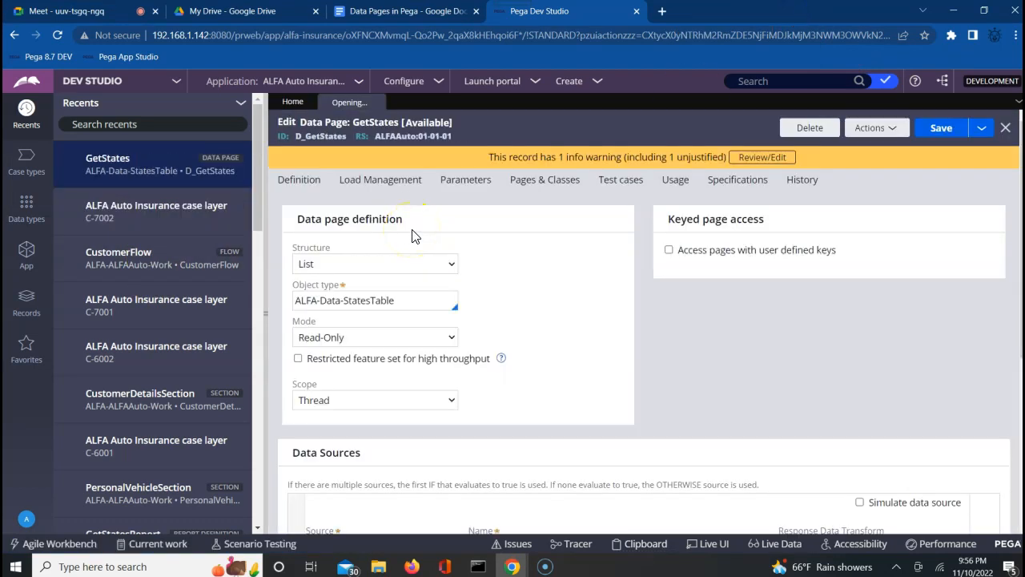
{"action": "left_click", "coordinate": [368, 401]}
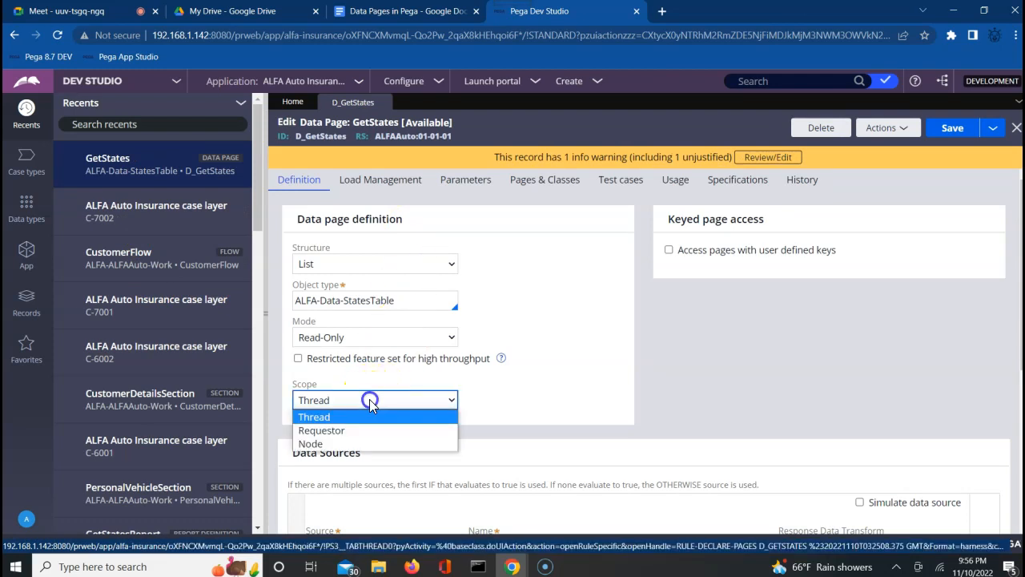
{"action": "left_click", "coordinate": [336, 434]}
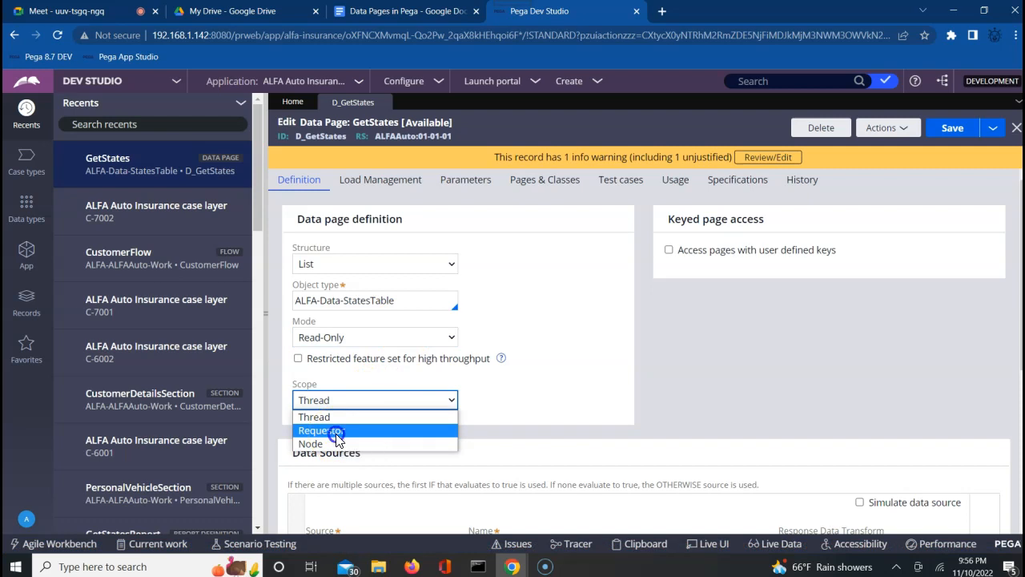
{"action": "left_click", "coordinate": [950, 129]}
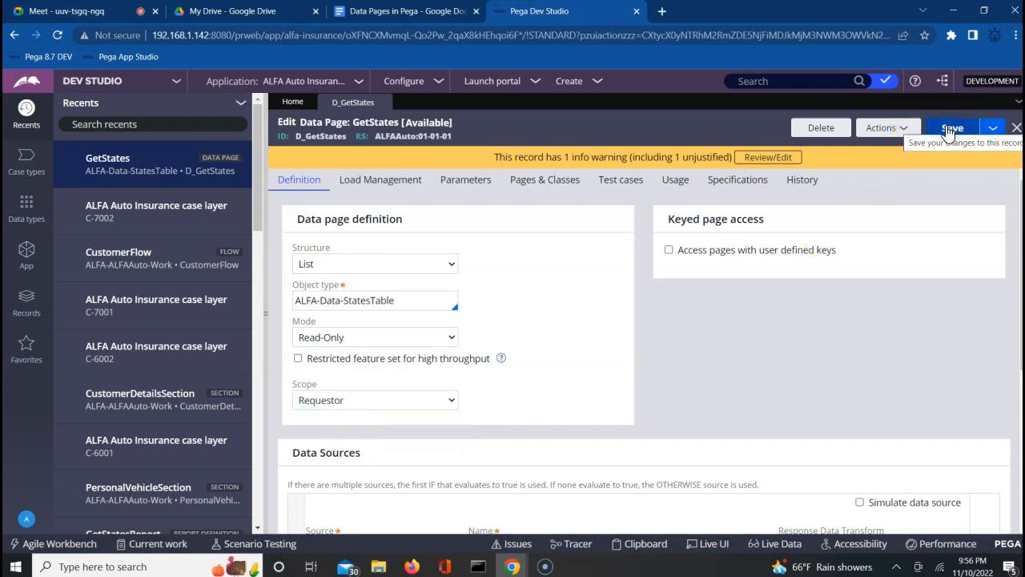
{"action": "left_click", "coordinate": [947, 130]}
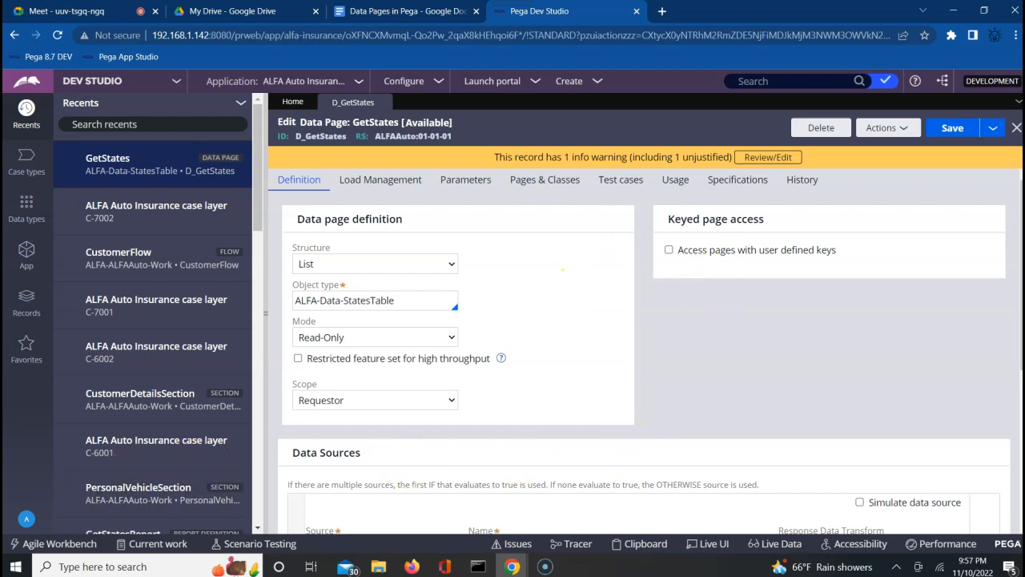
{"action": "left_click", "coordinate": [13, 528]}
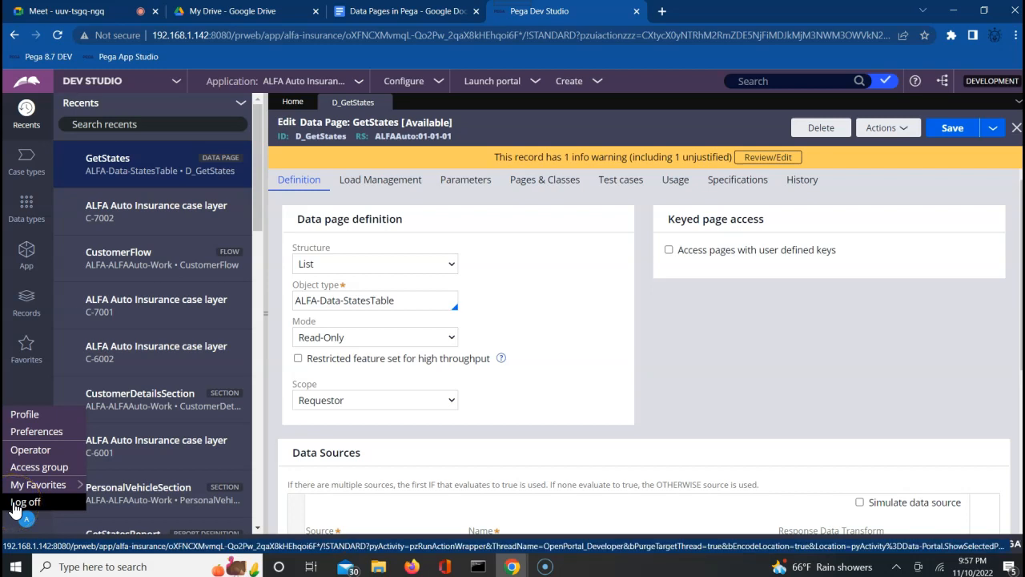
Log off and sign back in with the administrator operator ID and account password.
{"action": "left_click", "coordinate": [14, 503]}
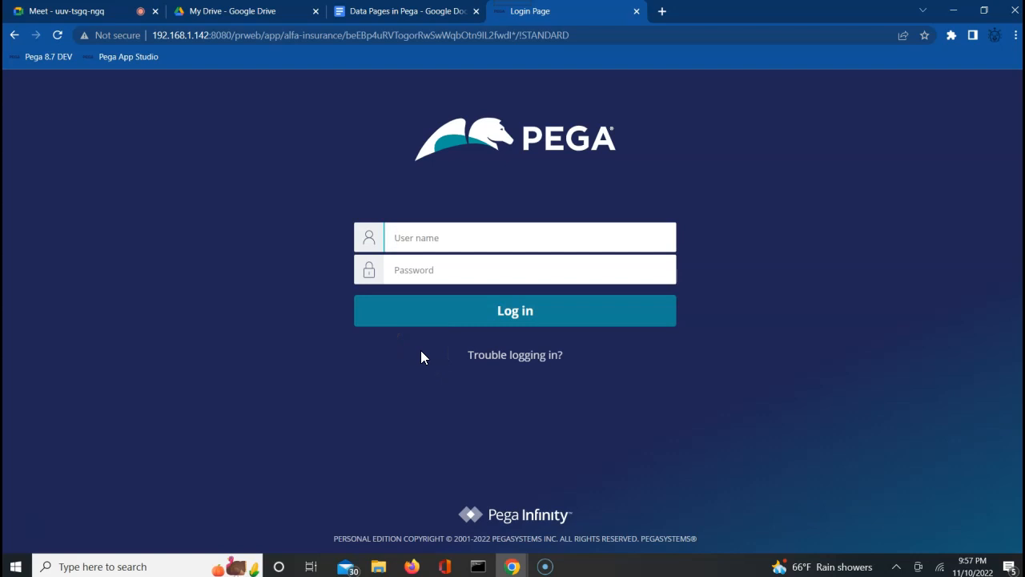
{"action": "type", "text": "adm"}
{"action": "key", "text": "Down"}
{"action": "key", "text": "Return"}
{"action": "key", "text": "Tab"}
{"action": "type", "text": "rules"}
{"action": "key", "text": "Return"}
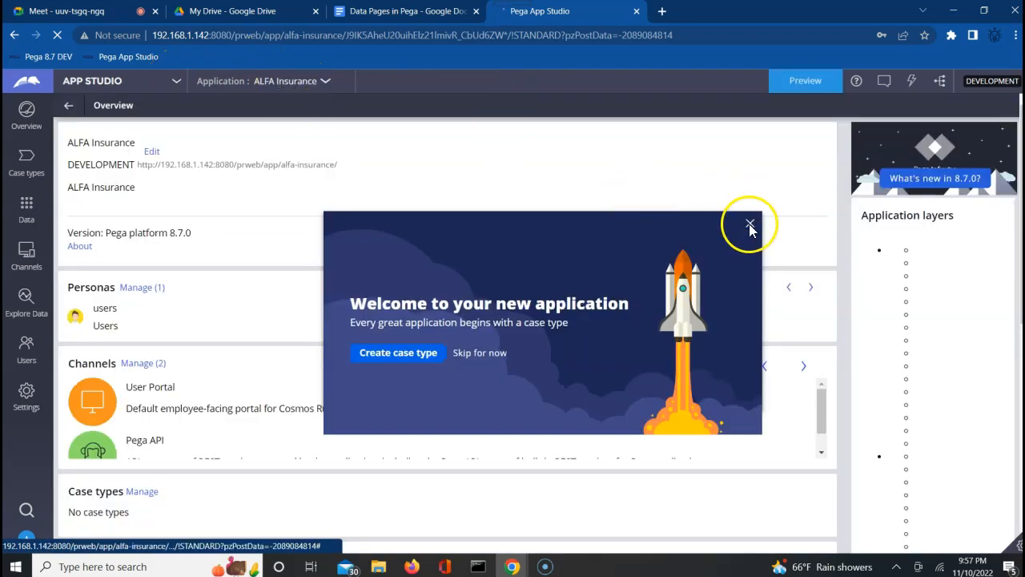
Dismiss the welcome message and switch the application to ALFA Auto Insurance.
{"action": "left_click", "coordinate": [749, 223]}
{"action": "left_click", "coordinate": [305, 83]}
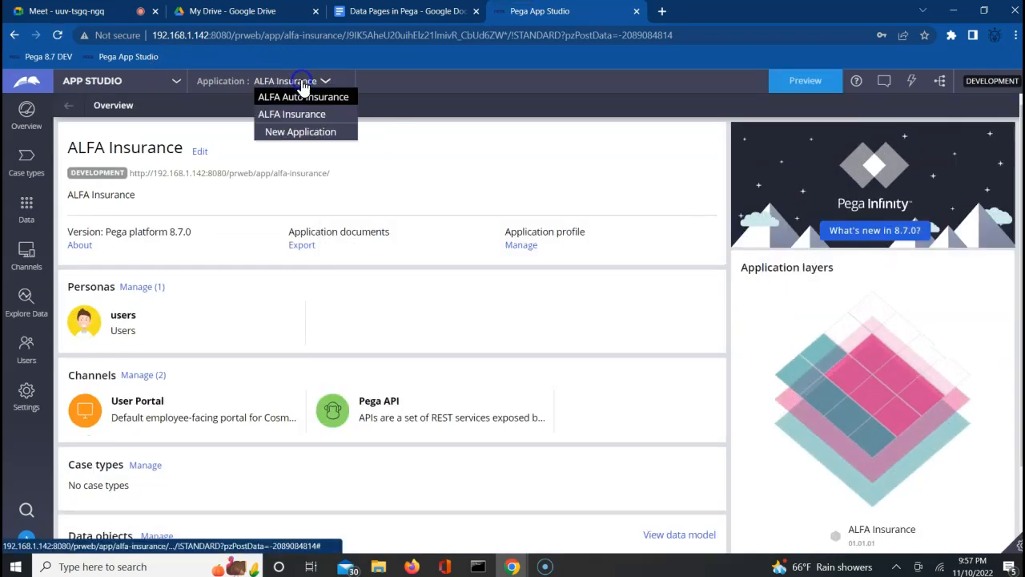
{"action": "left_click", "coordinate": [305, 98]}
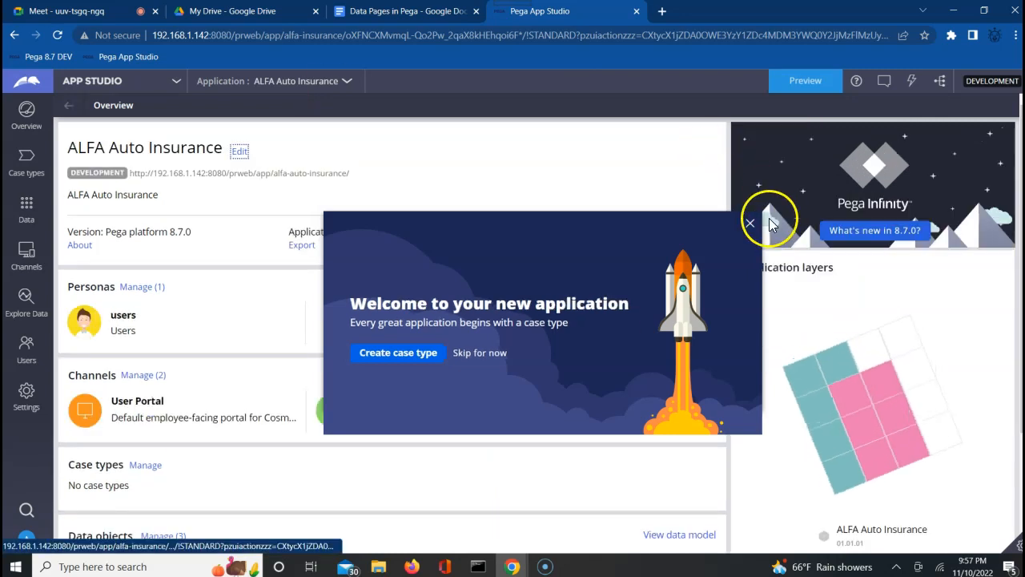
Dismiss the welcome message again and switch from App Studio to Dev Studio.
{"action": "left_click", "coordinate": [750, 223]}
{"action": "left_click", "coordinate": [157, 84]}
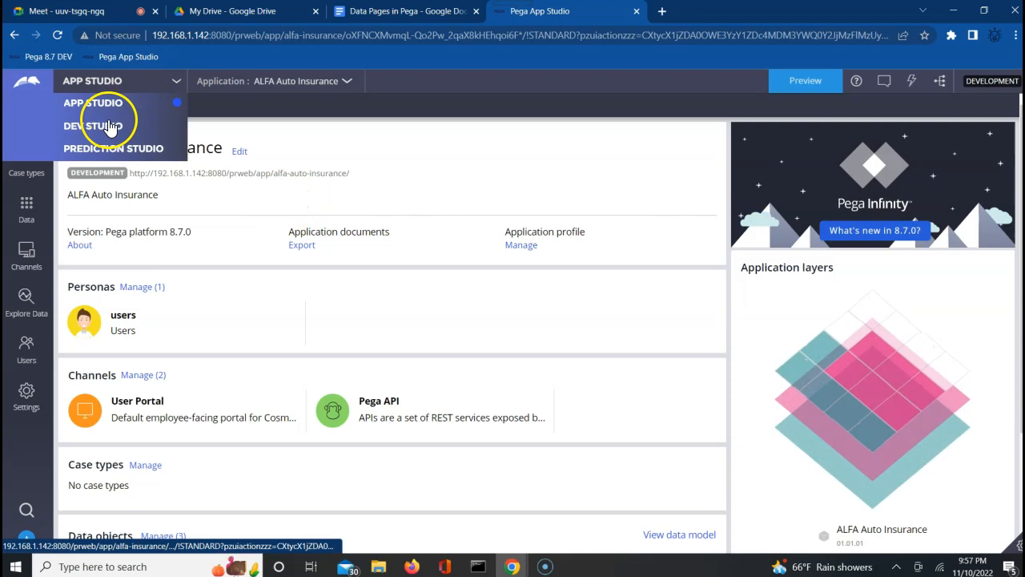
{"action": "left_click", "coordinate": [105, 128]}
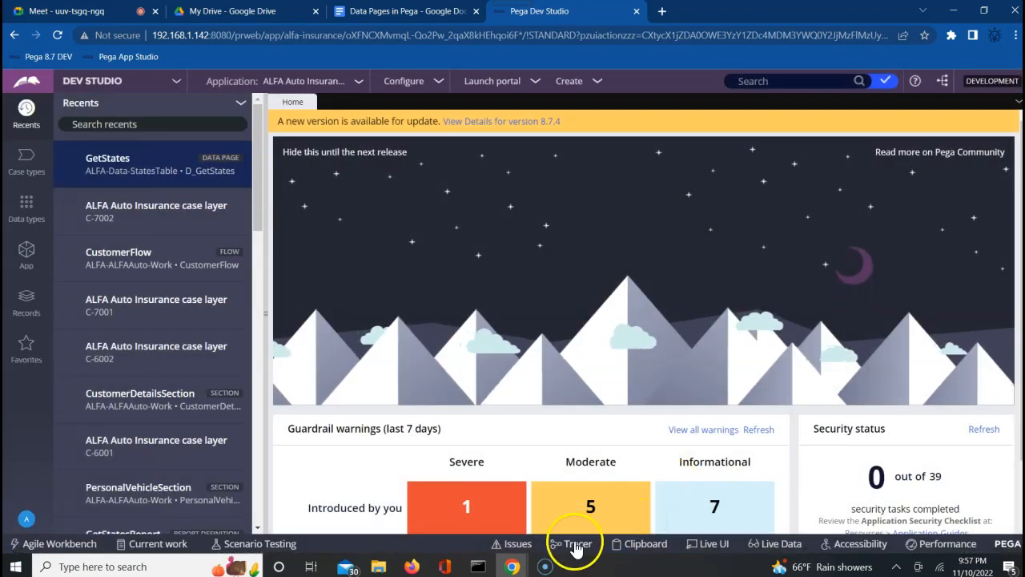
{"action": "left_click", "coordinate": [645, 544]}
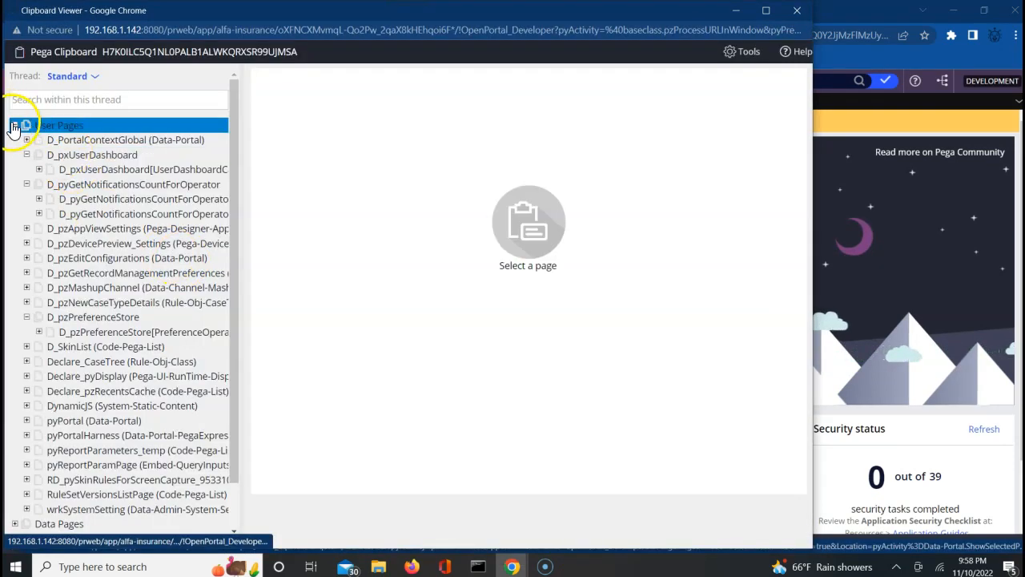
{"action": "left_click", "coordinate": [14, 126]}
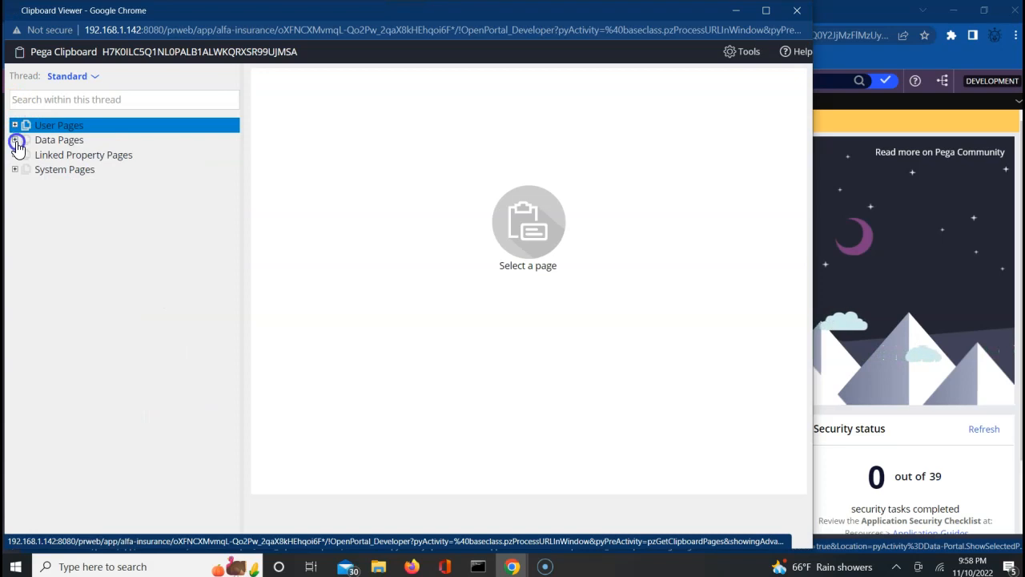
{"action": "left_click", "coordinate": [16, 141]}
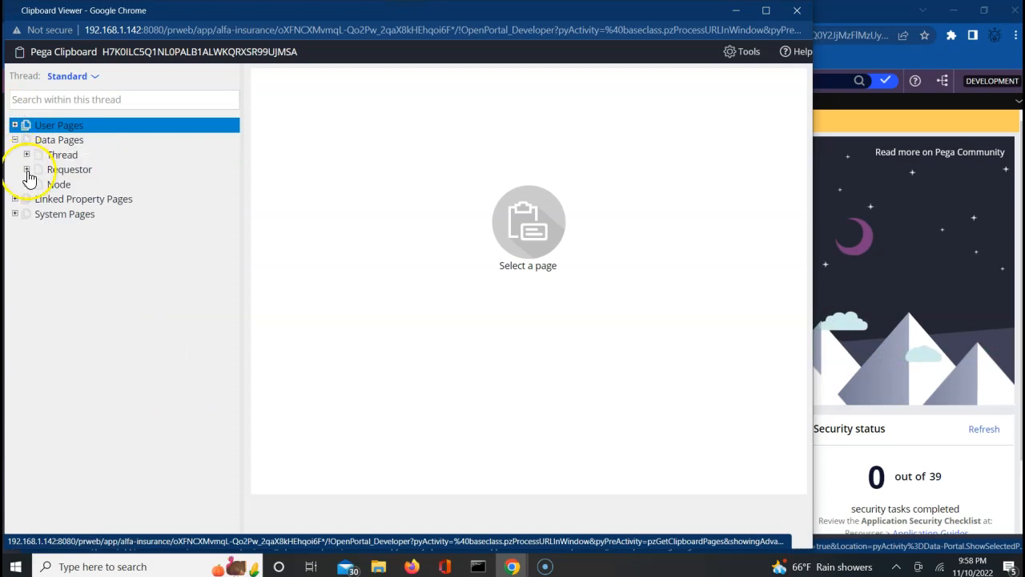
{"action": "left_click", "coordinate": [27, 172]}
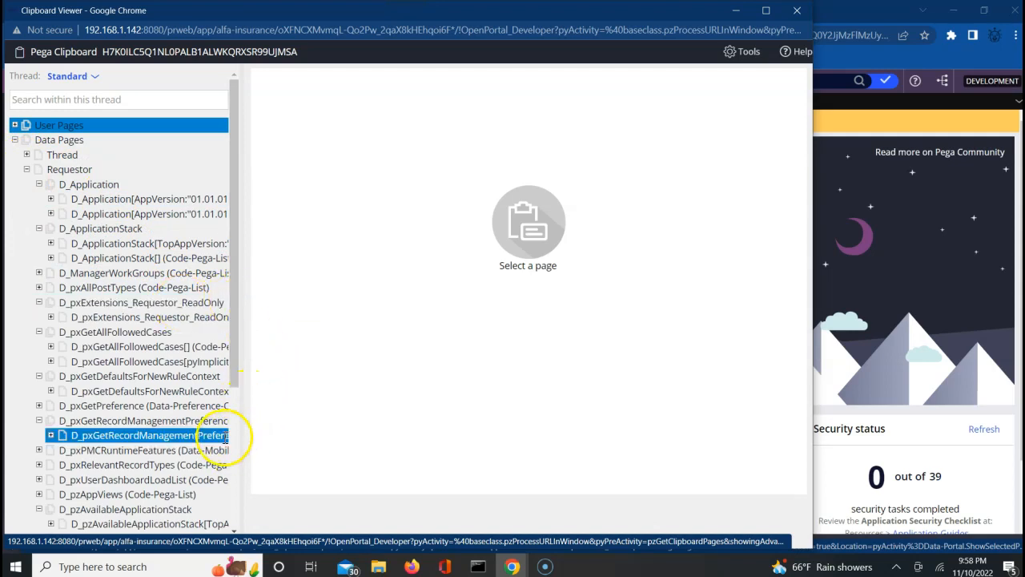
{"action": "scroll", "coordinate": [235, 443], "scroll_direction": "down", "scroll_amount": 1}
{"action": "scroll", "coordinate": [234, 442], "scroll_direction": "down", "scroll_amount": 3}
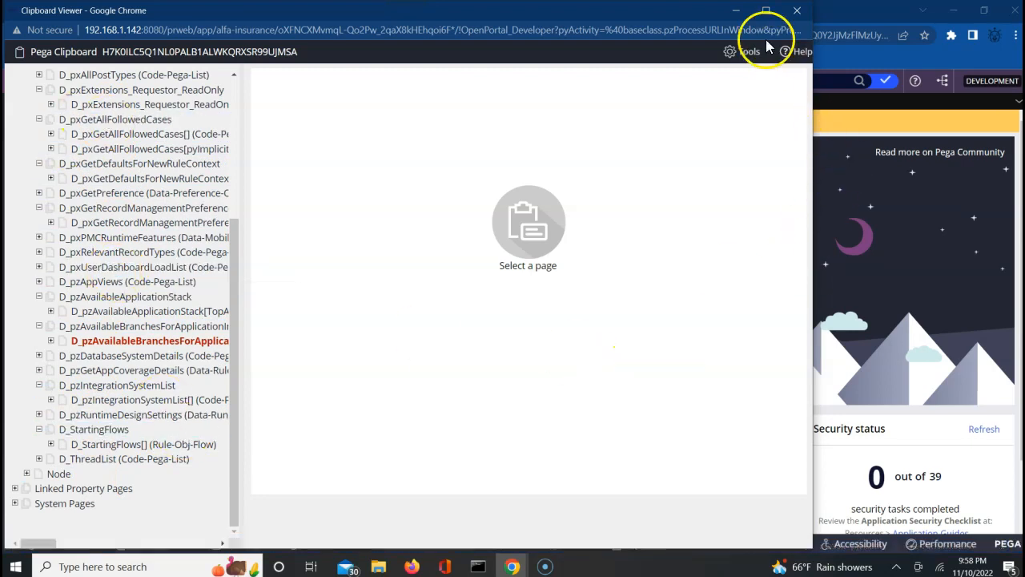
{"action": "left_click", "coordinate": [794, 11]}
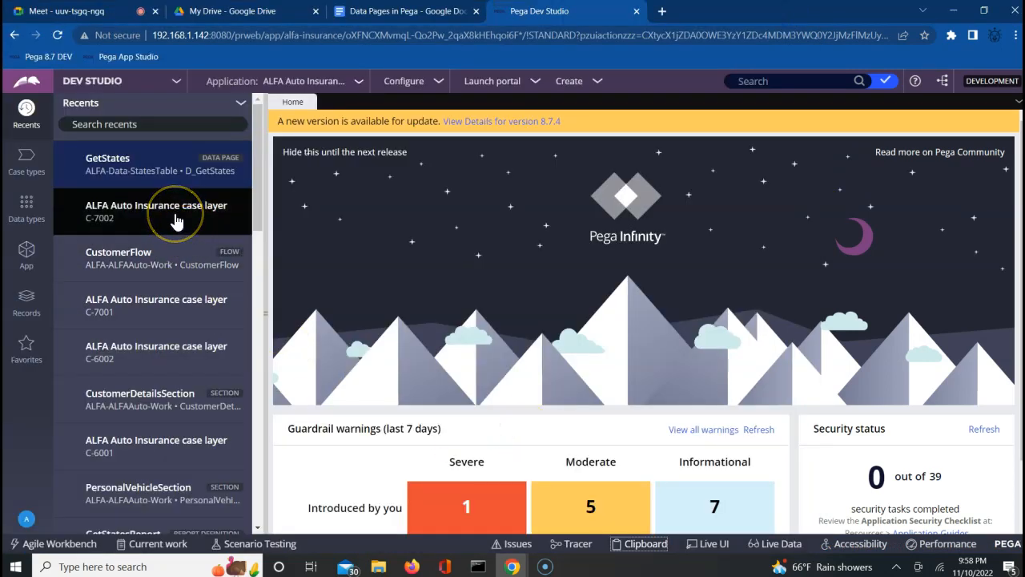
{"action": "left_click", "coordinate": [164, 258]}
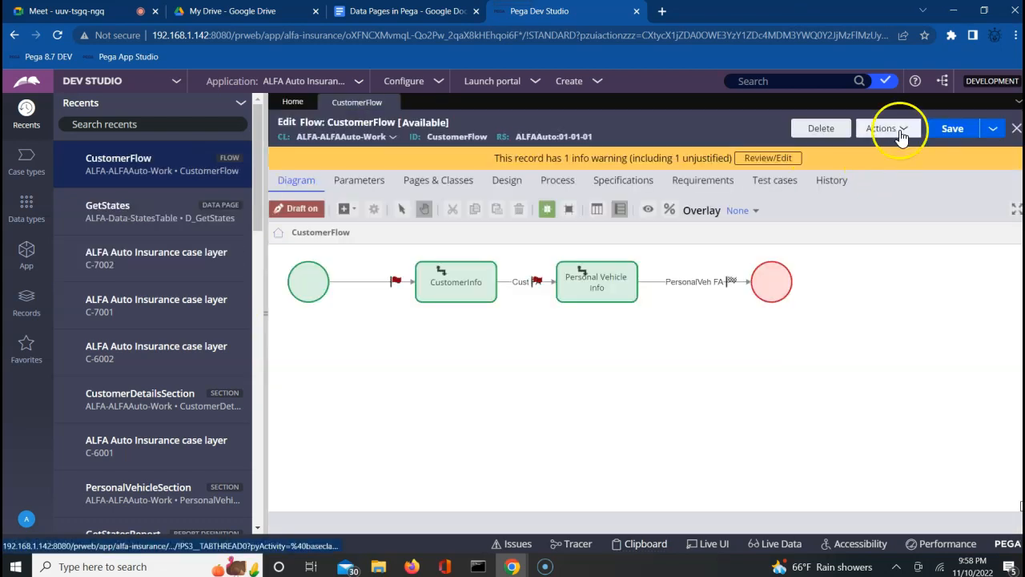
{"action": "left_click", "coordinate": [901, 136]}
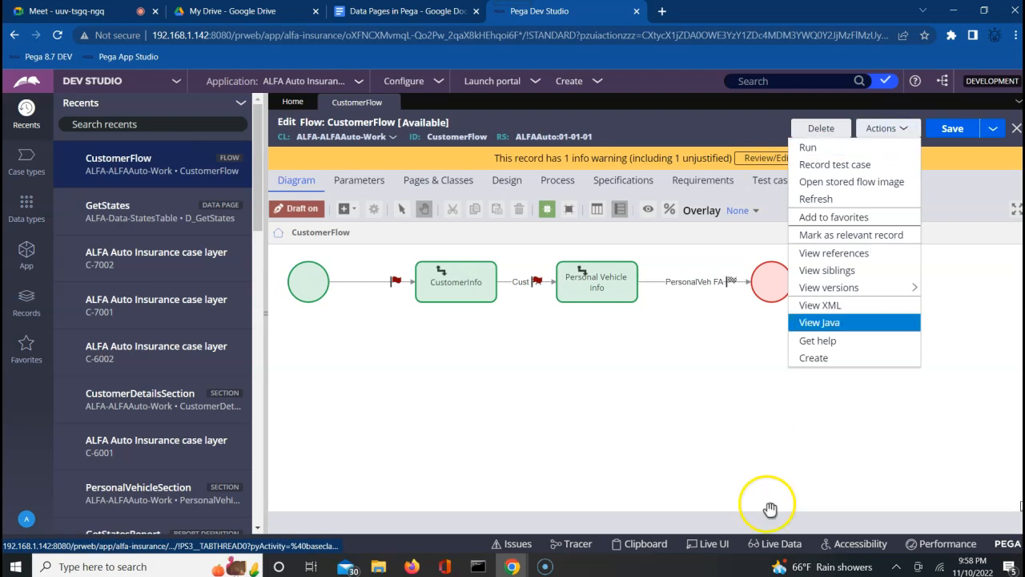
{"action": "left_click", "coordinate": [585, 550]}
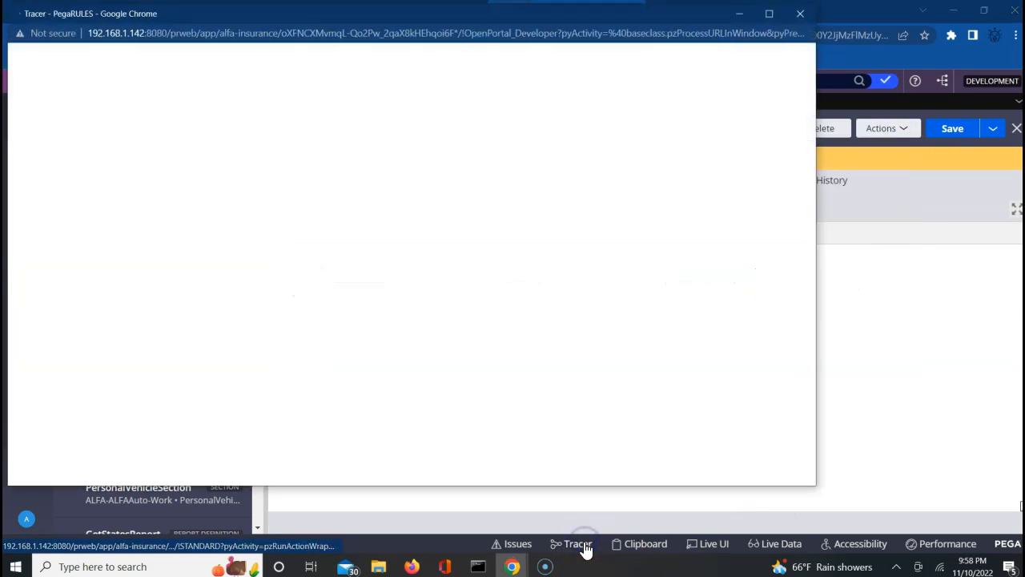
{"action": "left_click", "coordinate": [938, 424]}
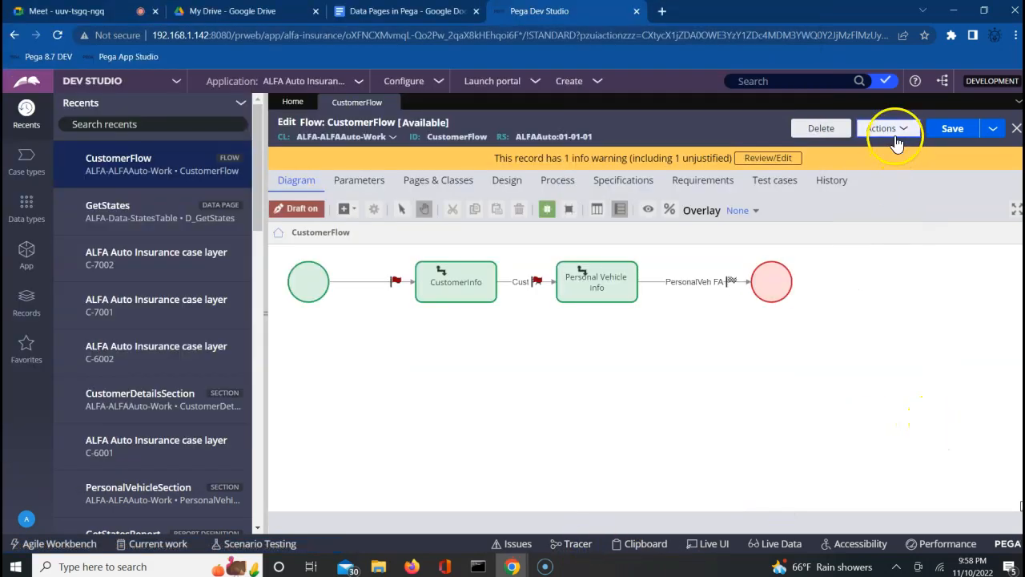
{"action": "left_click", "coordinate": [894, 137]}
{"action": "left_click", "coordinate": [808, 153]}
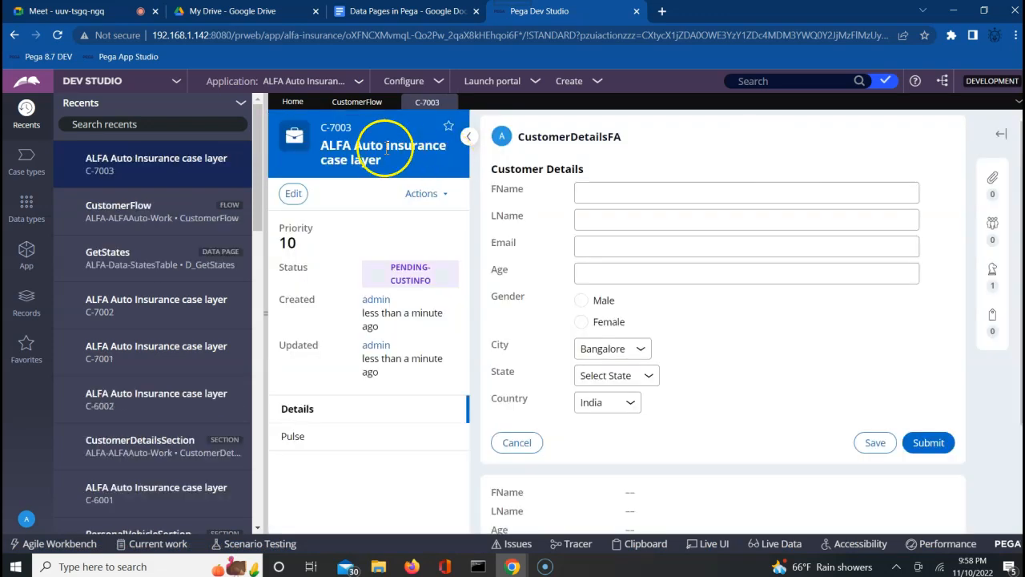
{"action": "mouse_move", "coordinate": [513, 568]}
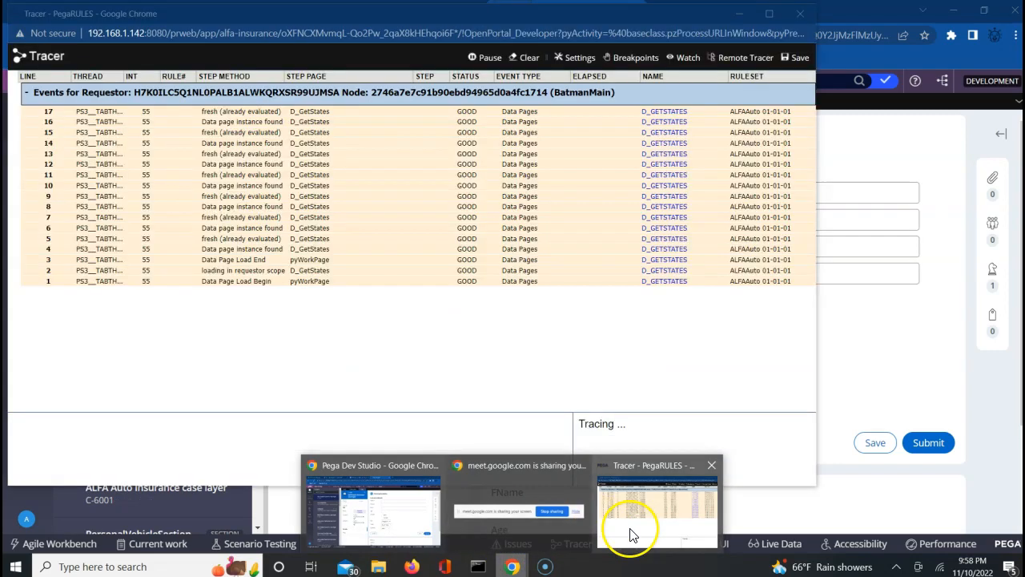
{"action": "left_click", "coordinate": [630, 529]}
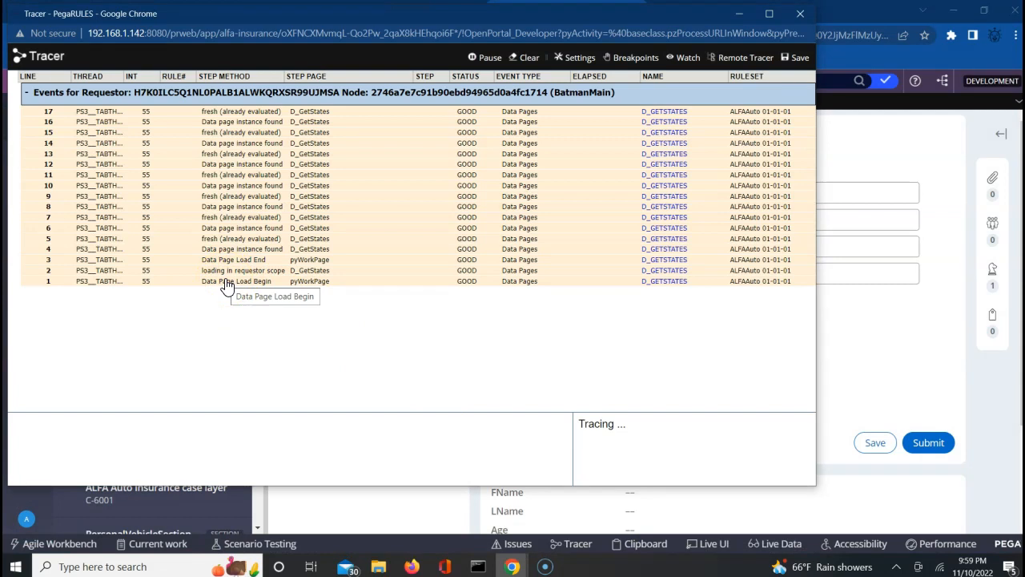
{"action": "left_click", "coordinate": [887, 382]}
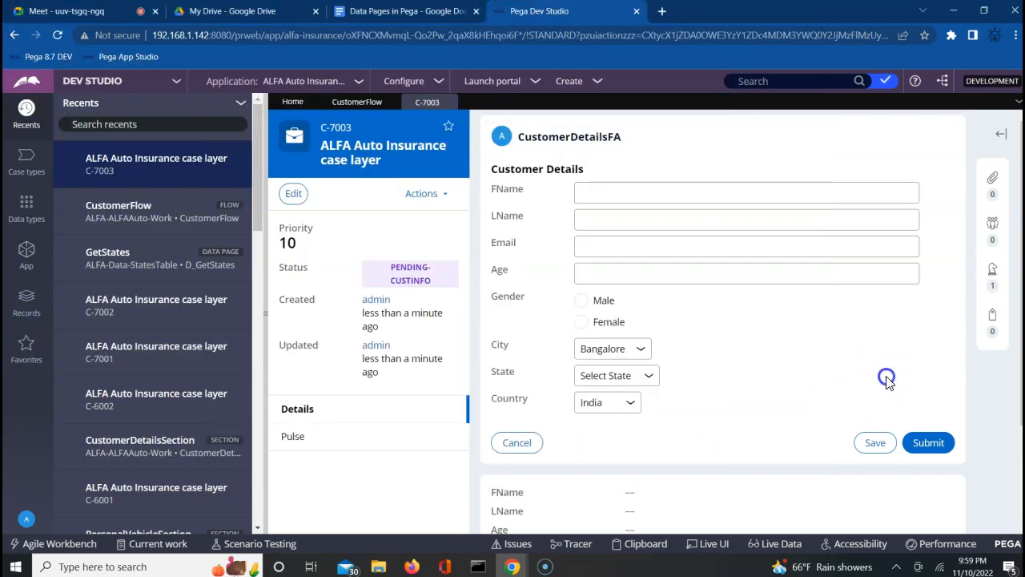
In the Clipboard, expand Data Pages > Requestor > D_GetStates to show its 4 pxResults records.
{"action": "left_click", "coordinate": [647, 544]}
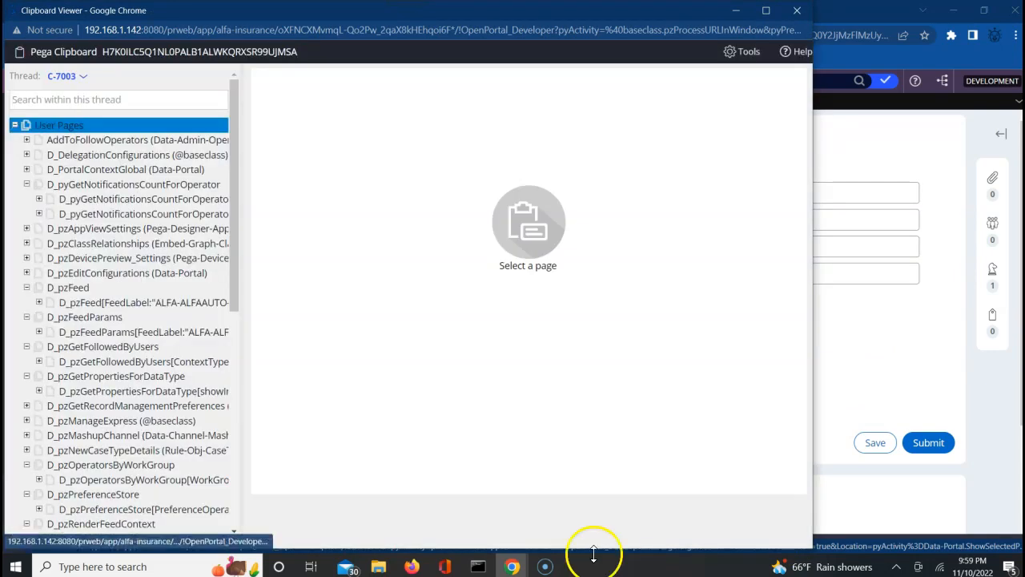
{"action": "left_click", "coordinate": [232, 350]}
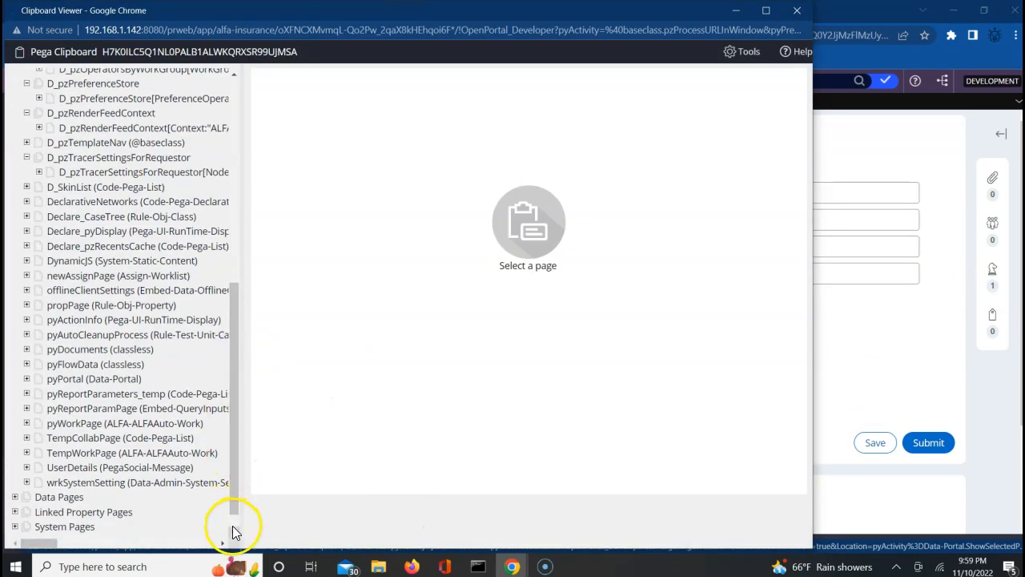
{"action": "left_click", "coordinate": [233, 531]}
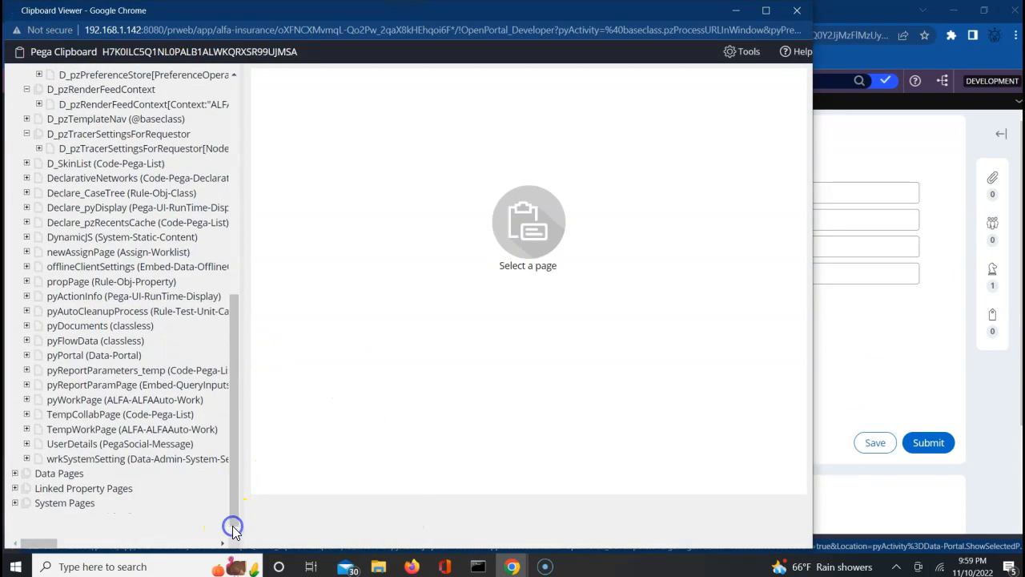
{"action": "left_click", "coordinate": [14, 474]}
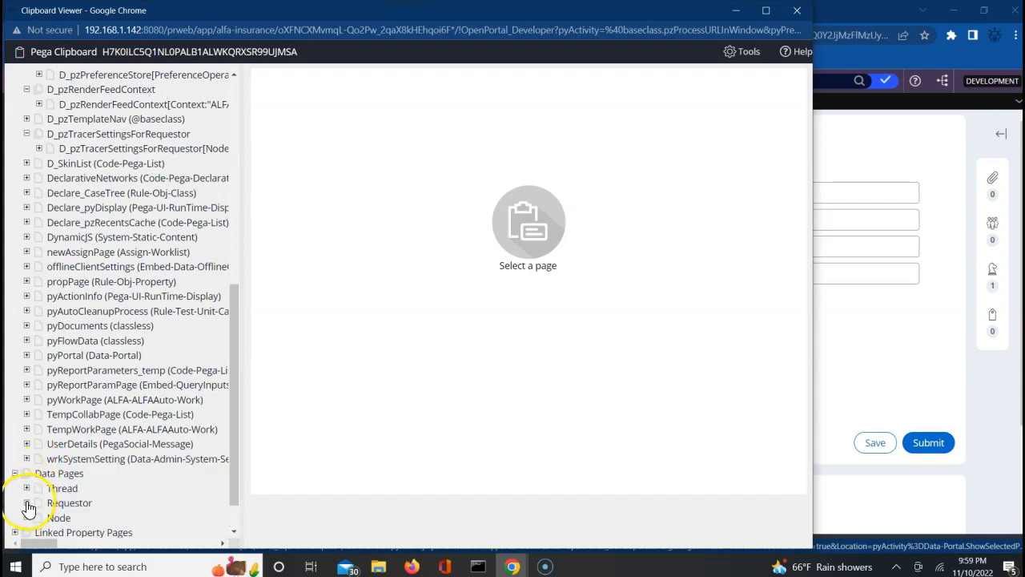
{"action": "left_click", "coordinate": [27, 503]}
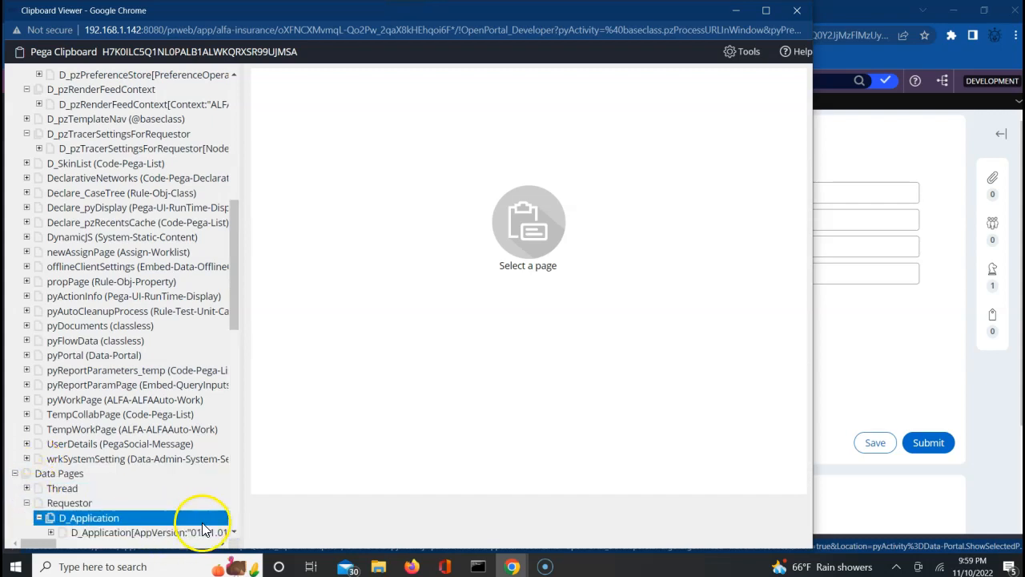
{"action": "left_click", "coordinate": [231, 531]}
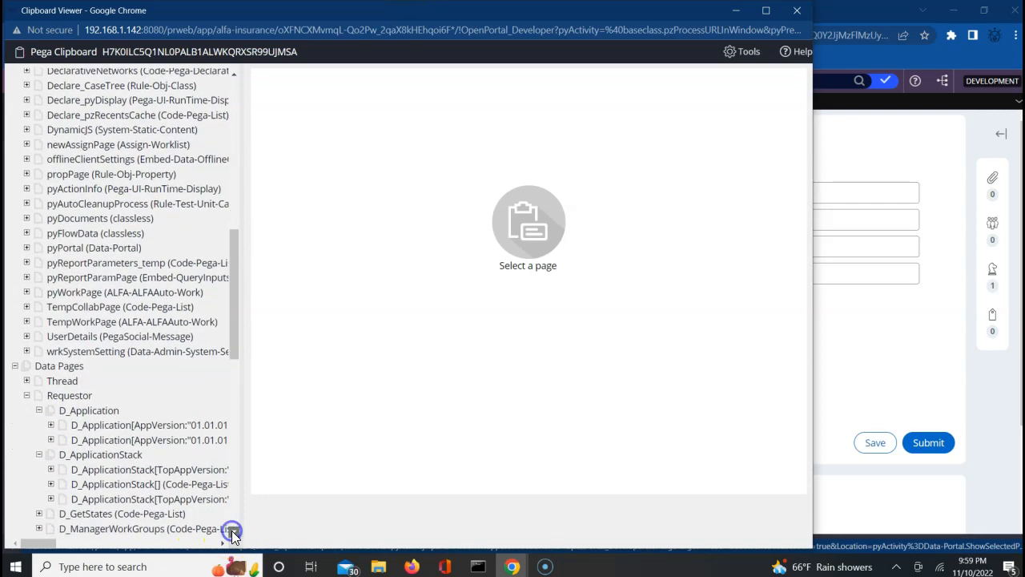
{"action": "left_click", "coordinate": [232, 530]}
{"action": "left_click", "coordinate": [87, 406]}
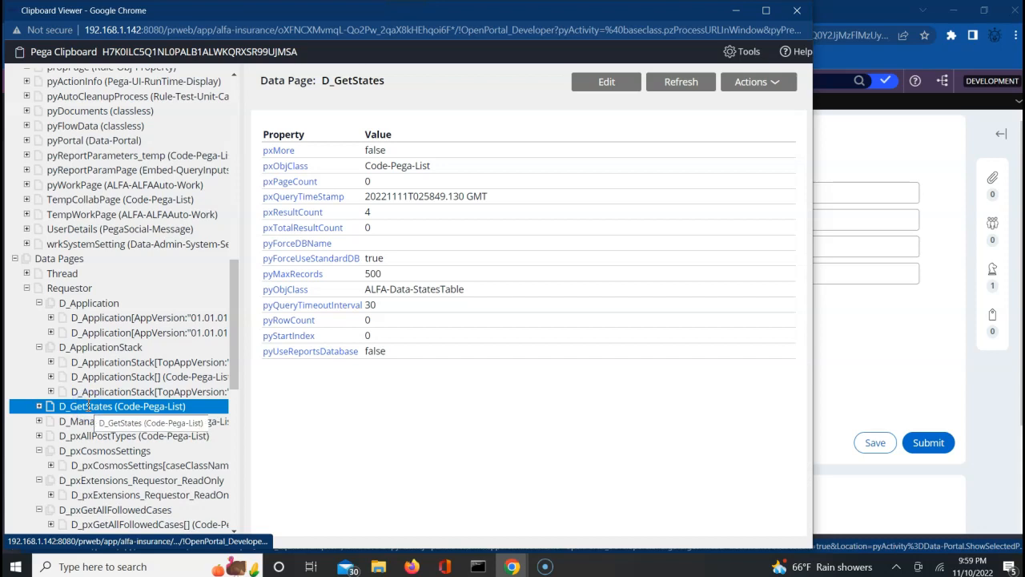
{"action": "left_click", "coordinate": [39, 407]}
{"action": "left_click", "coordinate": [39, 407]}
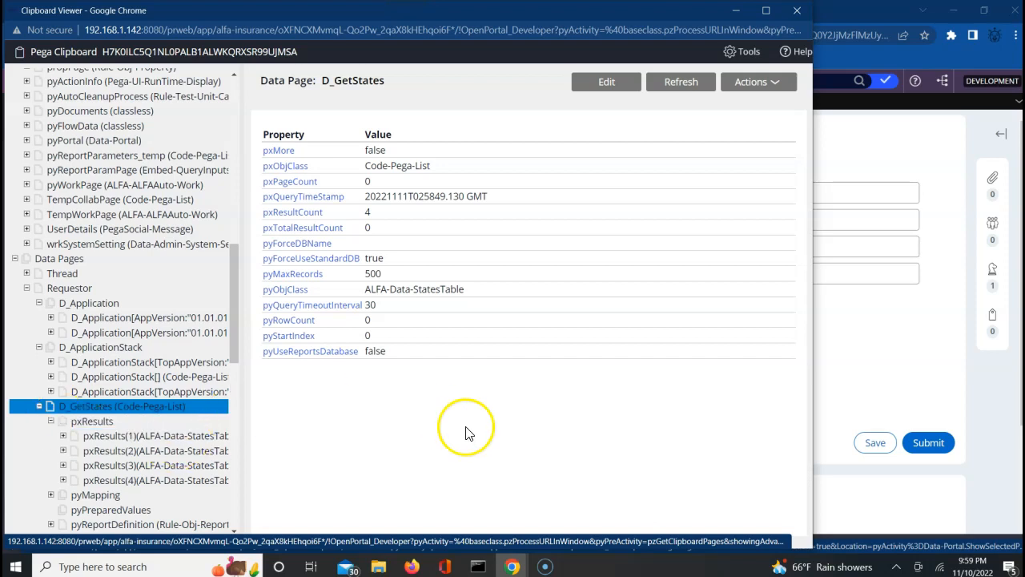
Return to Dev Studio and bring up the Tracer window.
{"action": "left_click", "coordinate": [884, 353]}
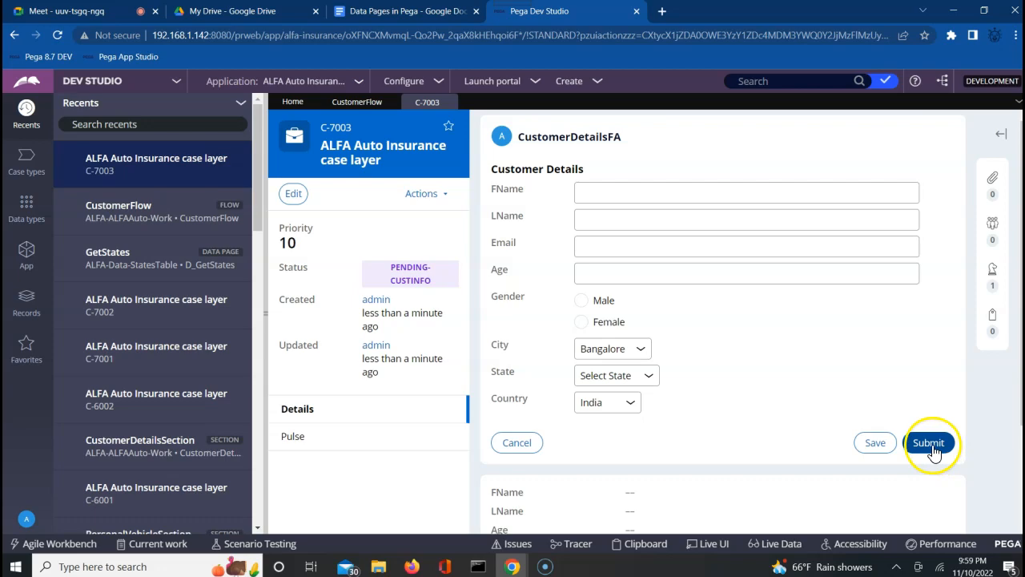
{"action": "mouse_move", "coordinate": [513, 560]}
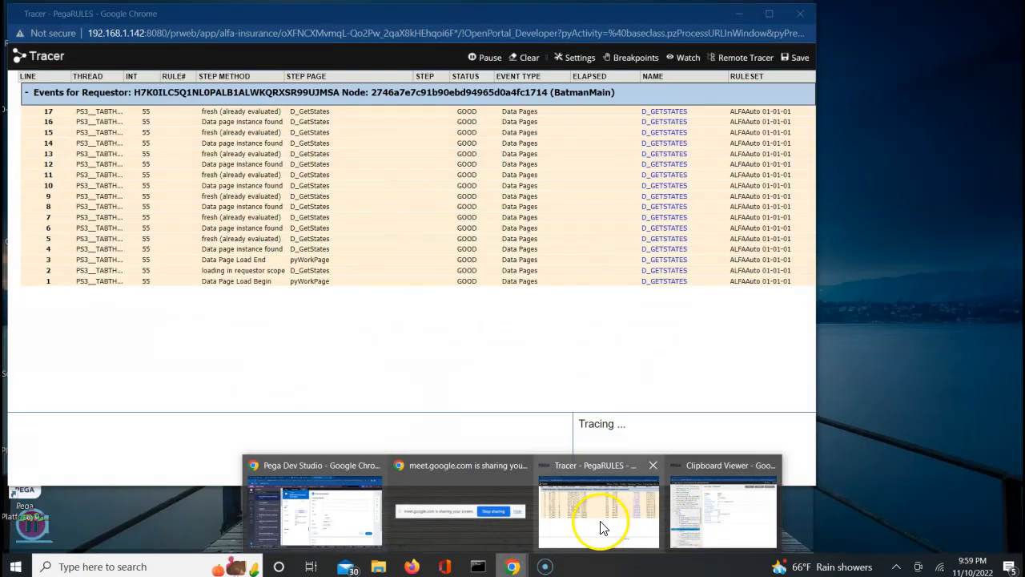
{"action": "left_click", "coordinate": [602, 525]}
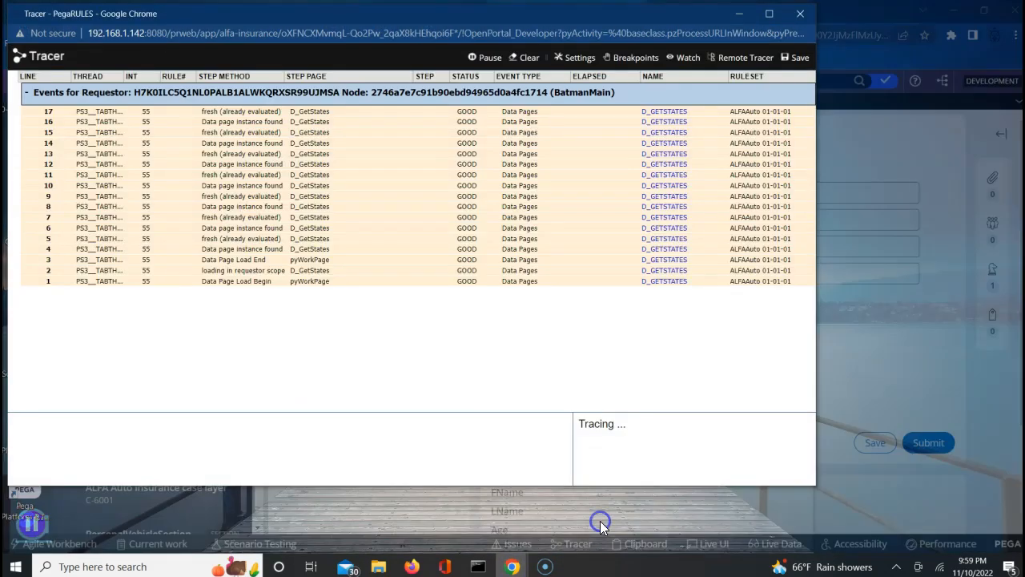
Submit case C-7003's customer details and inspect the 33 new D_GetStates trace events.
{"action": "left_click", "coordinate": [851, 366]}
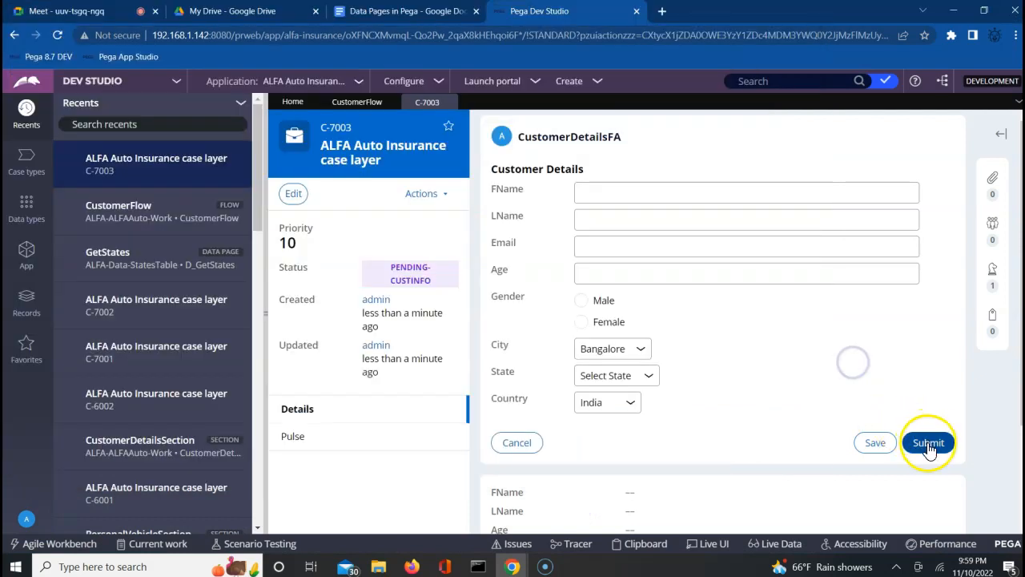
{"action": "left_click", "coordinate": [928, 443]}
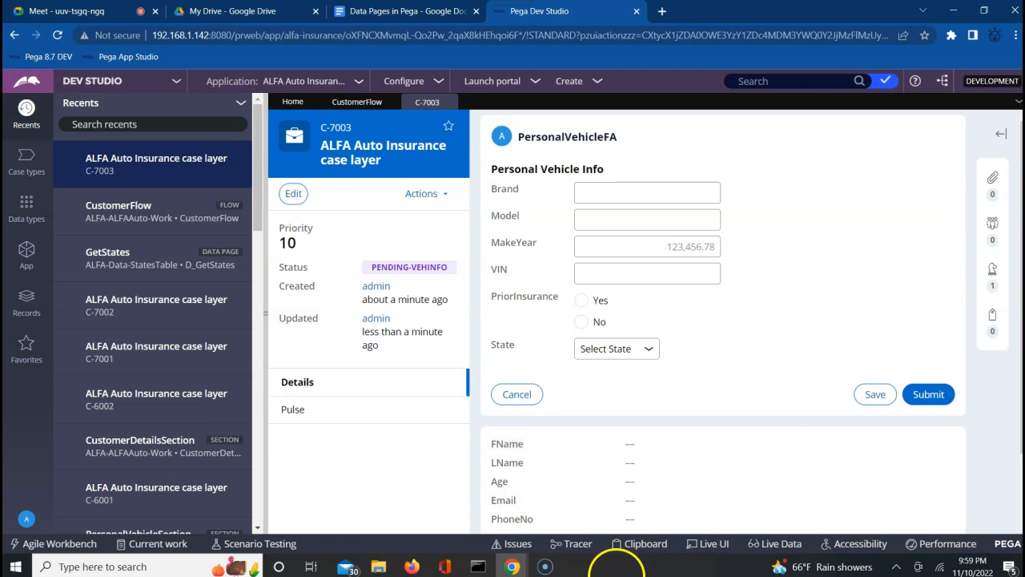
{"action": "mouse_move", "coordinate": [513, 567]}
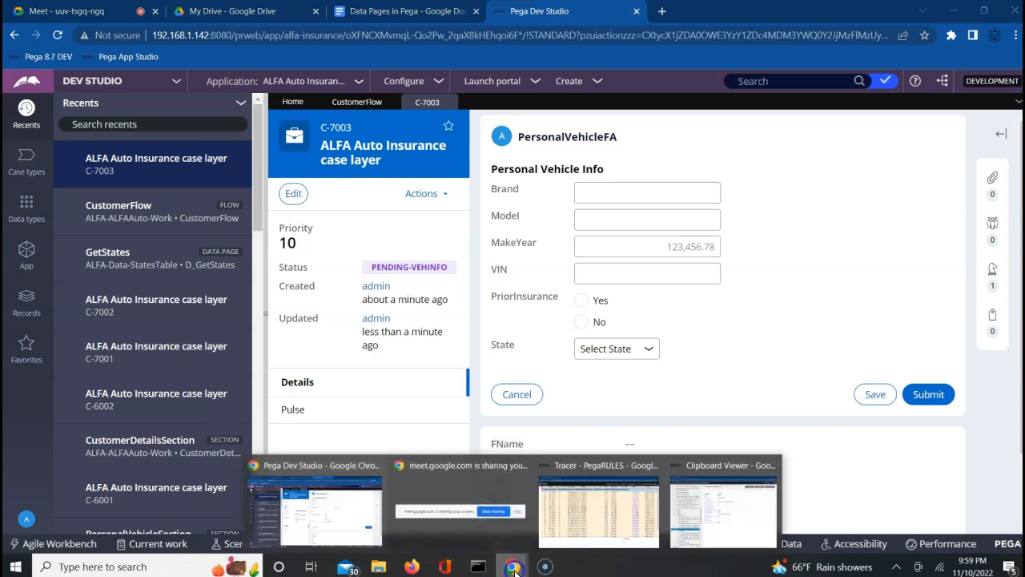
{"action": "left_click", "coordinate": [616, 511]}
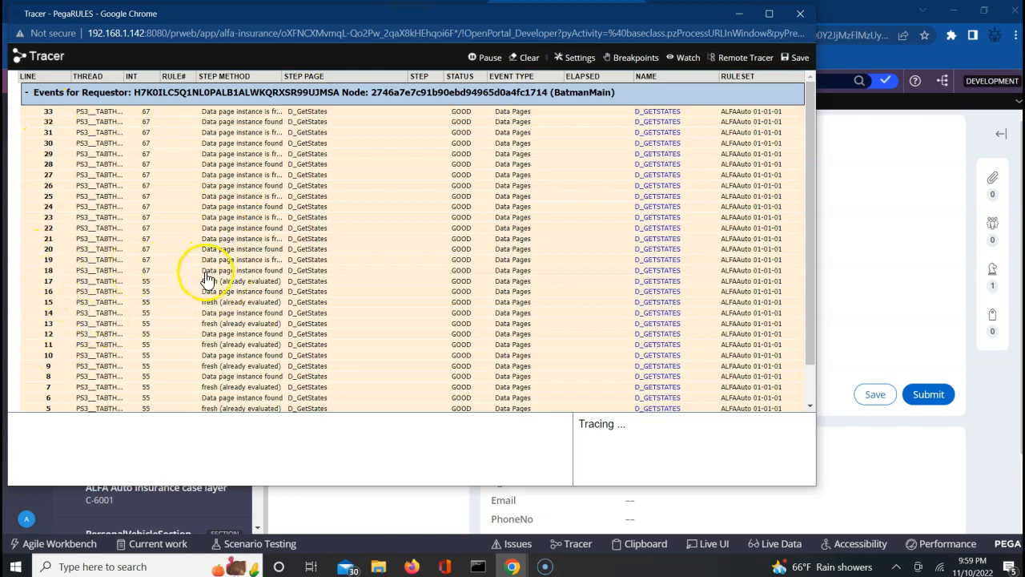
{"action": "left_click", "coordinate": [256, 274]}
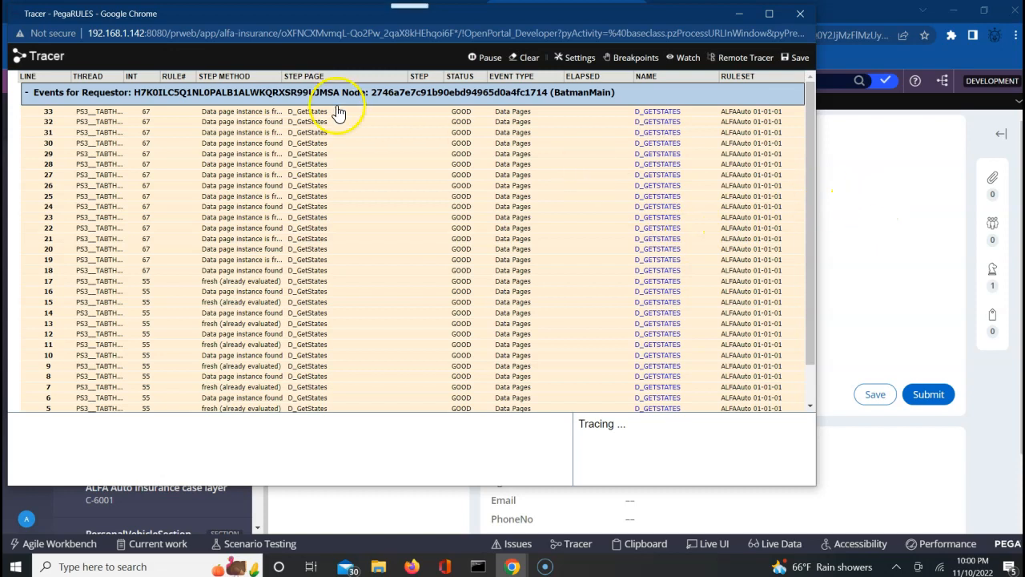
{"action": "left_click", "coordinate": [886, 201]}
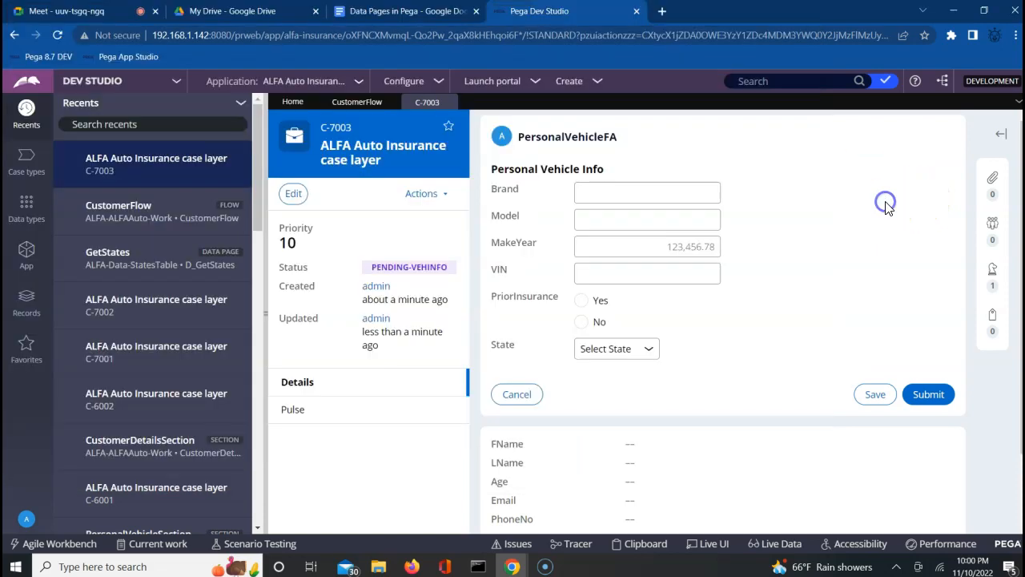
Run CustomerFlow to create case C-7004 and check the Tracer.
{"action": "left_click", "coordinate": [358, 107]}
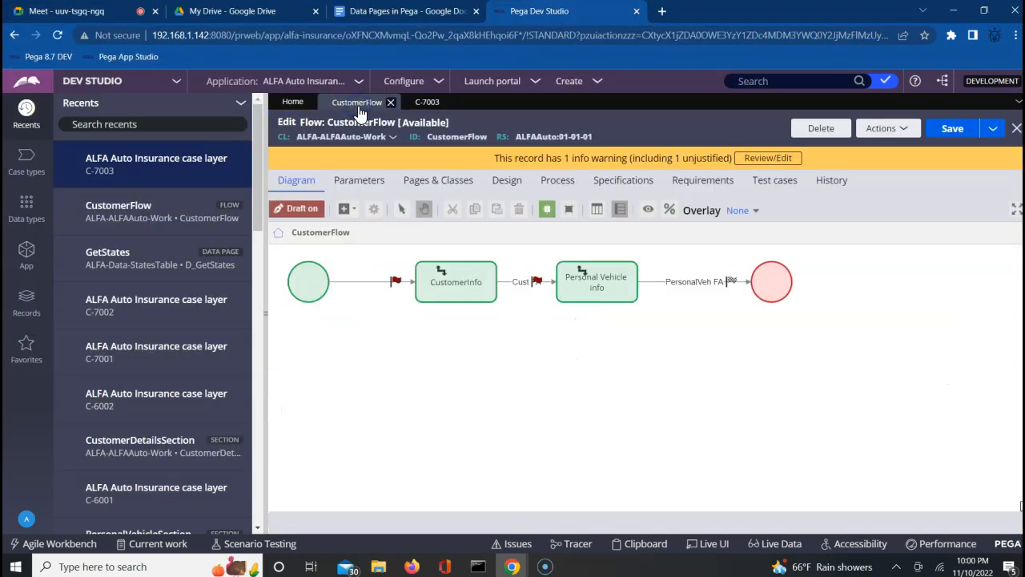
{"action": "left_click", "coordinate": [908, 130]}
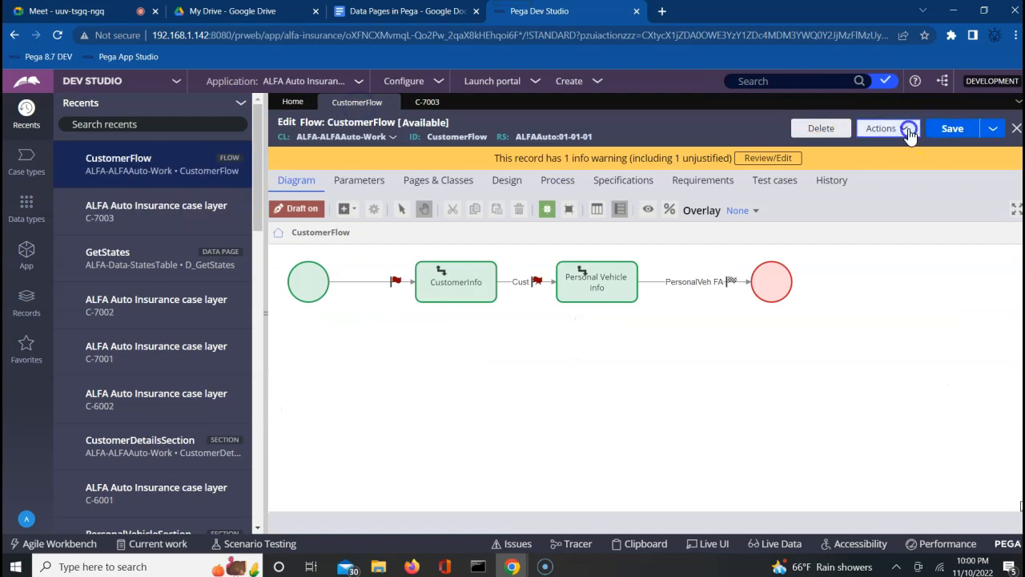
{"action": "left_click", "coordinate": [821, 146]}
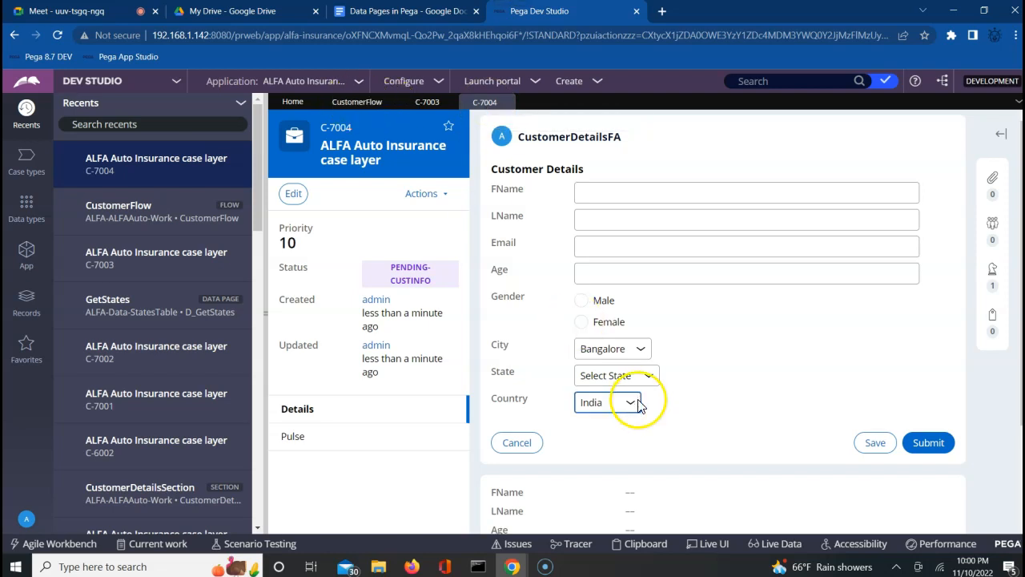
{"action": "mouse_move", "coordinate": [513, 563]}
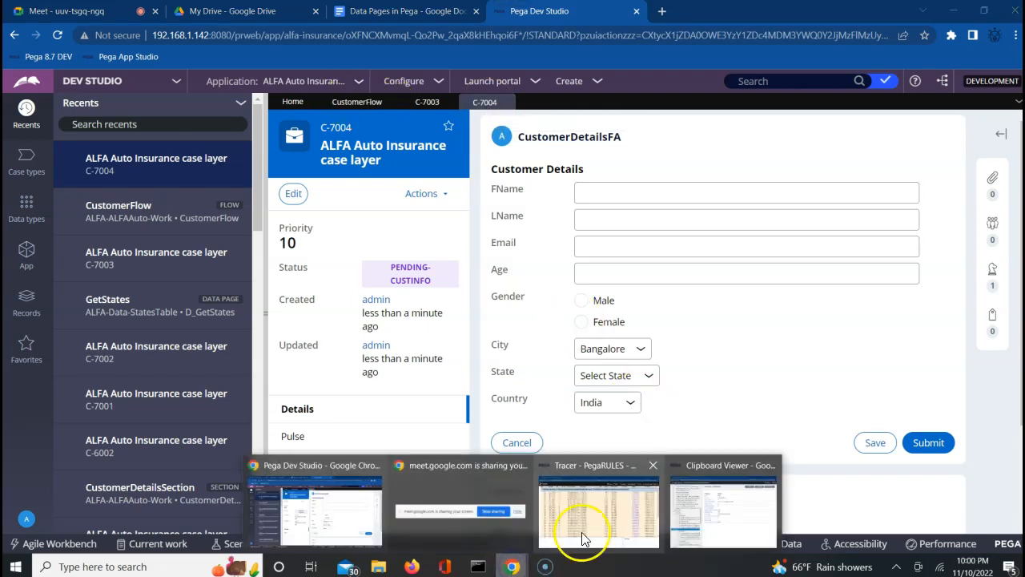
{"action": "left_click", "coordinate": [607, 530]}
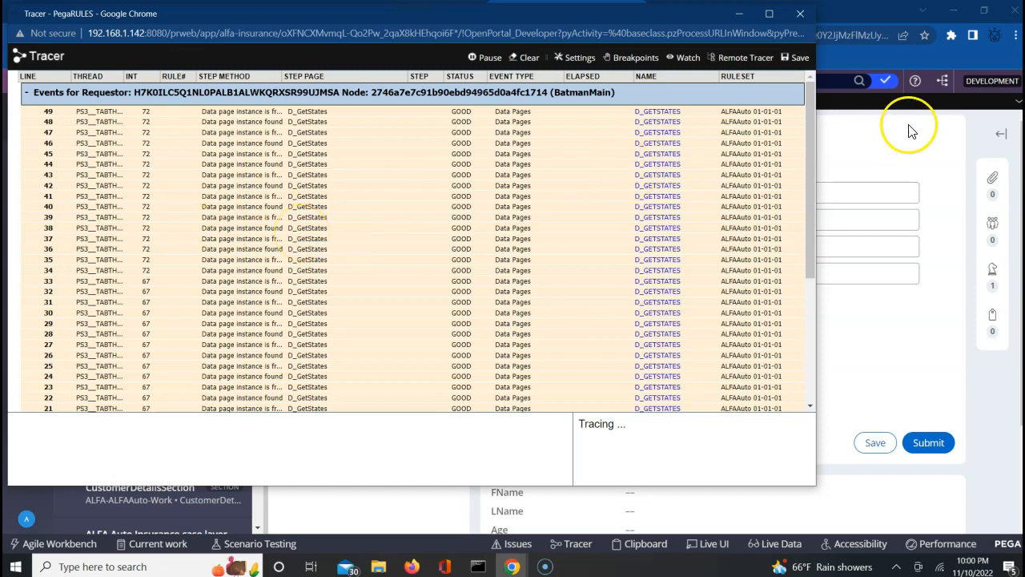
Submit C-7004's customer details to reach Personal Vehicle Info and recheck the Tracer's 65 events.
{"action": "left_click", "coordinate": [867, 160]}
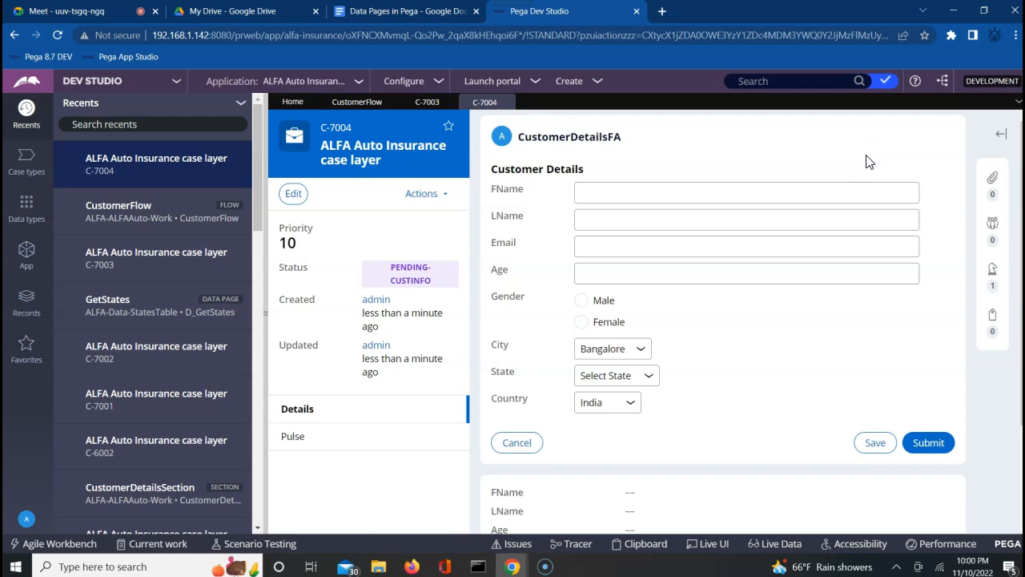
{"action": "left_click", "coordinate": [928, 444]}
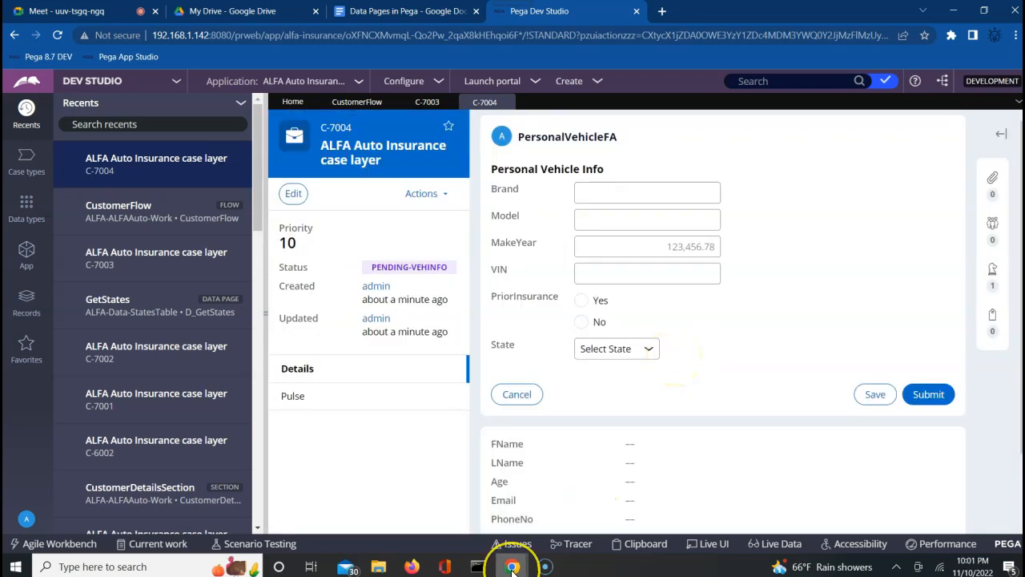
{"action": "mouse_move", "coordinate": [513, 567]}
{"action": "left_click", "coordinate": [561, 525]}
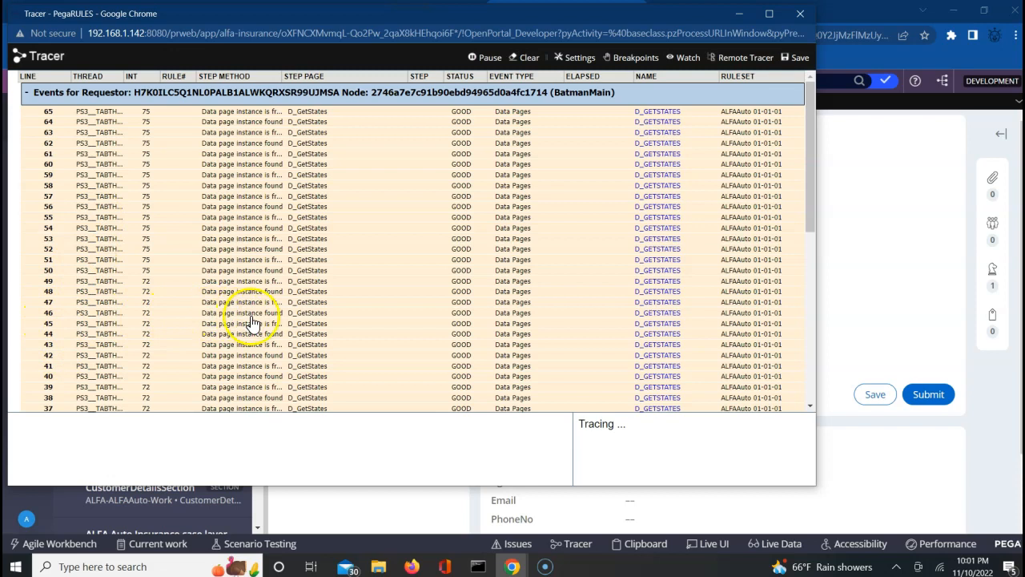
{"action": "left_click", "coordinate": [903, 201]}
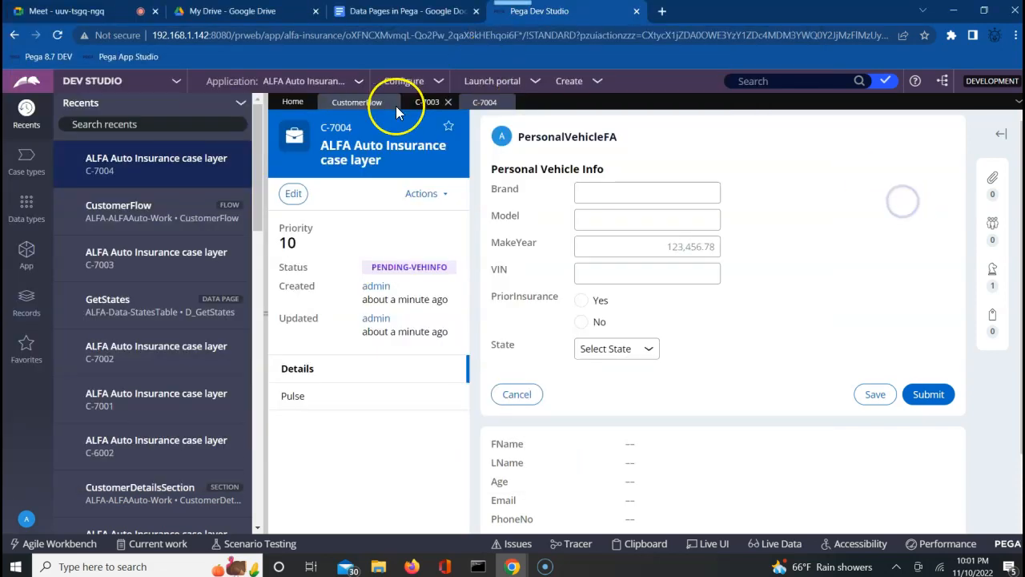
Run CustomerFlow again to create case C-7005, review the Tracer, then close it.
{"action": "left_click", "coordinate": [357, 102]}
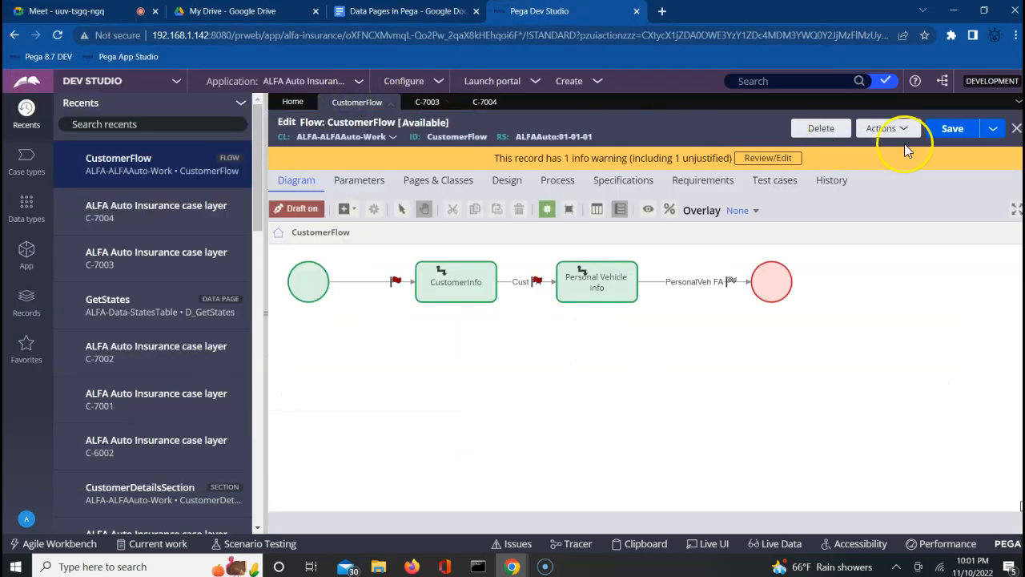
{"action": "left_click", "coordinate": [895, 128]}
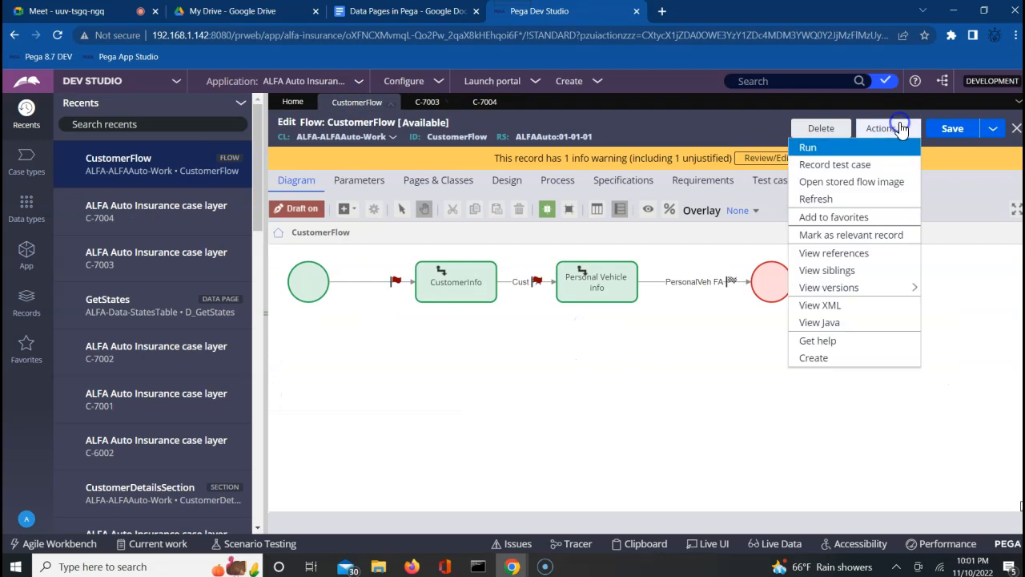
{"action": "left_click", "coordinate": [823, 150]}
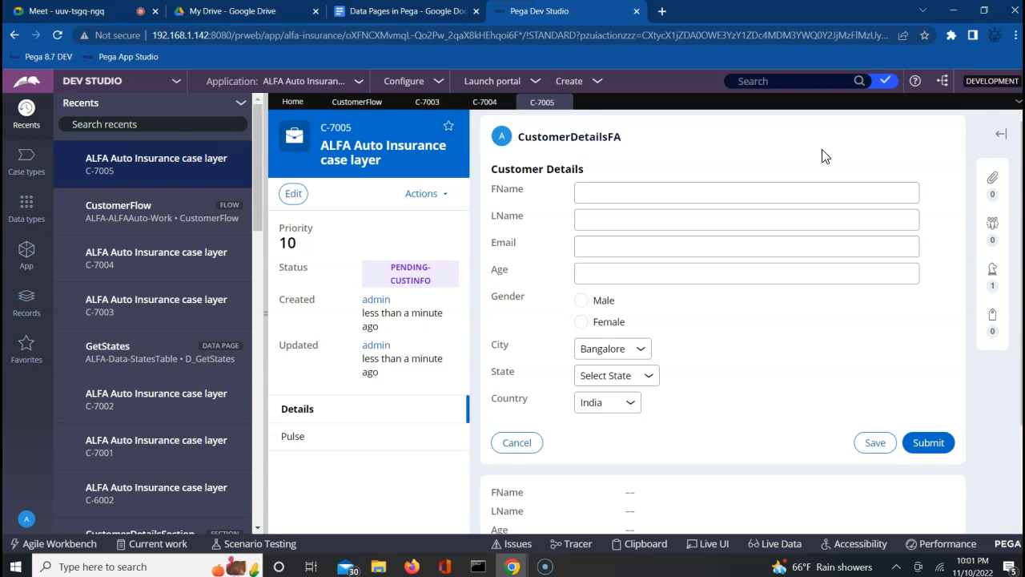
{"action": "mouse_move", "coordinate": [513, 566]}
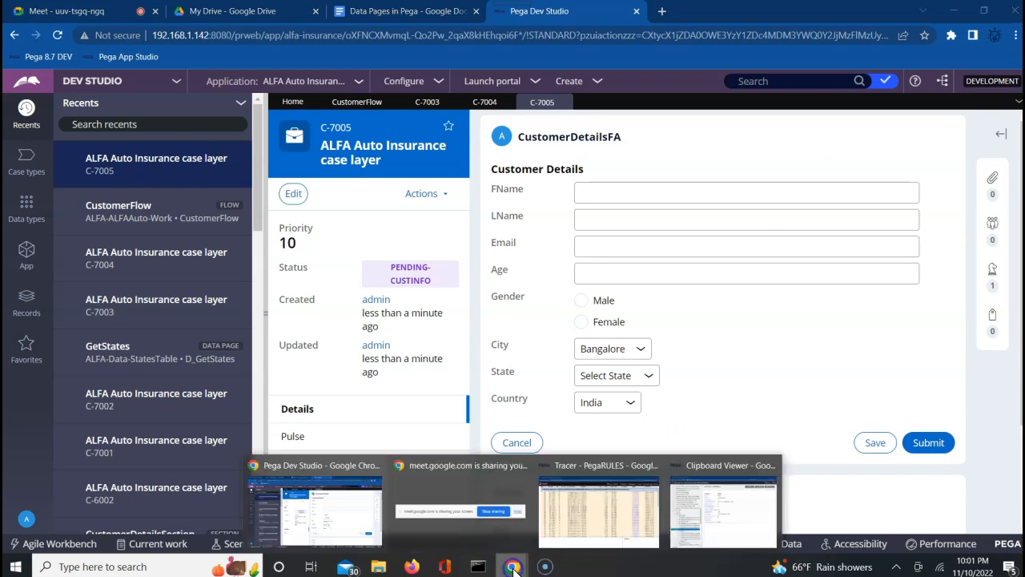
{"action": "left_click", "coordinate": [599, 510]}
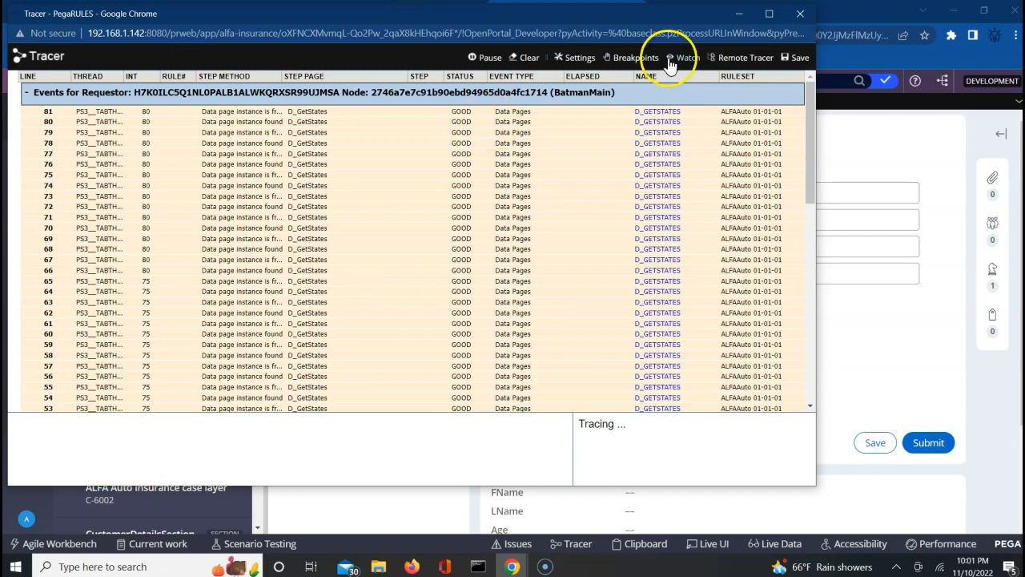
{"action": "left_click", "coordinate": [798, 14]}
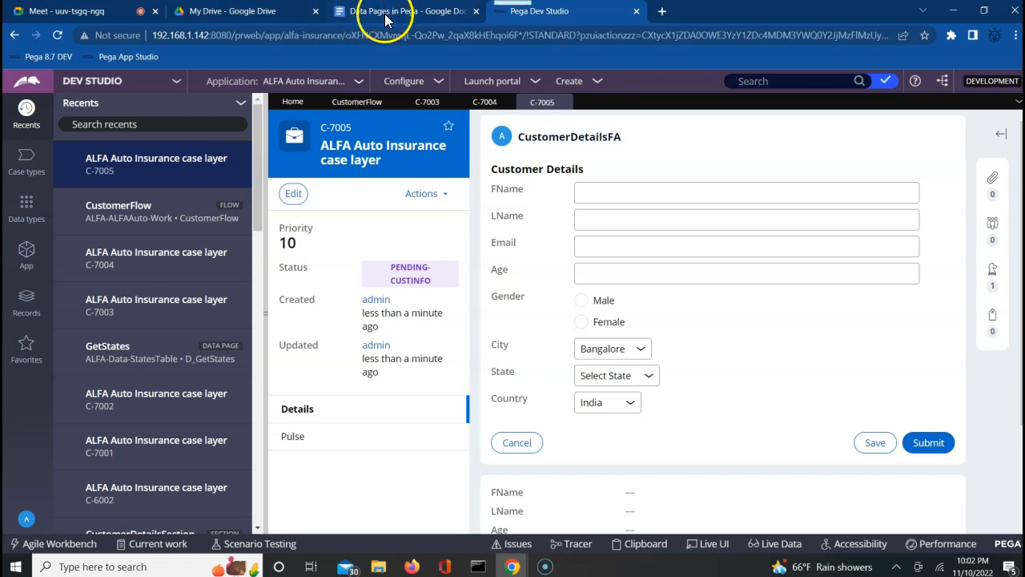
Admit the waiting participant to the video call, then switch to the 'Data Pages in Pega' notes.
{"action": "left_click", "coordinate": [103, 13]}
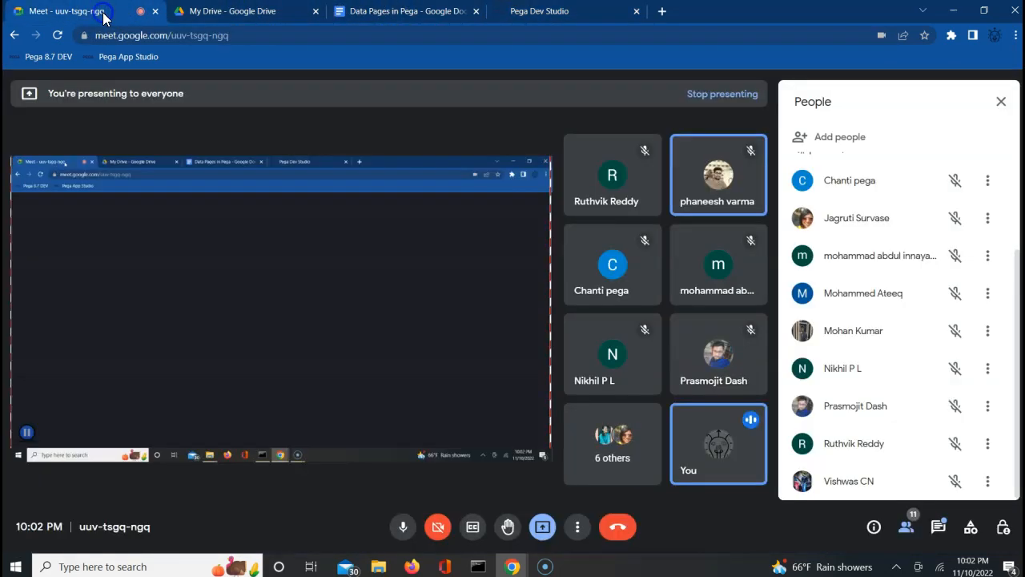
{"action": "left_click", "coordinate": [656, 146]}
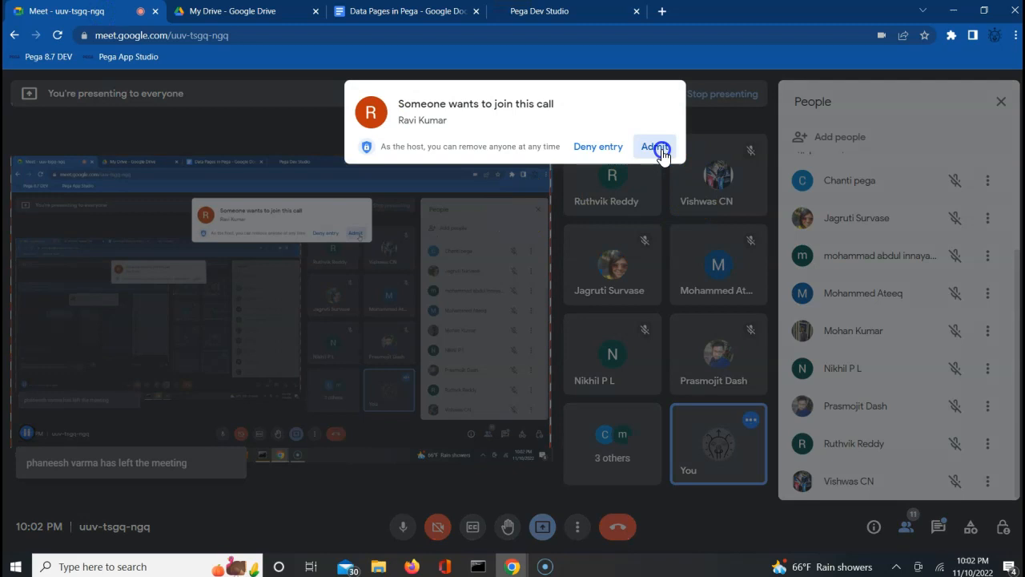
{"action": "left_click", "coordinate": [423, 13]}
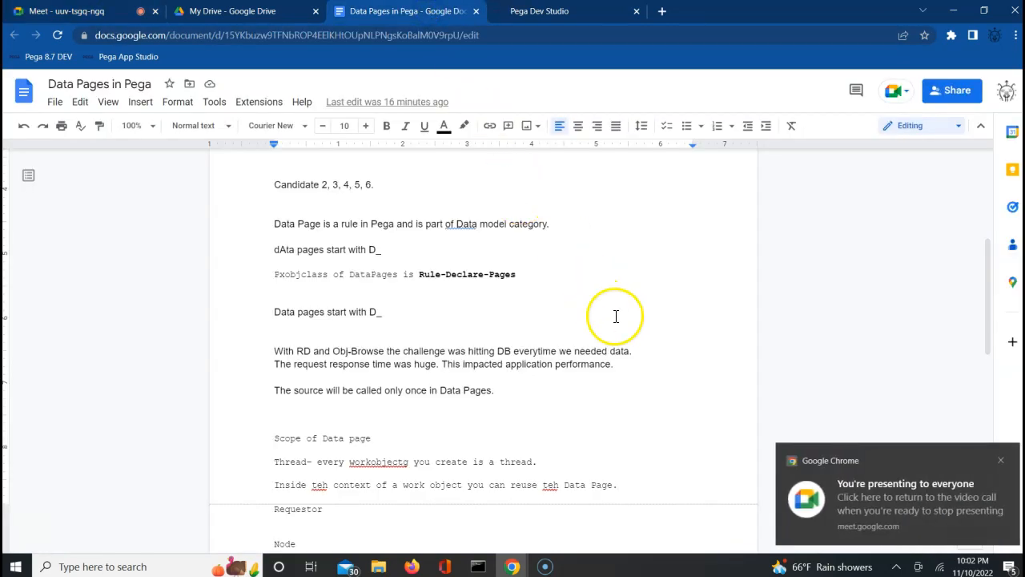
Add a blank line below the data-source sentence and review the notes from end to top.
{"action": "left_click", "coordinate": [663, 386]}
{"action": "key", "text": "Return"}
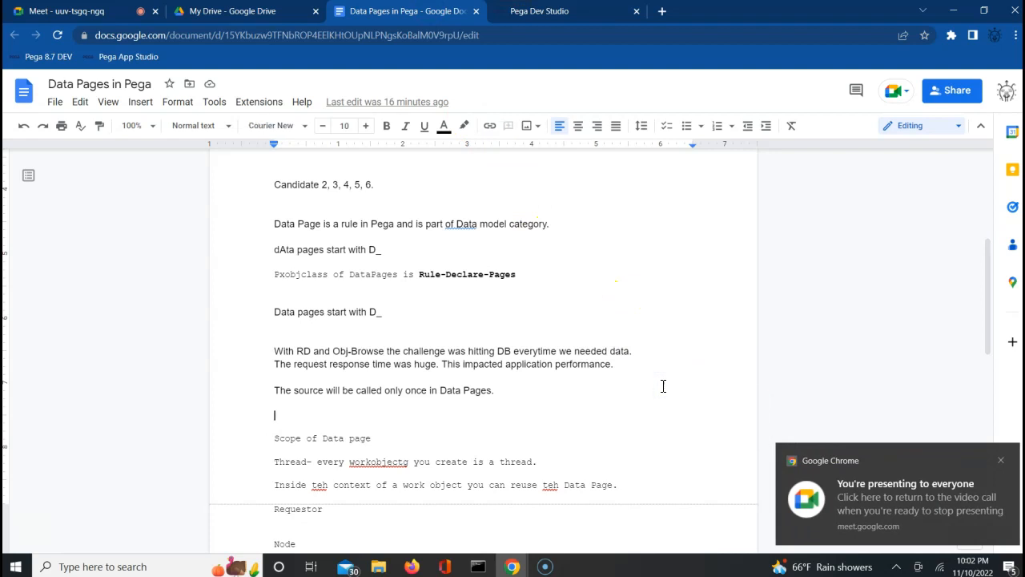
{"action": "key", "text": "ctrl+End"}
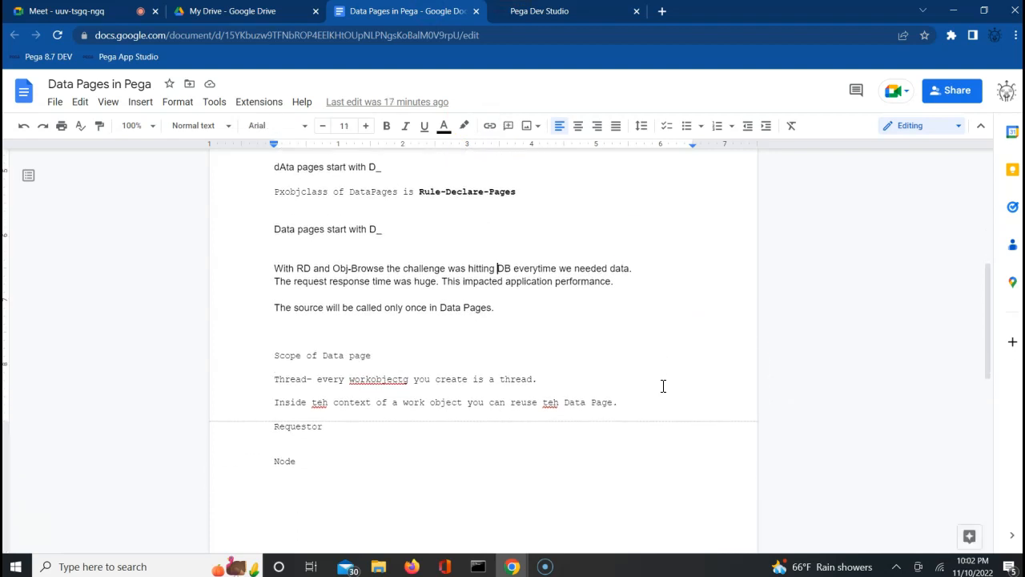
{"action": "scroll", "coordinate": [663, 386], "scroll_direction": "up", "scroll_amount": 1}
{"action": "key", "text": "ctrl+Home"}
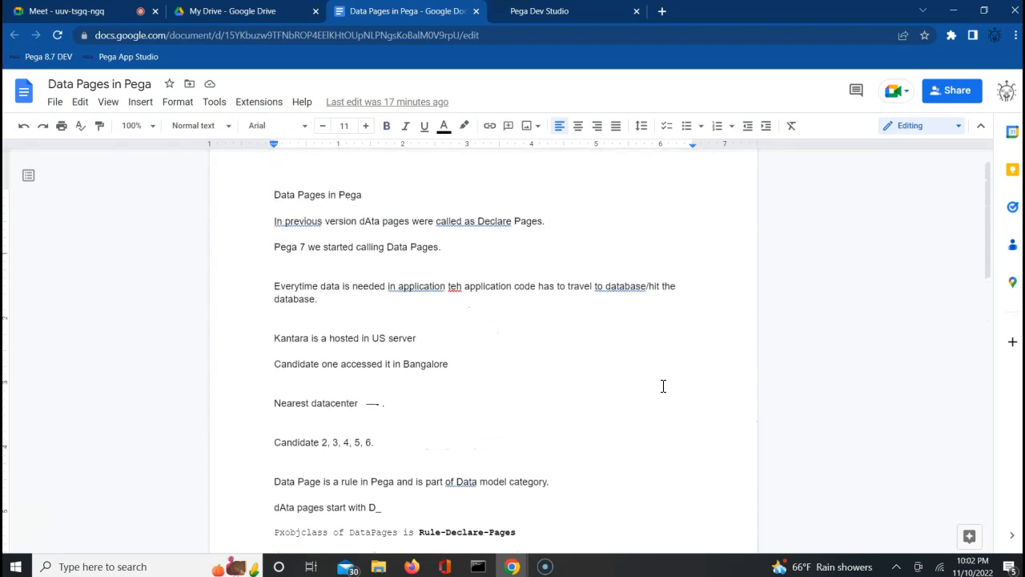
{"action": "double_click", "coordinate": [354, 368]}
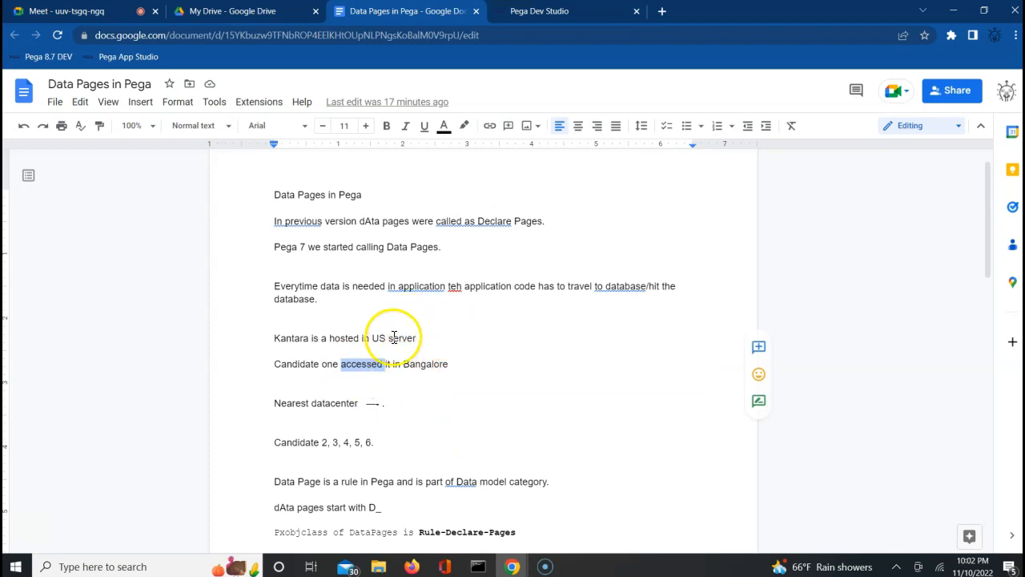
{"action": "left_click", "coordinate": [560, 12]}
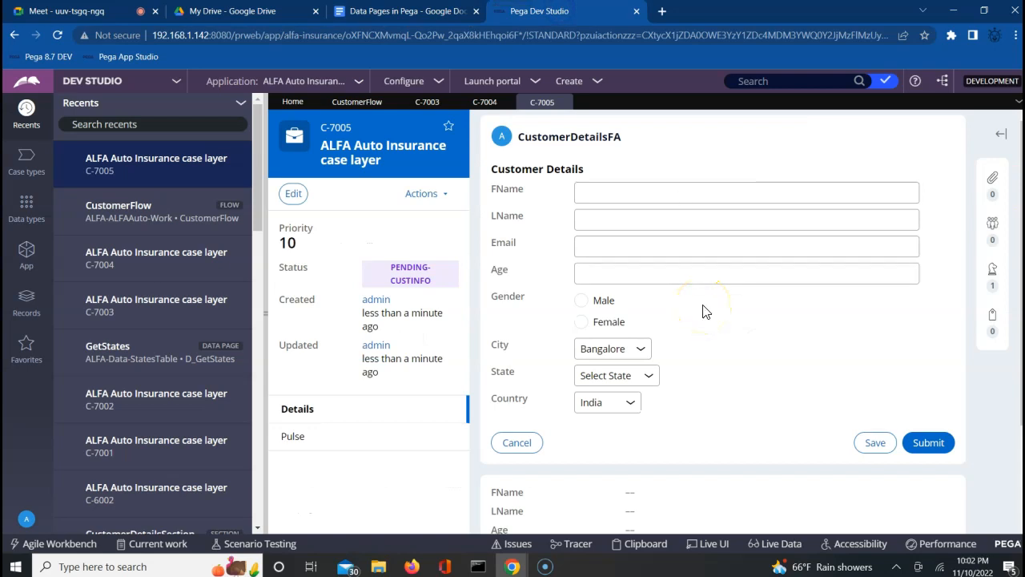
Submit C-7005's customer details, then close the CustomerFlow, C-7003, C-7004 and C-7005 tabs.
{"action": "left_click", "coordinate": [932, 440]}
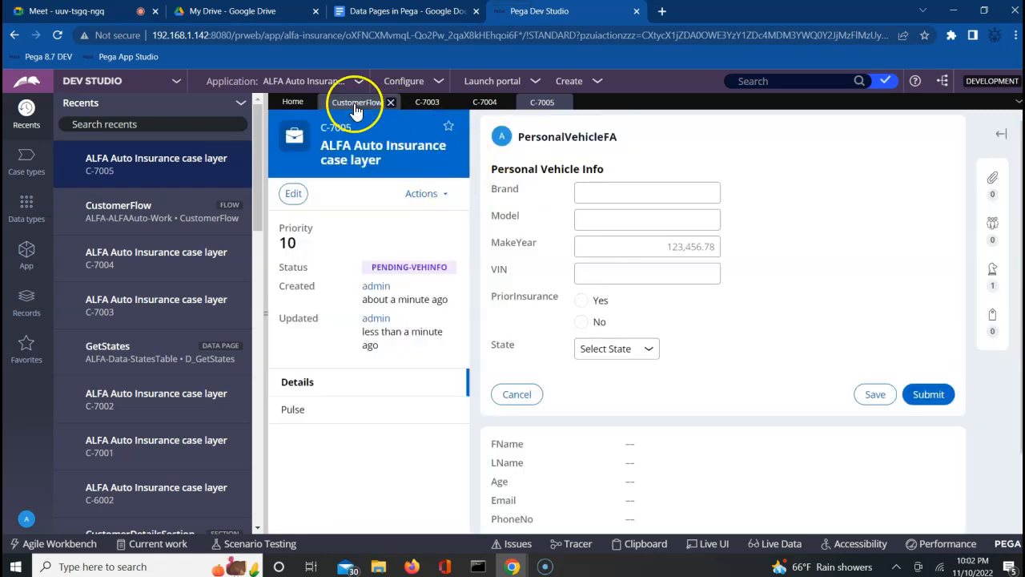
{"action": "left_click", "coordinate": [391, 103]}
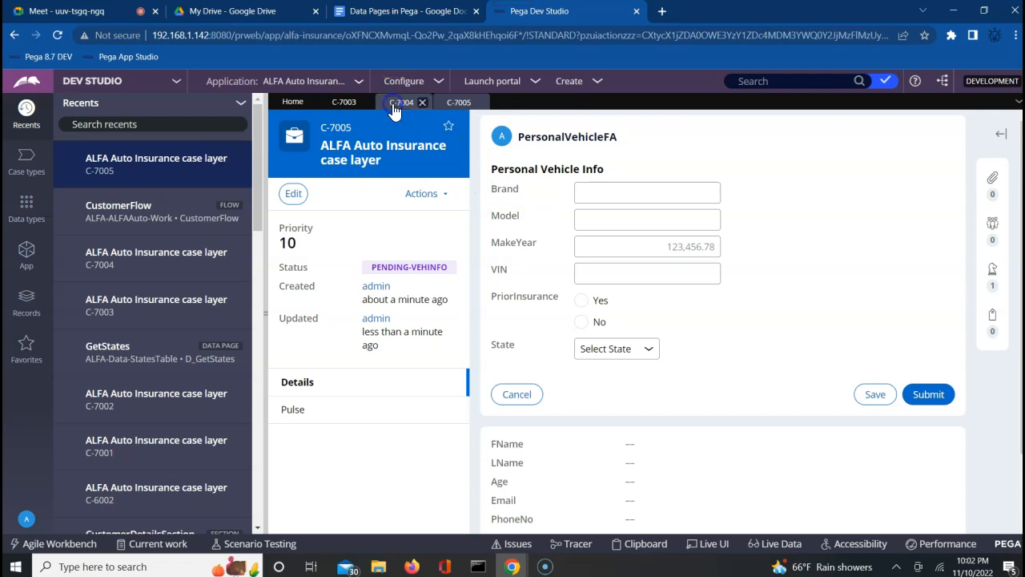
{"action": "left_click", "coordinate": [365, 102]}
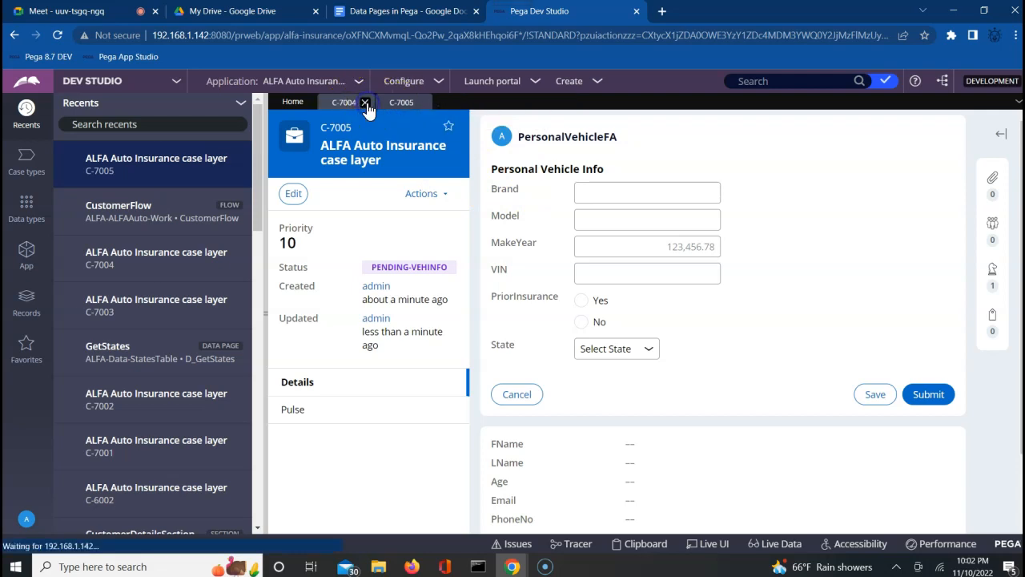
{"action": "left_click", "coordinate": [365, 103]}
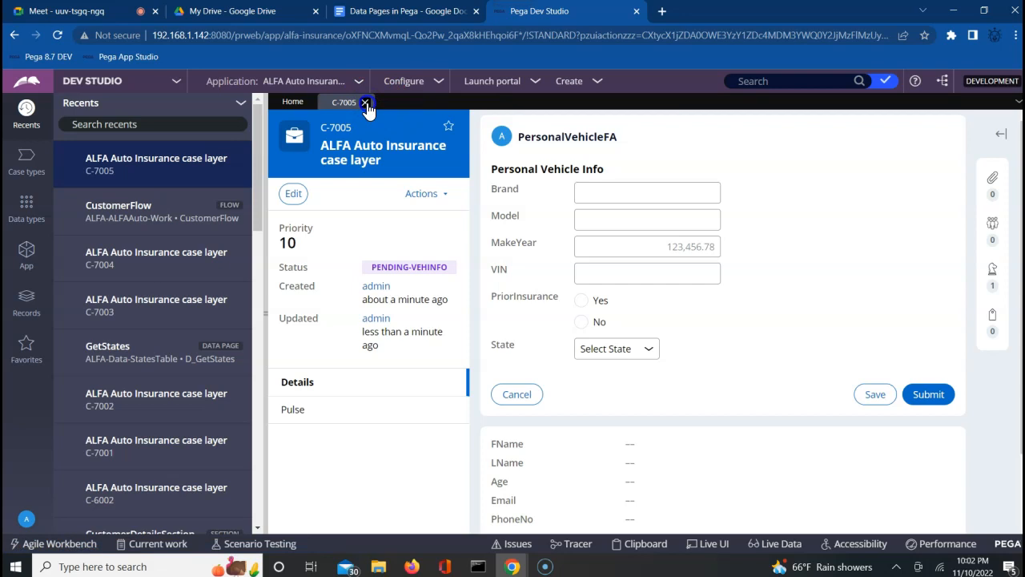
{"action": "left_click", "coordinate": [365, 102]}
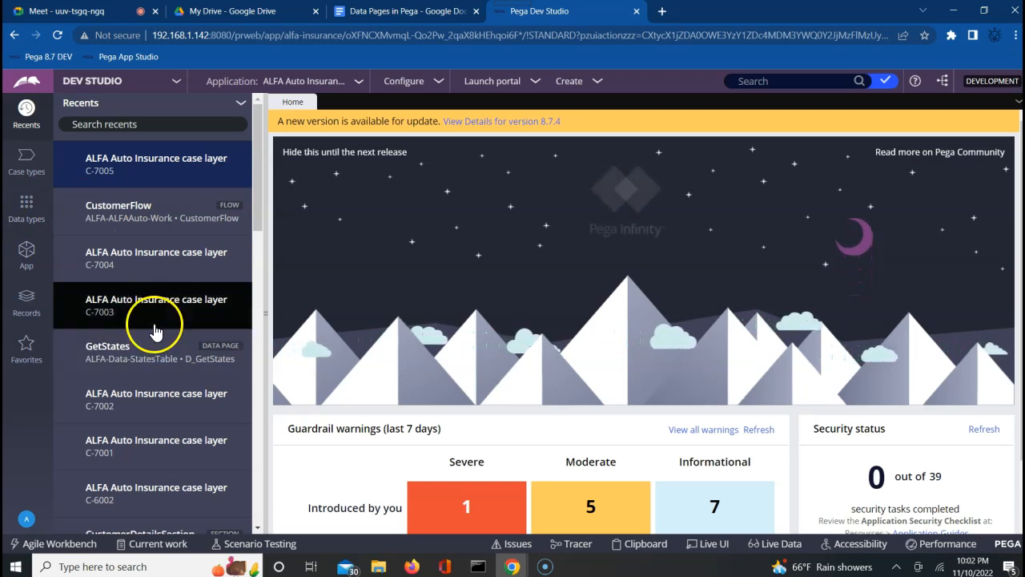
Set the GetStates data page scope to Node and save, which fails on the blank Access Group.
{"action": "left_click", "coordinate": [142, 357]}
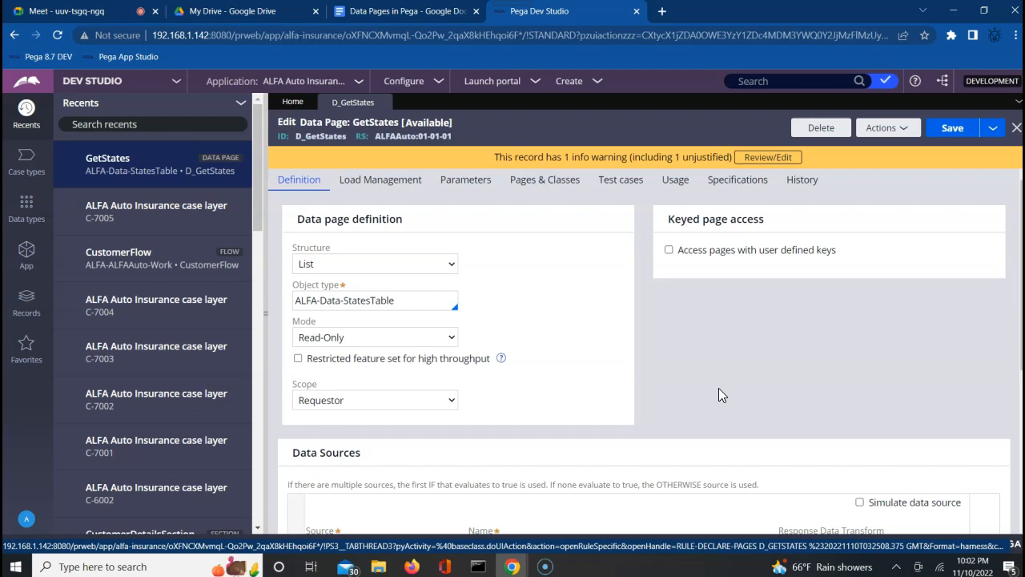
{"action": "left_click", "coordinate": [446, 411]}
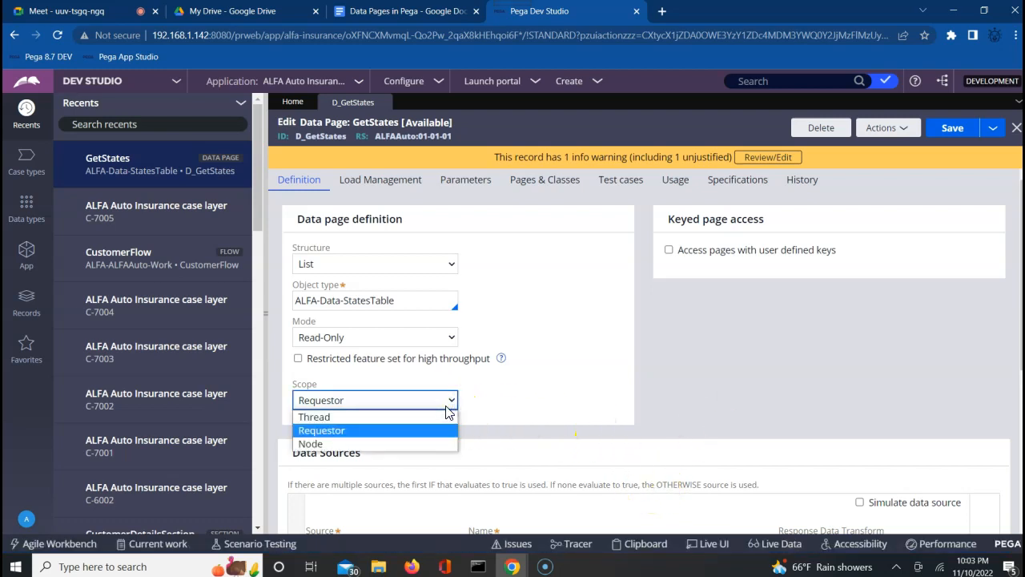
{"action": "left_click", "coordinate": [382, 447]}
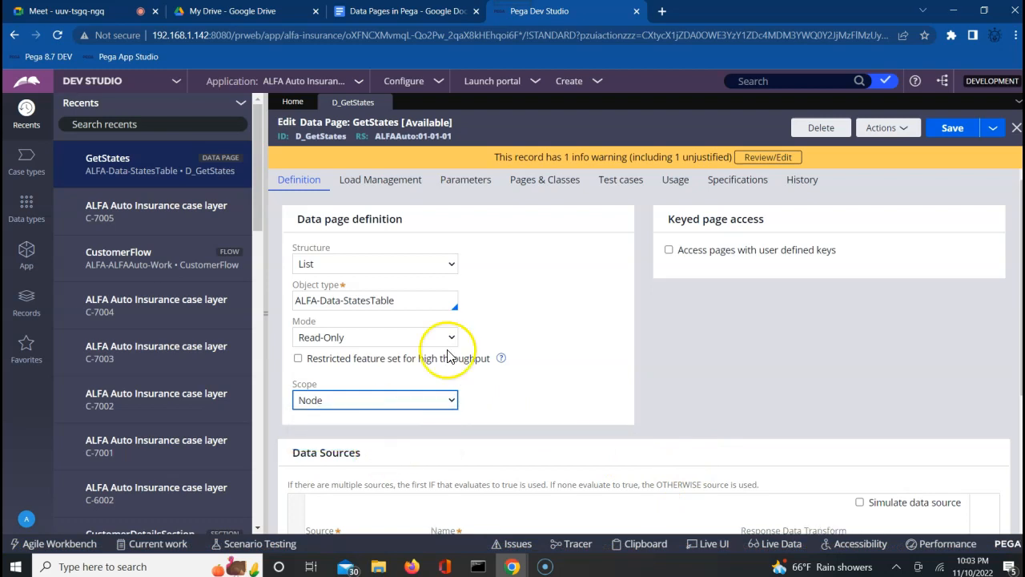
{"action": "left_click", "coordinate": [948, 132]}
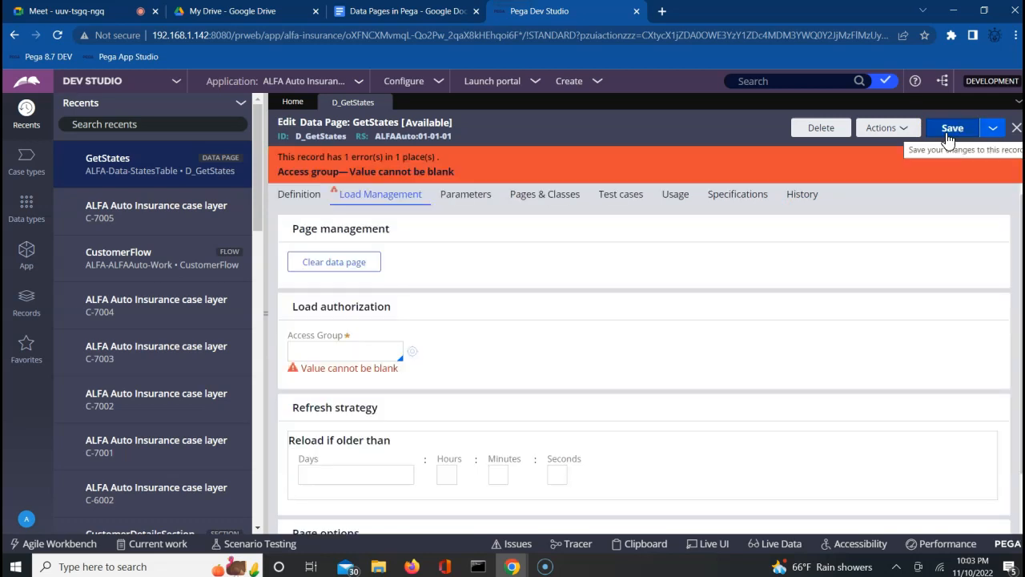
{"action": "left_click", "coordinate": [343, 358]}
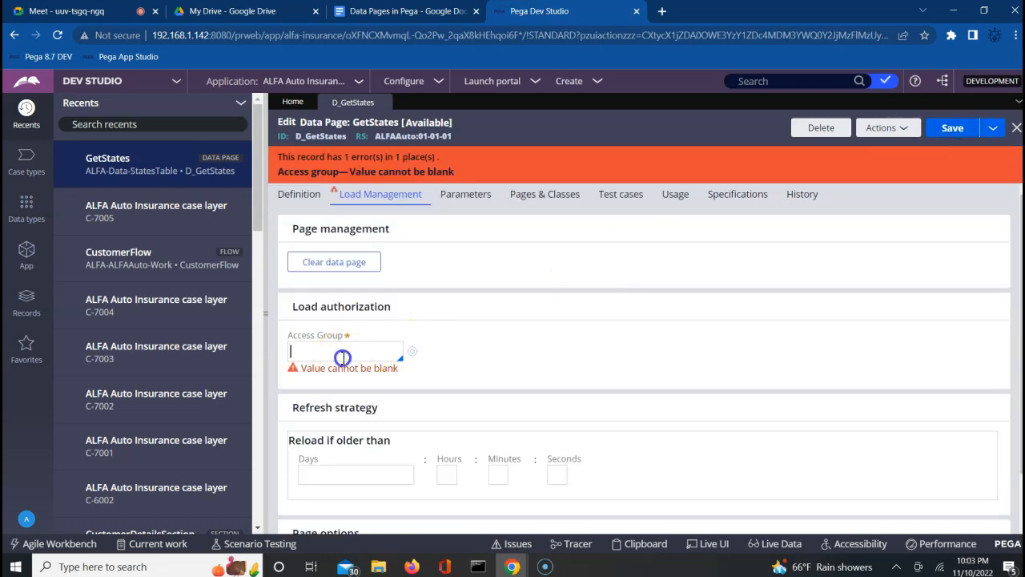
{"action": "left_click", "coordinate": [296, 194]}
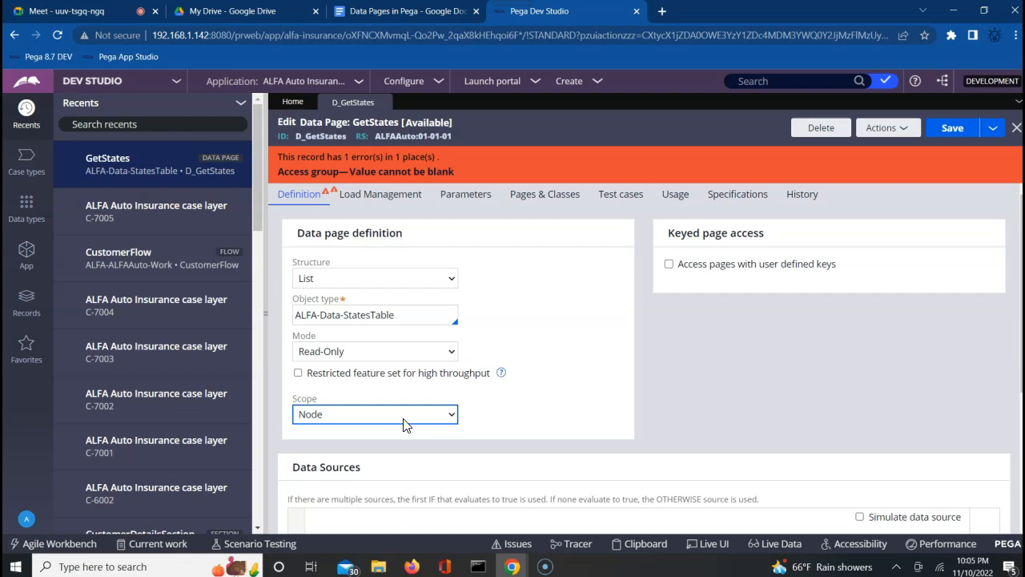
Review the Thread, Requestor and Node scope options, keep Node, then switch to the Google Meet call.
{"action": "left_click", "coordinate": [361, 423]}
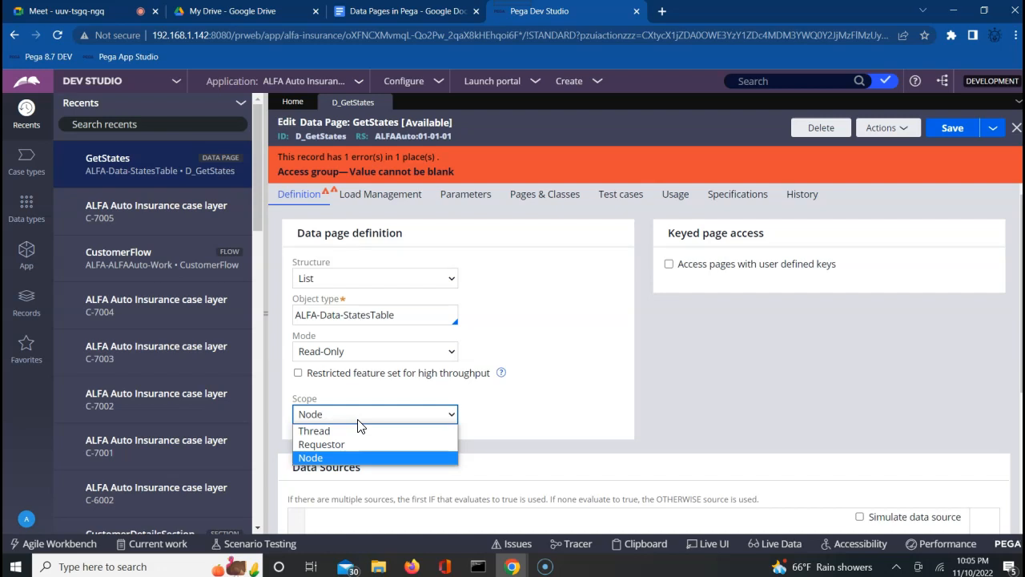
{"action": "left_click", "coordinate": [532, 349]}
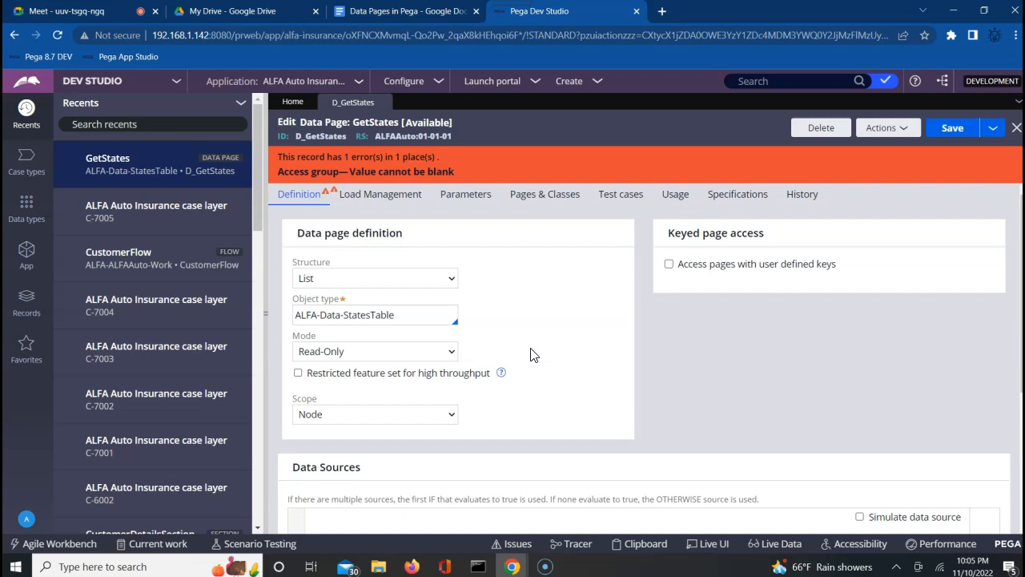
{"action": "left_click", "coordinate": [423, 414]}
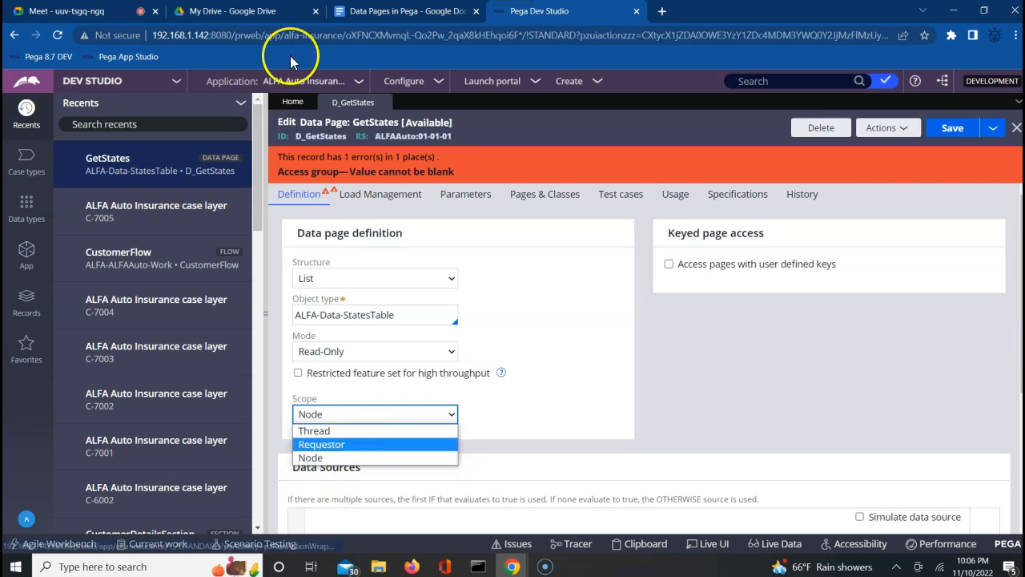
{"action": "left_click", "coordinate": [107, 16]}
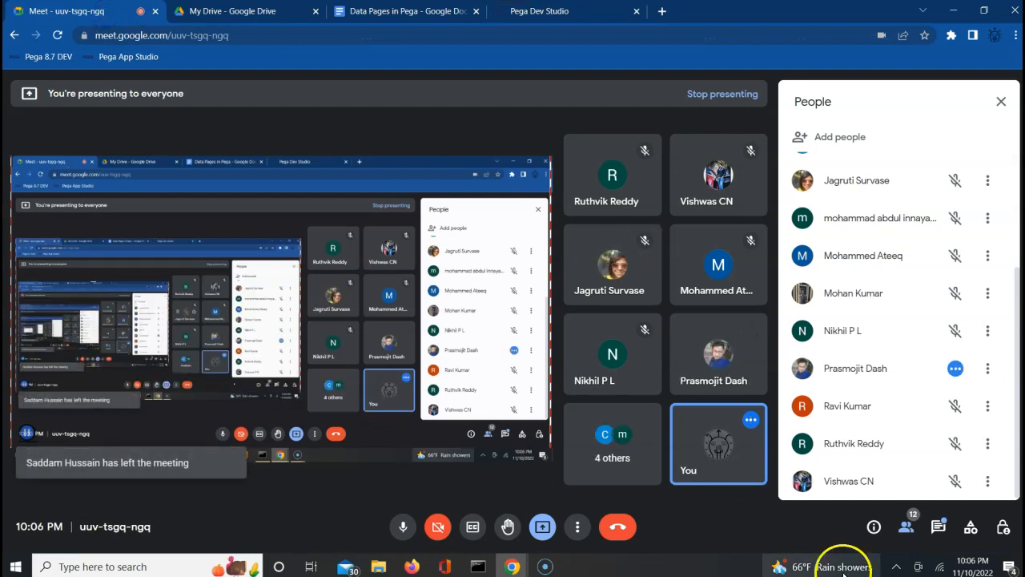
Check the Google Meet in-call messages, then return to the D_GetStates page in Pega Dev Studio.
{"action": "left_click", "coordinate": [939, 529]}
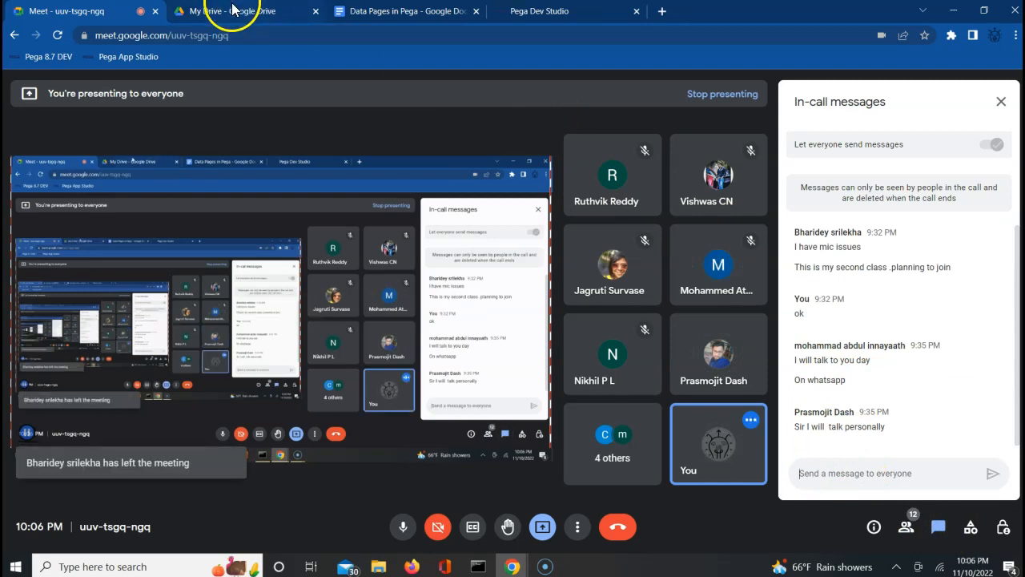
{"action": "left_click", "coordinate": [529, 14]}
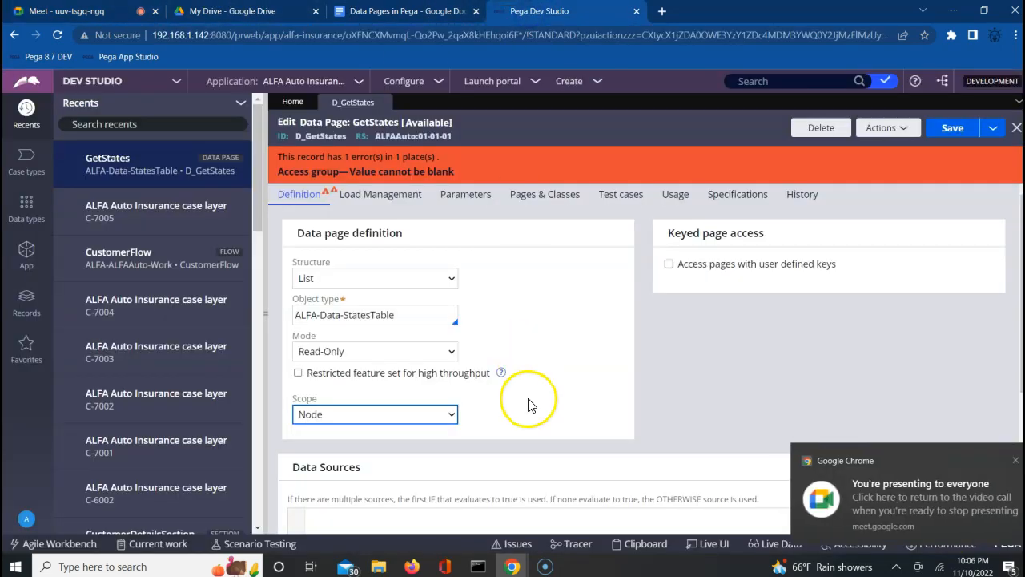
Show the D_GetStates Load Management tab with its Access Group and refresh strategy fields.
{"action": "left_click", "coordinate": [664, 372]}
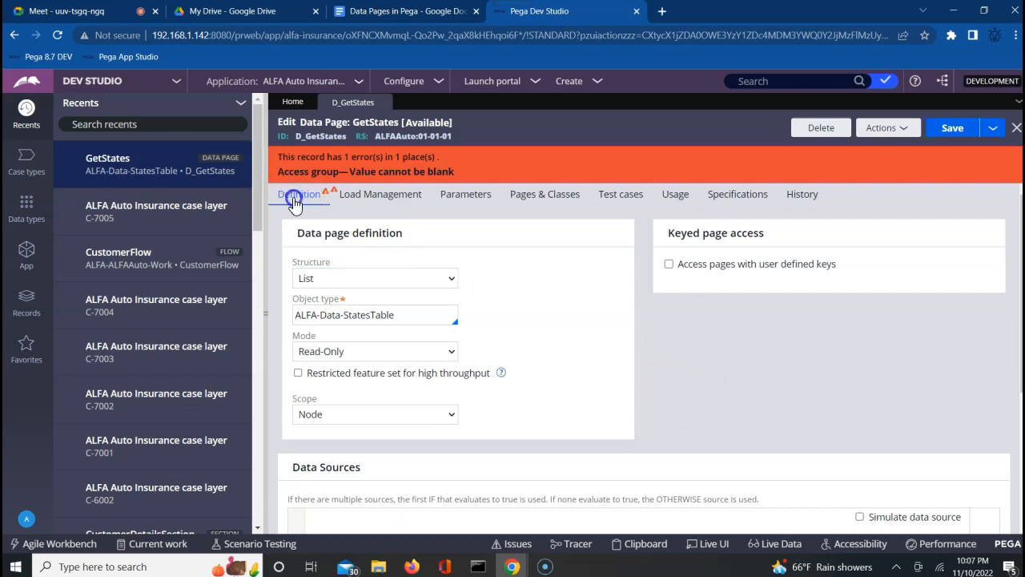
{"action": "left_click", "coordinate": [369, 197]}
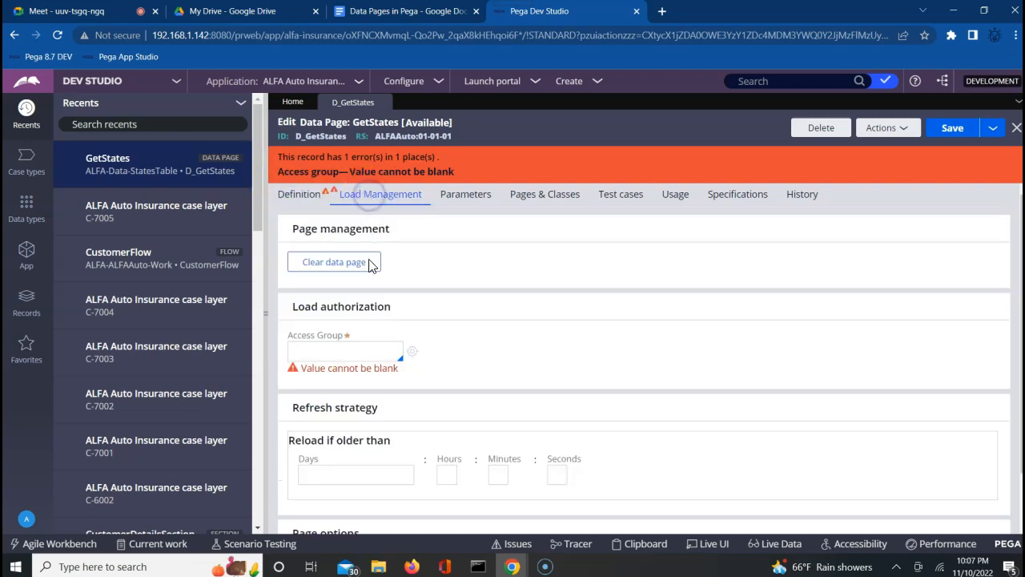
Set the Access Group to ALFAAuto:Authors and admit the waiting guest into the Meet call.
{"action": "left_click", "coordinate": [321, 358]}
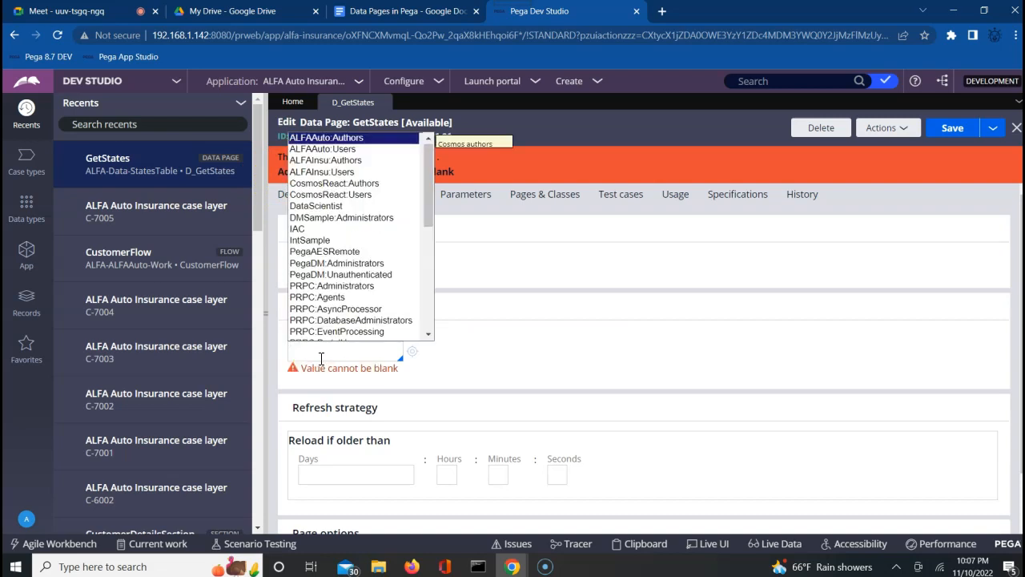
{"action": "key", "text": "Return"}
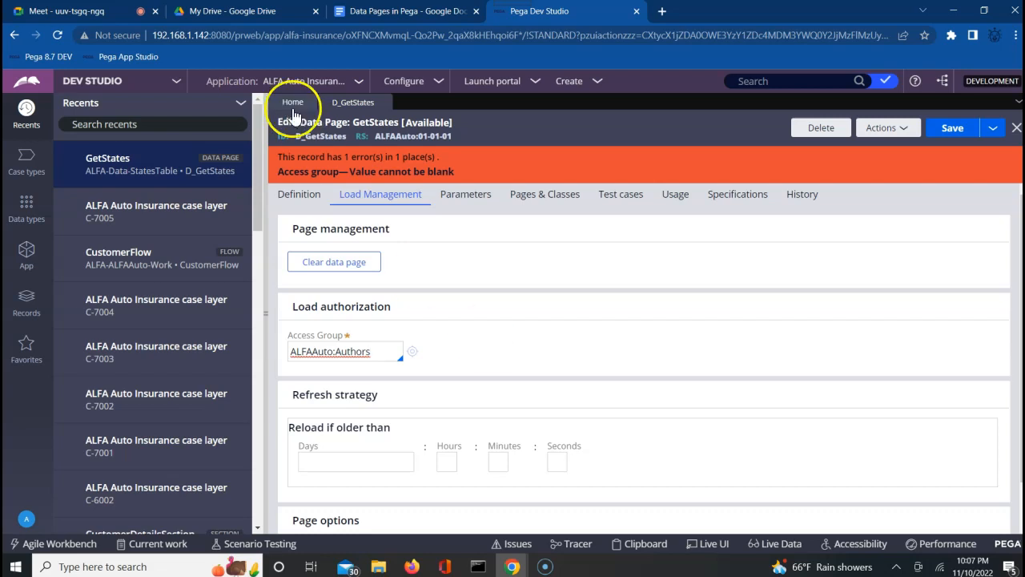
{"action": "left_click", "coordinate": [102, 12]}
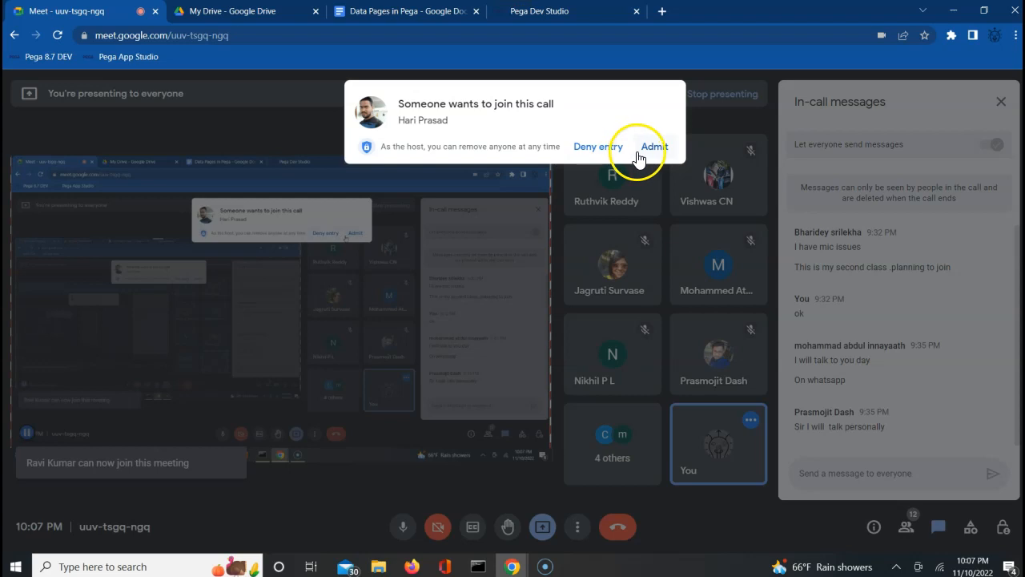
{"action": "left_click", "coordinate": [641, 150]}
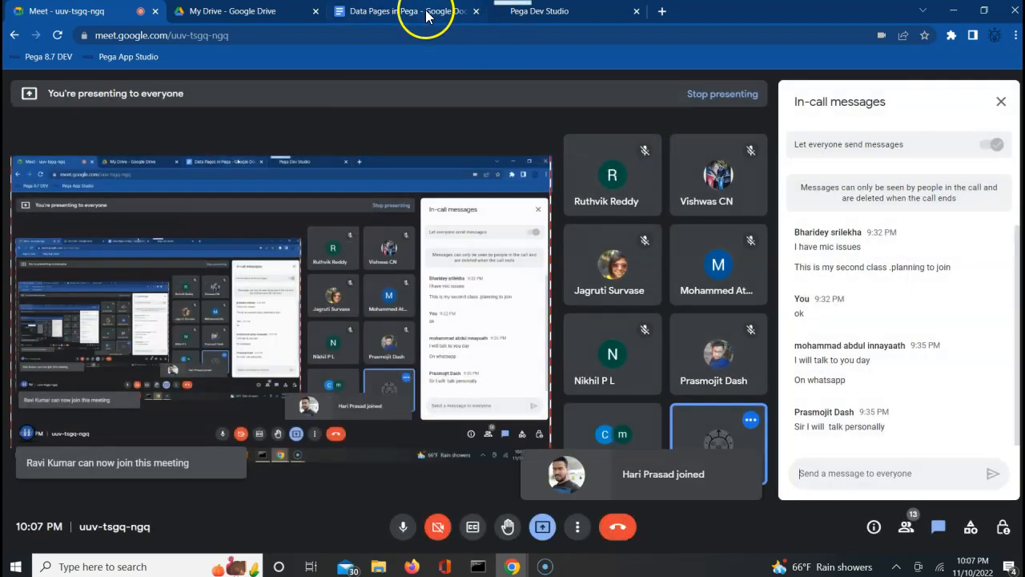
{"action": "left_click", "coordinate": [426, 13]}
{"action": "left_click", "coordinate": [579, 13]}
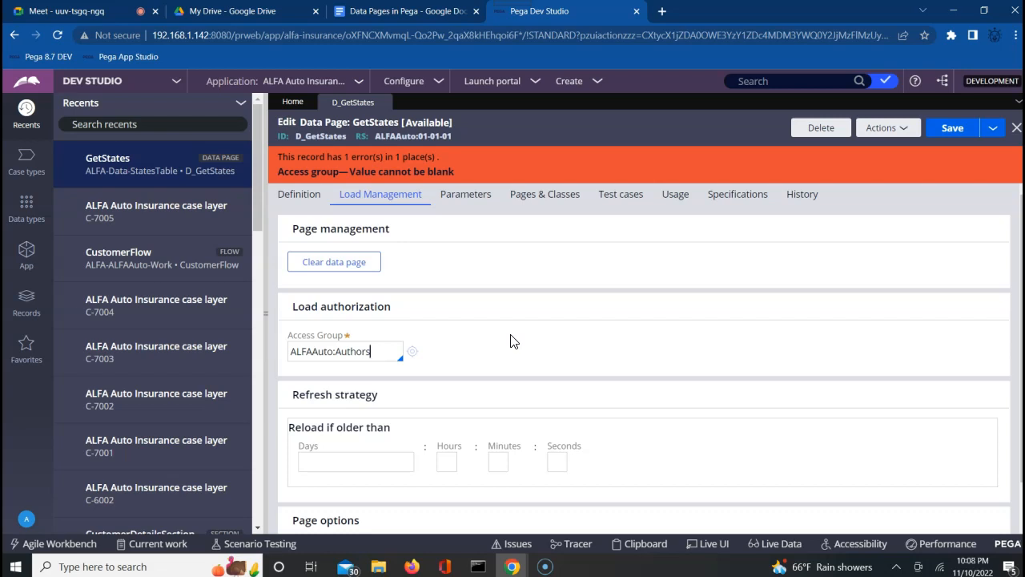
Confirm the ALFAAuto:Authors access group value and return to the Definition settings.
{"action": "triple_click", "coordinate": [370, 352]}
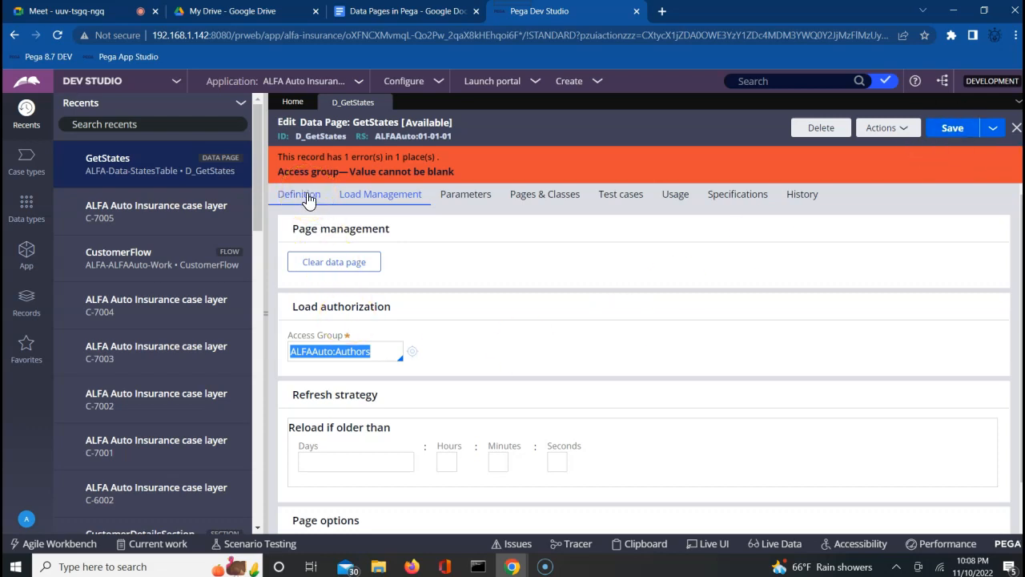
{"action": "left_click", "coordinate": [337, 358]}
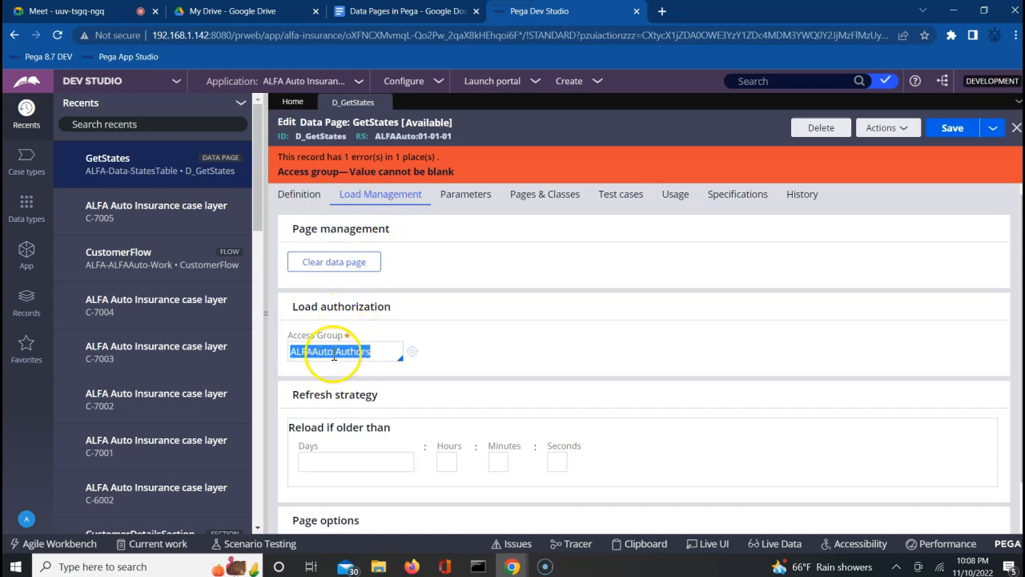
{"action": "left_click", "coordinate": [298, 193]}
{"action": "left_click", "coordinate": [519, 270]}
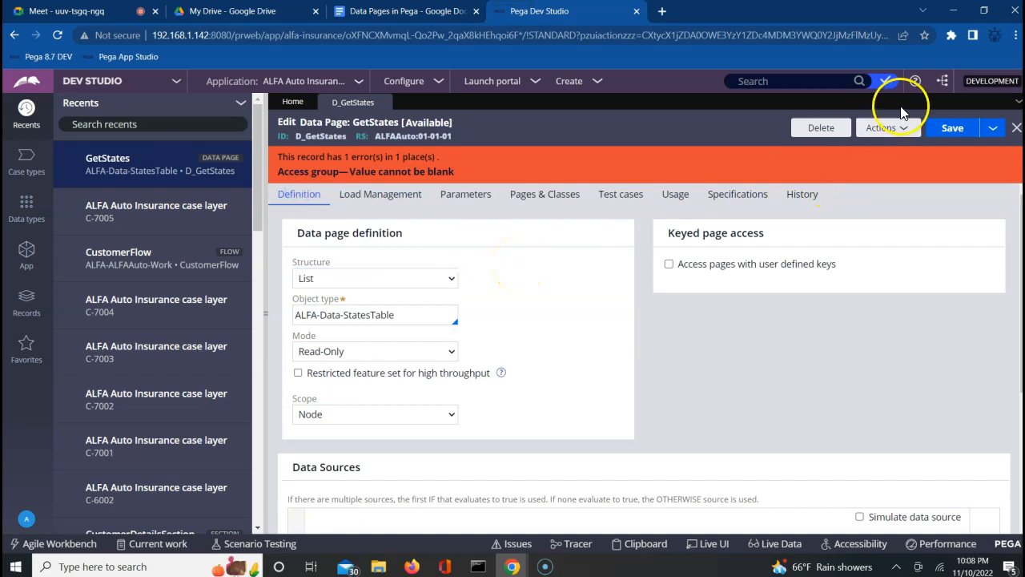
Save D_GetStates so the access-group error clears, and recheck its Node scope.
{"action": "left_click", "coordinate": [953, 130]}
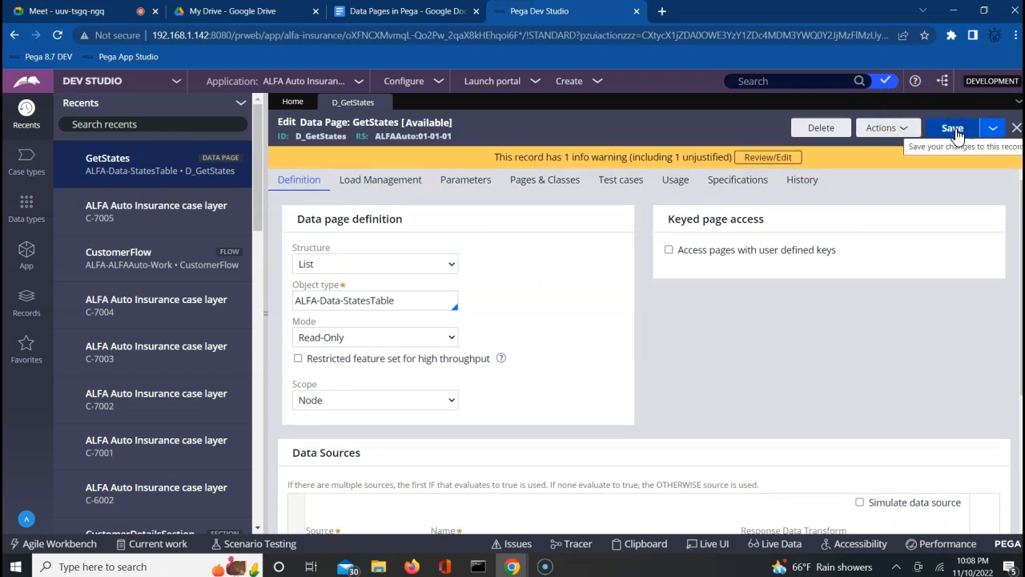
{"action": "left_click", "coordinate": [362, 397]}
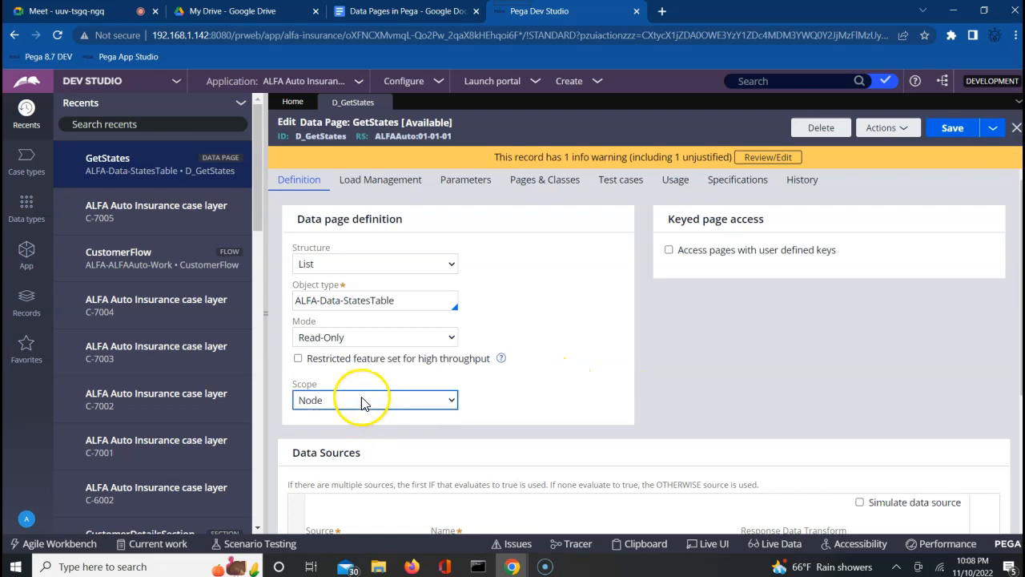
{"action": "left_click", "coordinate": [491, 421]}
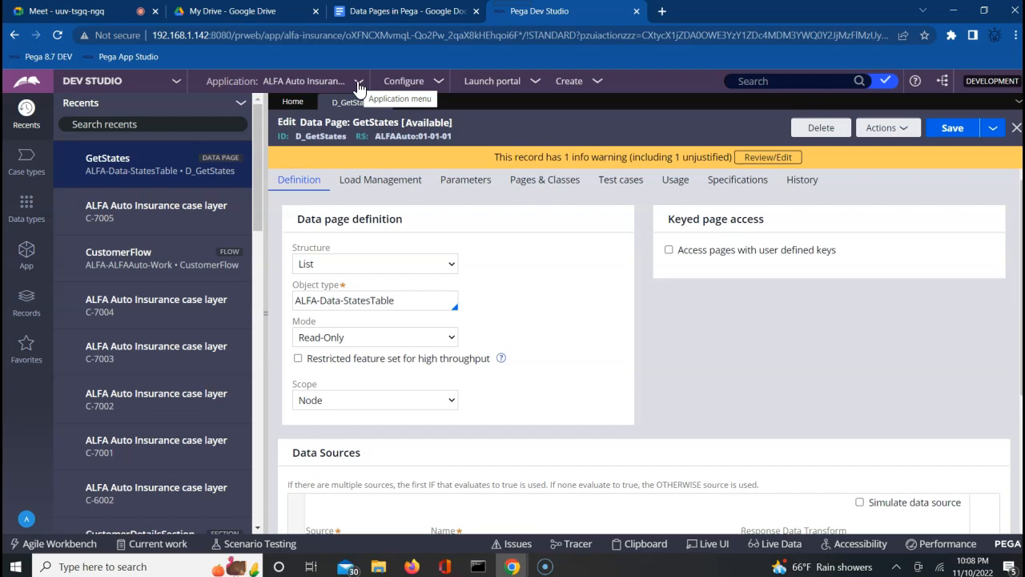
{"action": "left_click", "coordinate": [25, 520]}
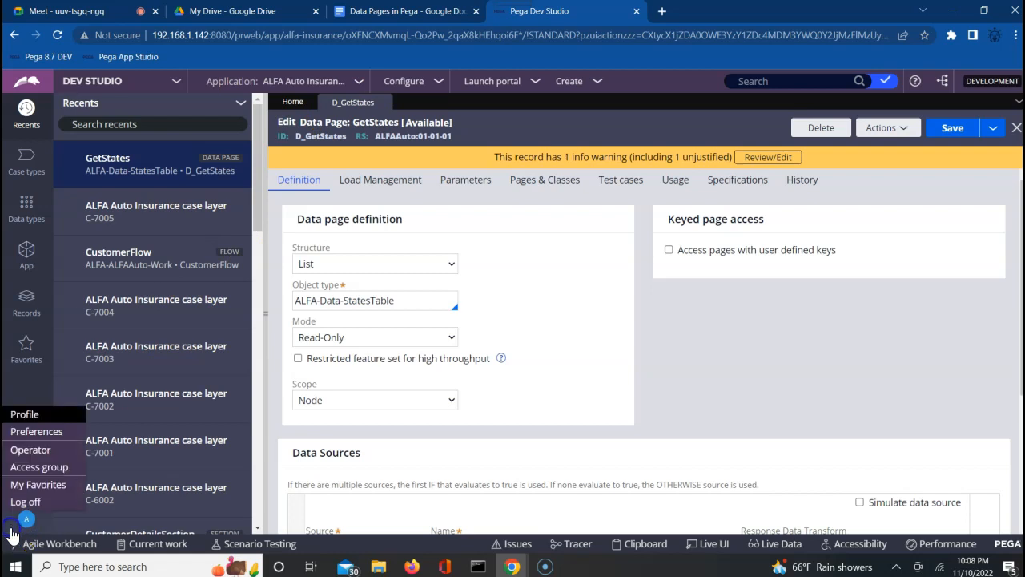
Save the current operator as a new record with description 'user' and Operator ID prefix 'user'.
{"action": "left_click", "coordinate": [32, 451]}
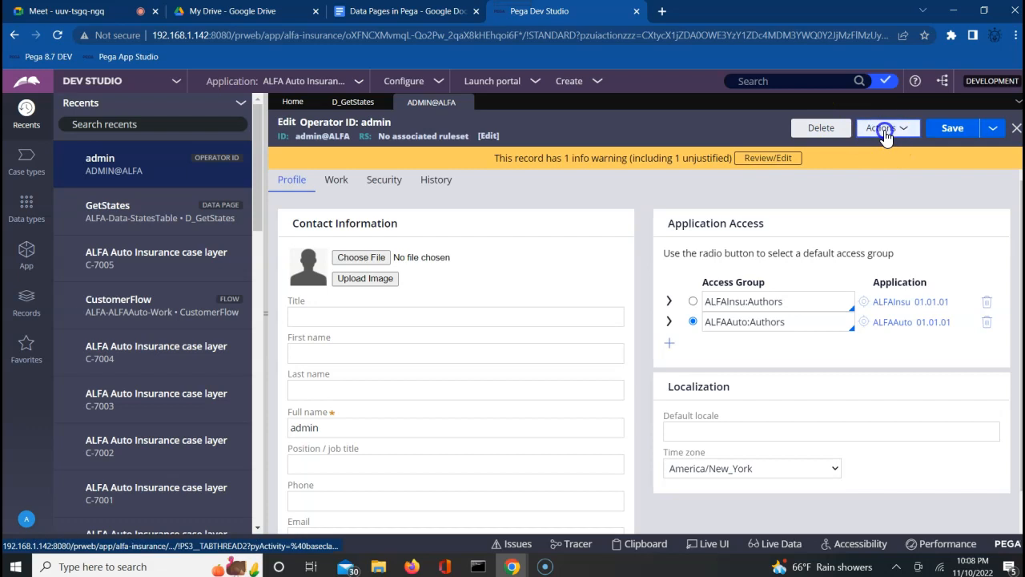
{"action": "left_click", "coordinate": [881, 129]}
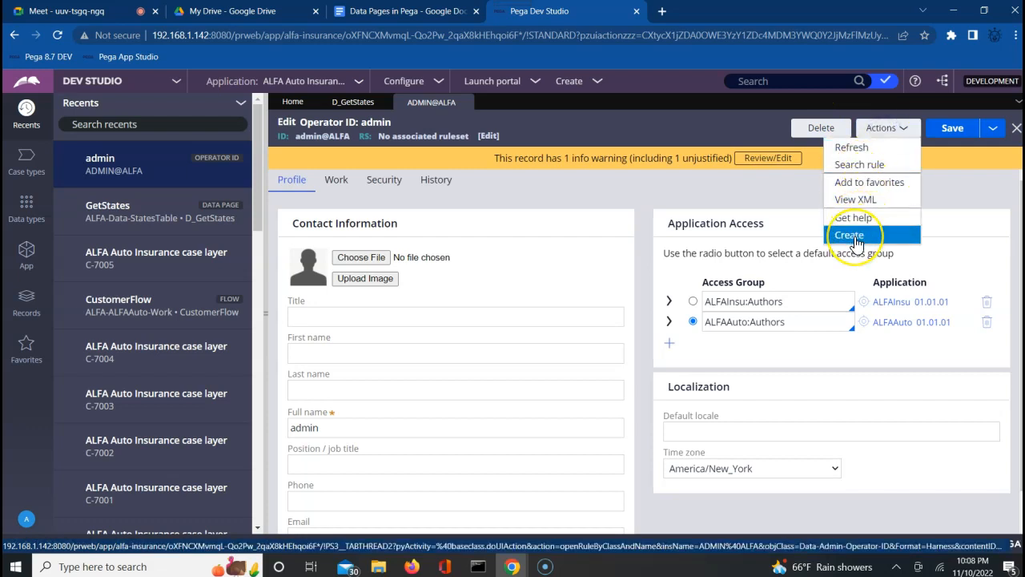
{"action": "left_click", "coordinate": [993, 133]}
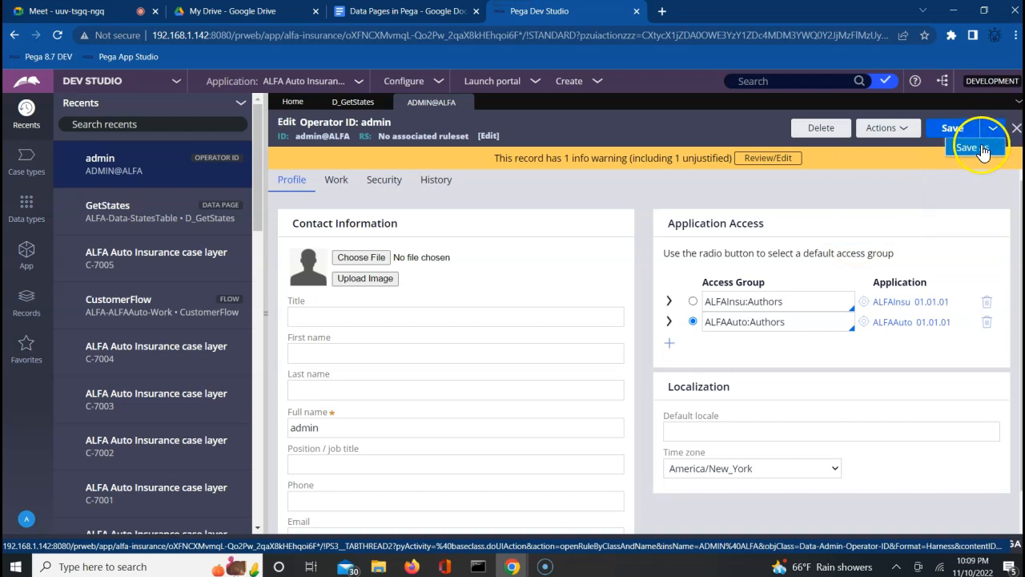
{"action": "left_click", "coordinate": [973, 147]}
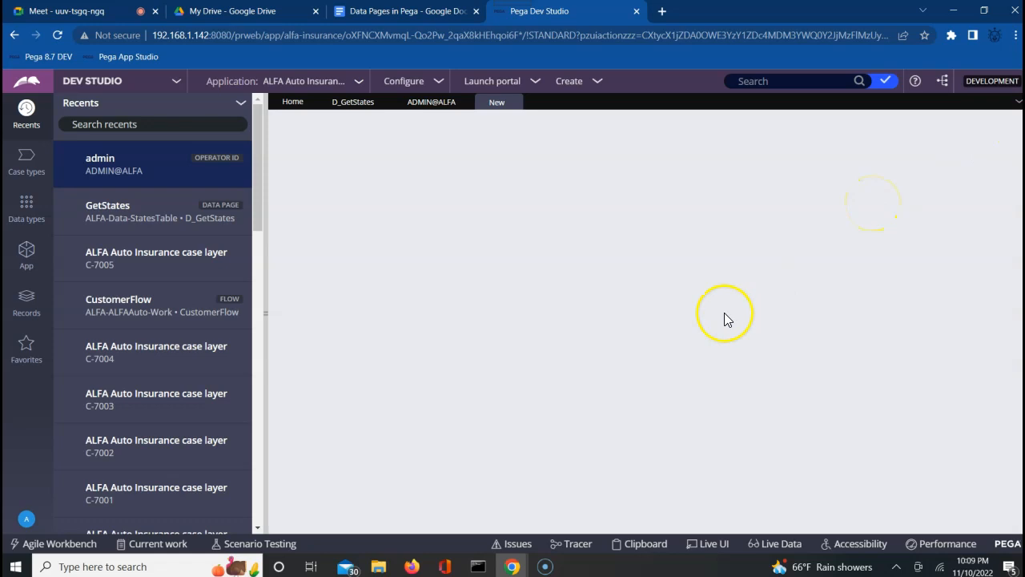
{"action": "left_click", "coordinate": [595, 329]}
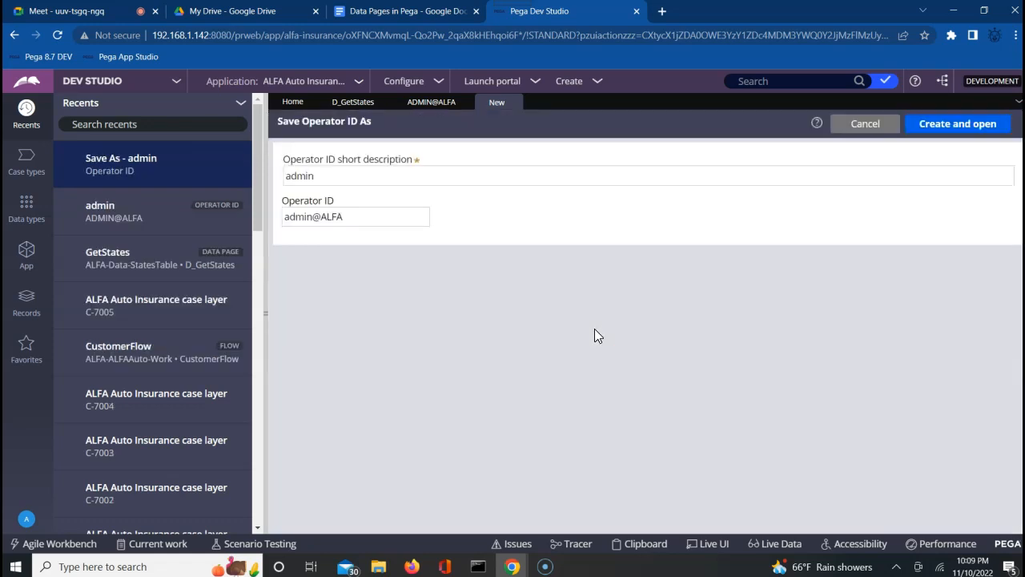
{"action": "double_click", "coordinate": [292, 177]}
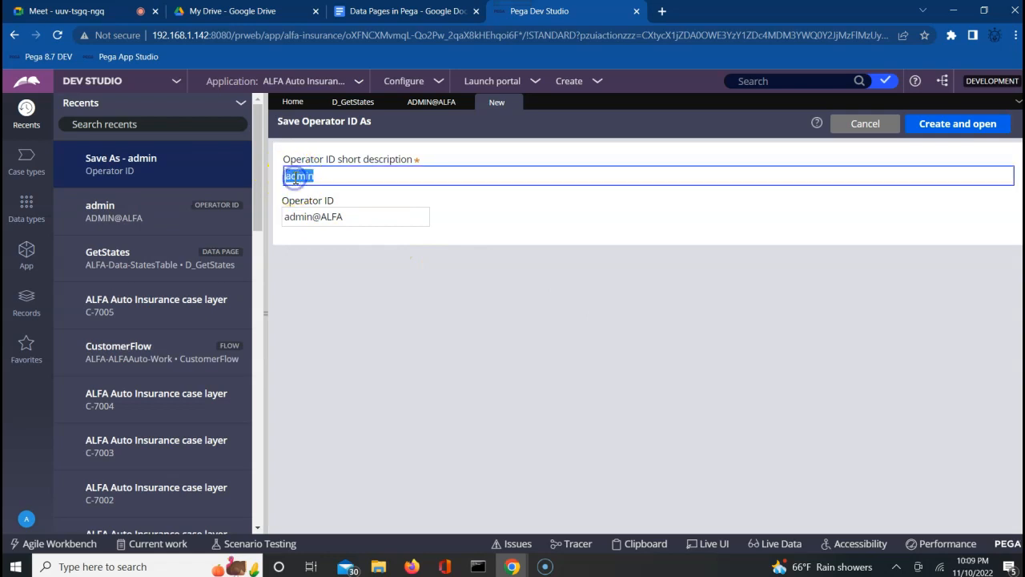
{"action": "type", "text": "user"}
{"action": "key", "text": "Tab"}
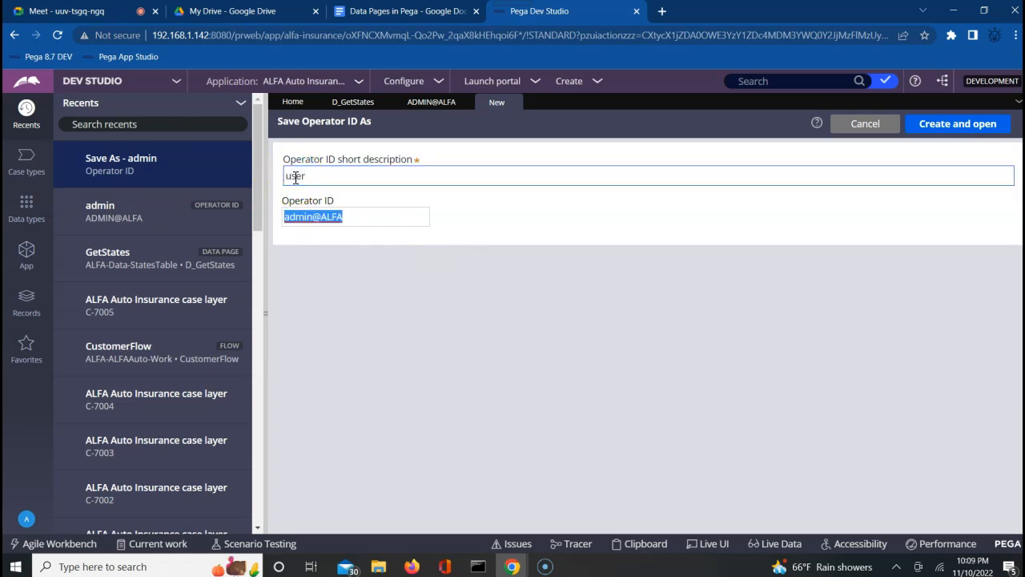
{"action": "key", "text": "Home"}
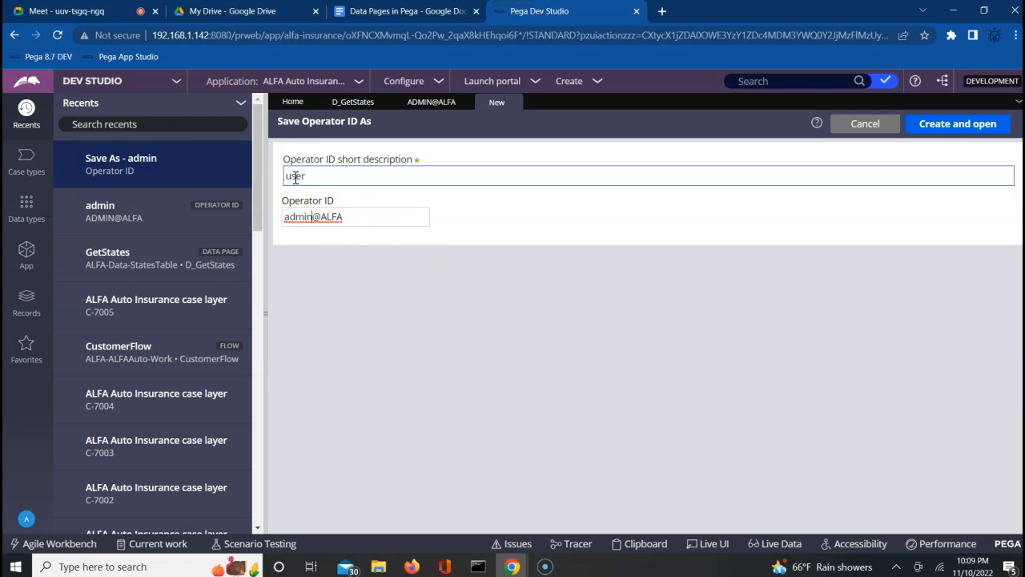
{"action": "key", "text": "Delete"}
{"action": "key", "text": "Delete"}
{"action": "key", "text": "Delete"}
{"action": "key", "text": "Delete"}
{"action": "key", "text": "Delete"}
{"action": "type", "text": "user"}
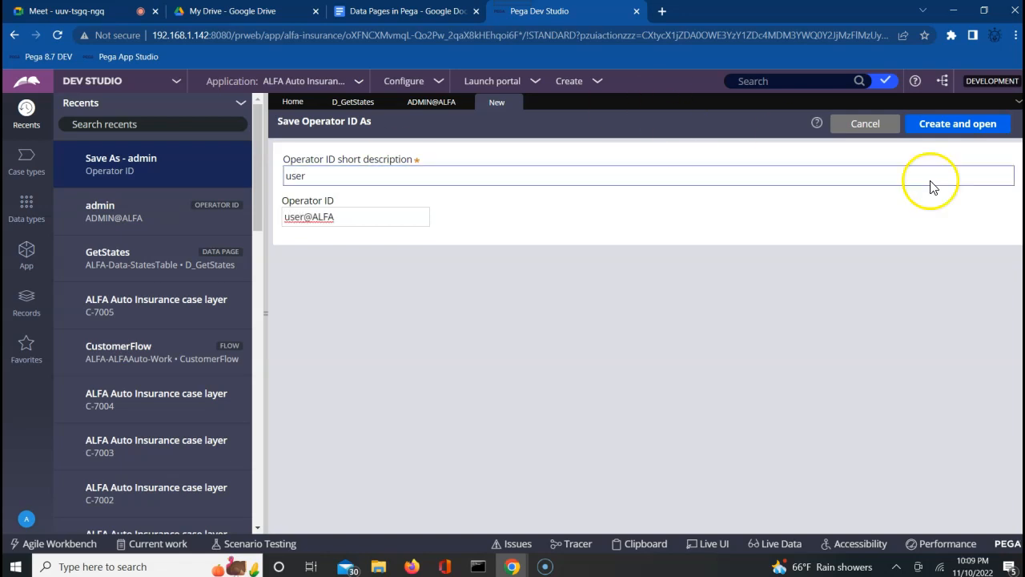
Create and save the new user operator, then select the server address up to /prweb.
{"action": "left_click", "coordinate": [955, 128]}
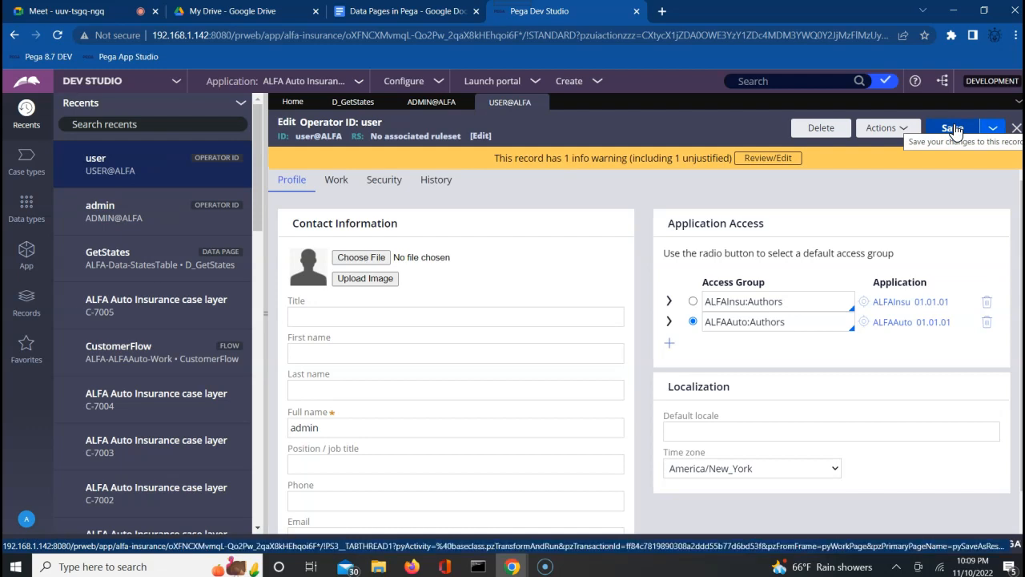
{"action": "left_click", "coordinate": [953, 131]}
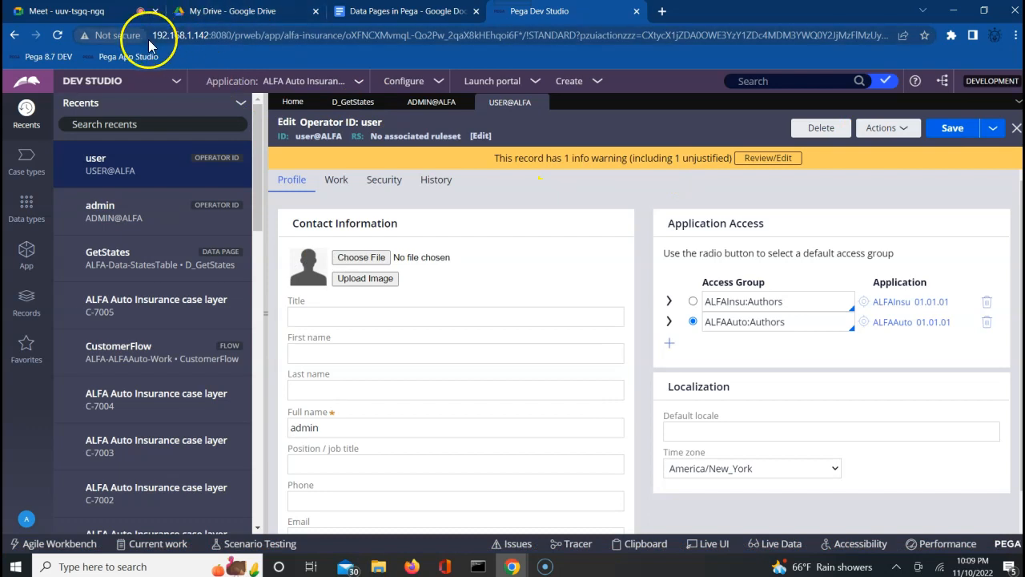
{"action": "left_click_drag", "start_coordinate": [150, 35], "coordinate": [340, 43]}
{"action": "key", "text": "ctrl+c"}
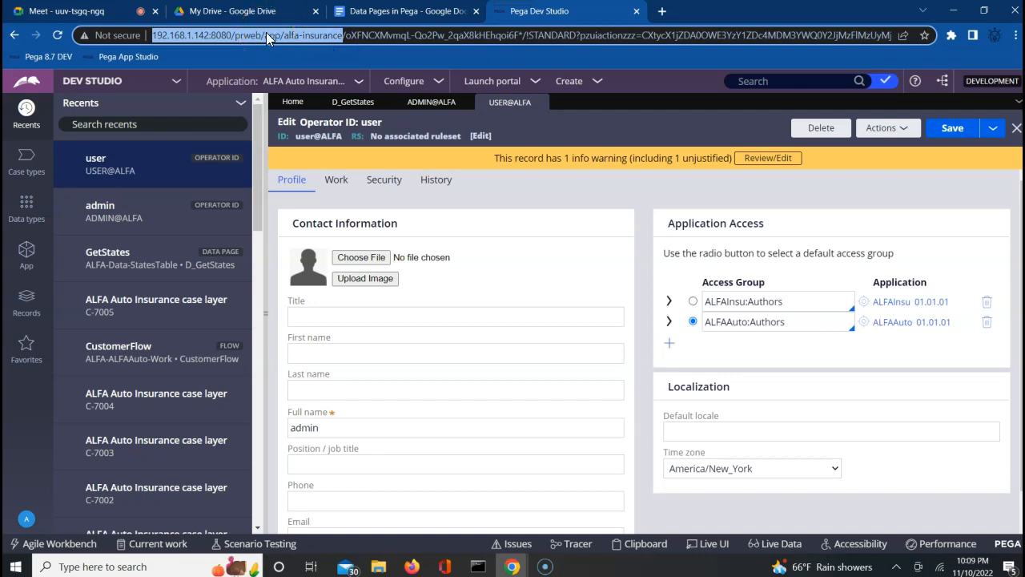
Change the D_GetStates scope from Node to Requestor and save the data page.
{"action": "left_click", "coordinate": [345, 104]}
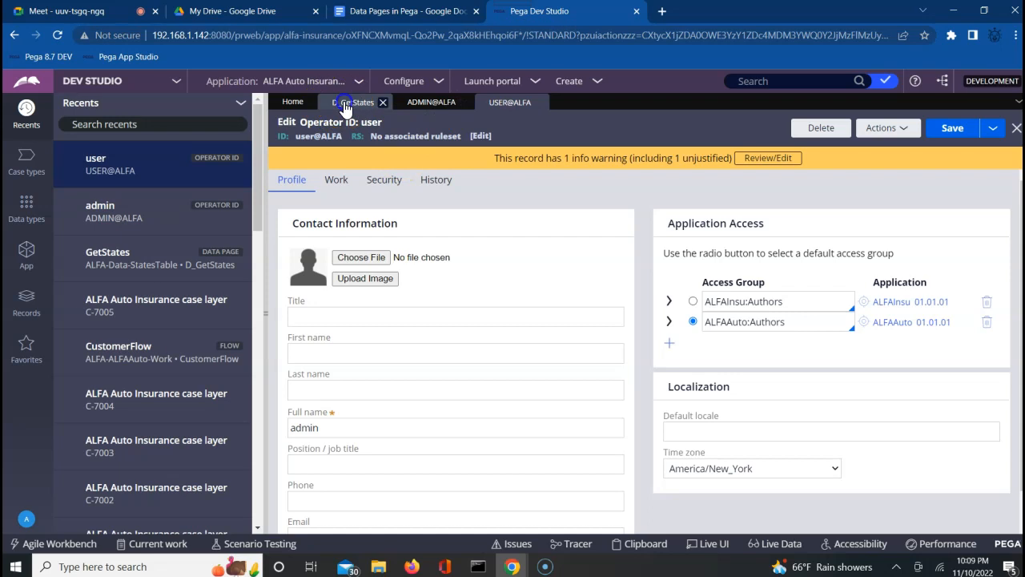
{"action": "left_click", "coordinate": [342, 408]}
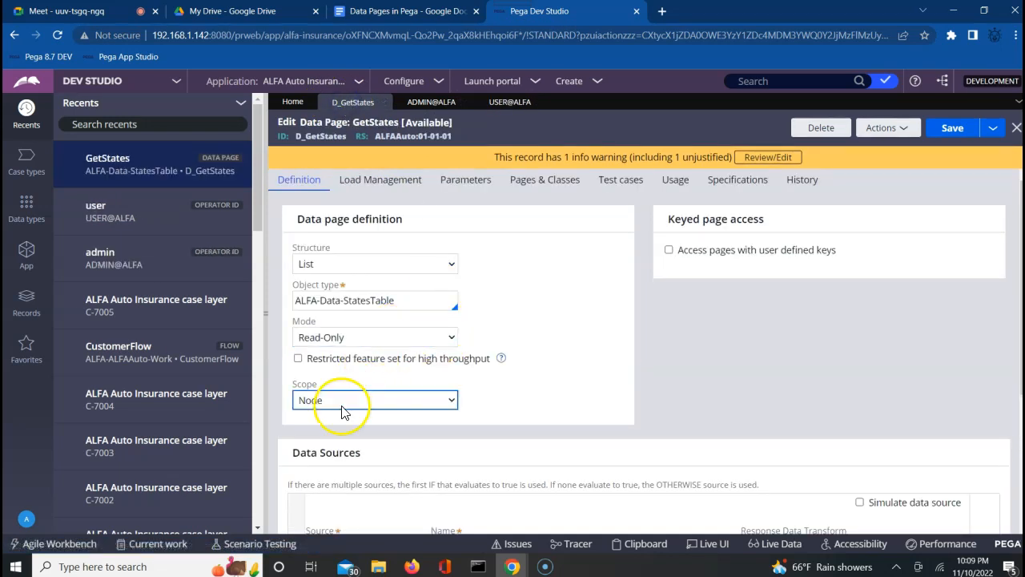
{"action": "left_click", "coordinate": [343, 409]}
{"action": "left_click", "coordinate": [337, 416]}
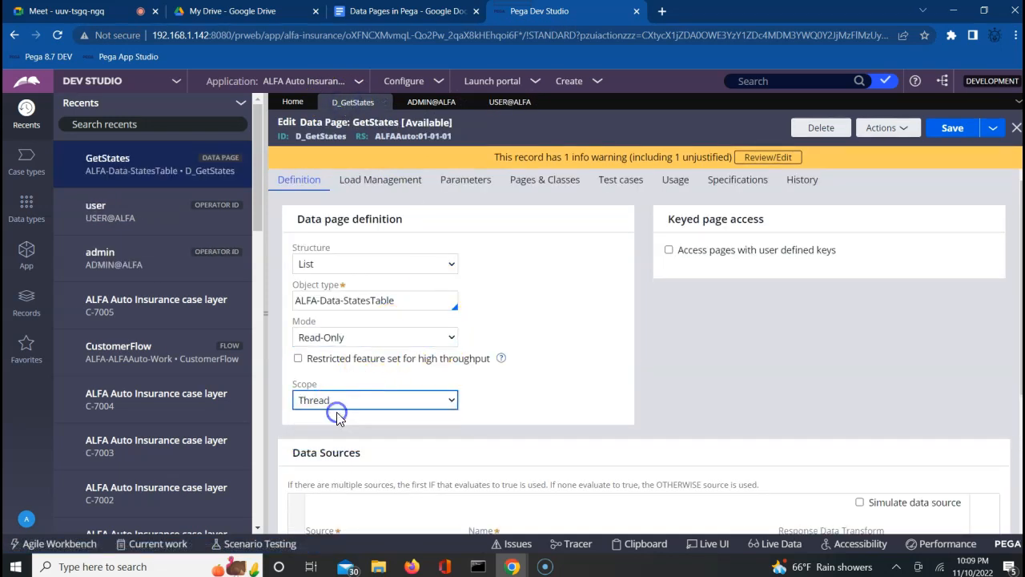
{"action": "left_click", "coordinate": [340, 408]}
{"action": "left_click", "coordinate": [335, 429]}
{"action": "left_click", "coordinate": [955, 130]}
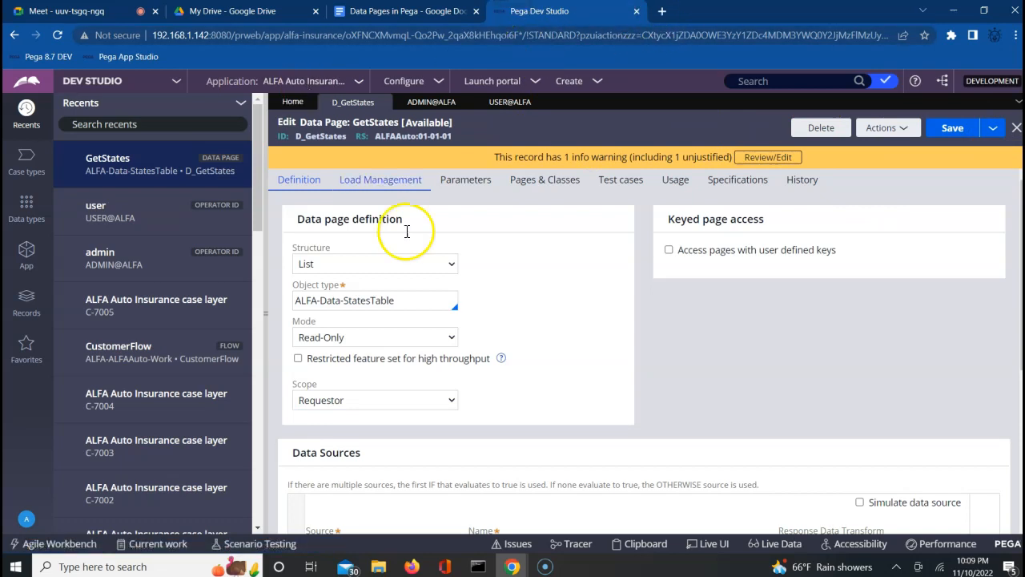
{"action": "left_click", "coordinate": [413, 567]}
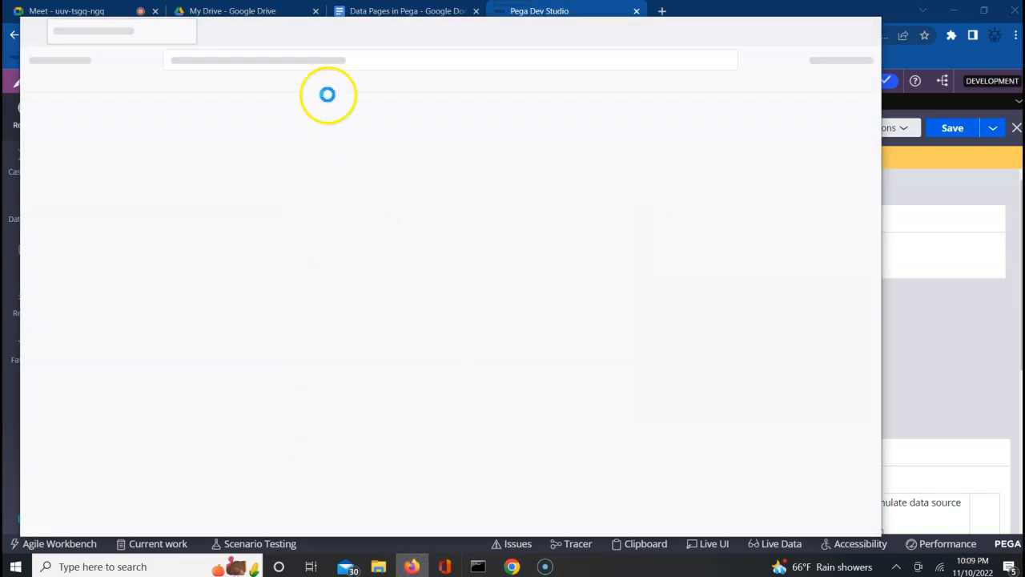
Open the copied Pega server URL in maximized Firefox and log in as the user operator, saving the login.
{"action": "left_click", "coordinate": [359, 62]}
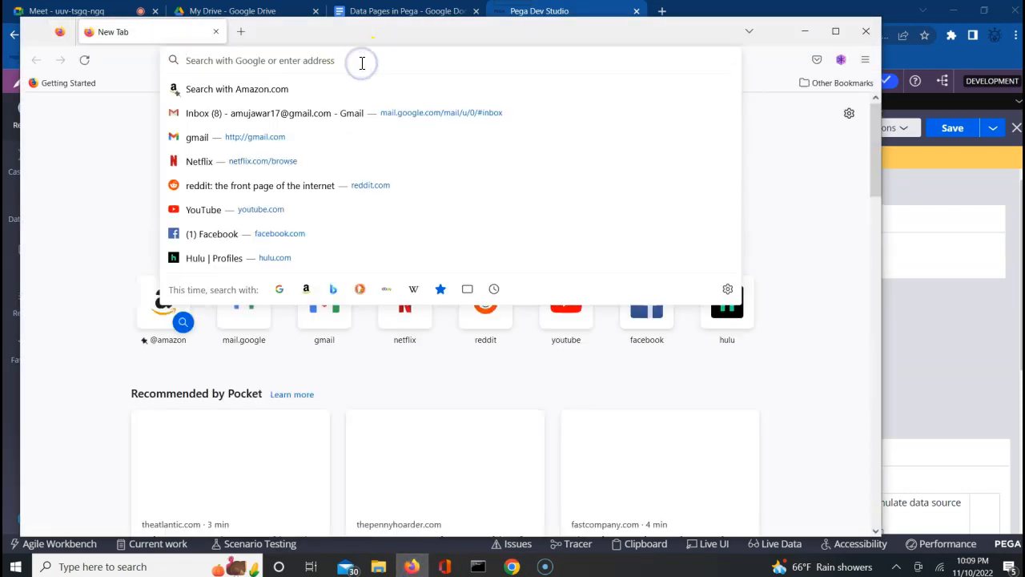
{"action": "key", "text": "ctrl+v"}
{"action": "key", "text": "Return"}
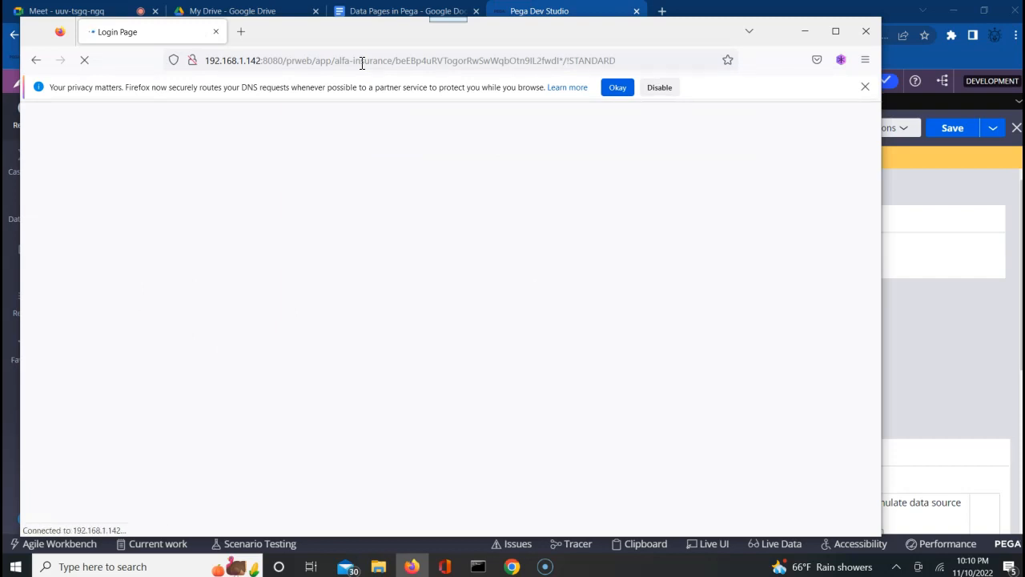
{"action": "left_click", "coordinate": [831, 34]}
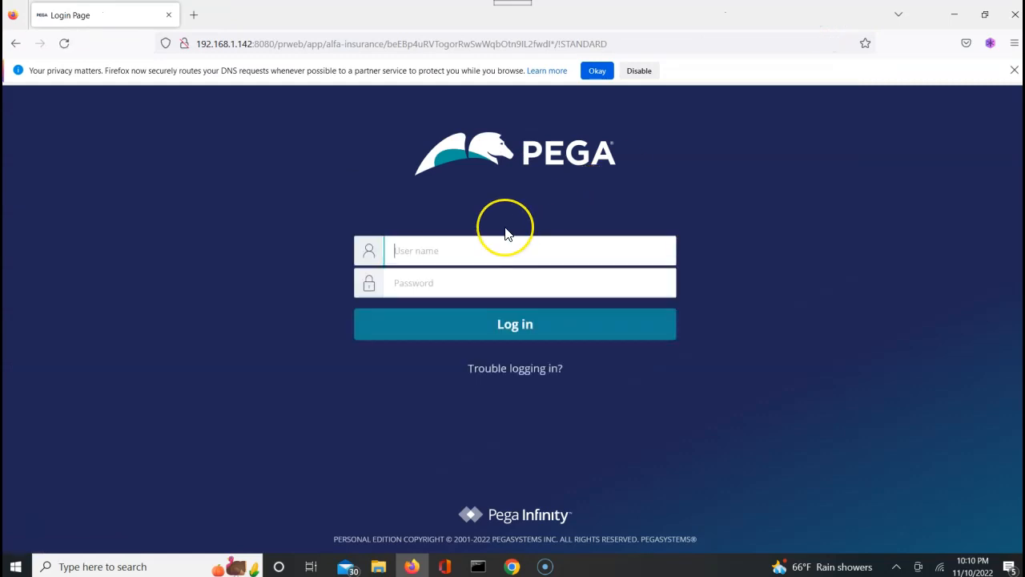
{"action": "type", "text": "user@ALFA"}
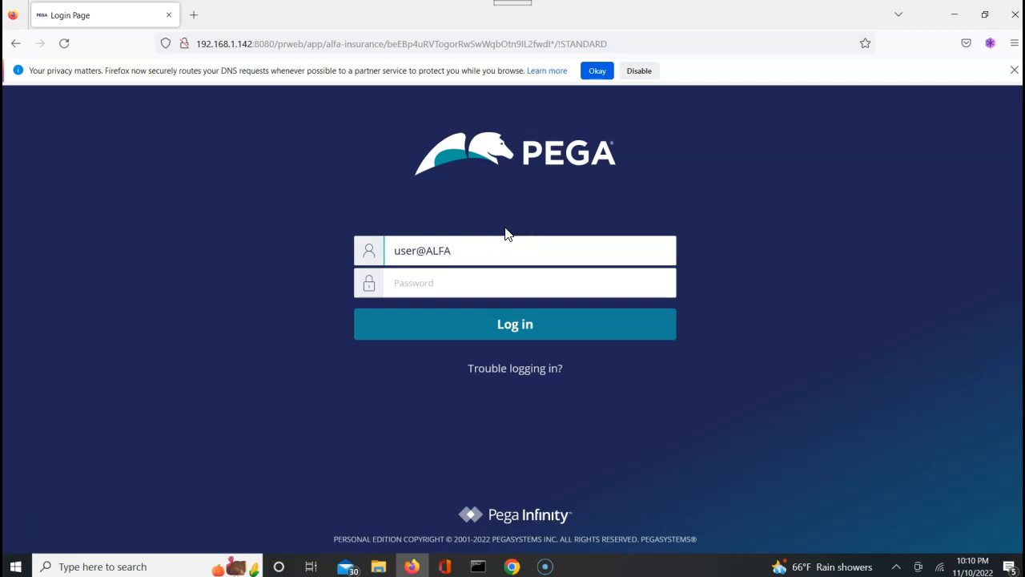
{"action": "left_click", "coordinate": [424, 282]}
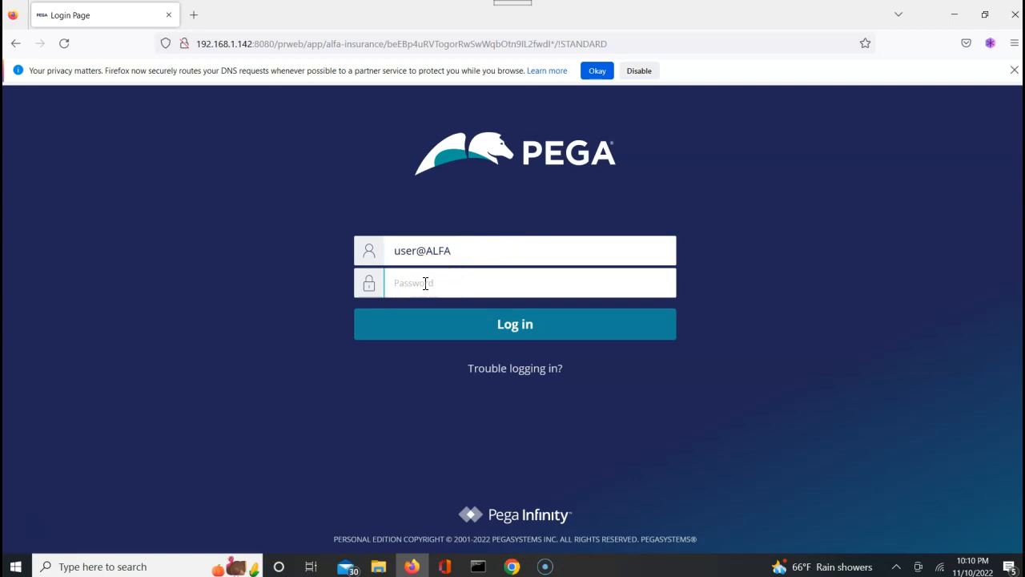
{"action": "type", "text": "rules"}
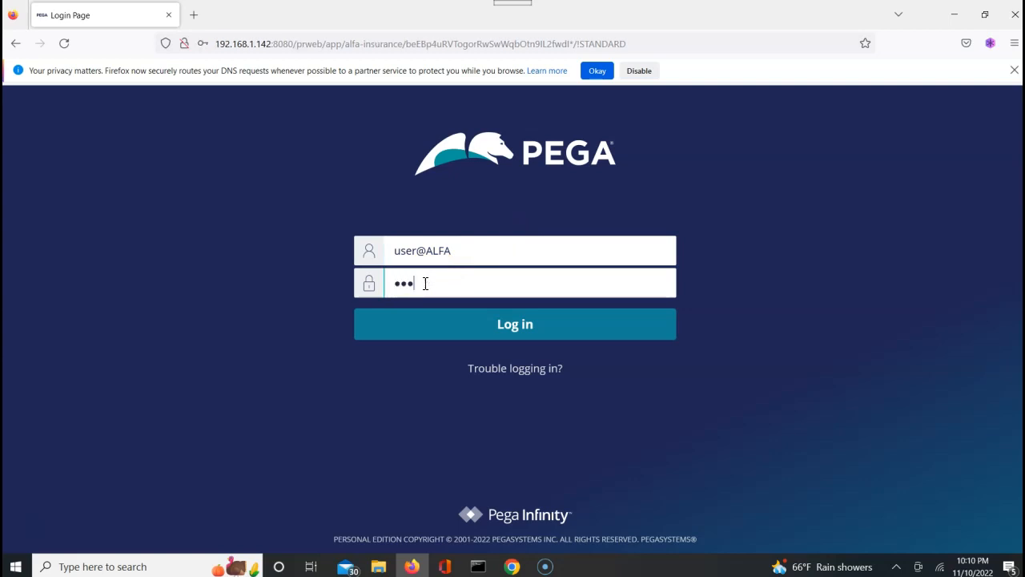
{"action": "key", "text": "Return"}
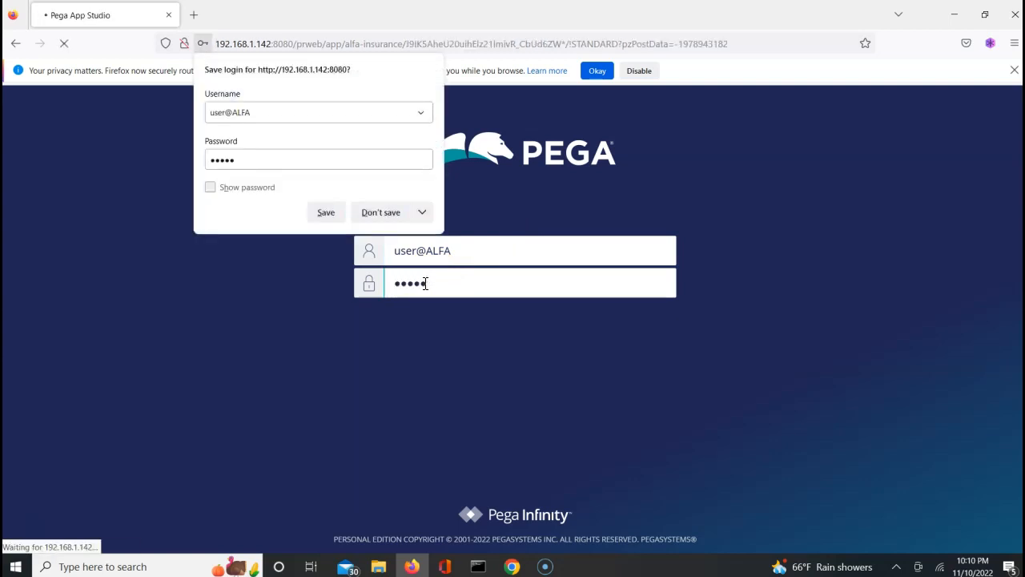
{"action": "left_click", "coordinate": [317, 213]}
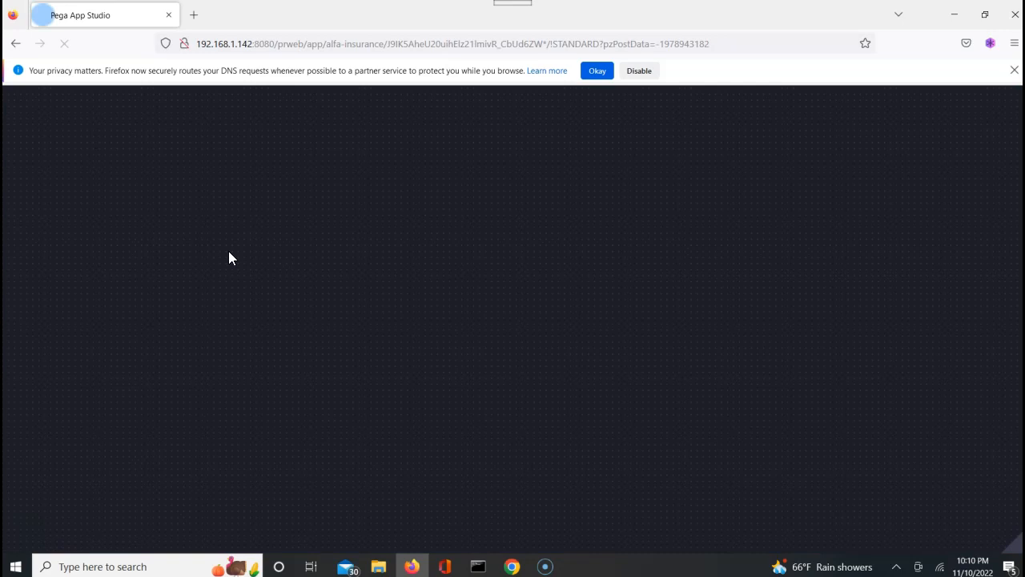
Dismiss the welcome message and switch the application to ALFA Auto Insurance.
{"action": "left_click", "coordinate": [299, 101]}
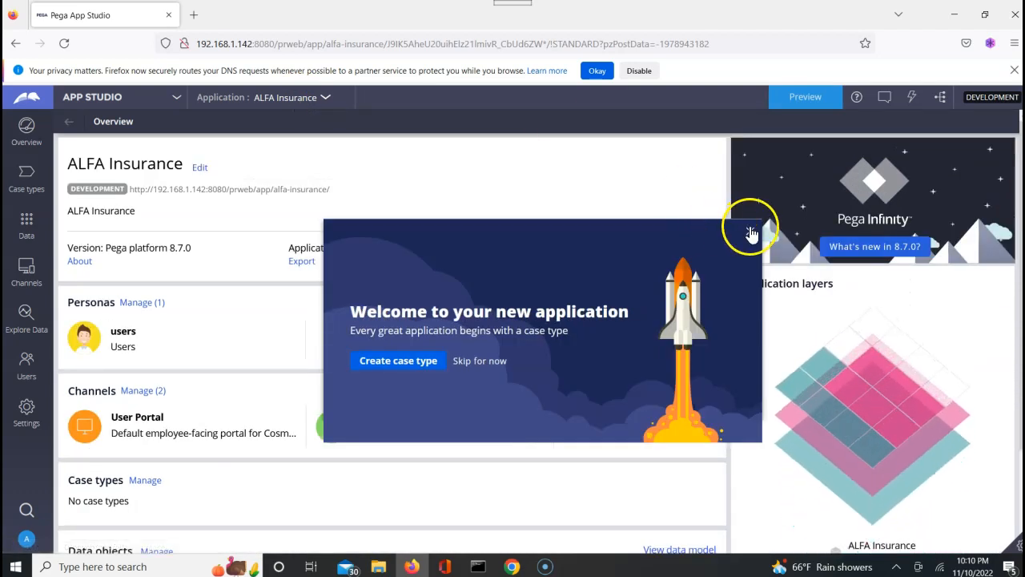
{"action": "left_click", "coordinate": [750, 232]}
{"action": "left_click", "coordinate": [312, 109]}
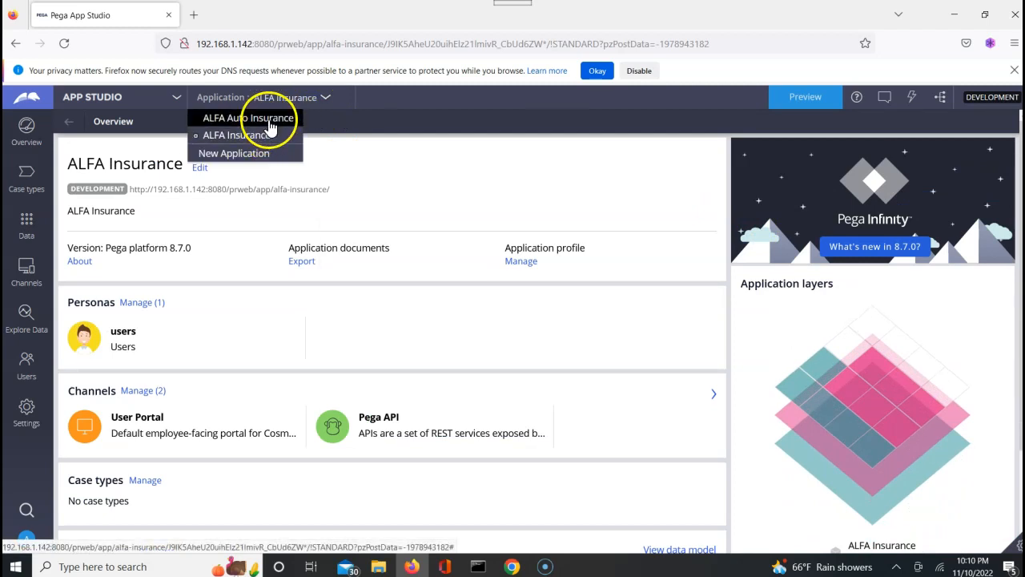
{"action": "left_click", "coordinate": [270, 120]}
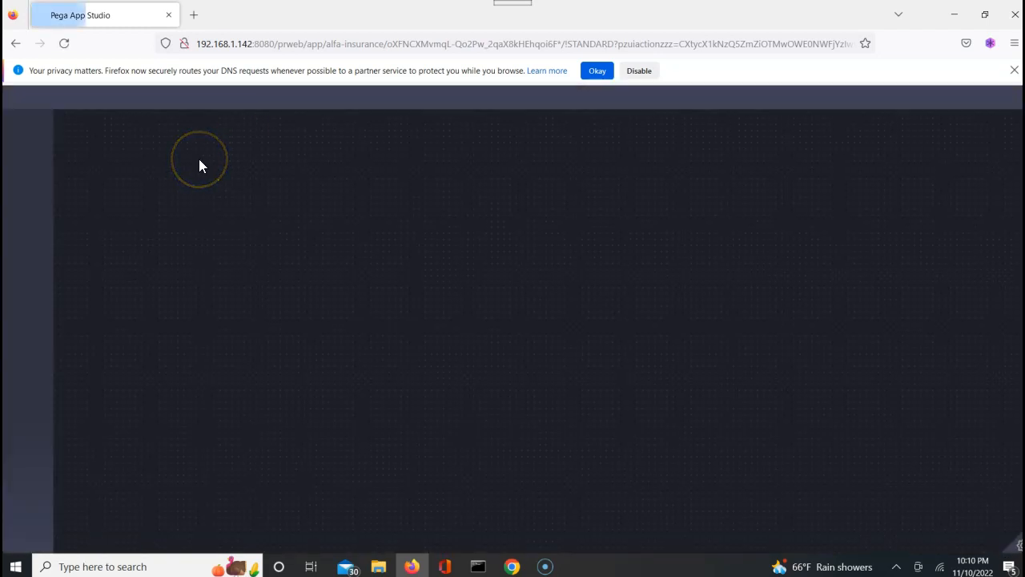
Switch from App Studio to Dev Studio, dismissing the welcome message again.
{"action": "left_click", "coordinate": [165, 100]}
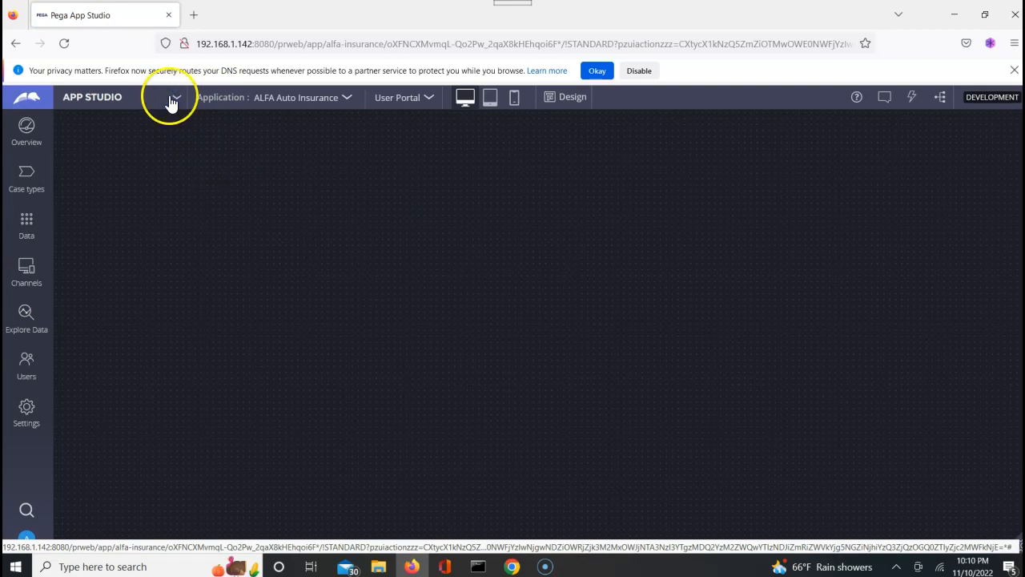
{"action": "left_click", "coordinate": [177, 98]}
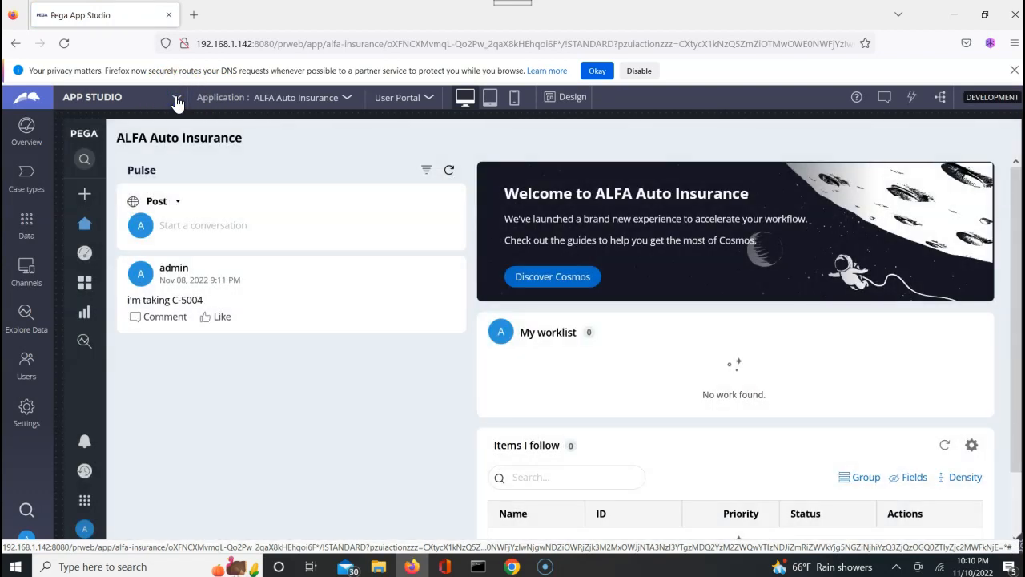
{"action": "left_click", "coordinate": [176, 100]}
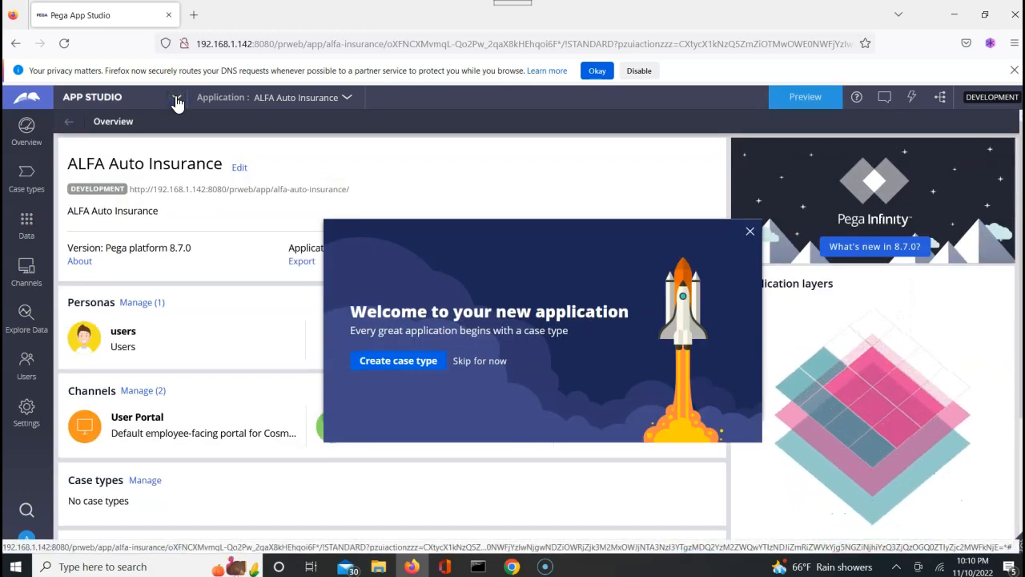
{"action": "left_click", "coordinate": [751, 231]}
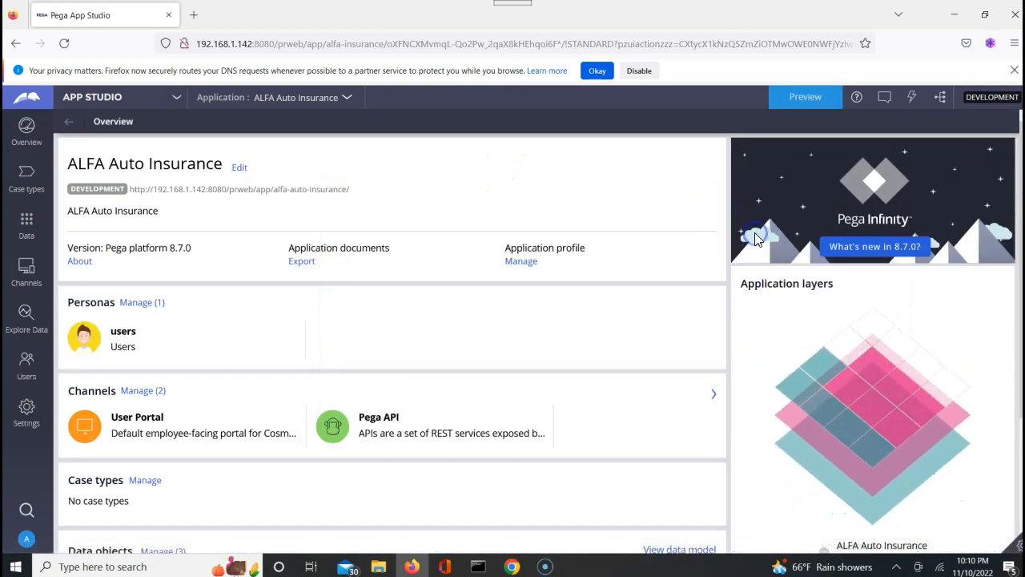
{"action": "left_click", "coordinate": [177, 102]}
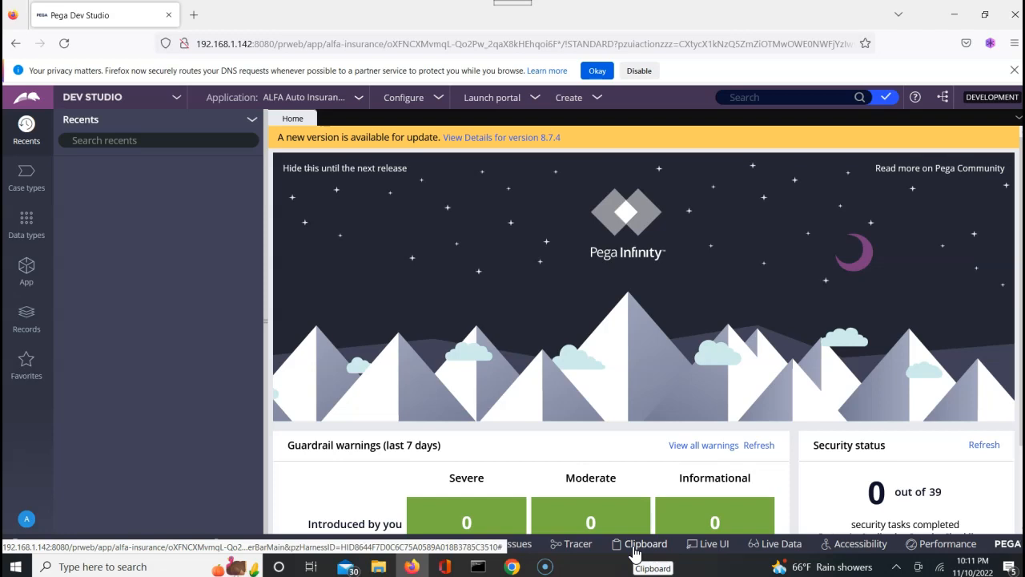
Open the Clipboard Viewer and list the requestor-scoped data pages under Data Pages.
{"action": "left_click", "coordinate": [633, 545]}
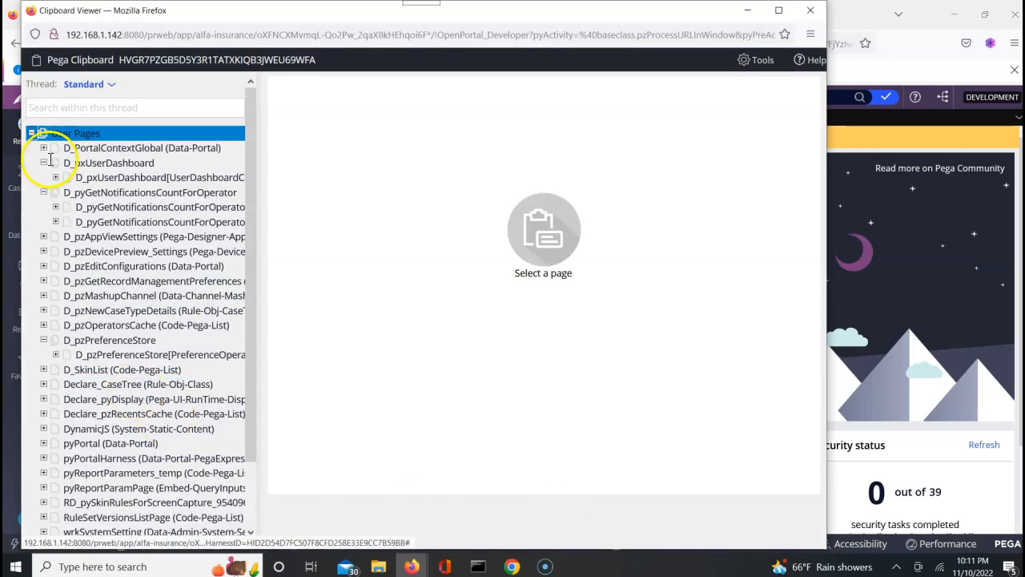
{"action": "left_click", "coordinate": [31, 133]}
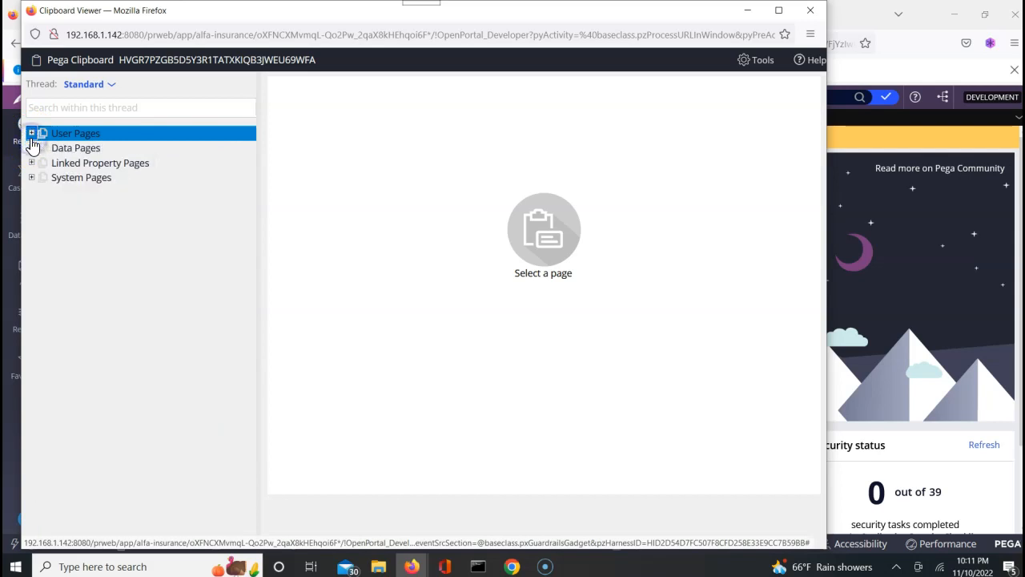
{"action": "left_click", "coordinate": [31, 148]}
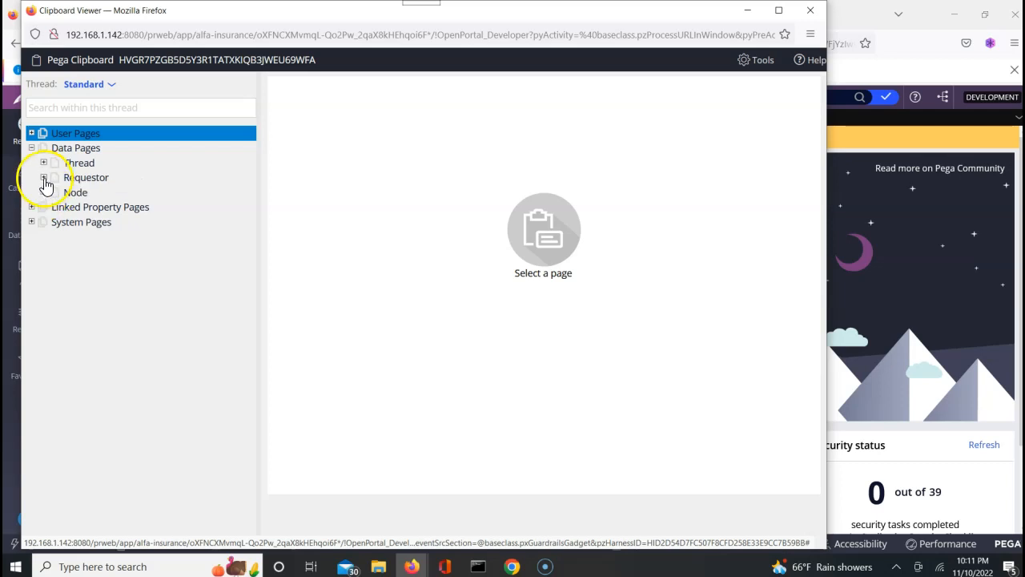
{"action": "left_click", "coordinate": [44, 178]}
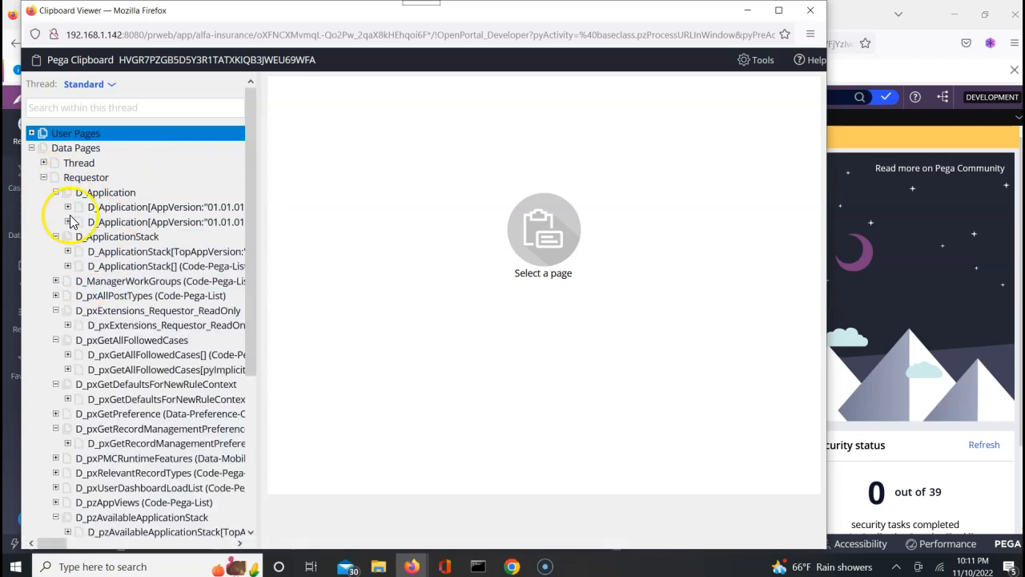
Collapse D_Application through D_pzAvailableBranchesForApplication entries and close the Clipboard Viewer.
{"action": "left_click", "coordinate": [55, 193]}
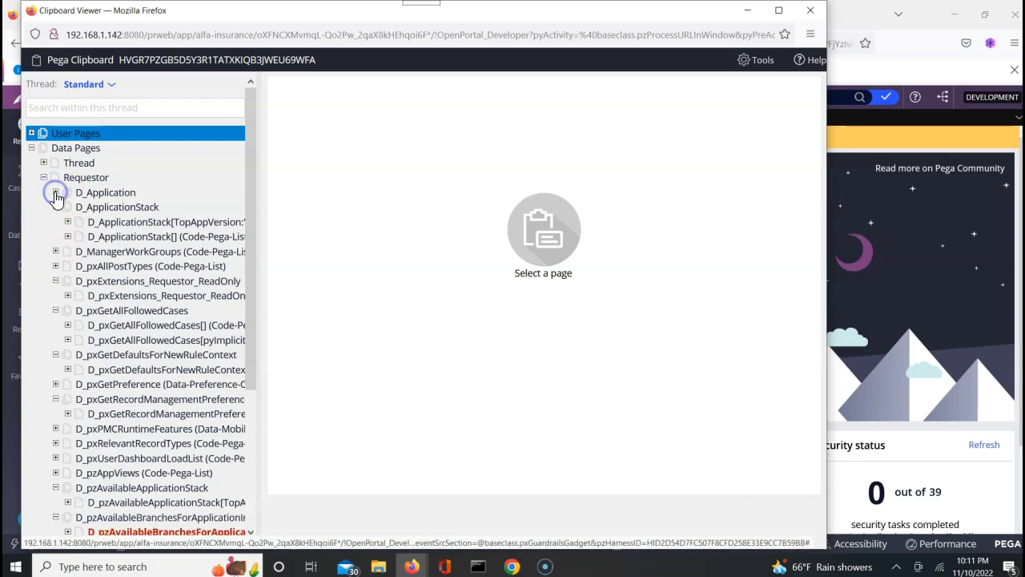
{"action": "left_click", "coordinate": [56, 208]}
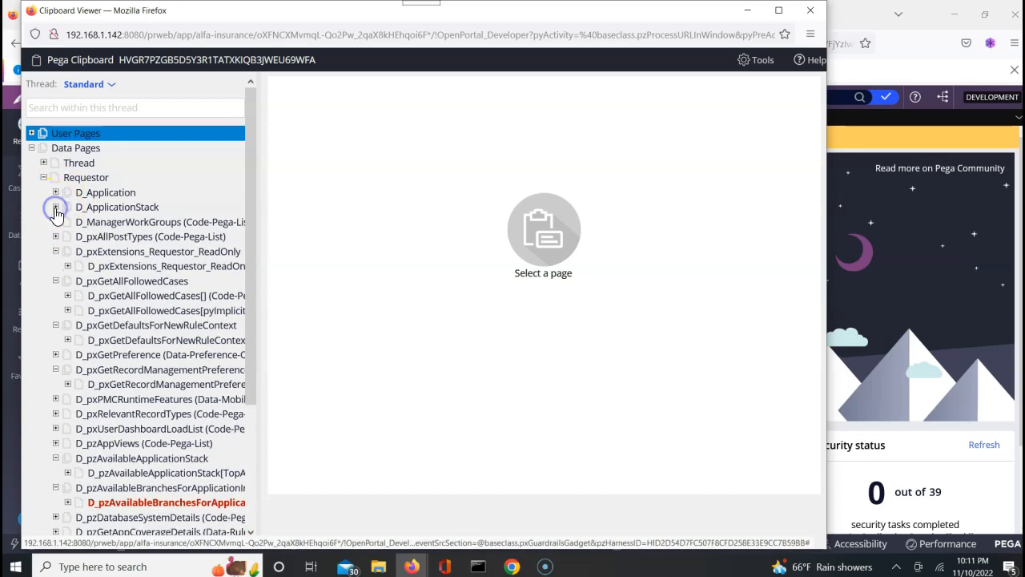
{"action": "left_click", "coordinate": [56, 252]}
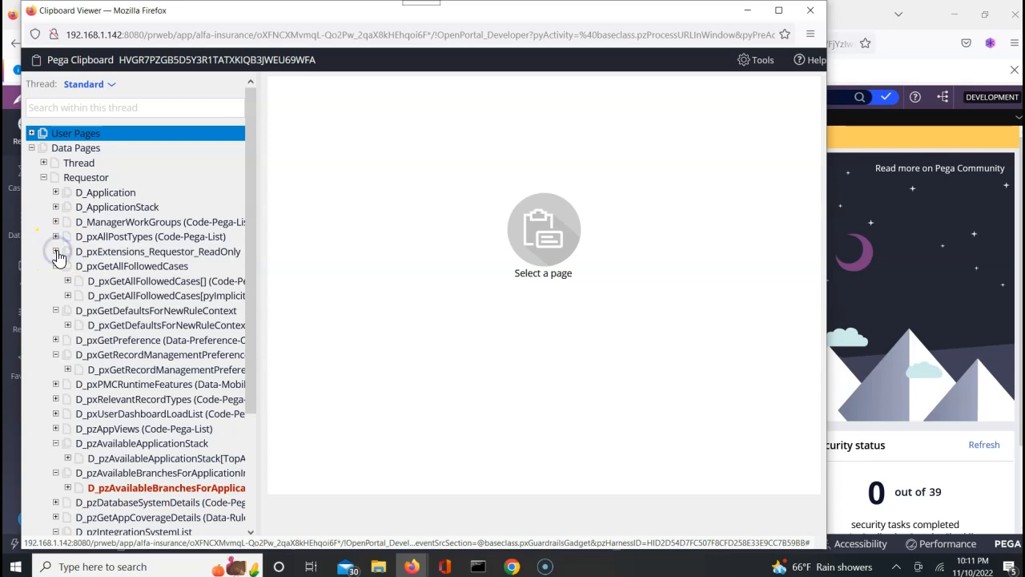
{"action": "left_click", "coordinate": [56, 266]}
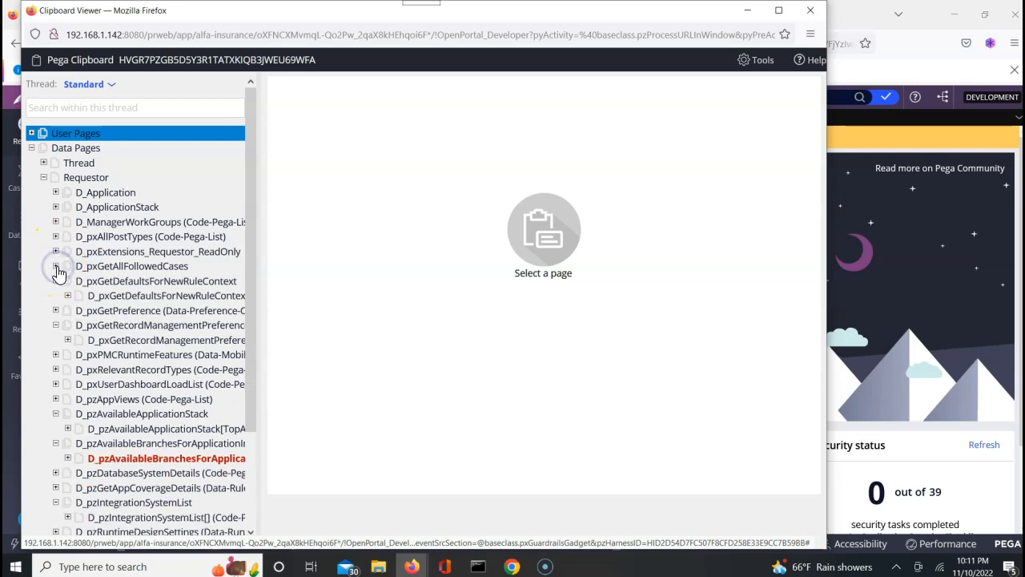
{"action": "left_click", "coordinate": [56, 280]}
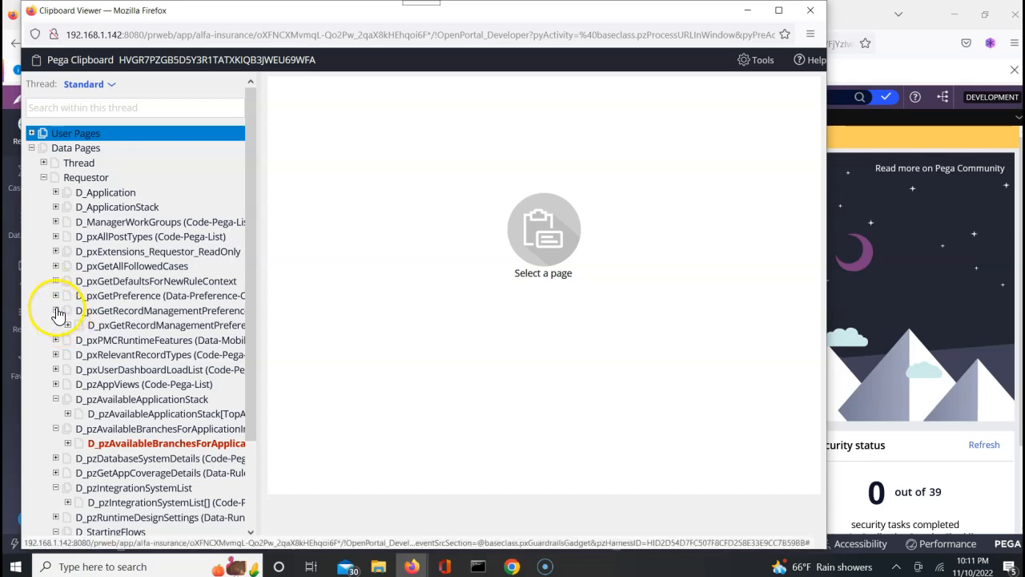
{"action": "left_click", "coordinate": [56, 310]}
{"action": "left_click", "coordinate": [56, 385]}
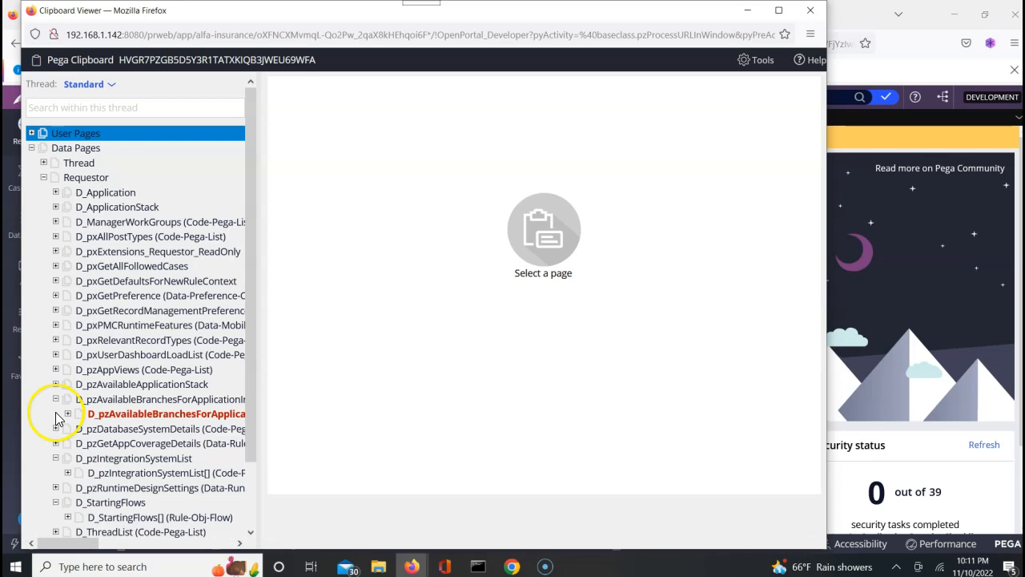
{"action": "left_click", "coordinate": [57, 399]}
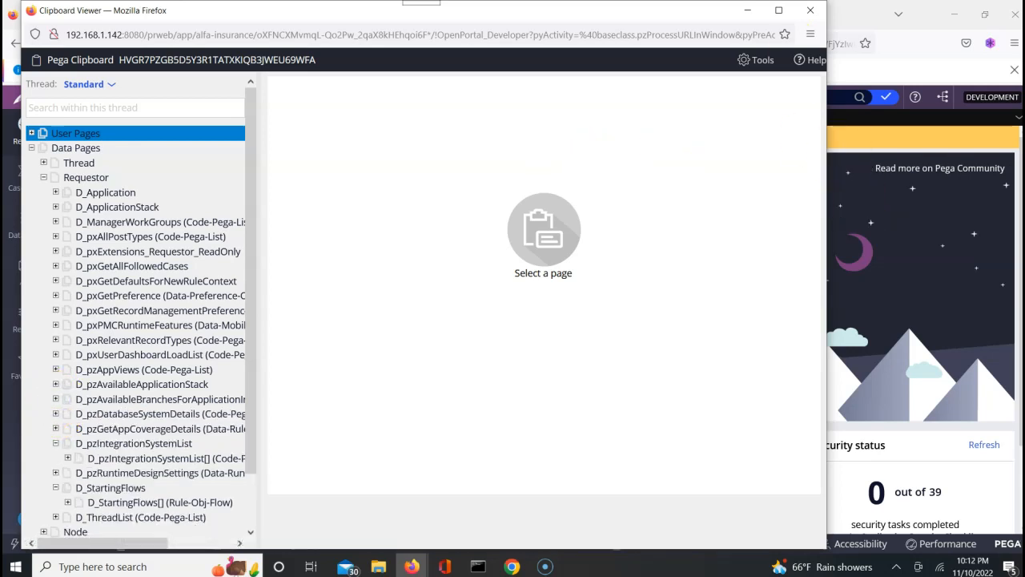
{"action": "left_click", "coordinate": [811, 12]}
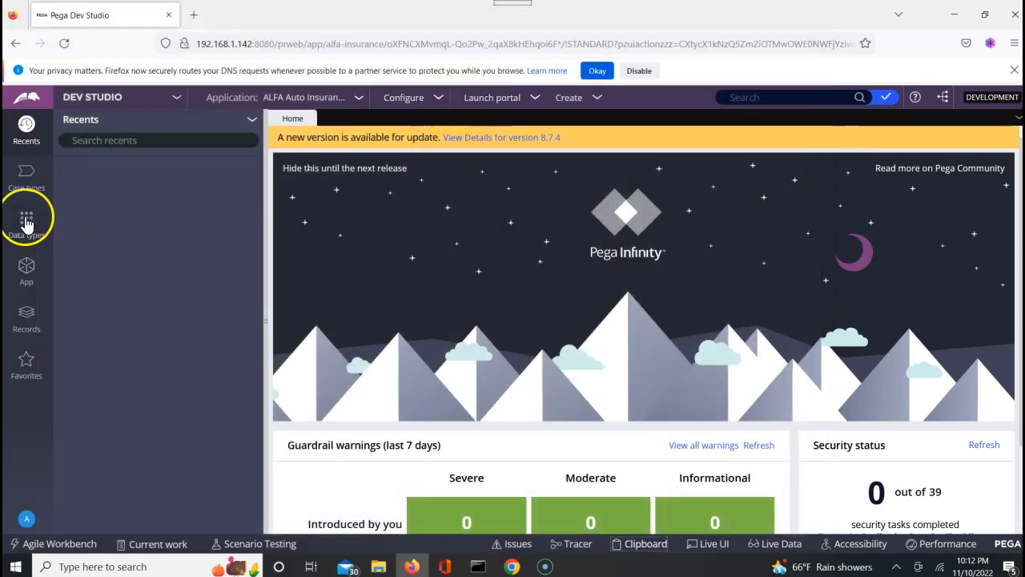
Open CustomerFlow from App Explorer's Process > Flow and run it, creating case C-7006.
{"action": "left_click", "coordinate": [28, 276]}
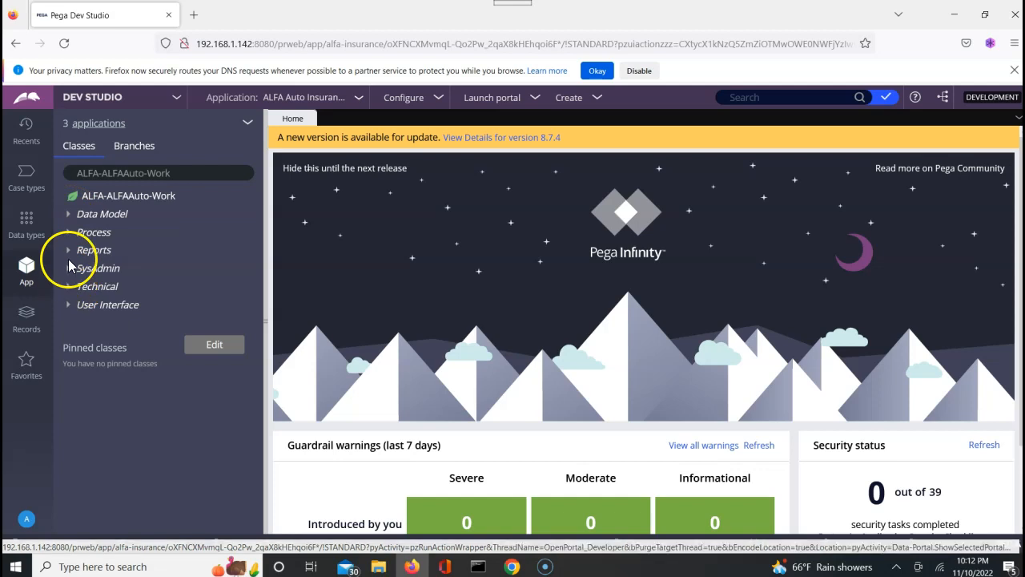
{"action": "left_click", "coordinate": [67, 232]}
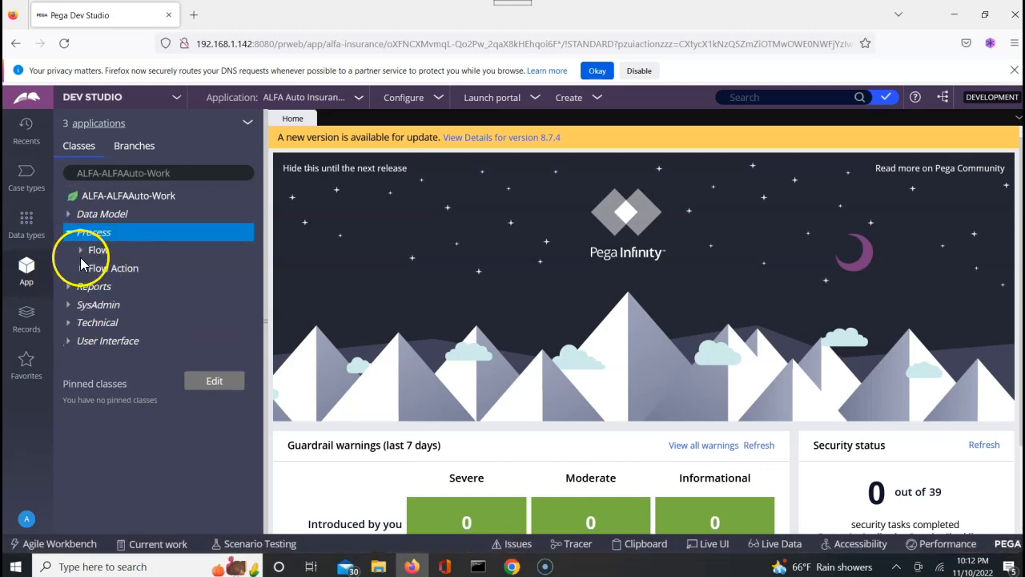
{"action": "left_click", "coordinate": [80, 255]}
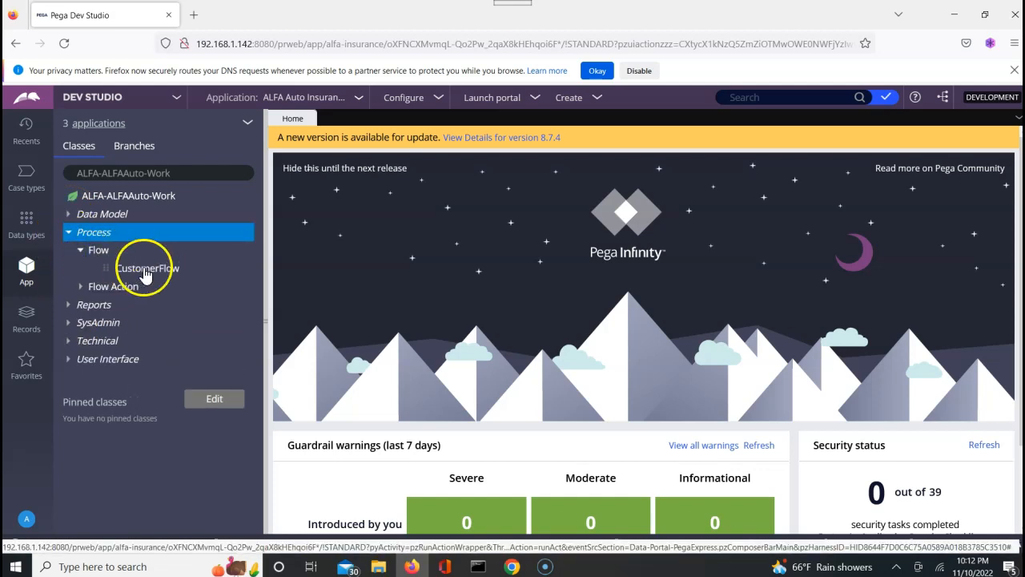
{"action": "left_click", "coordinate": [142, 270]}
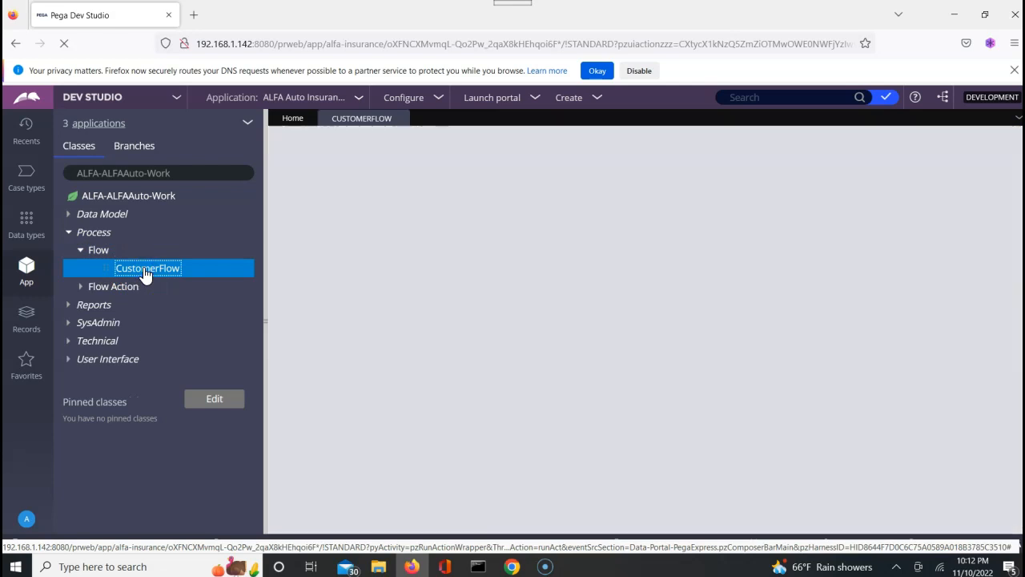
{"action": "left_click", "coordinate": [471, 343]}
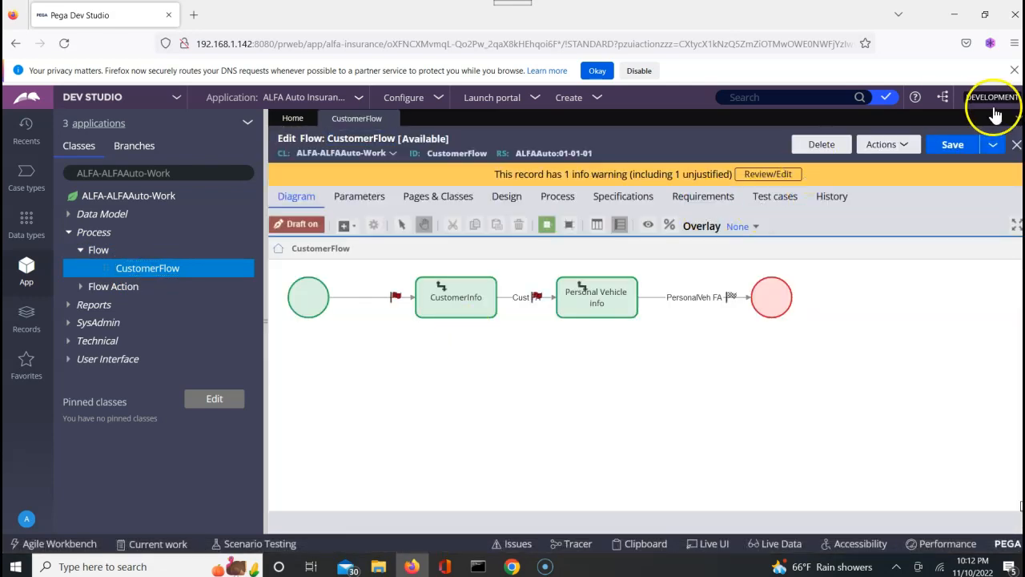
{"action": "left_click", "coordinate": [899, 145]}
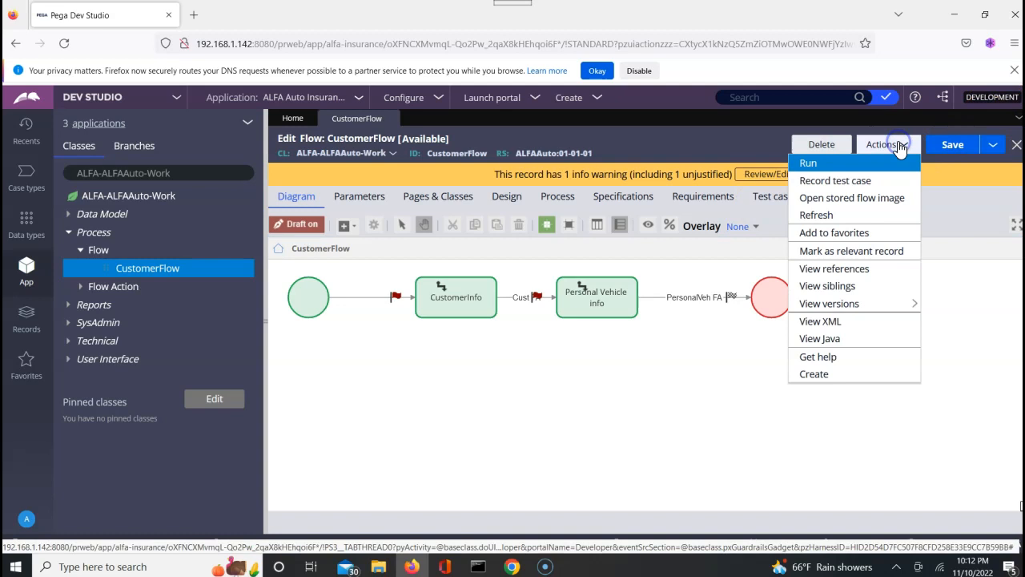
{"action": "left_click", "coordinate": [820, 164]}
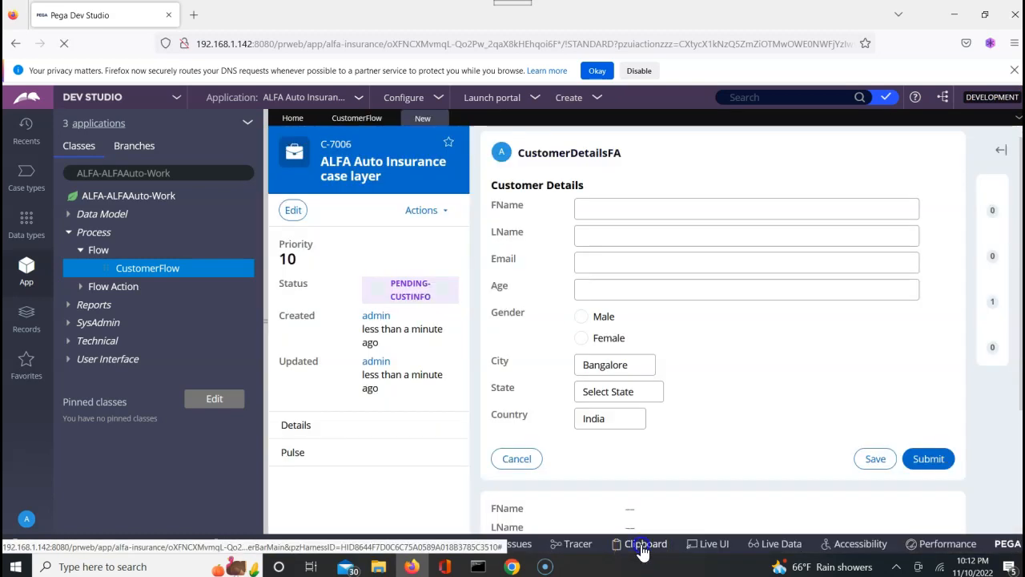
In the Clipboard Viewer, expand Data Pages > Requestor and inspect D_GetStates with its 4 results.
{"action": "left_click", "coordinate": [641, 547]}
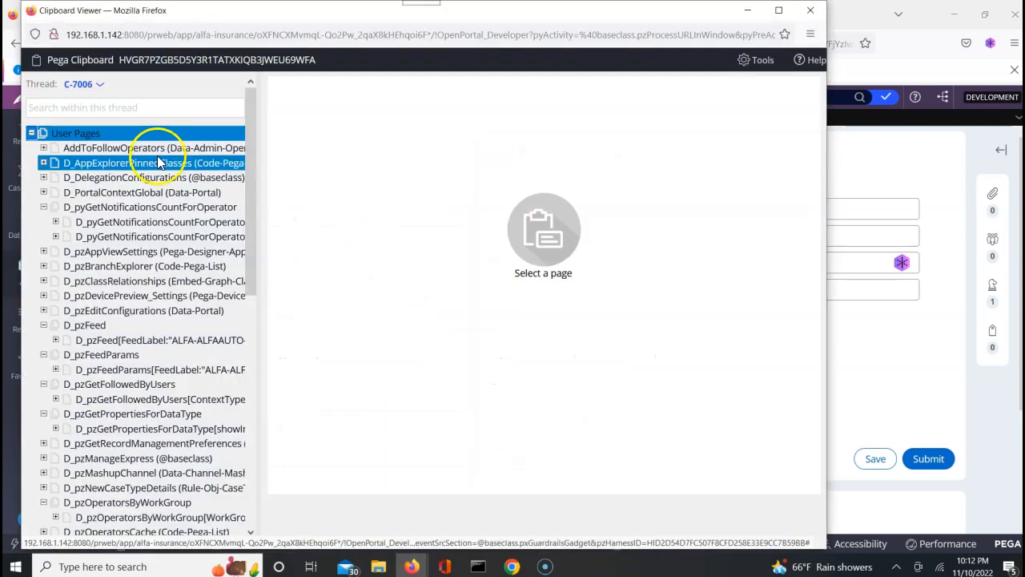
{"action": "left_click", "coordinate": [30, 133]}
{"action": "left_click", "coordinate": [32, 148]}
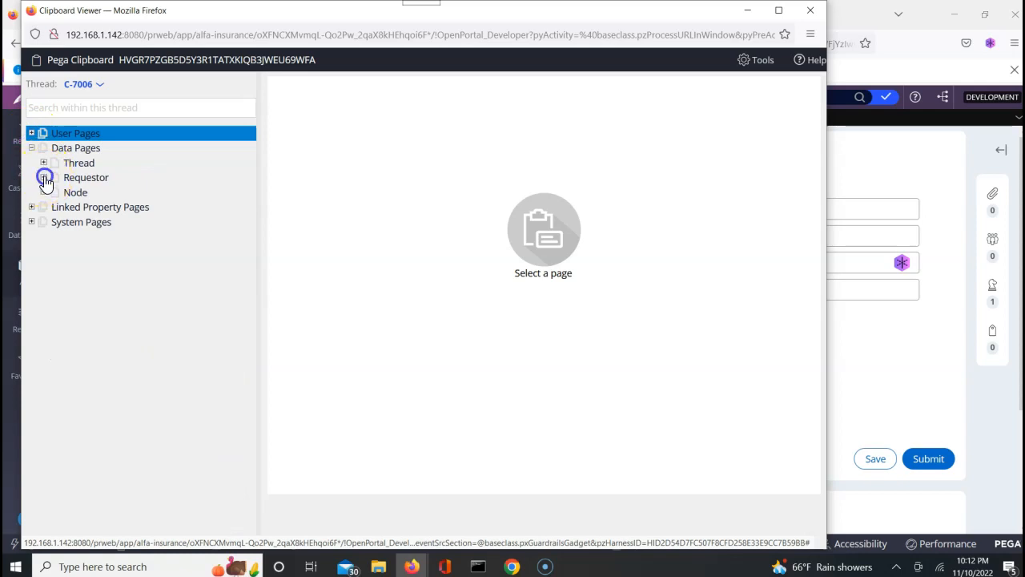
{"action": "left_click", "coordinate": [43, 178]}
{"action": "left_click", "coordinate": [155, 268]}
{"action": "left_click", "coordinate": [143, 310]}
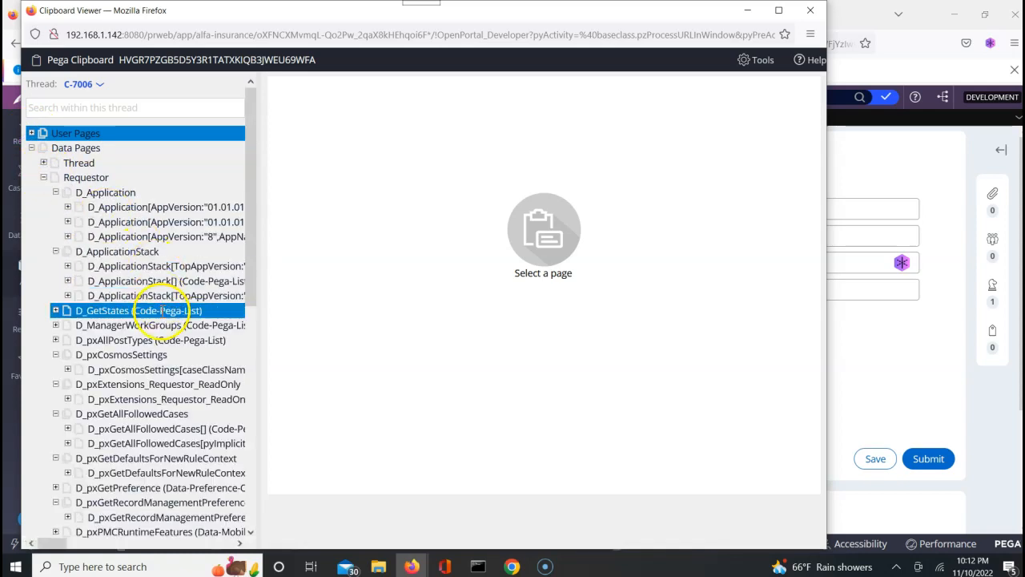
{"action": "left_click", "coordinate": [55, 311]}
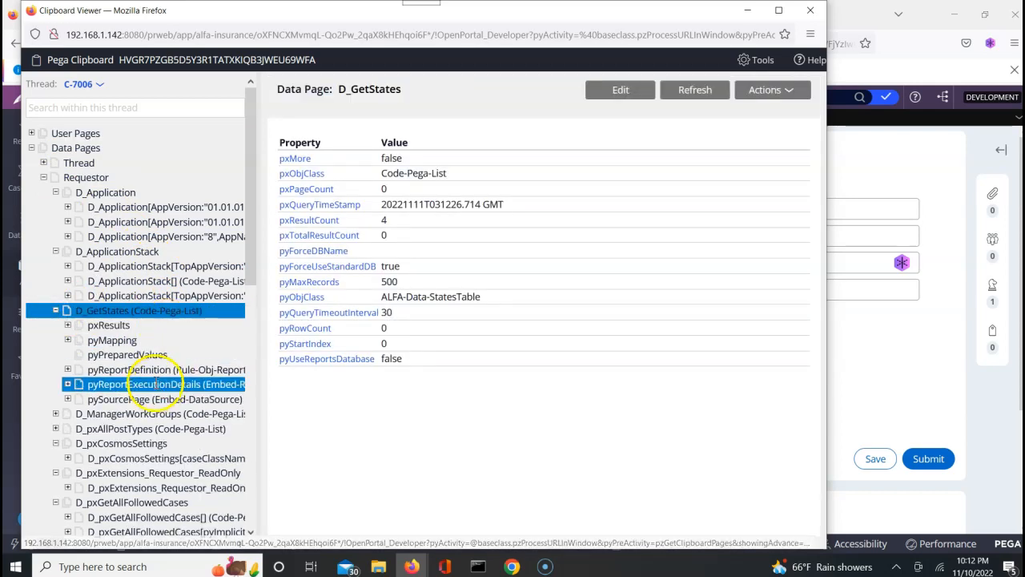
Close the Clipboard Viewer, log off the Firefox session, and switch to Chrome's Dev Studio window.
{"action": "left_click", "coordinate": [813, 11]}
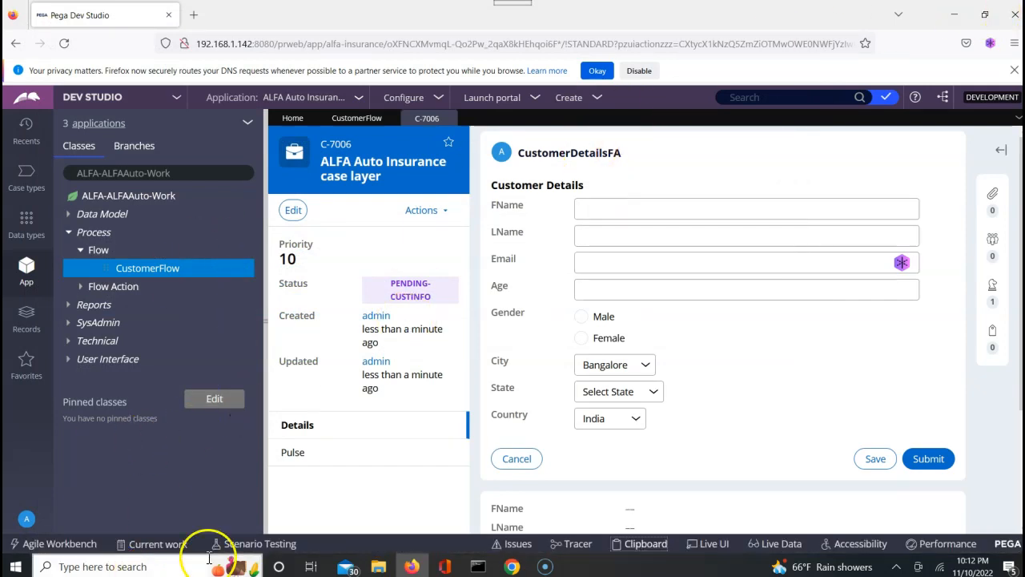
{"action": "left_click", "coordinate": [15, 519]}
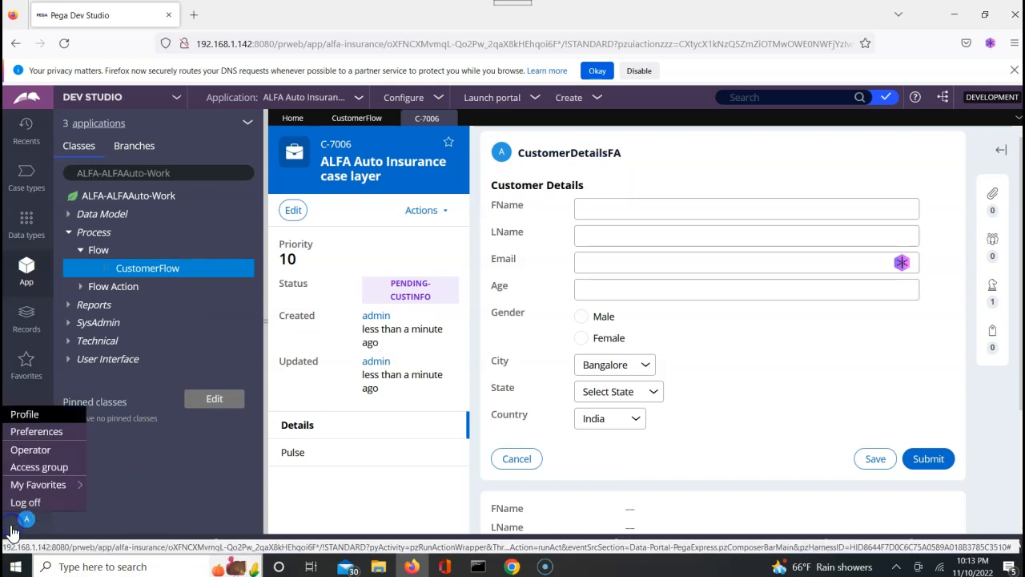
{"action": "left_click", "coordinate": [14, 505]}
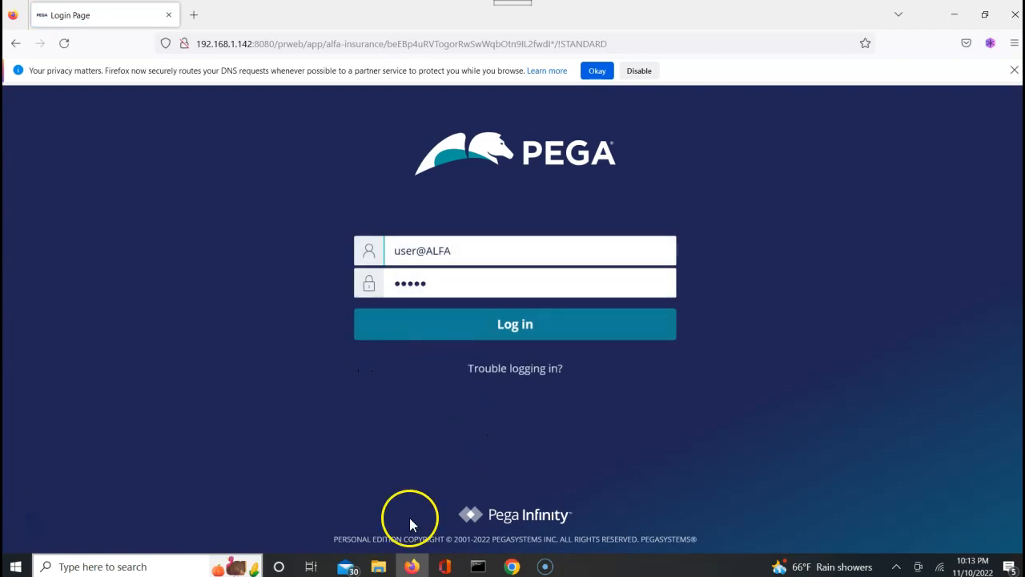
{"action": "left_click", "coordinate": [513, 567]}
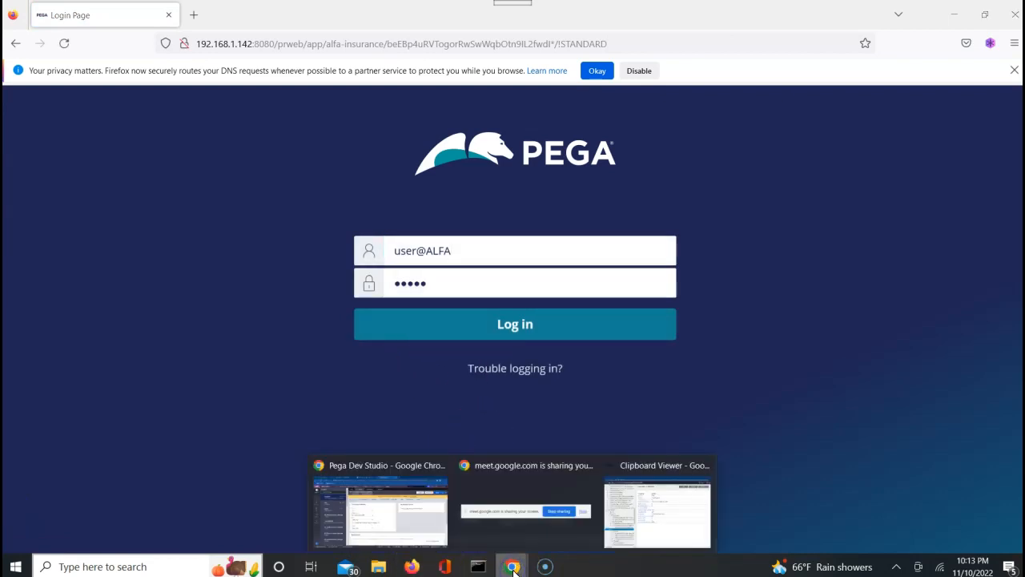
{"action": "left_click", "coordinate": [404, 512]}
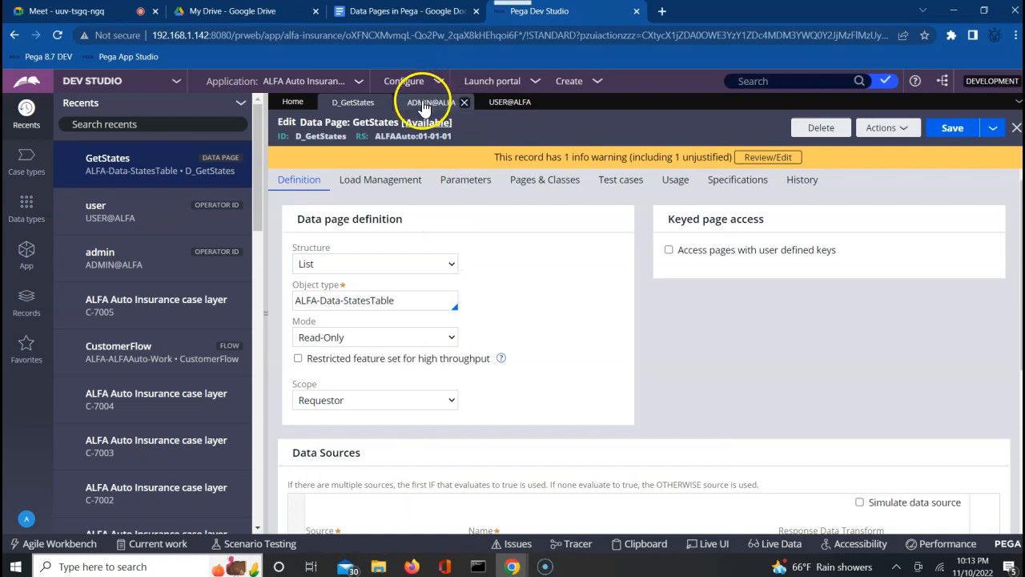
Keep Mode Read-Only, set the D_GetStates scope to Node, and save.
{"action": "left_click", "coordinate": [377, 338]}
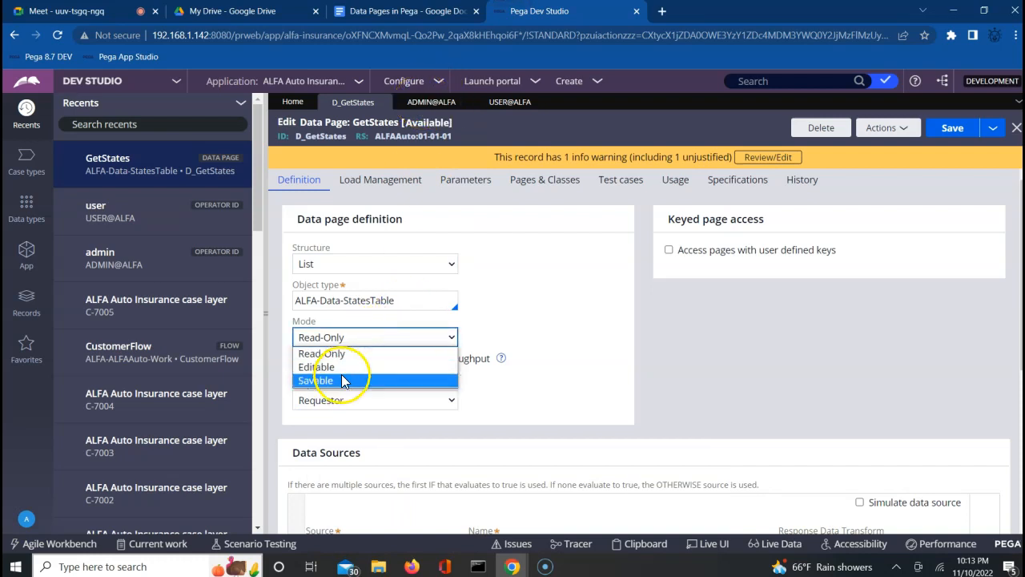
{"action": "left_click", "coordinate": [555, 337]}
{"action": "left_click", "coordinate": [359, 400]}
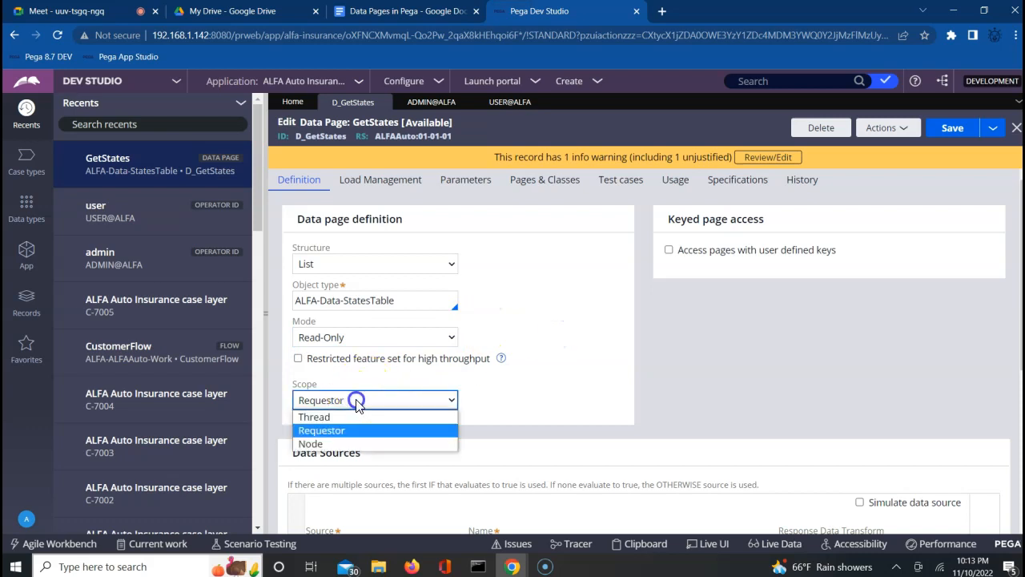
{"action": "left_click", "coordinate": [329, 444]}
{"action": "left_click", "coordinate": [579, 367]}
{"action": "left_click", "coordinate": [952, 130]}
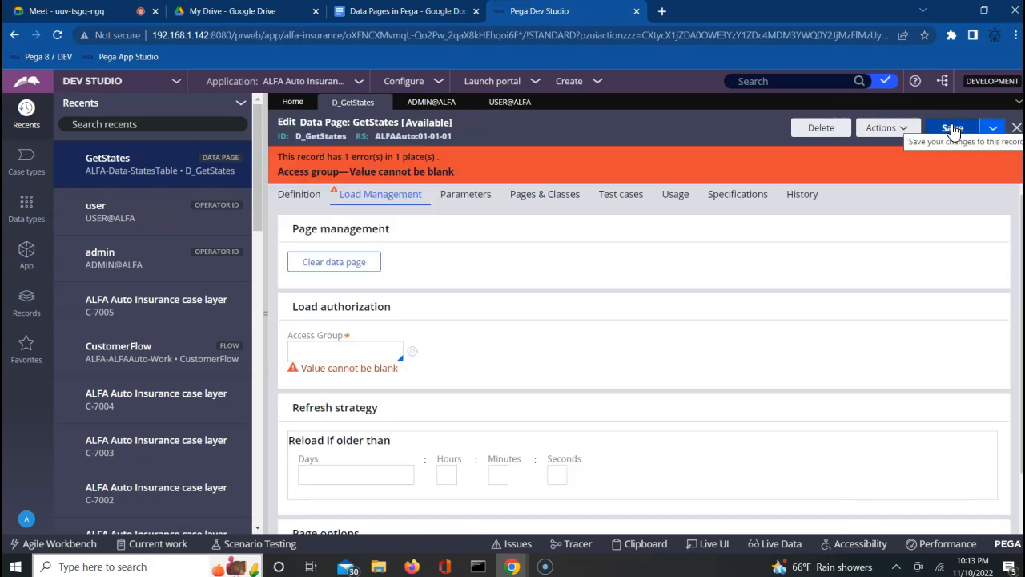
Enter ALFAAuto:Authors as the Load Management access group and save again.
{"action": "left_click", "coordinate": [353, 348]}
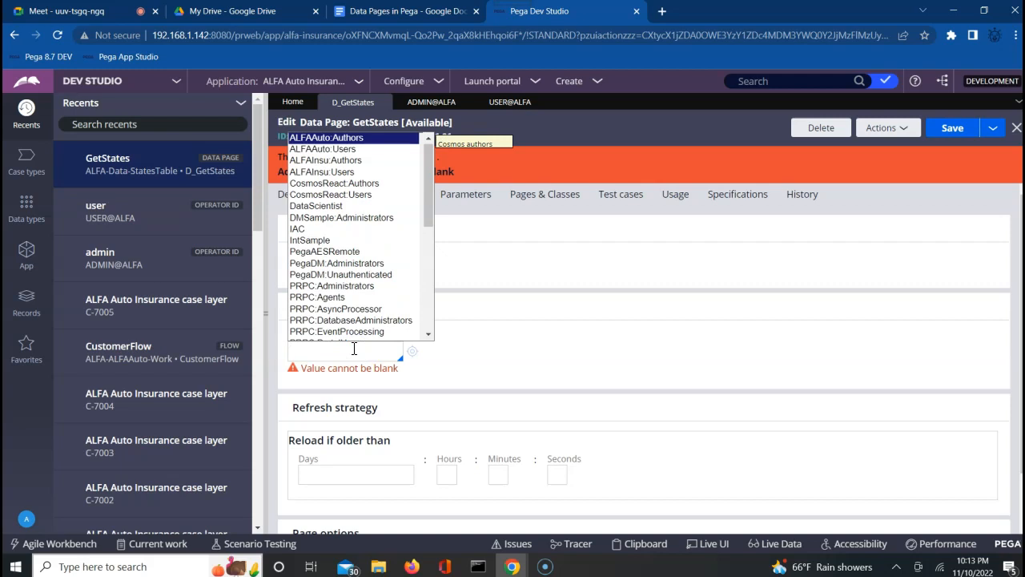
{"action": "key", "text": "Return"}
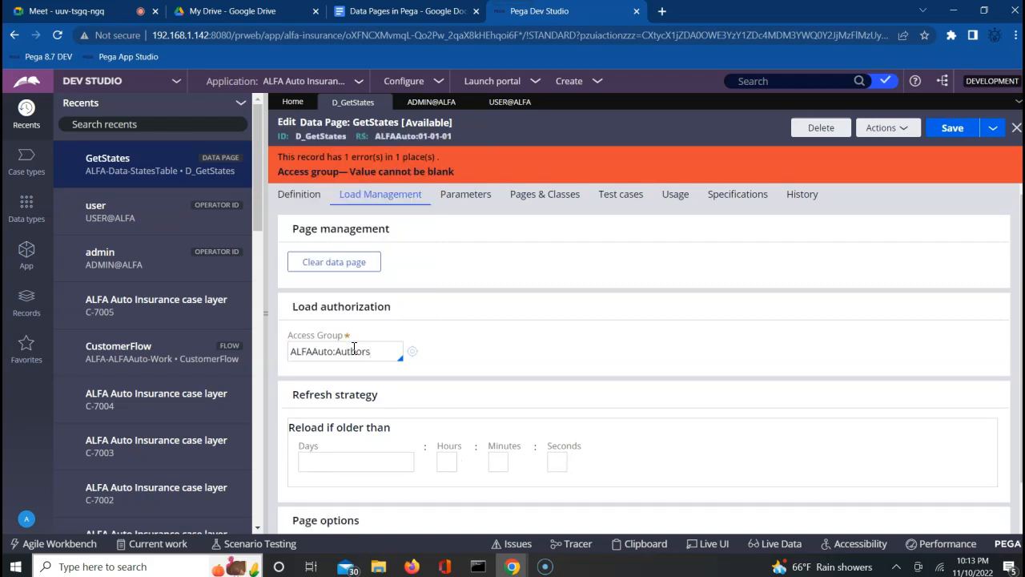
{"action": "left_click", "coordinate": [948, 136]}
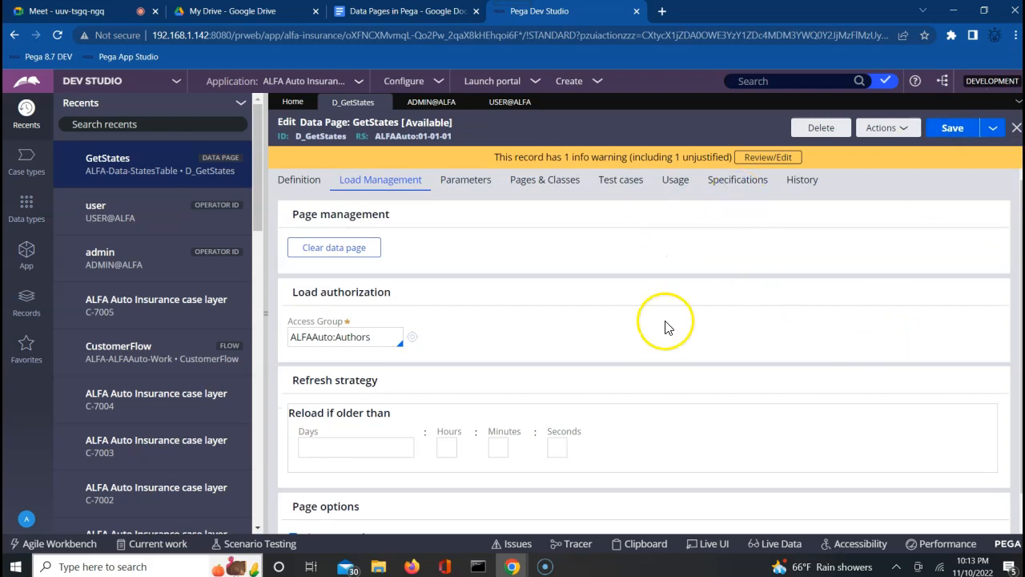
{"action": "left_click", "coordinate": [295, 183]}
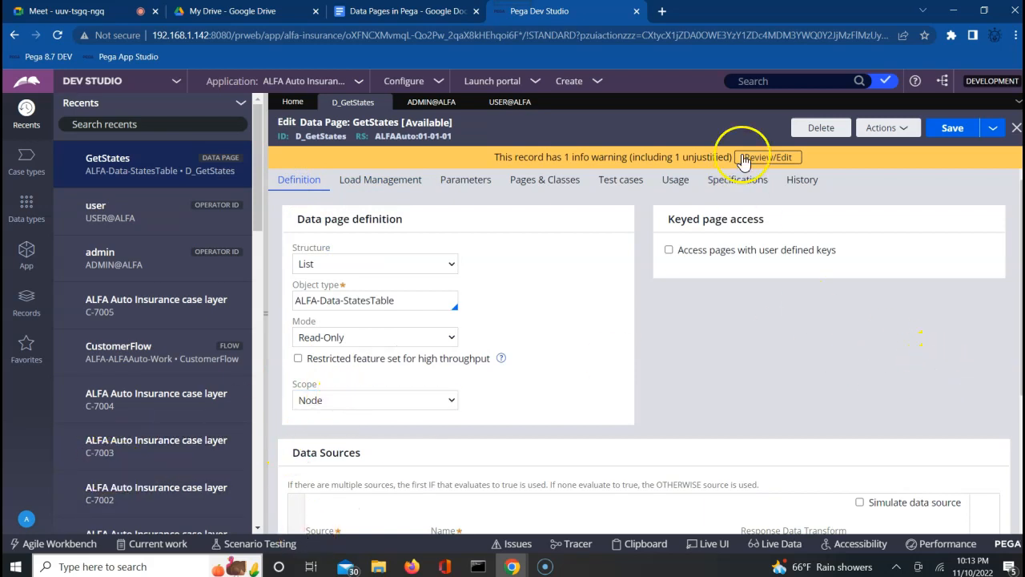
{"action": "left_click", "coordinate": [128, 358]}
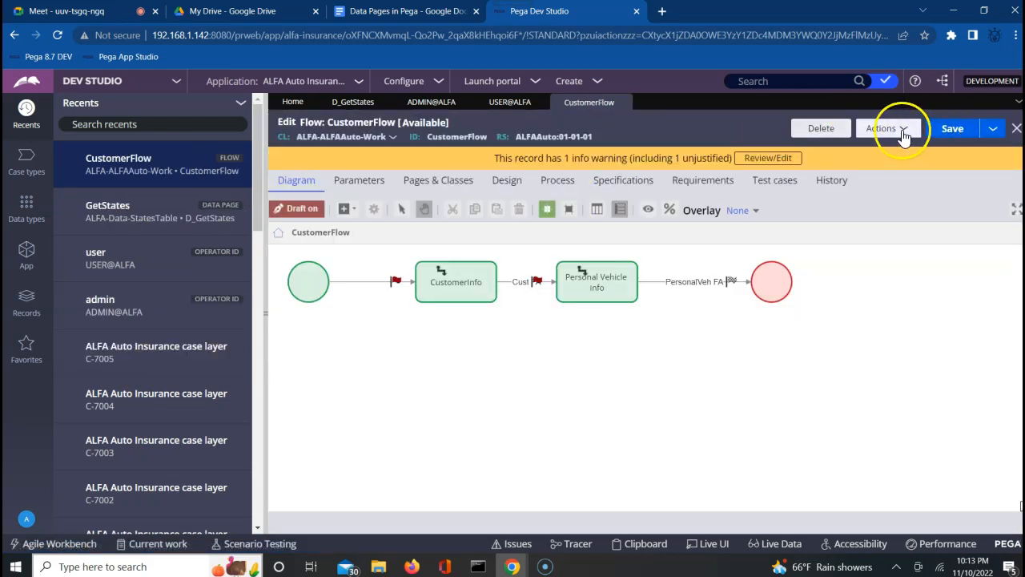
Start the Tracer and return to the CustomerFlow rule in Dev Studio.
{"action": "left_click", "coordinate": [888, 132]}
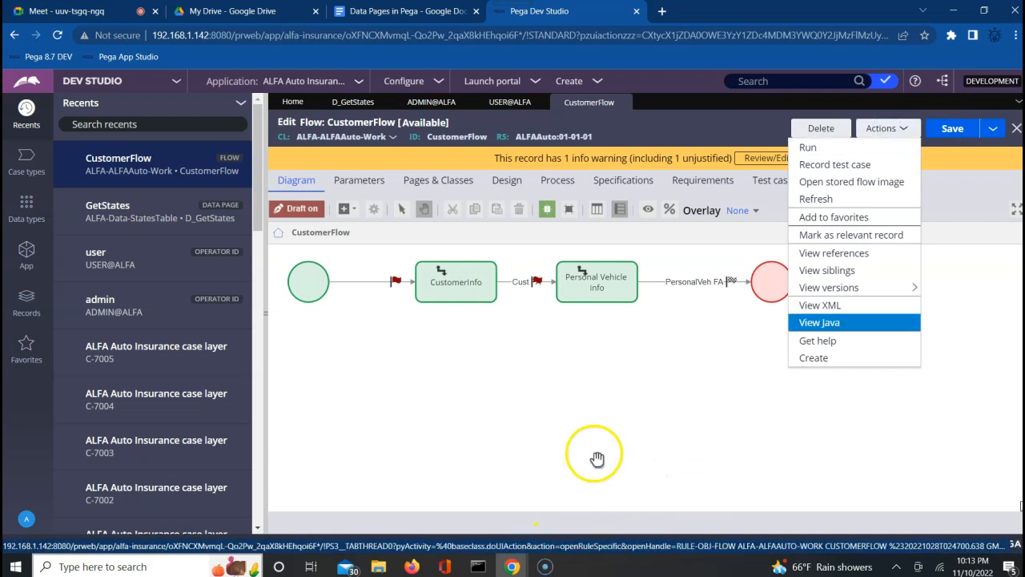
{"action": "left_click", "coordinate": [597, 459]}
{"action": "mouse_move", "coordinate": [585, 504]}
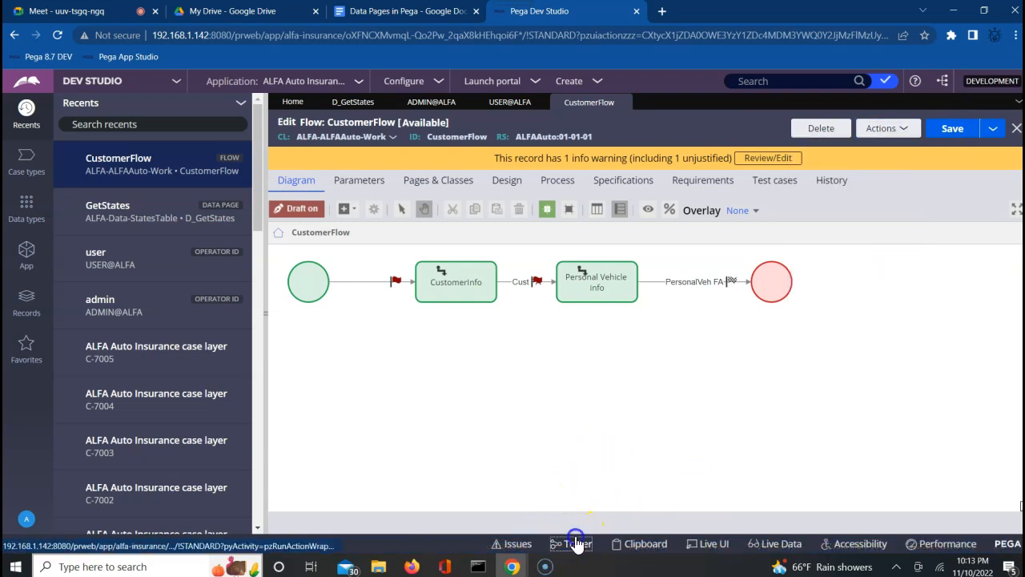
{"action": "left_click", "coordinate": [575, 543]}
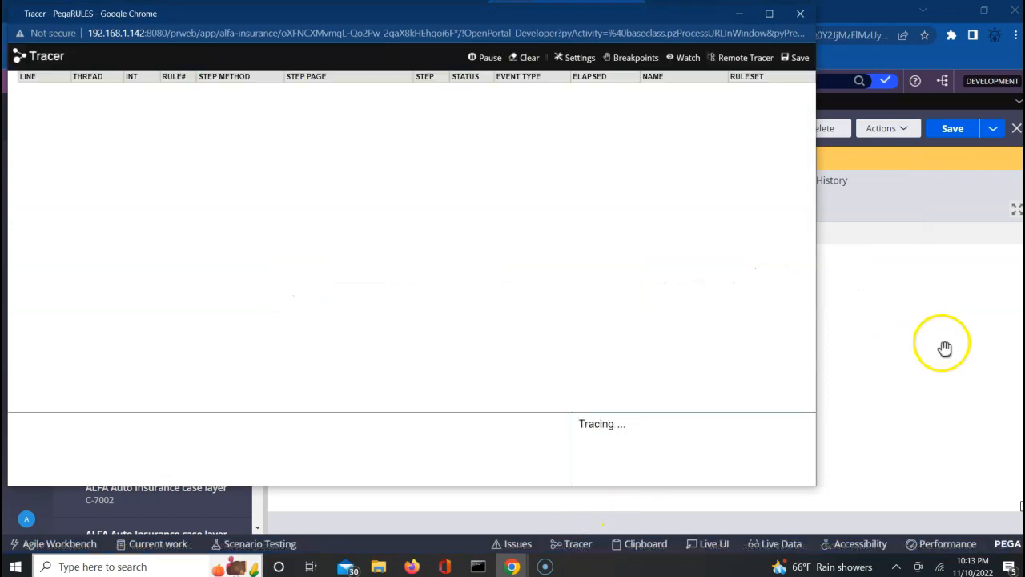
{"action": "left_click", "coordinate": [943, 346]}
Run CustomerFlow to create case C-7007 and submit it to the Personal Vehicle Info form.
{"action": "left_click", "coordinate": [894, 129]}
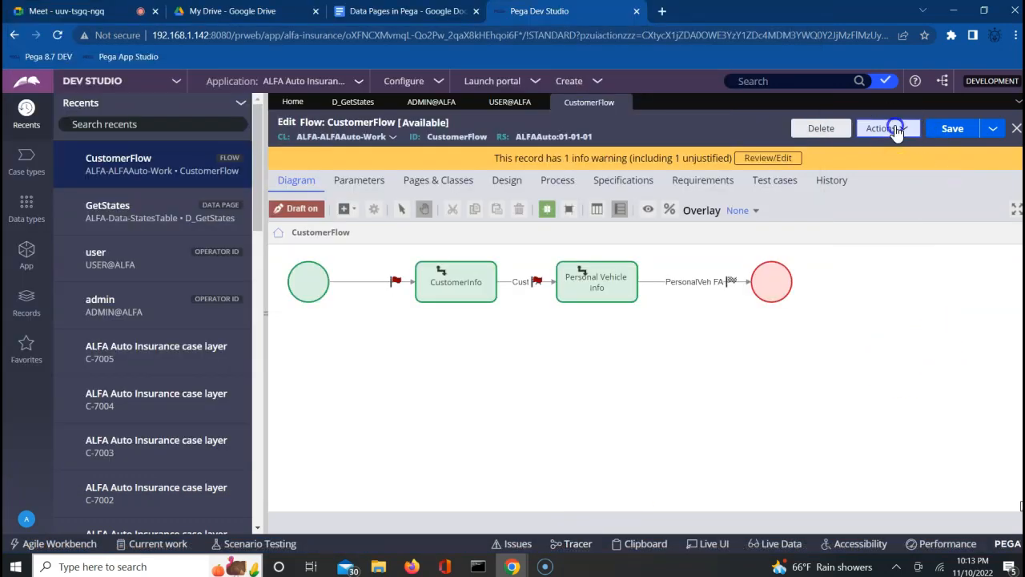
{"action": "left_click", "coordinate": [811, 148]}
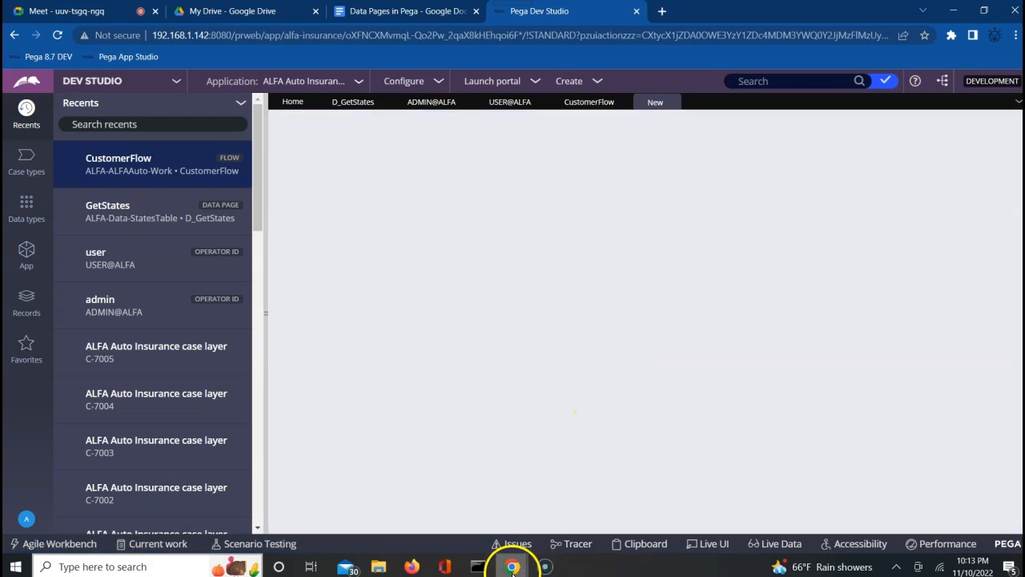
{"action": "left_click", "coordinate": [513, 568]}
{"action": "left_click", "coordinate": [693, 531]}
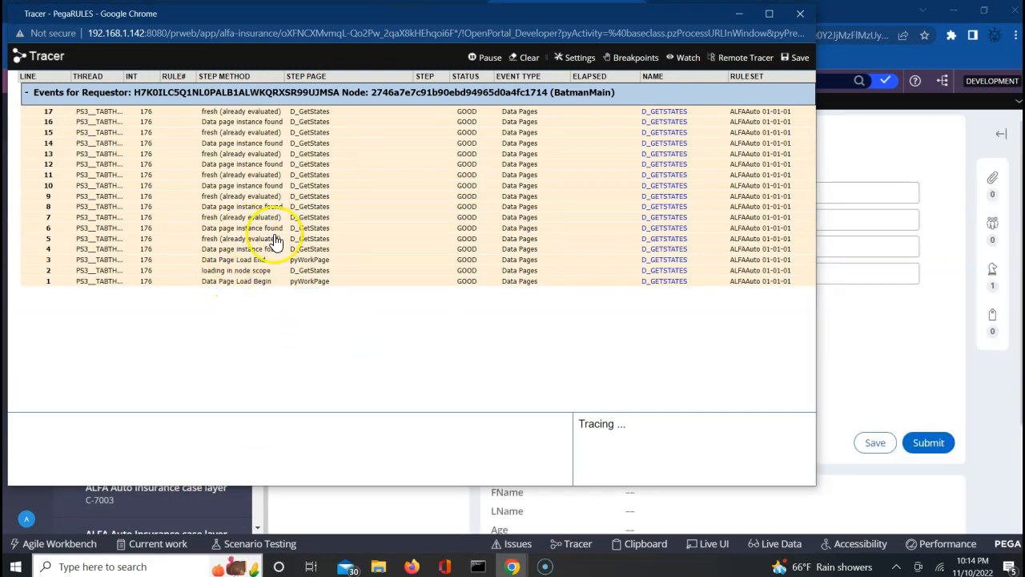
{"action": "left_click", "coordinate": [933, 445]}
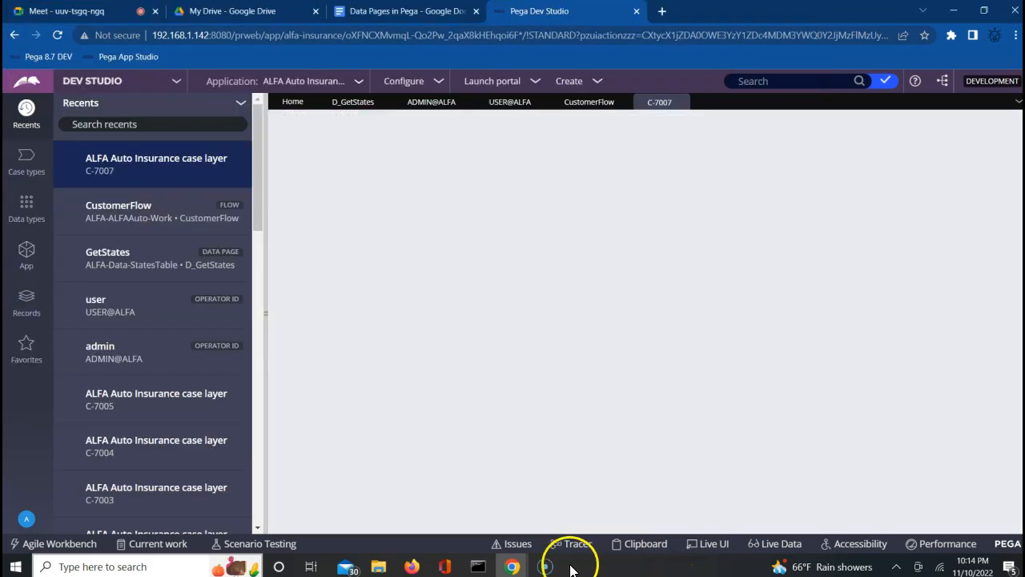
{"action": "mouse_move", "coordinate": [512, 569]}
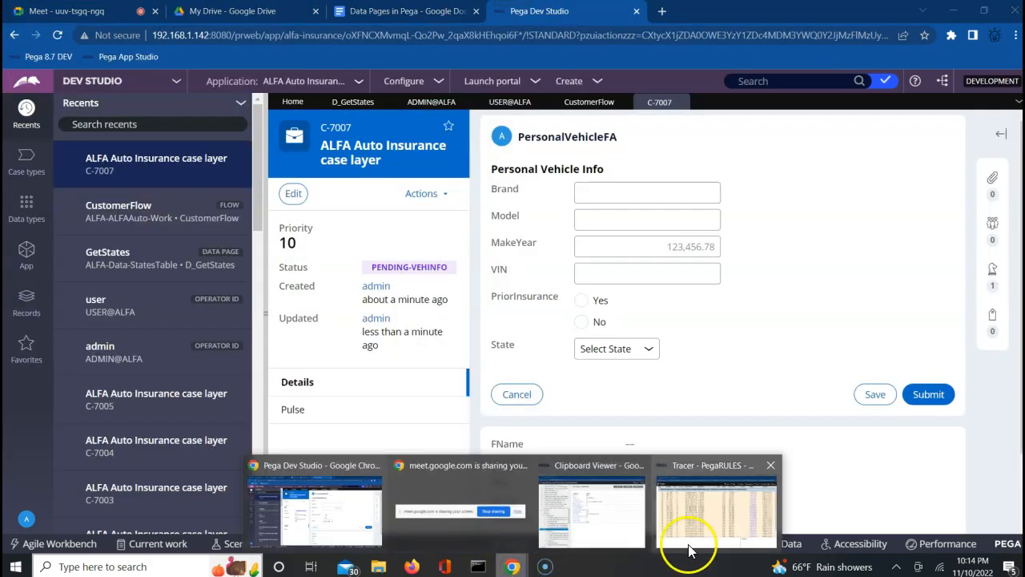
{"action": "left_click", "coordinate": [692, 535]}
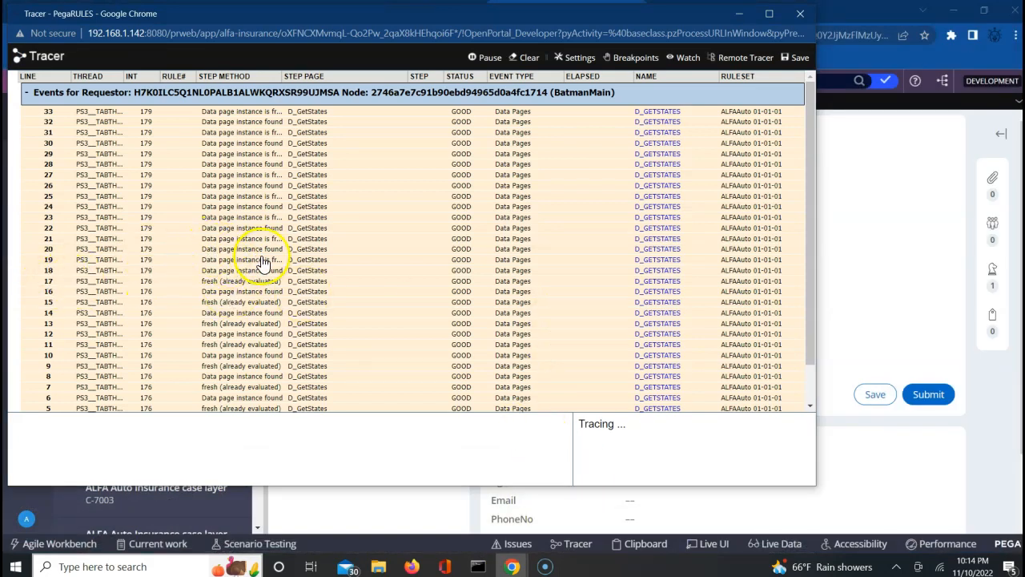
{"action": "left_click", "coordinate": [898, 253]}
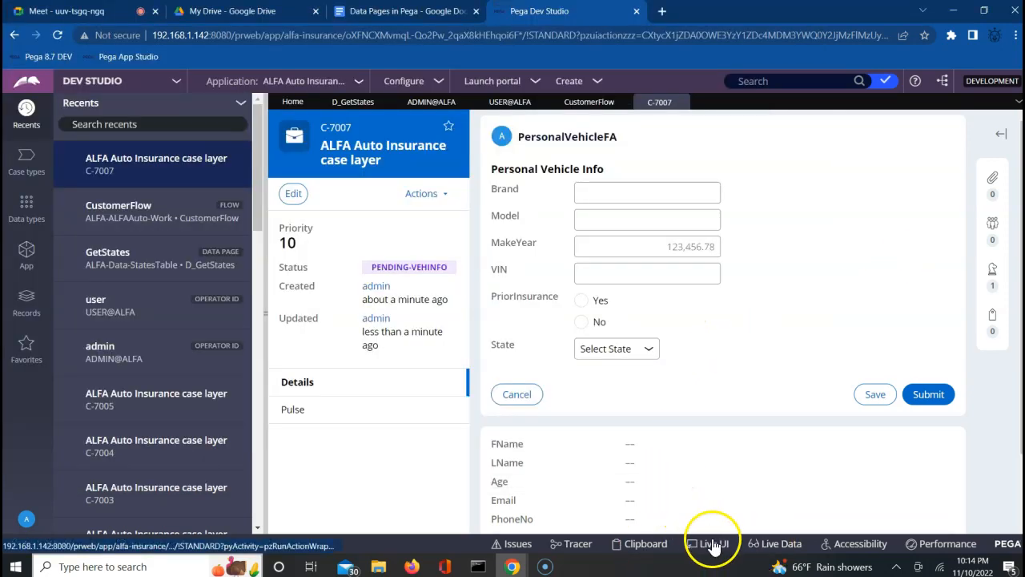
{"action": "left_click", "coordinate": [653, 546]}
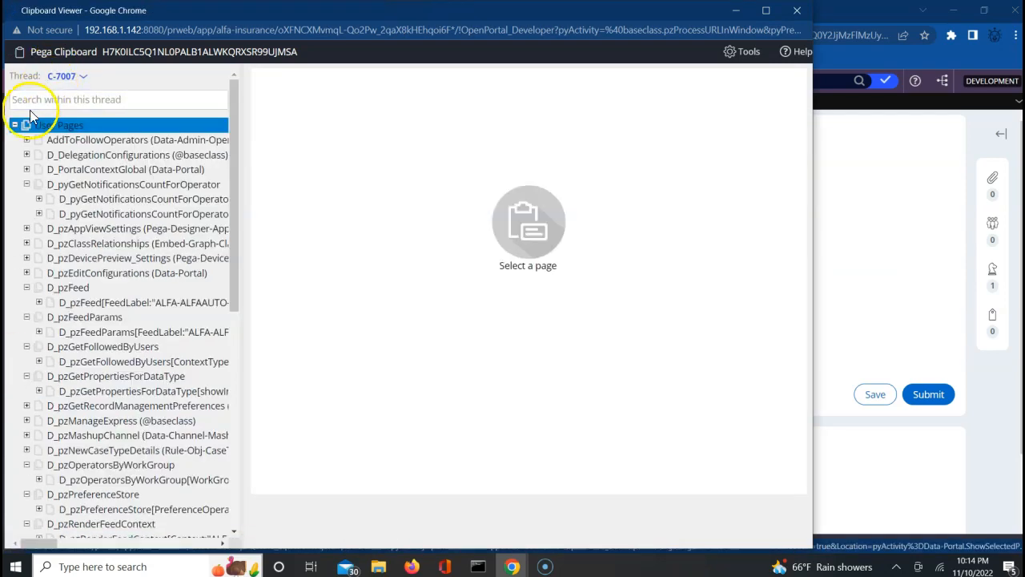
{"action": "left_click", "coordinate": [15, 126]}
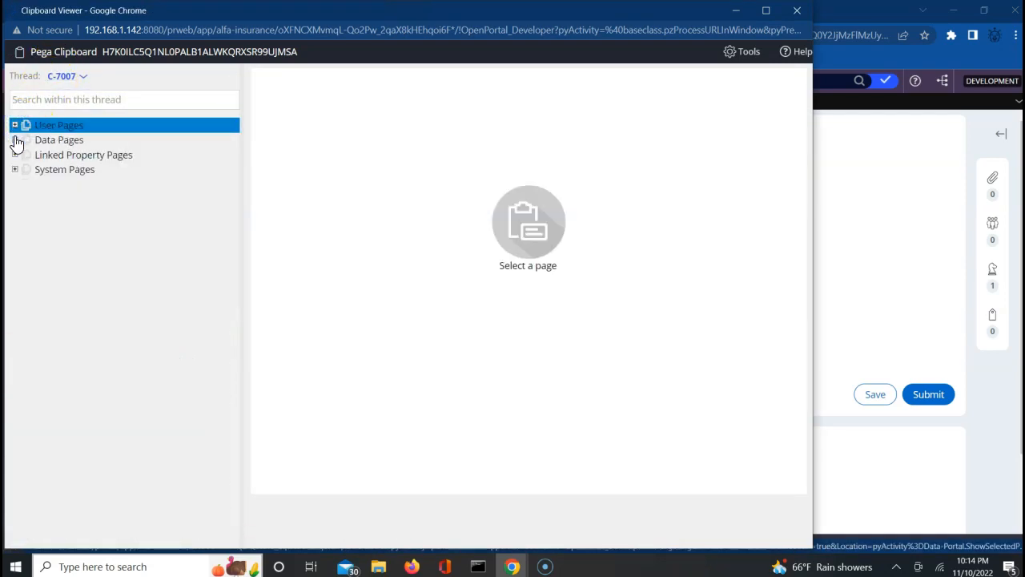
{"action": "left_click", "coordinate": [15, 141]}
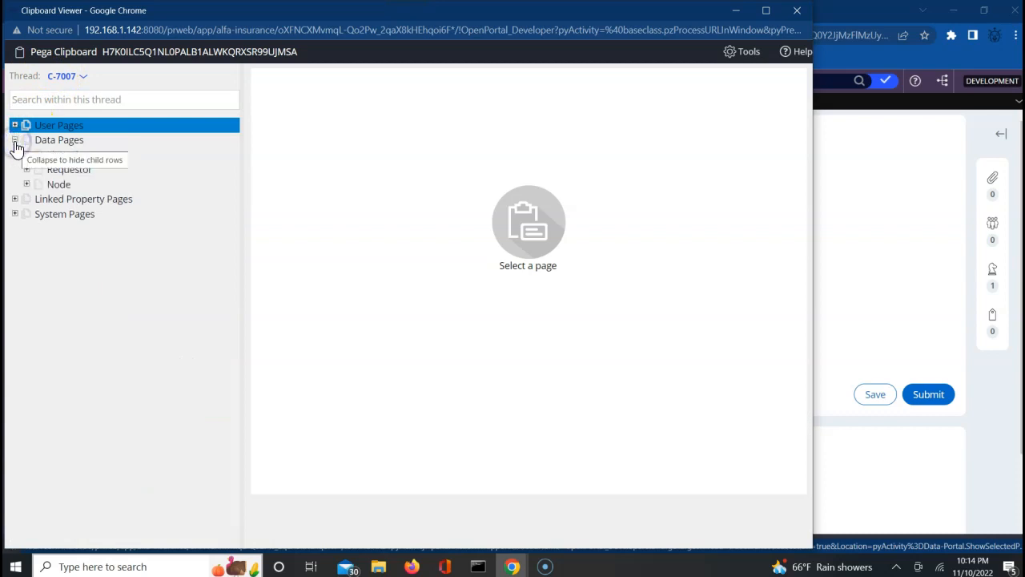
{"action": "left_click", "coordinate": [27, 185]}
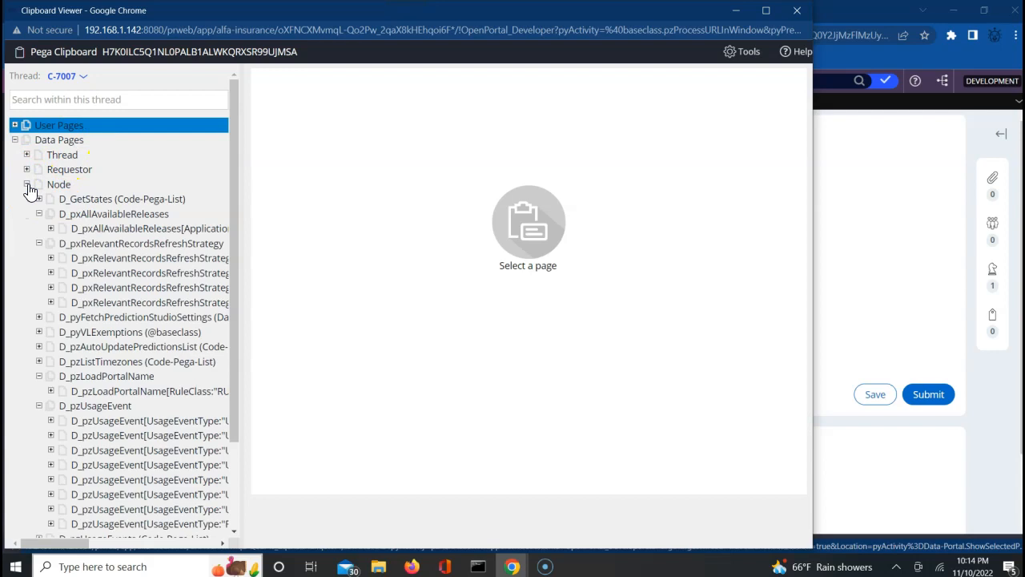
{"action": "left_click", "coordinate": [92, 202]}
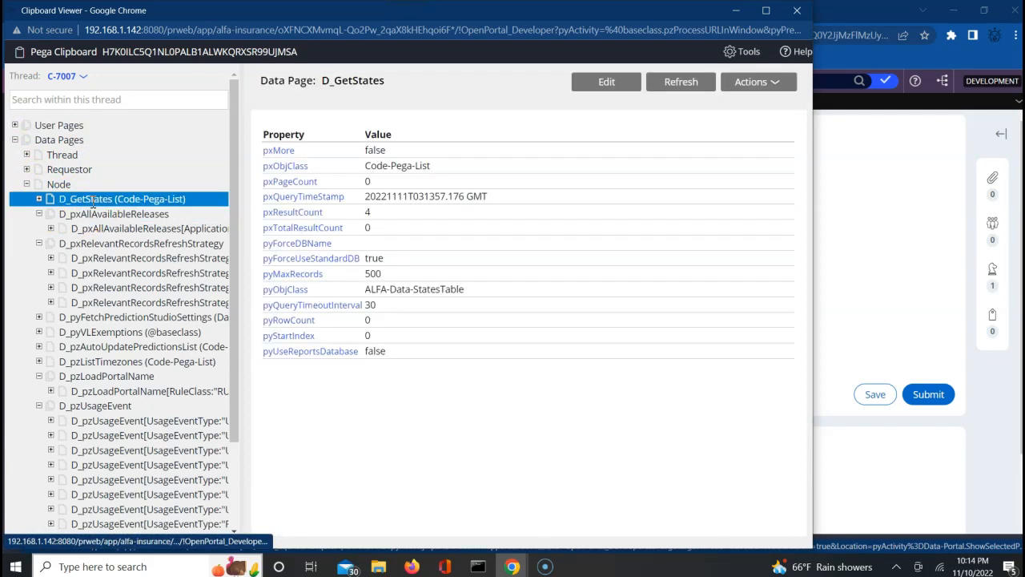
{"action": "left_click", "coordinate": [38, 199]}
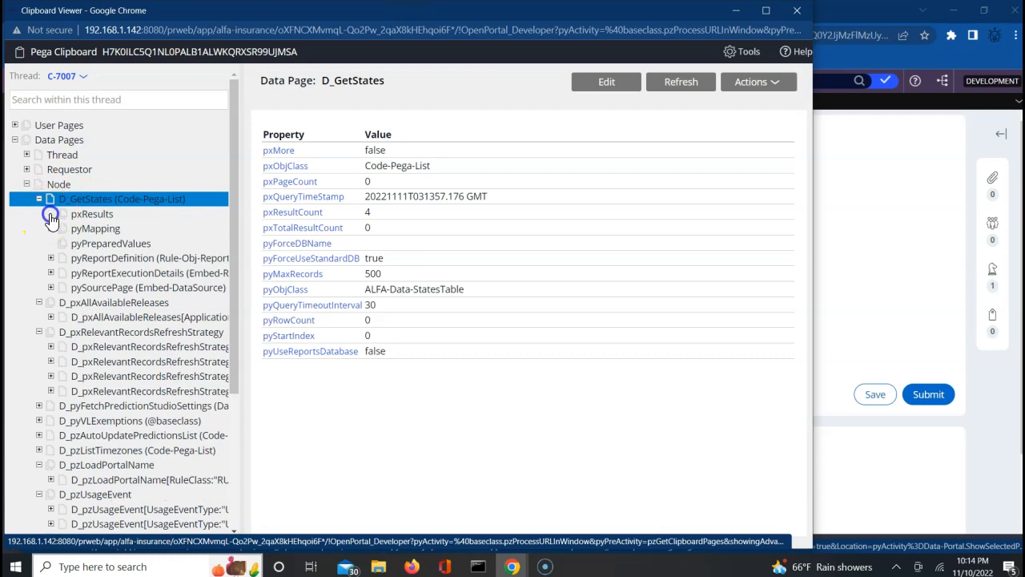
{"action": "left_click", "coordinate": [51, 215]}
{"action": "left_click", "coordinate": [155, 243]}
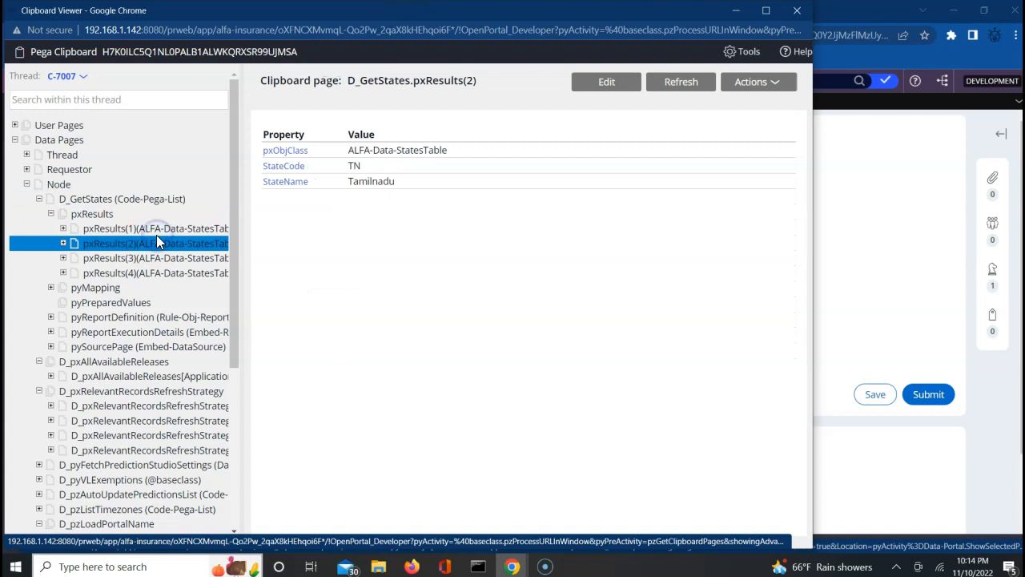
{"action": "left_click", "coordinate": [161, 229]}
{"action": "left_click", "coordinate": [161, 243]}
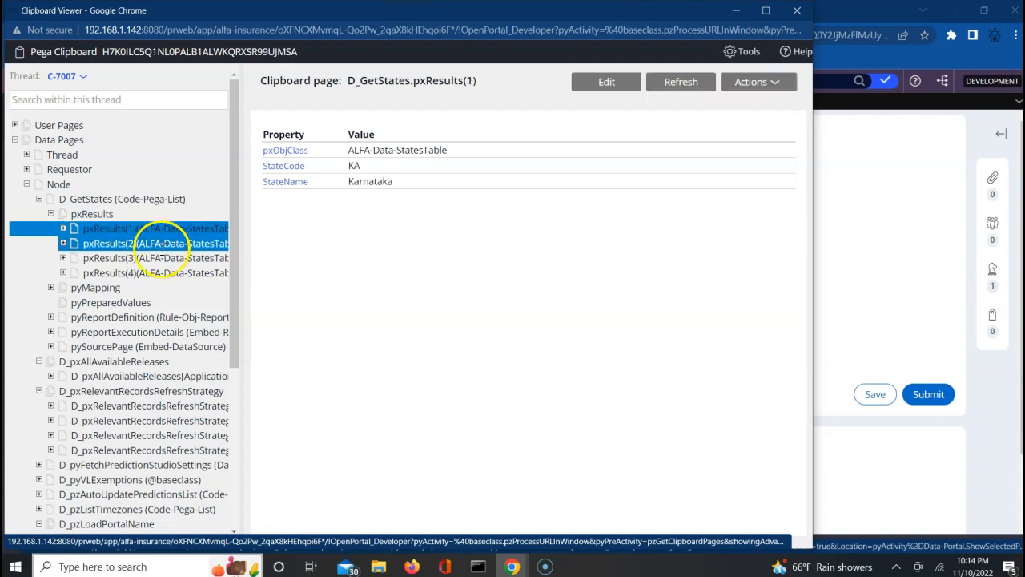
{"action": "left_click", "coordinate": [163, 256]}
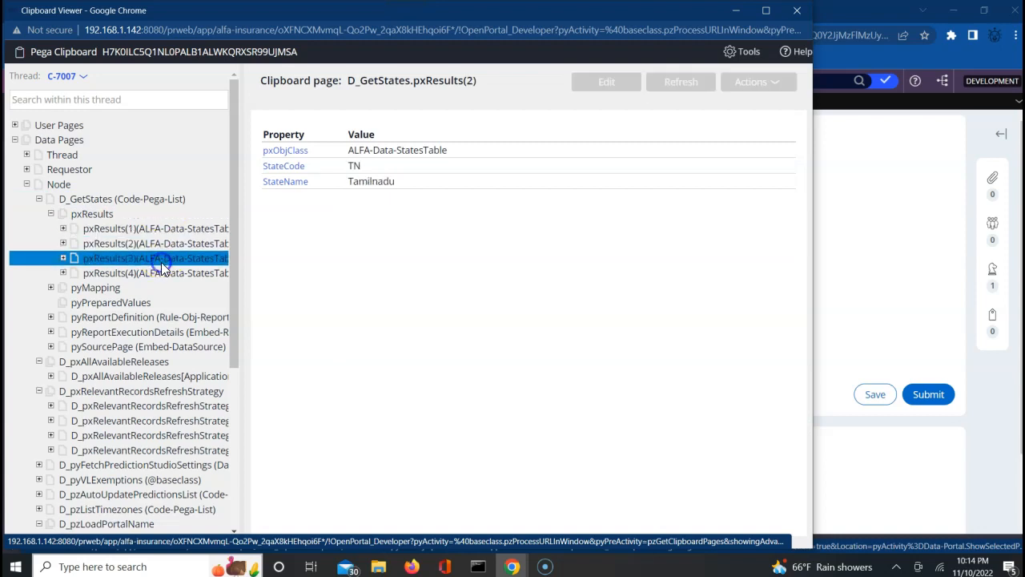
{"action": "left_click", "coordinate": [160, 274]}
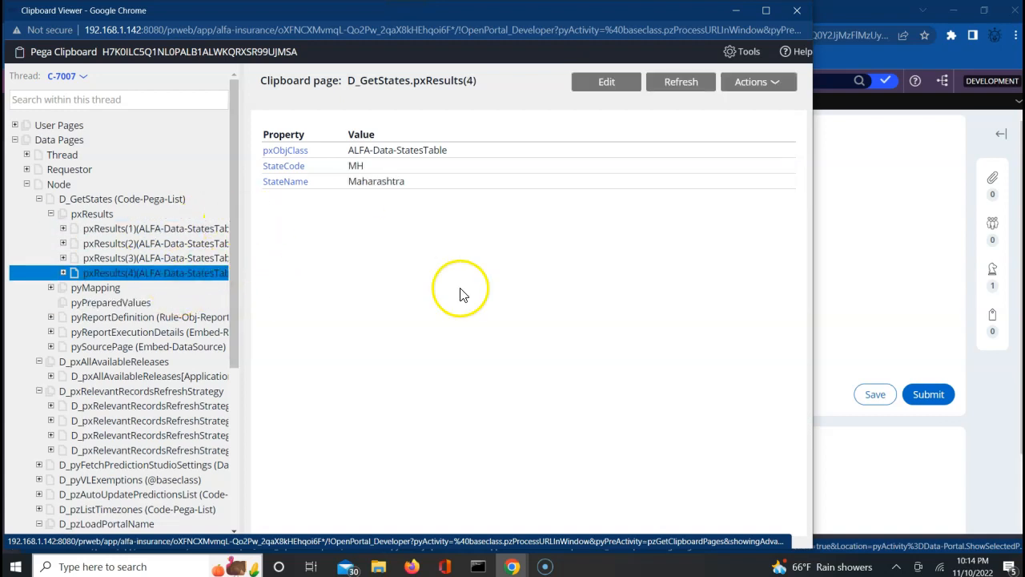
{"action": "left_click", "coordinate": [938, 266]}
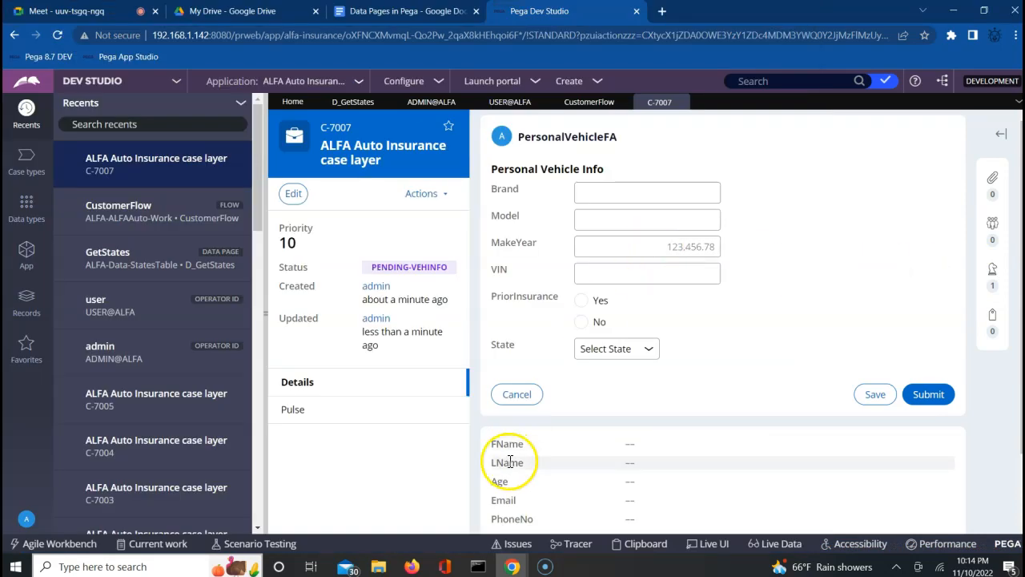
Switch to Firefox and log in with the prefilled operator credentials.
{"action": "left_click", "coordinate": [413, 567]}
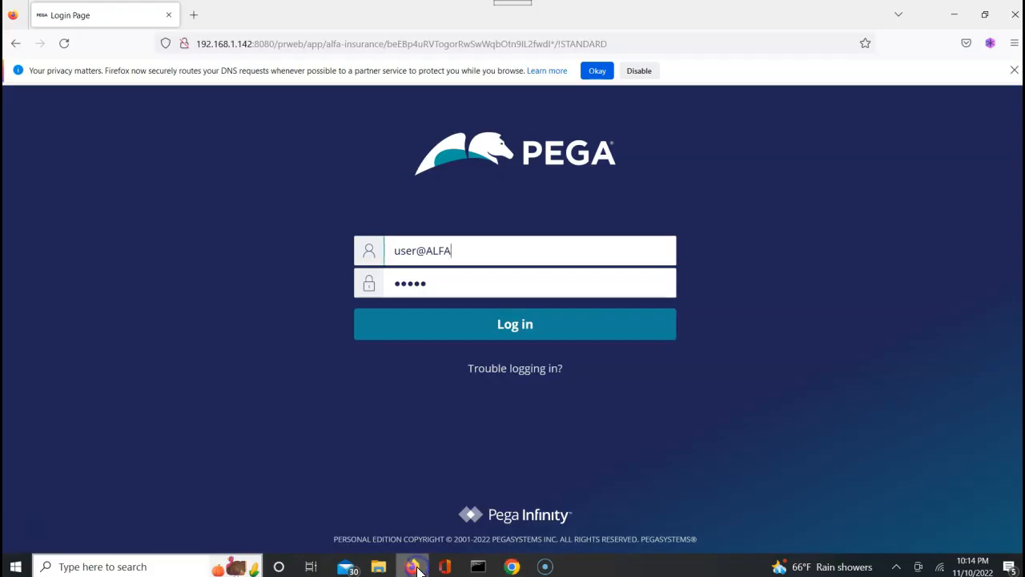
{"action": "left_click", "coordinate": [509, 335]}
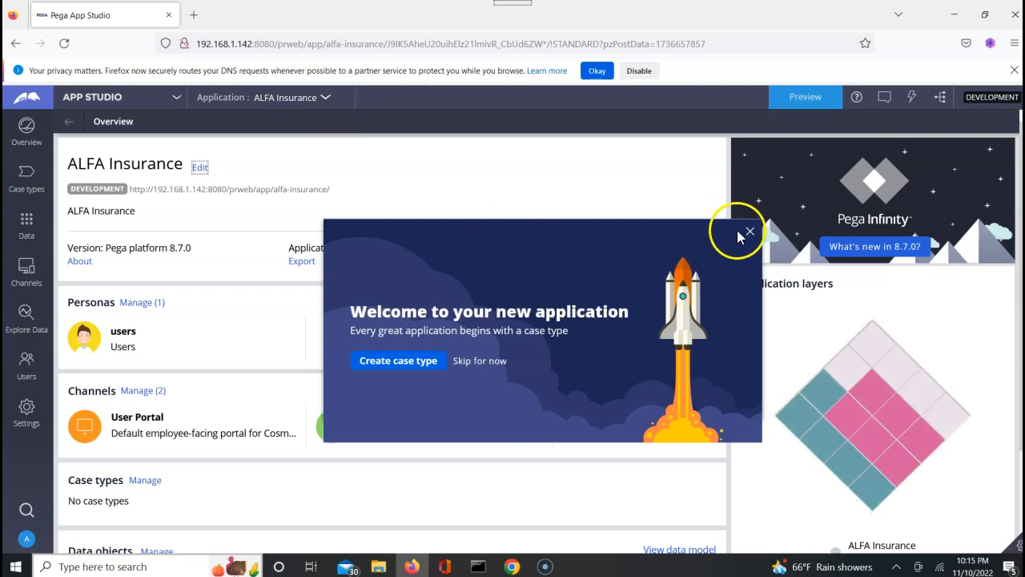
Dismiss the welcome dialog and switch the working application to ALFA Auto Insurance.
{"action": "left_click", "coordinate": [745, 233]}
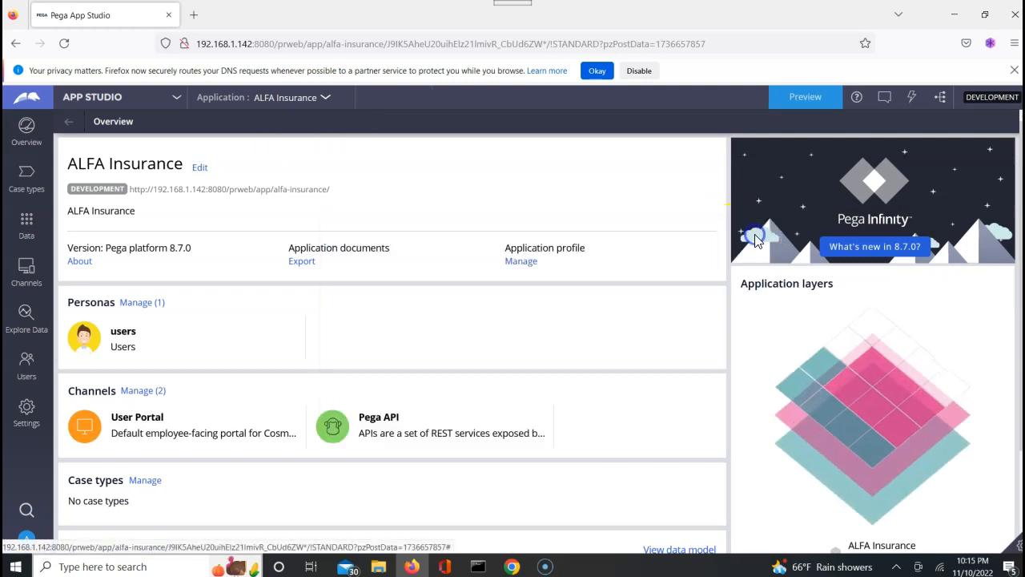
{"action": "left_click", "coordinate": [299, 102]}
{"action": "left_click", "coordinate": [297, 117]}
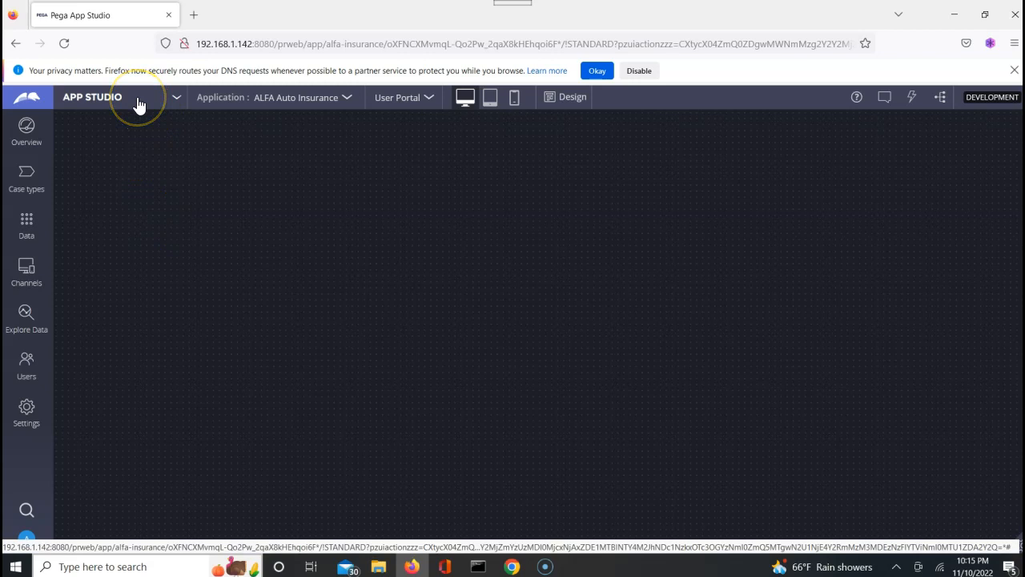
{"action": "left_click", "coordinate": [174, 100]}
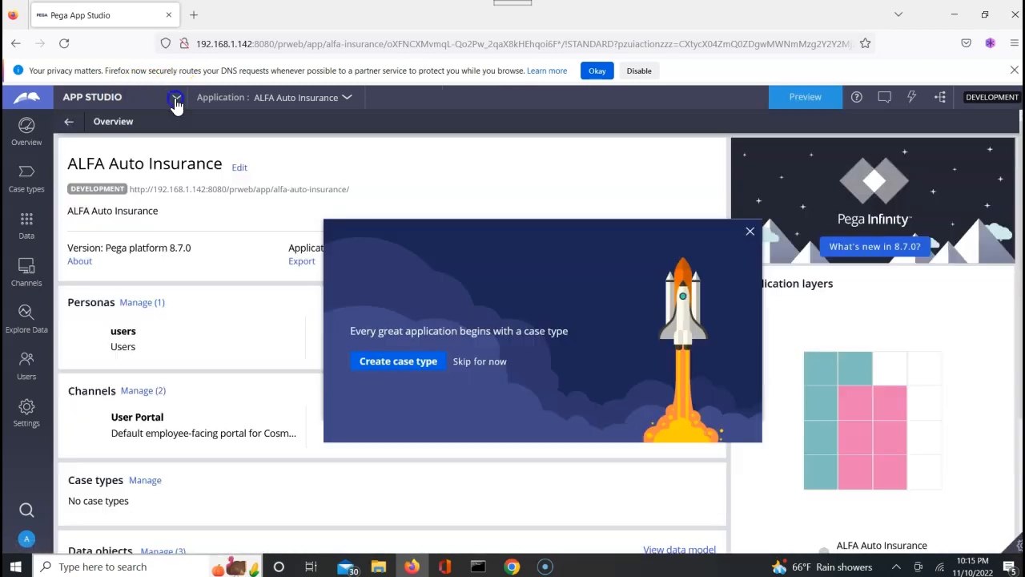
{"action": "left_click", "coordinate": [176, 99]}
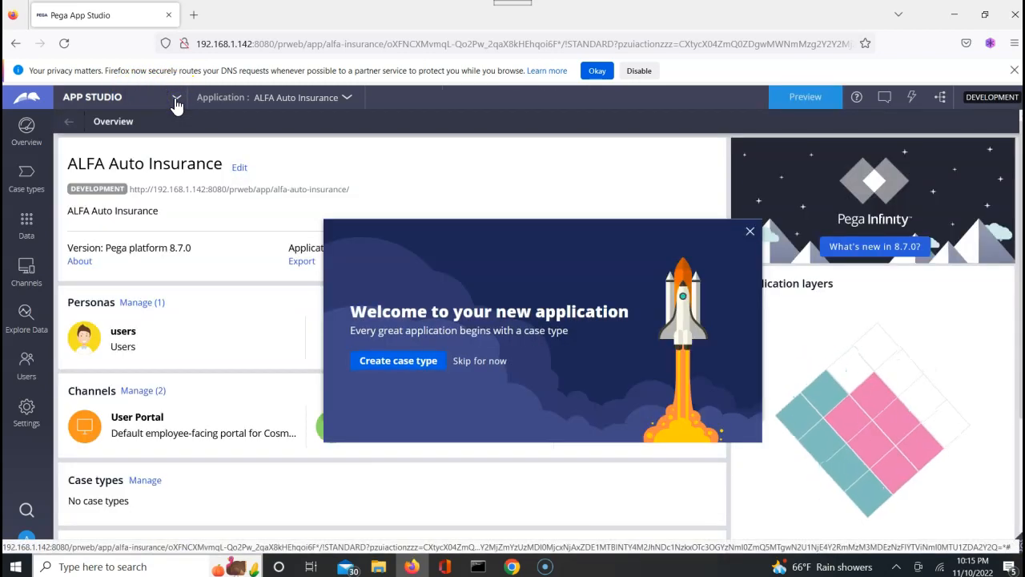
{"action": "left_click", "coordinate": [125, 104]}
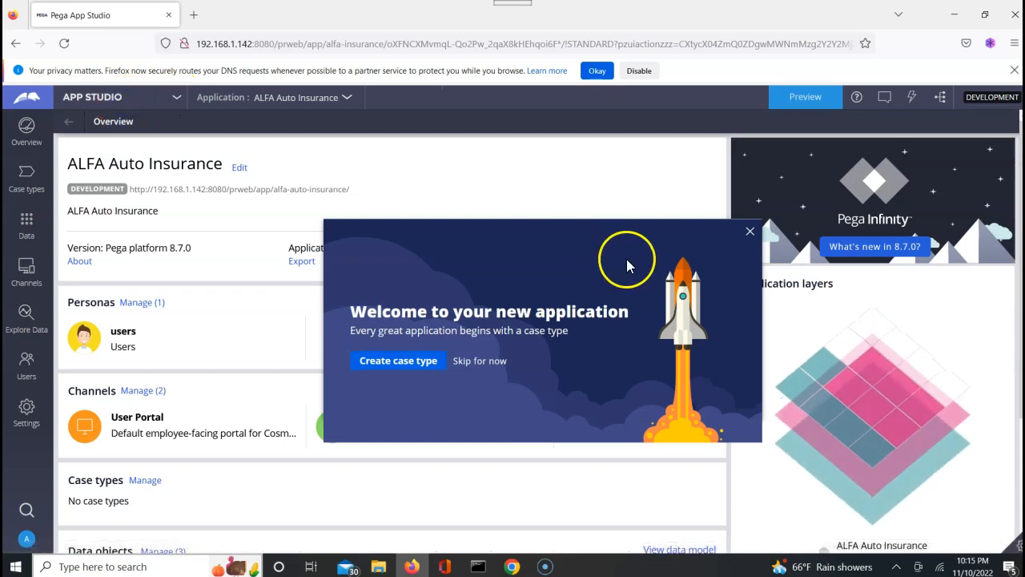
{"action": "left_click", "coordinate": [750, 234]}
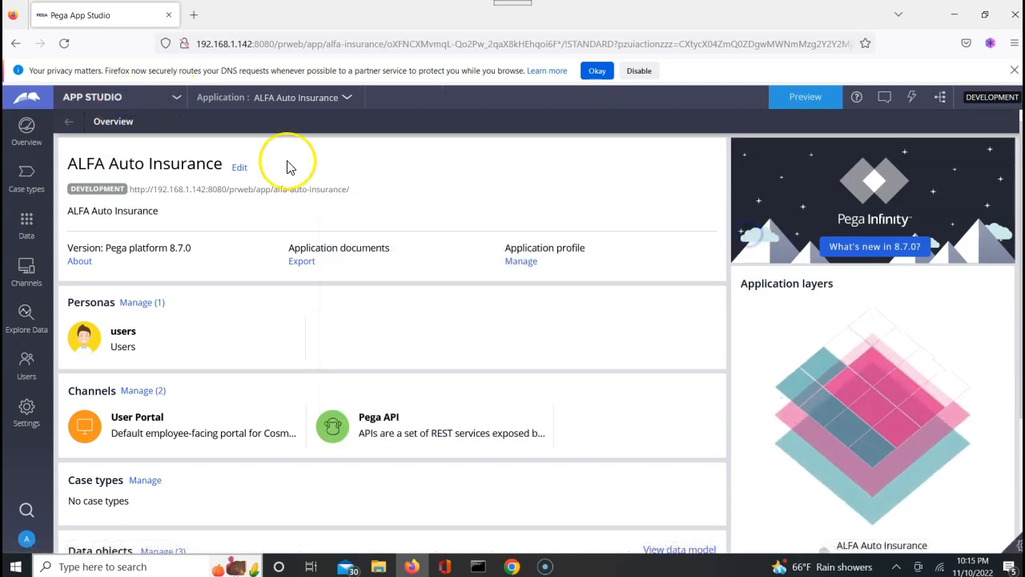
{"action": "left_click", "coordinate": [163, 106]}
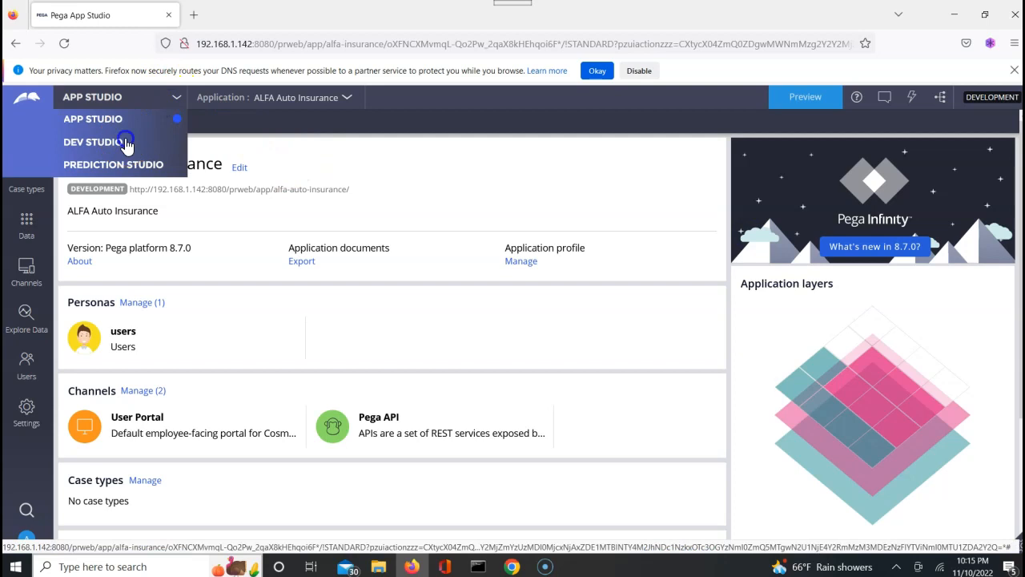
Switch to Dev Studio and open its Clipboard Viewer.
{"action": "left_click", "coordinate": [126, 142]}
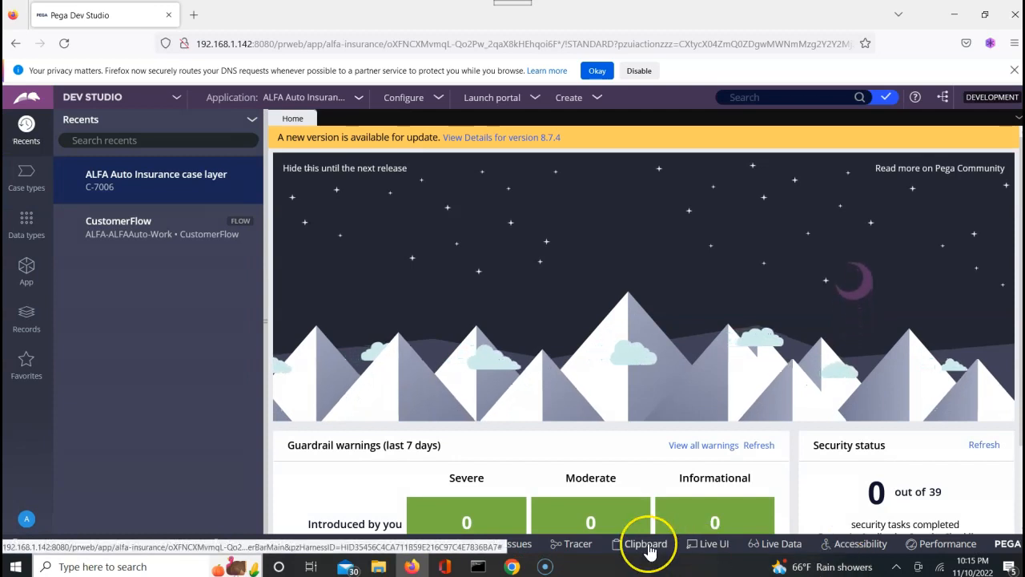
{"action": "left_click", "coordinate": [646, 544]}
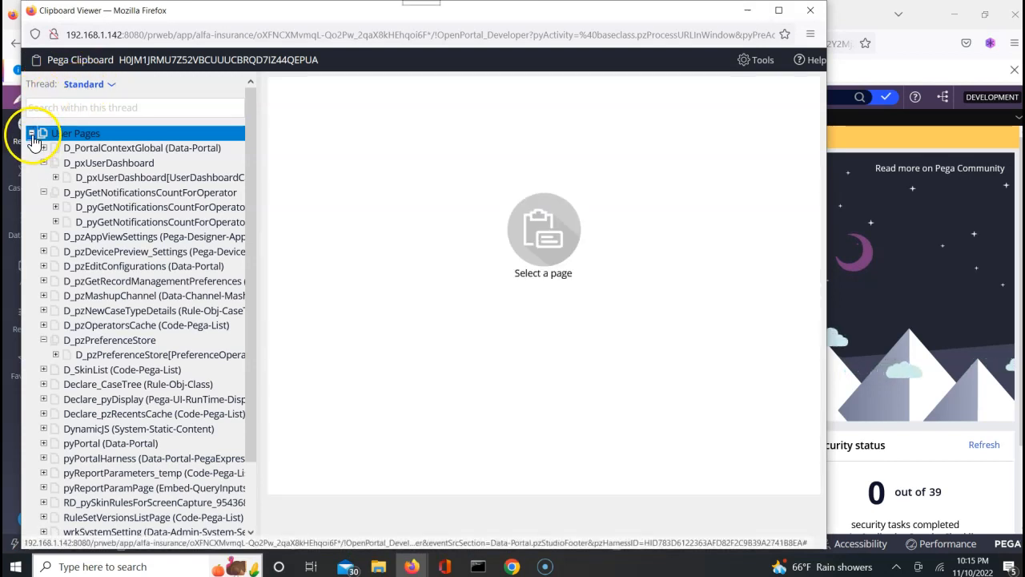
Expand Node data pages and inspect D_GetStates and its pxResults page, then return to Dev Studio.
{"action": "left_click", "coordinate": [32, 134]}
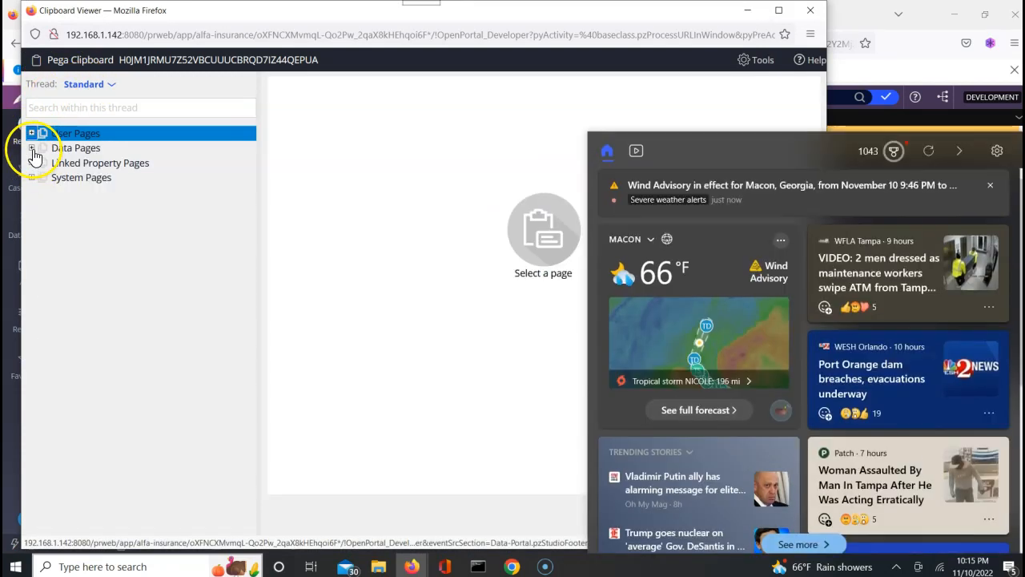
{"action": "left_click", "coordinate": [32, 148]}
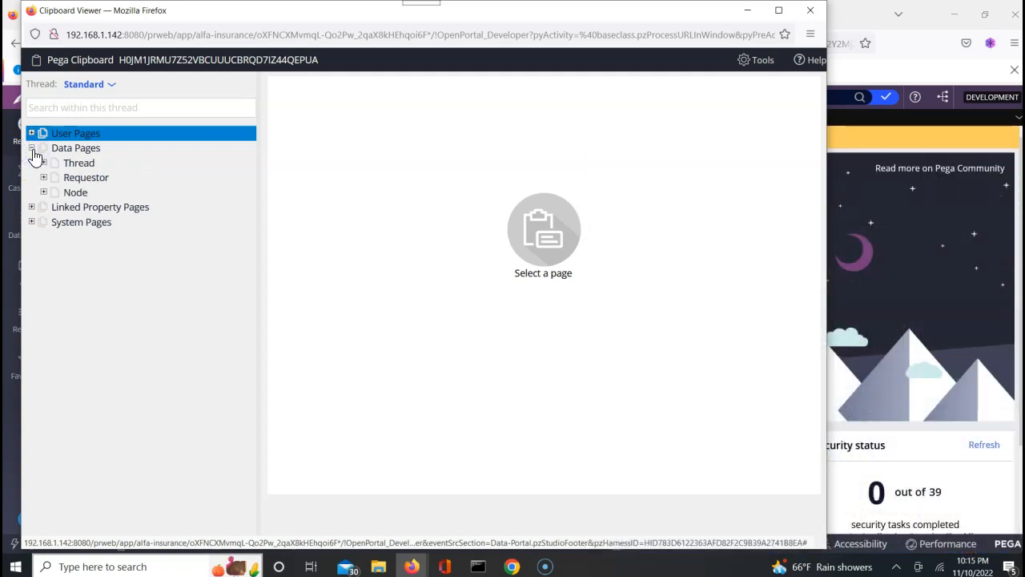
{"action": "left_click", "coordinate": [44, 193]}
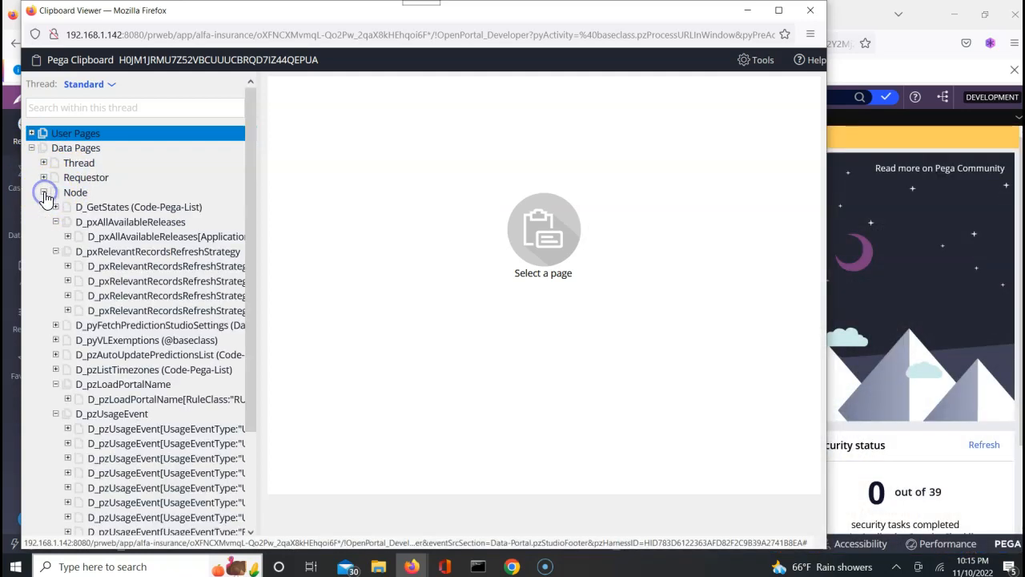
{"action": "left_click", "coordinate": [98, 210]}
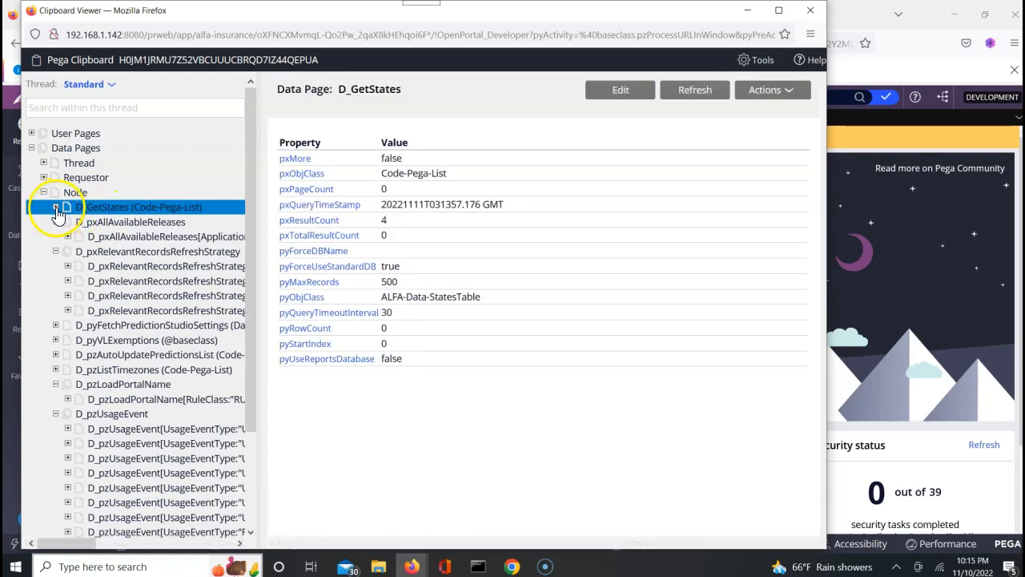
{"action": "left_click", "coordinate": [55, 206]}
{"action": "left_click", "coordinate": [101, 222]}
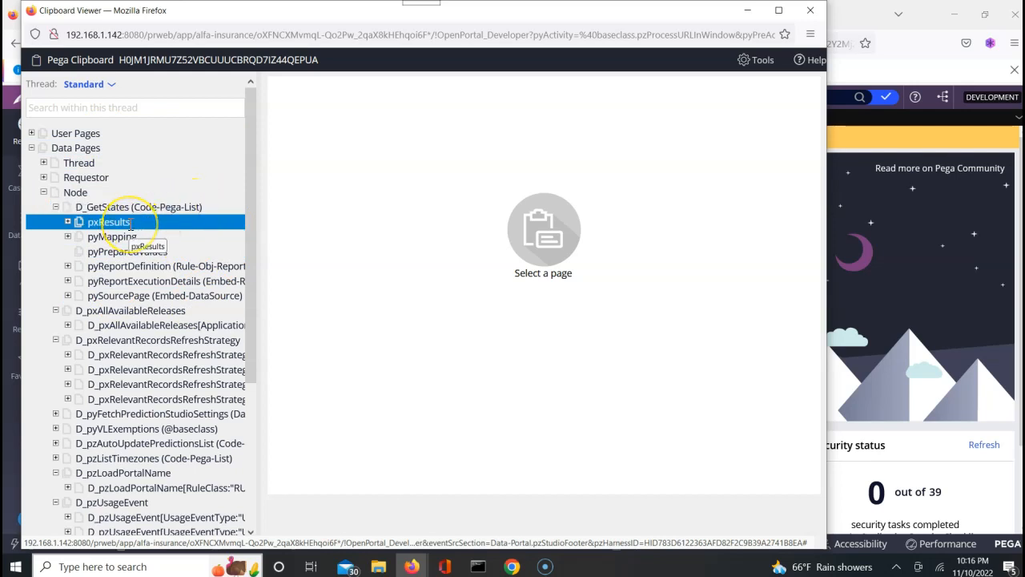
{"action": "left_click", "coordinate": [170, 207]}
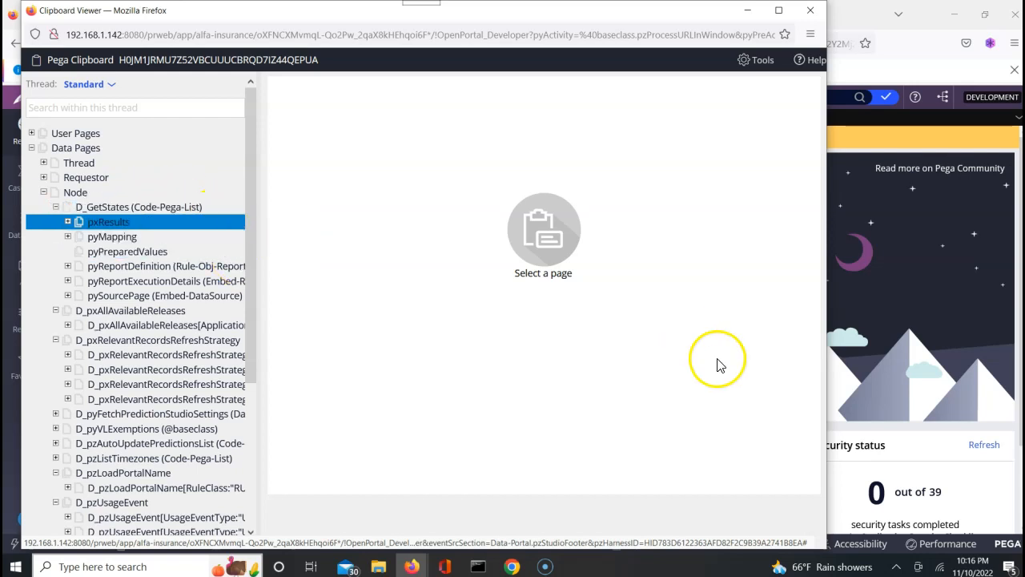
{"action": "left_click", "coordinate": [876, 343]}
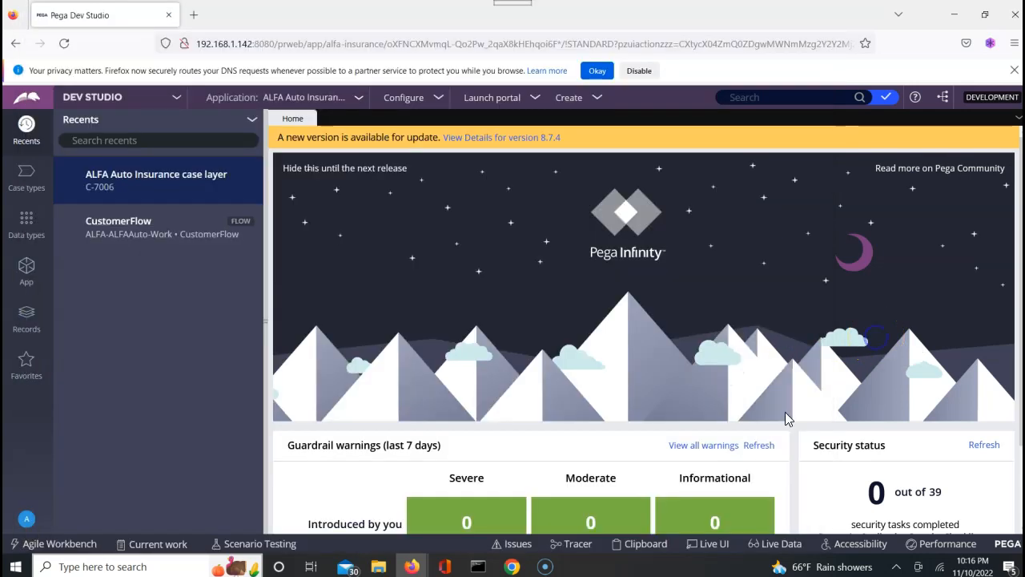
In Tracer settings, enable Data Pages events and disable Queue Processing events.
{"action": "left_click", "coordinate": [572, 545]}
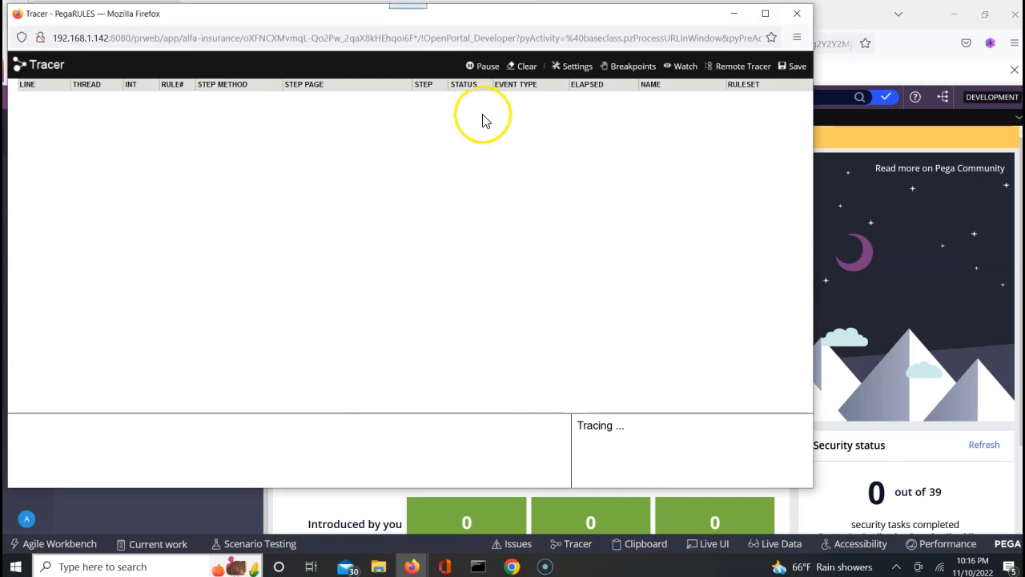
{"action": "left_click", "coordinate": [565, 69]}
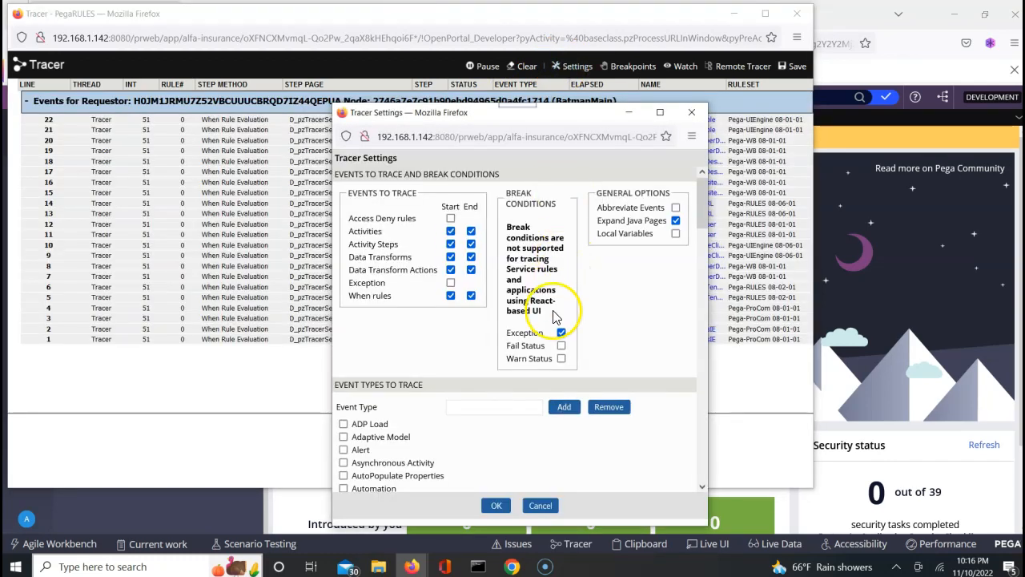
{"action": "left_click", "coordinate": [702, 486]}
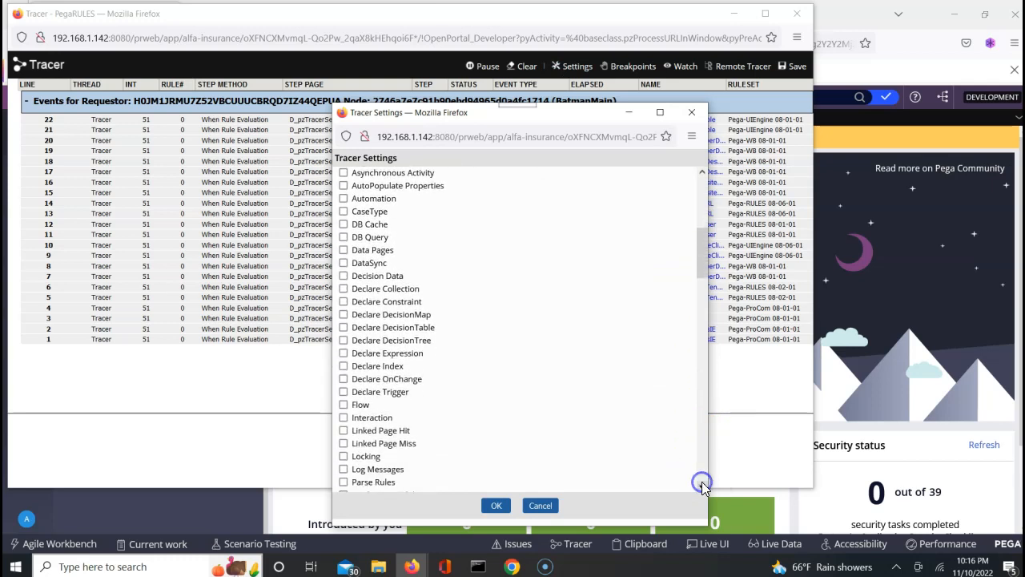
{"action": "left_click", "coordinate": [344, 250]}
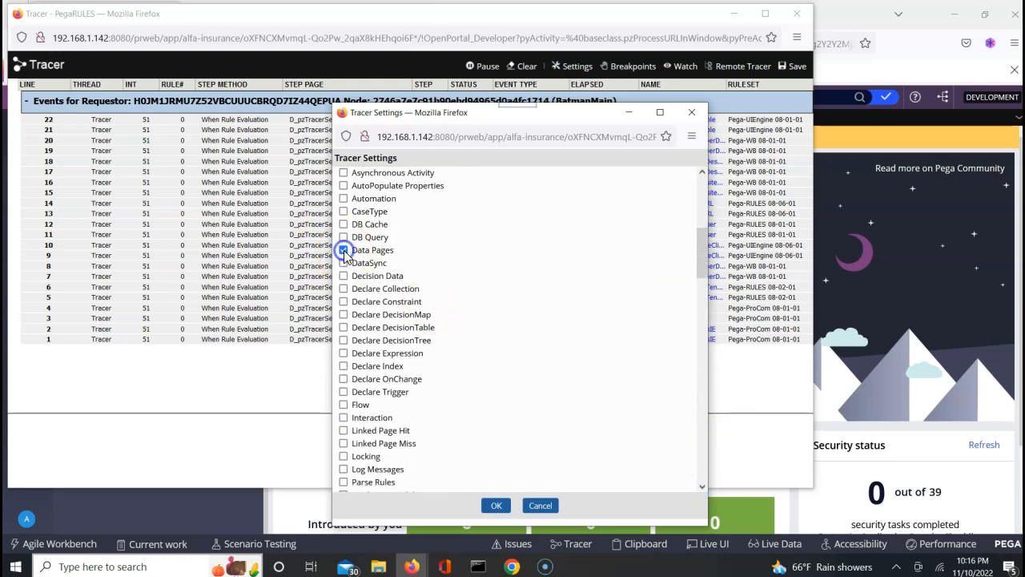
{"action": "left_click", "coordinate": [702, 487]}
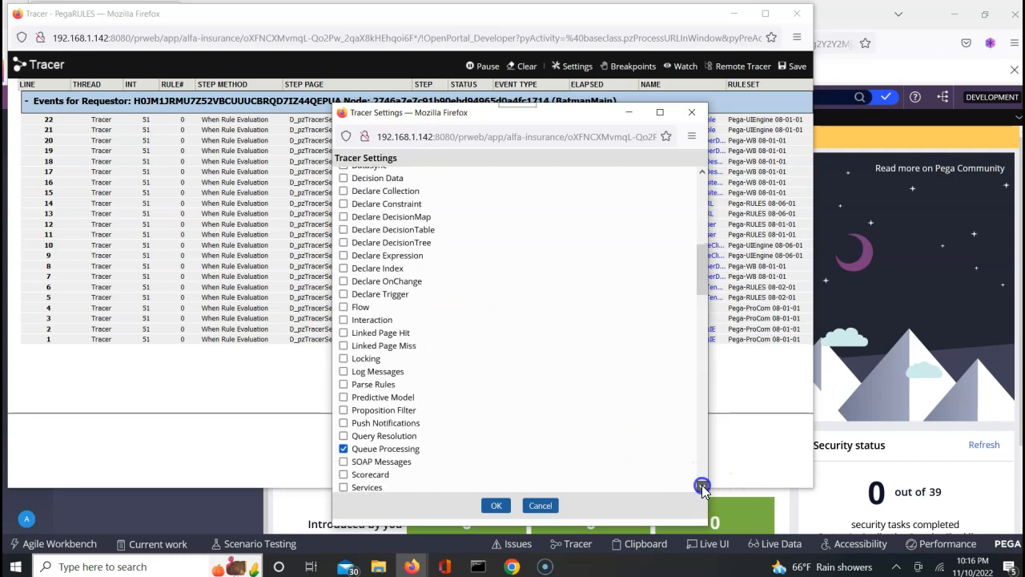
{"action": "left_click", "coordinate": [344, 320]}
{"action": "left_click", "coordinate": [703, 486]}
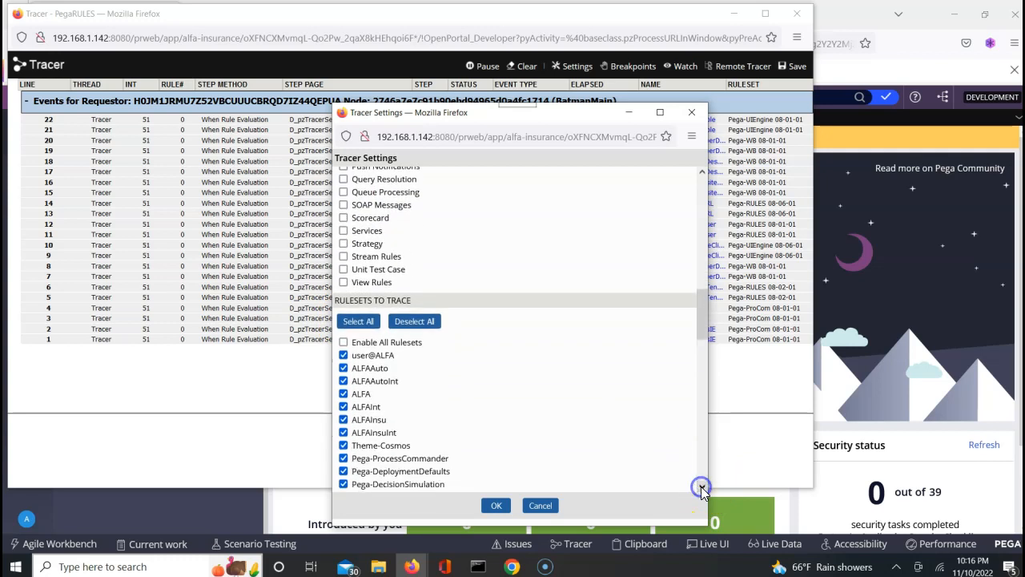
Limit traced rulesets to user@ALFA, ALFAAuto and ALFA, apply, and clear the Tracer.
{"action": "left_click", "coordinate": [405, 321]}
{"action": "left_click", "coordinate": [344, 355]}
{"action": "left_click", "coordinate": [343, 369]}
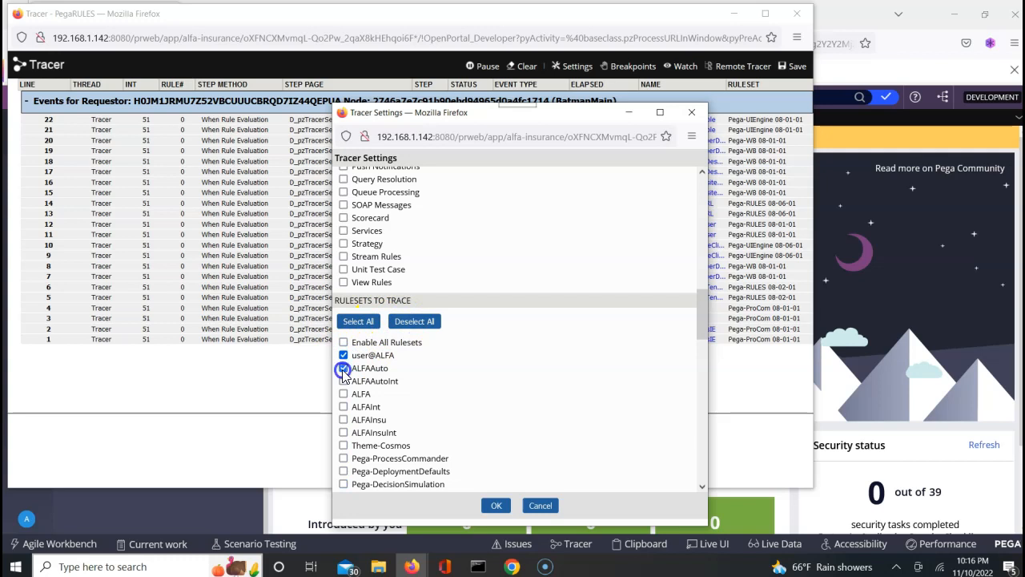
{"action": "left_click", "coordinate": [343, 393]}
{"action": "left_click", "coordinate": [495, 507]}
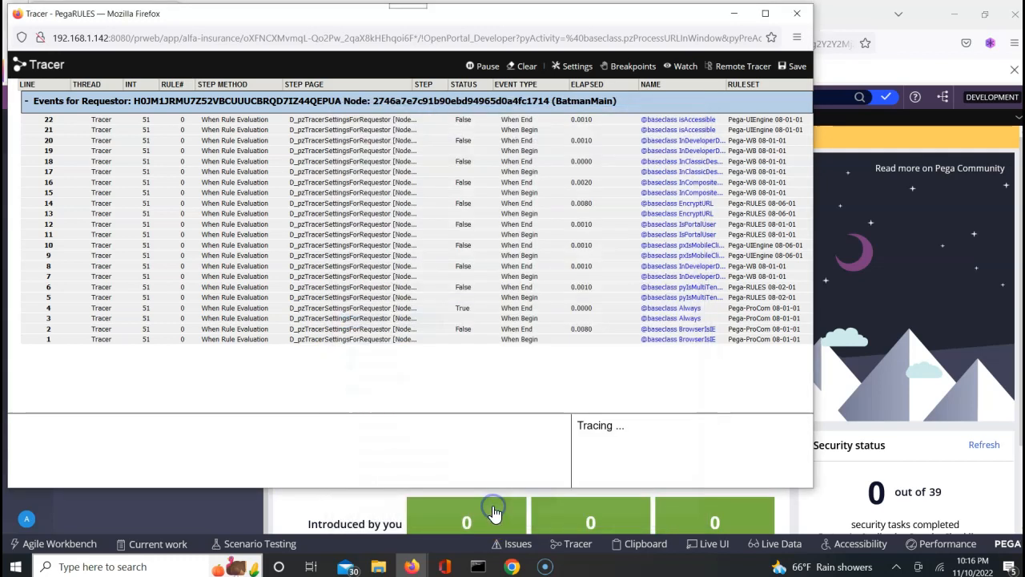
{"action": "left_click", "coordinate": [517, 214]}
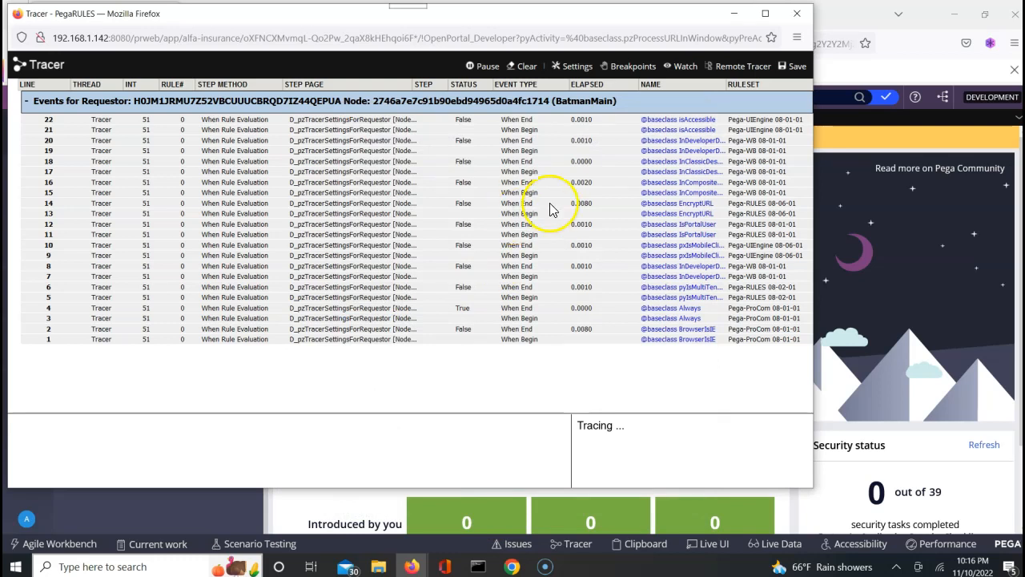
{"action": "left_click", "coordinate": [527, 69]}
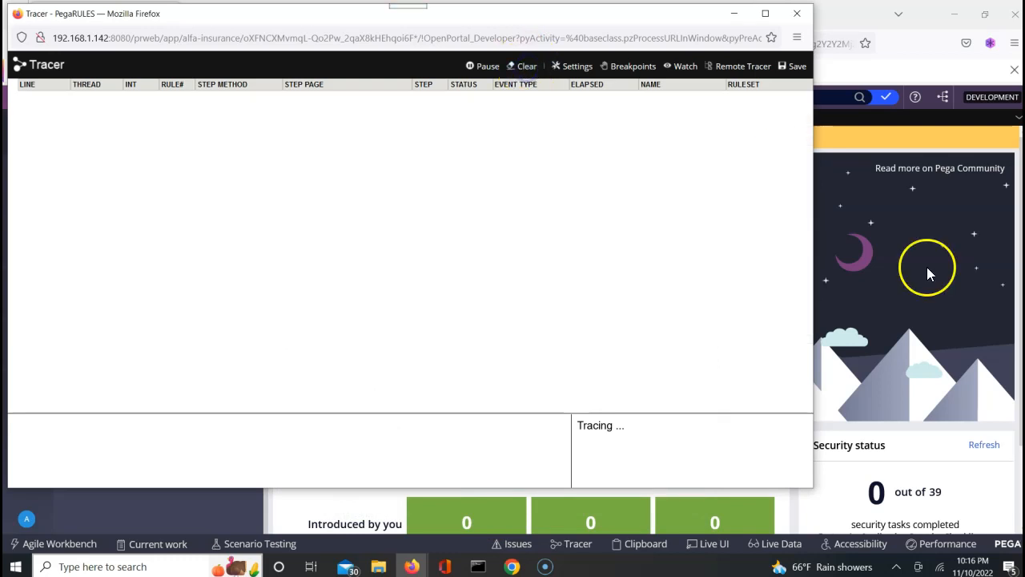
{"action": "left_click", "coordinate": [929, 272]}
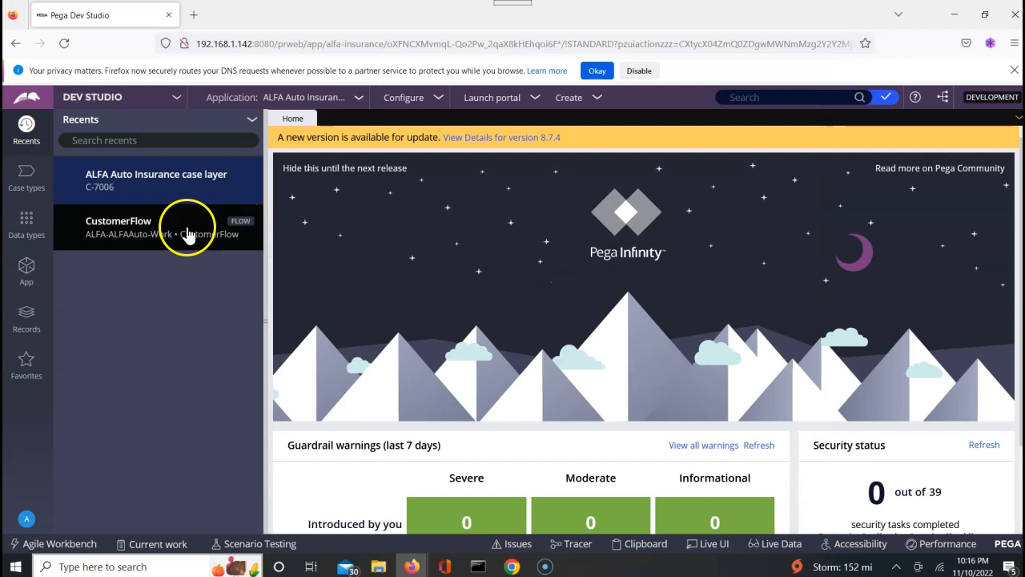
Open CustomerFlow from Recents and run it to start a new case.
{"action": "left_click", "coordinate": [145, 232]}
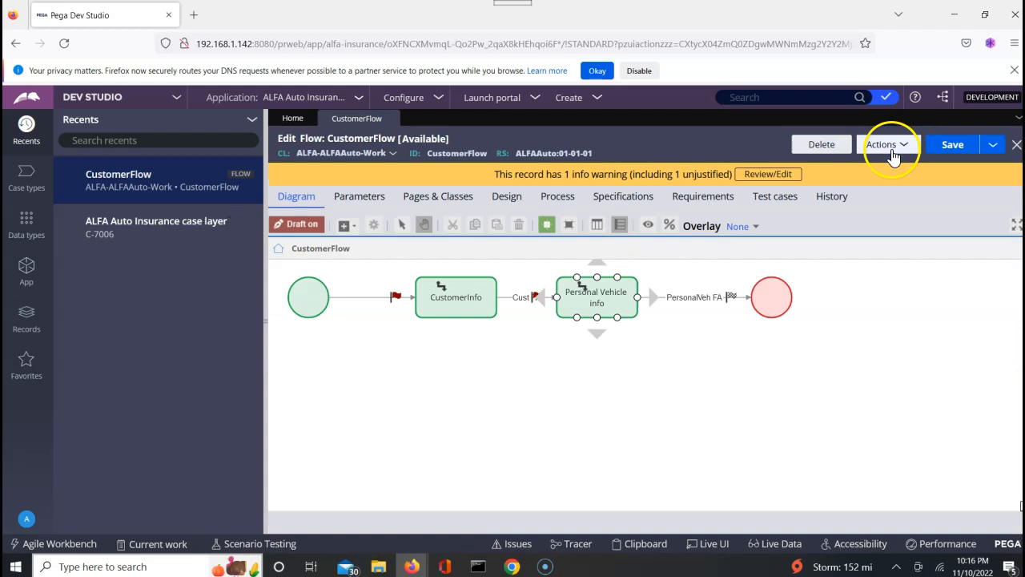
{"action": "left_click", "coordinate": [890, 149]}
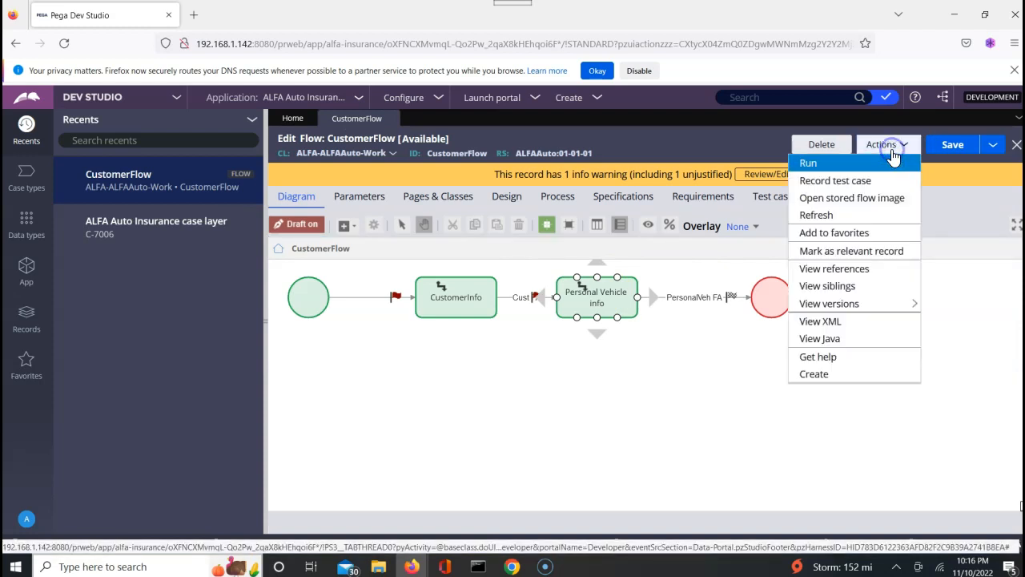
{"action": "left_click", "coordinate": [823, 165]}
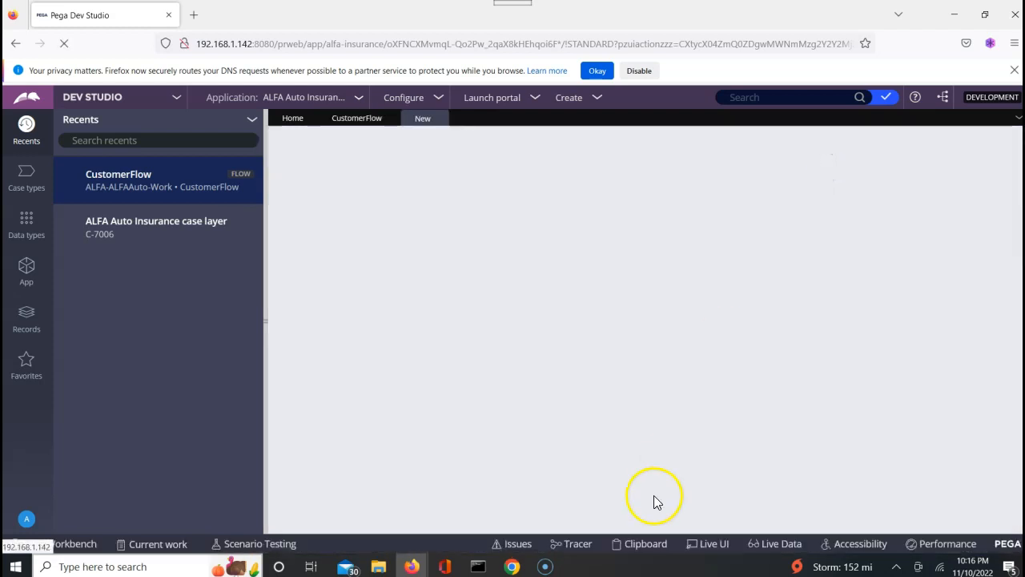
Review the D_GetStates trace events in the Chrome and Firefox Tracer windows.
{"action": "mouse_move", "coordinate": [515, 568]}
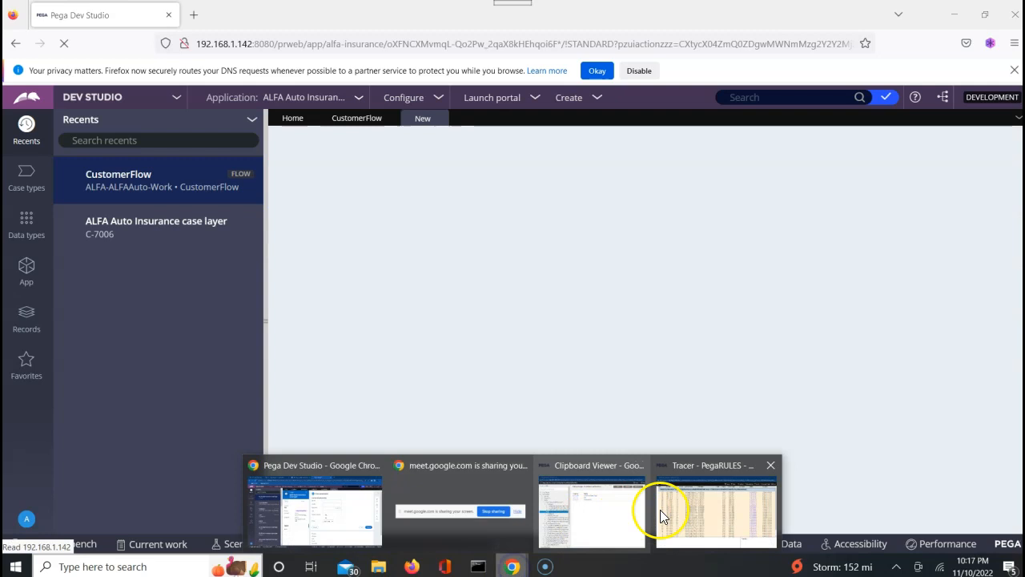
{"action": "left_click", "coordinate": [688, 510]}
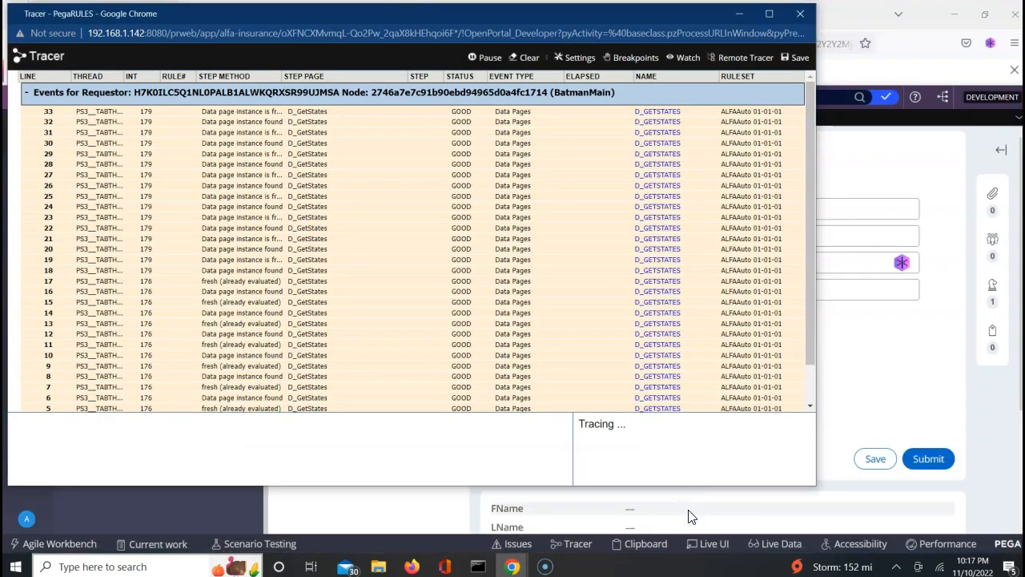
{"action": "left_click", "coordinate": [413, 566]}
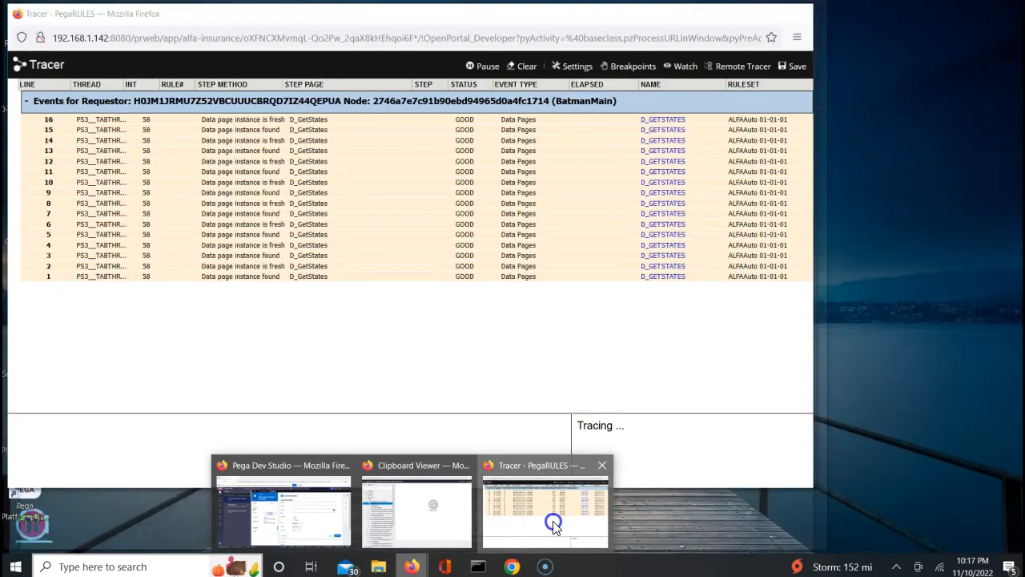
{"action": "left_click", "coordinate": [552, 522]}
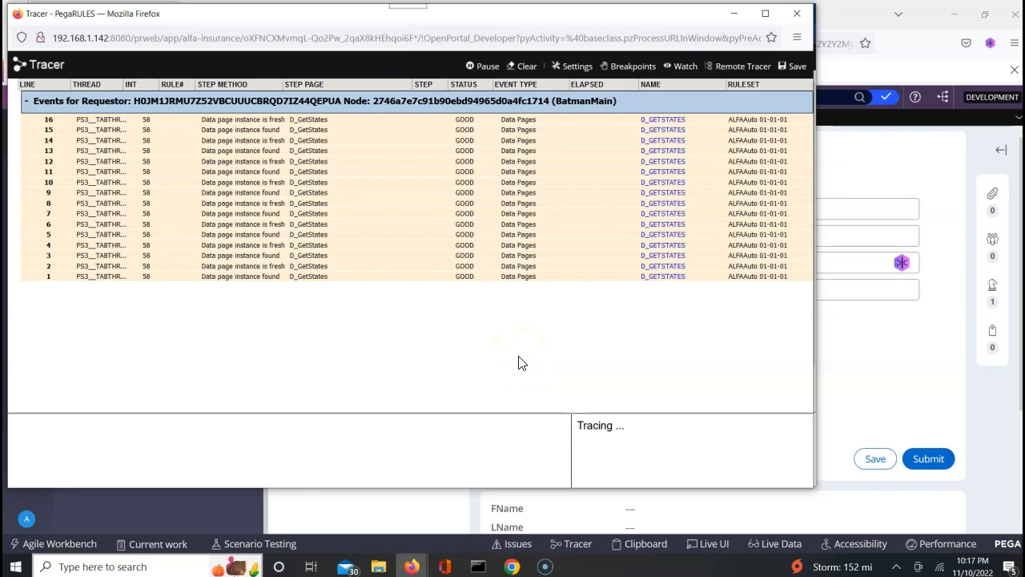
Close both Tracer windows and the Firefox Dev Studio window.
{"action": "left_click", "coordinate": [795, 16]}
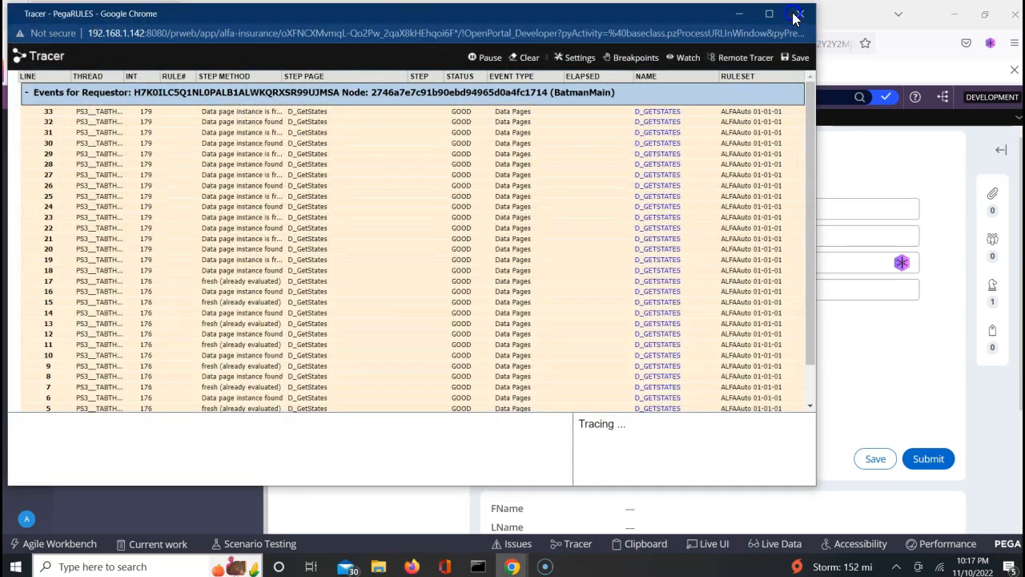
{"action": "left_click", "coordinate": [795, 16]}
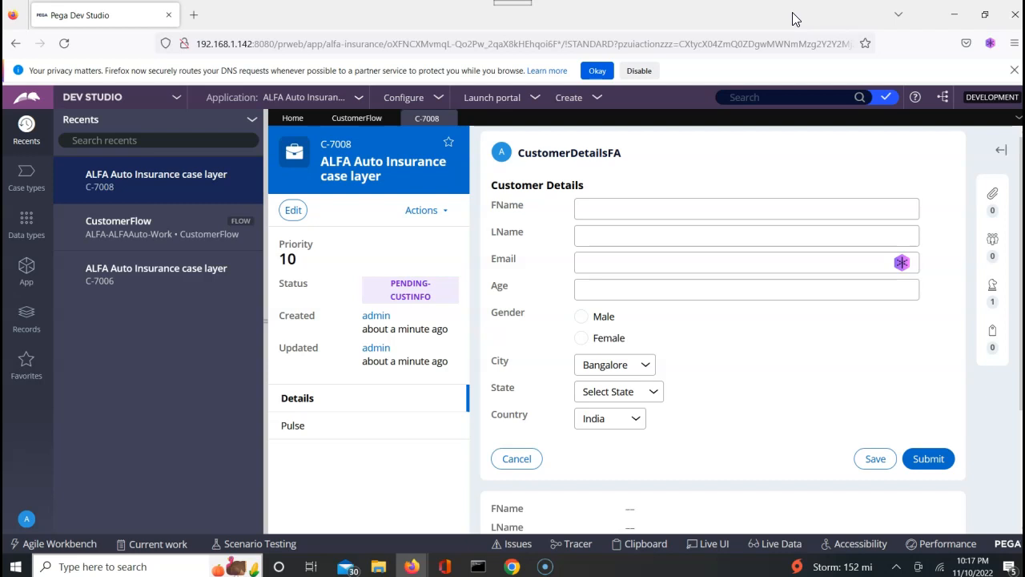
{"action": "left_click", "coordinate": [1007, 27]}
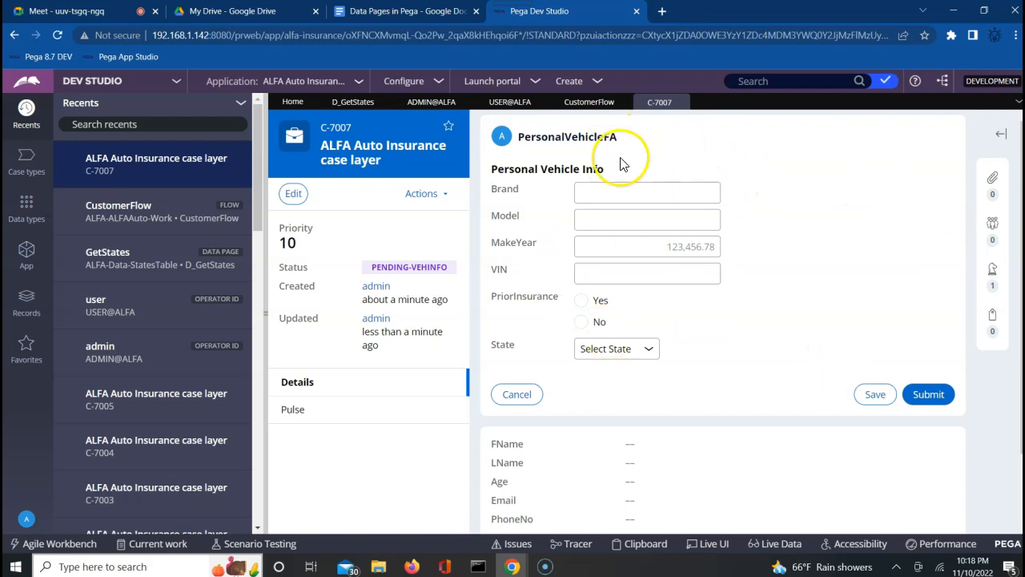
Close the C-7007 case tab.
{"action": "left_click", "coordinate": [681, 102]}
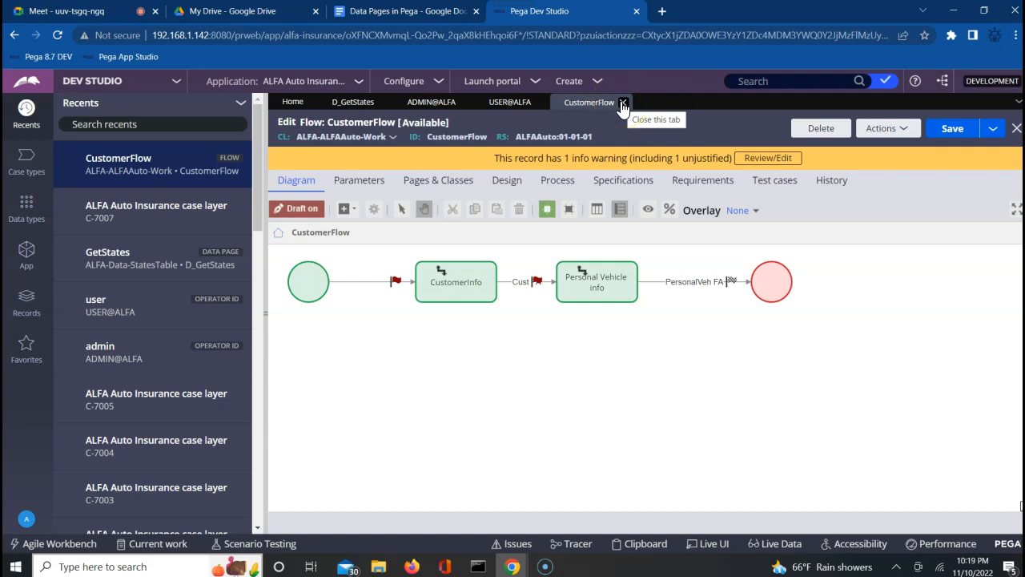
Close the CustomerFlow, USER@ALFA and ADMIN@ALFA tabs, then list the Data types.
{"action": "left_click", "coordinate": [622, 104]}
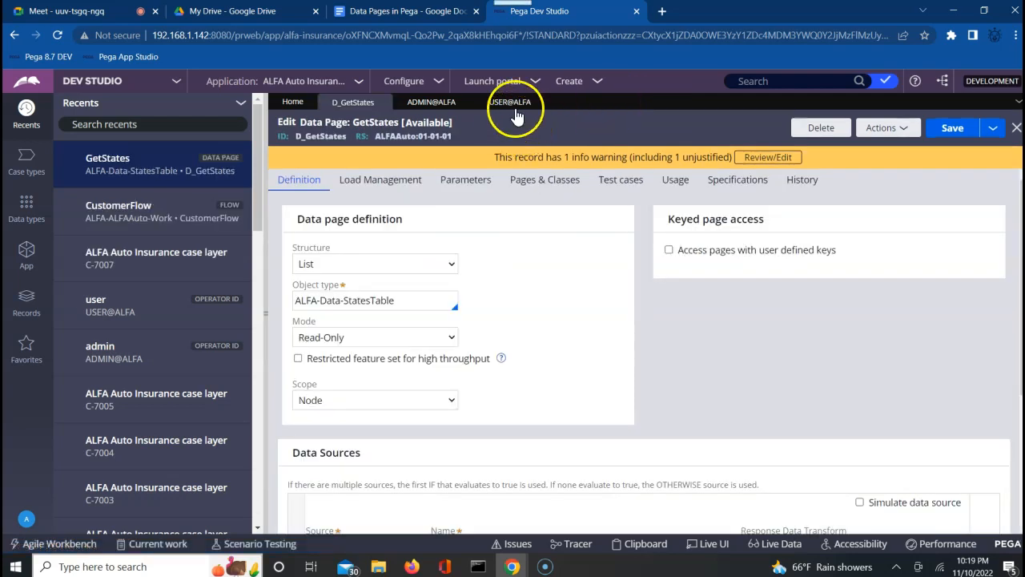
{"action": "left_click", "coordinate": [540, 103]}
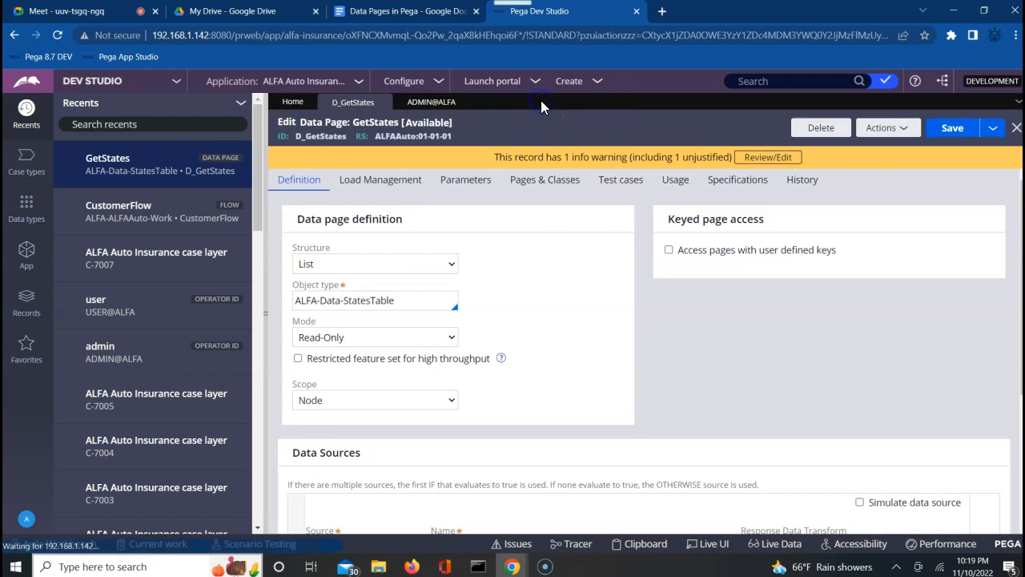
{"action": "left_click", "coordinate": [464, 104]}
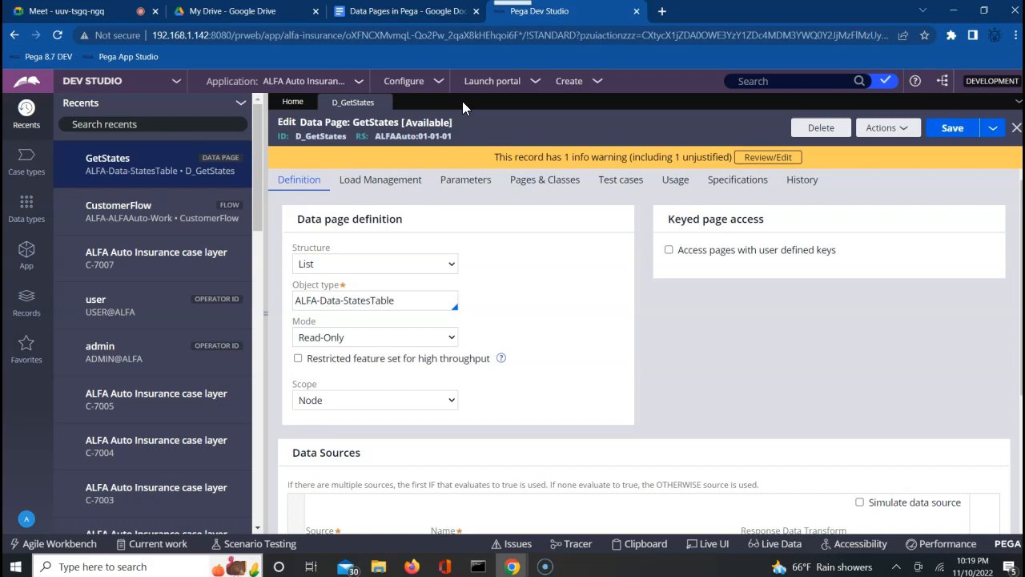
{"action": "left_click", "coordinate": [27, 207]}
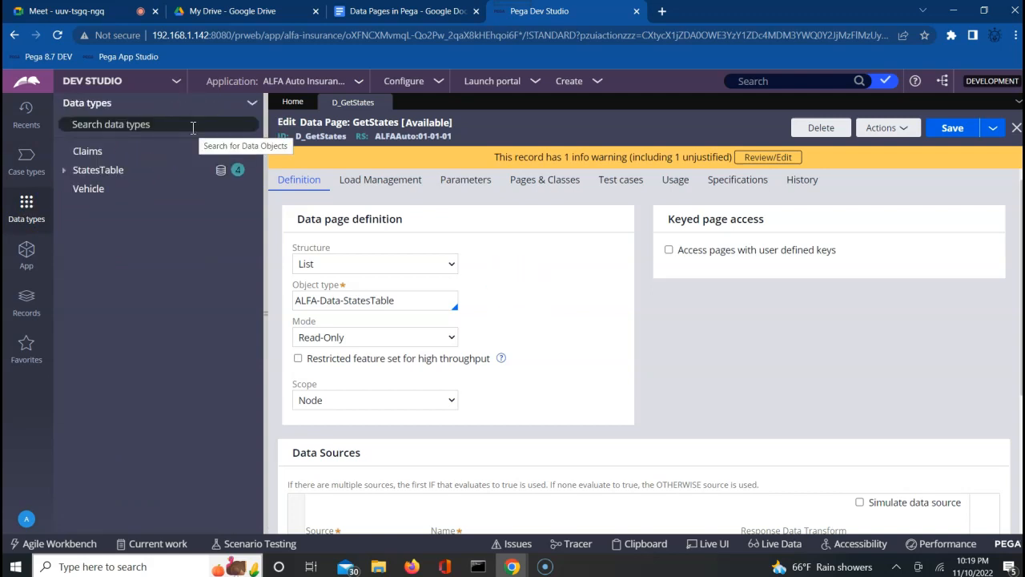
Open StatesTable, view the D_GetStates Definition, return to StatesTable, and launch Clipboard.
{"action": "left_click", "coordinate": [113, 169]}
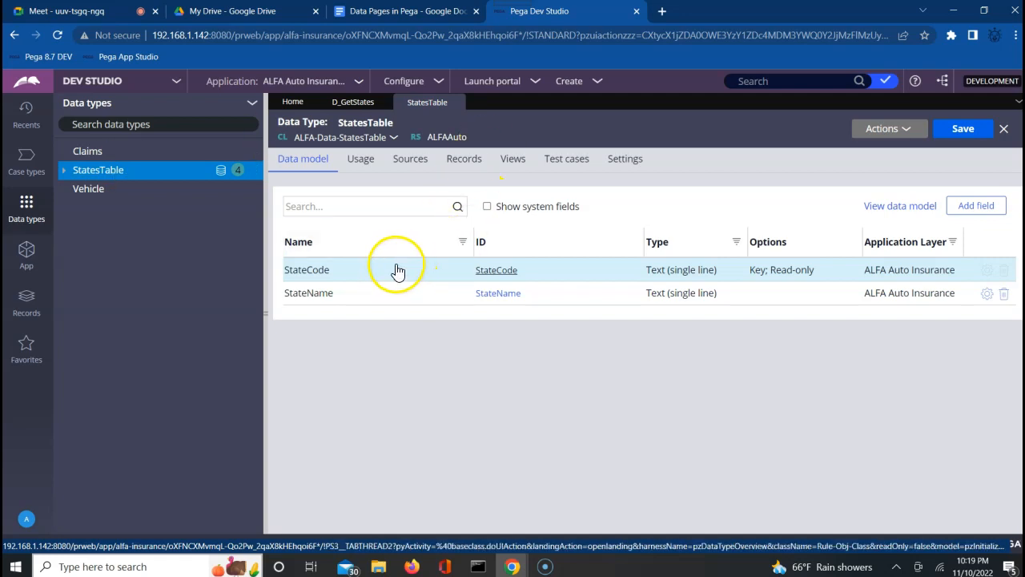
{"action": "left_click", "coordinate": [414, 167]}
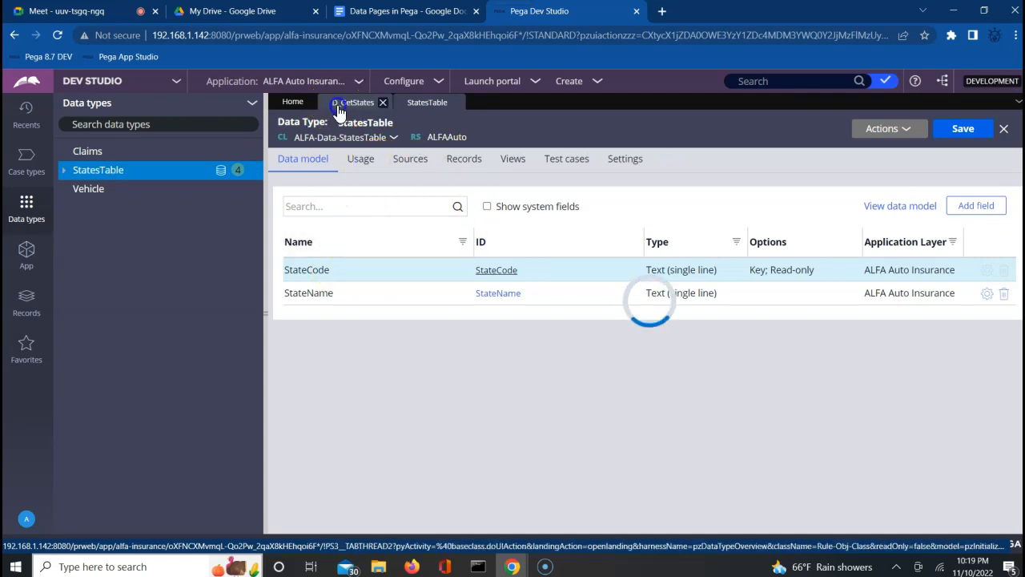
{"action": "left_click", "coordinate": [343, 104]}
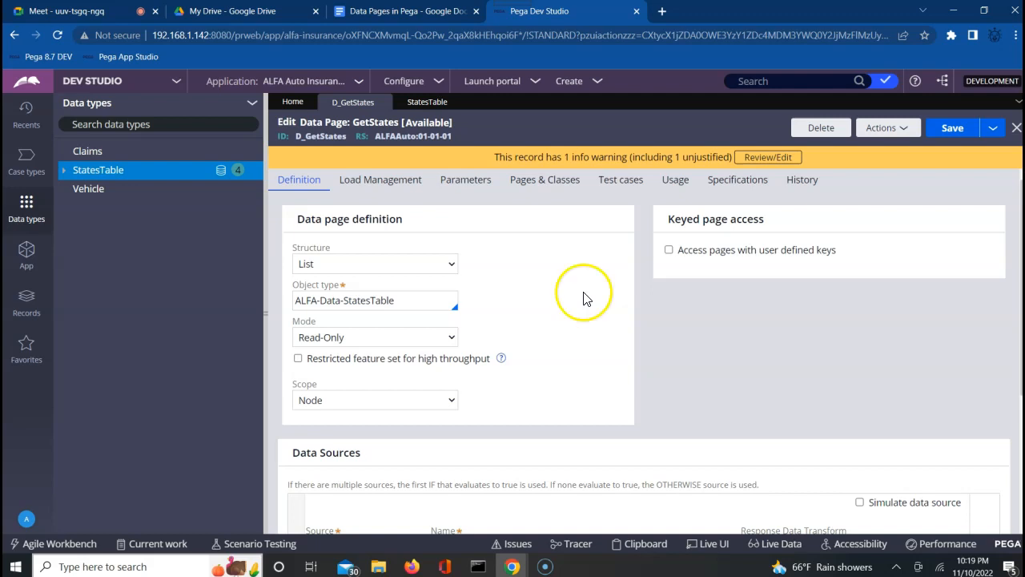
{"action": "left_click", "coordinate": [437, 105]}
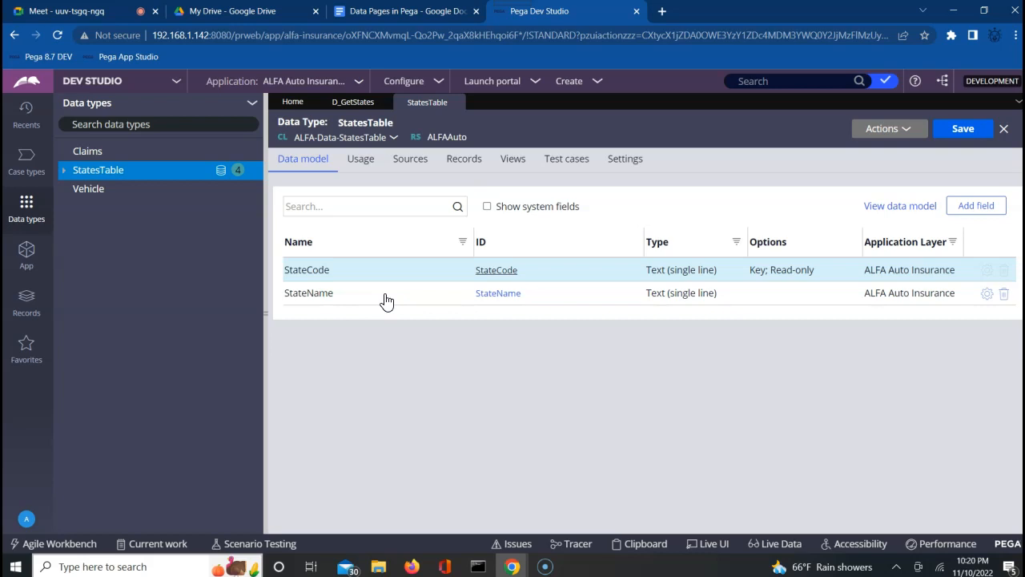
{"action": "left_click", "coordinate": [633, 547]}
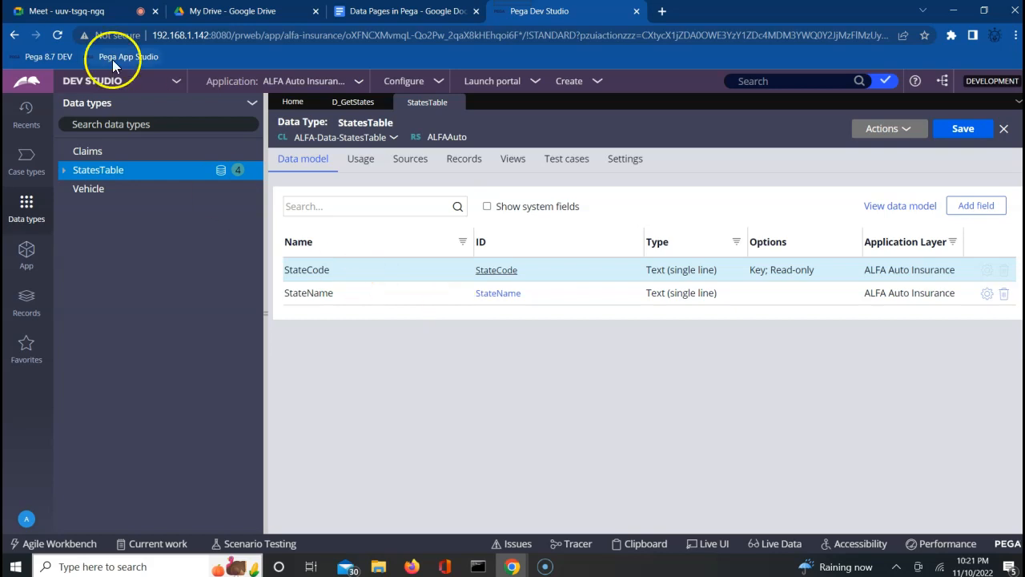
Switch to the Google Meet tab in Chrome.
{"action": "left_click", "coordinate": [96, 17]}
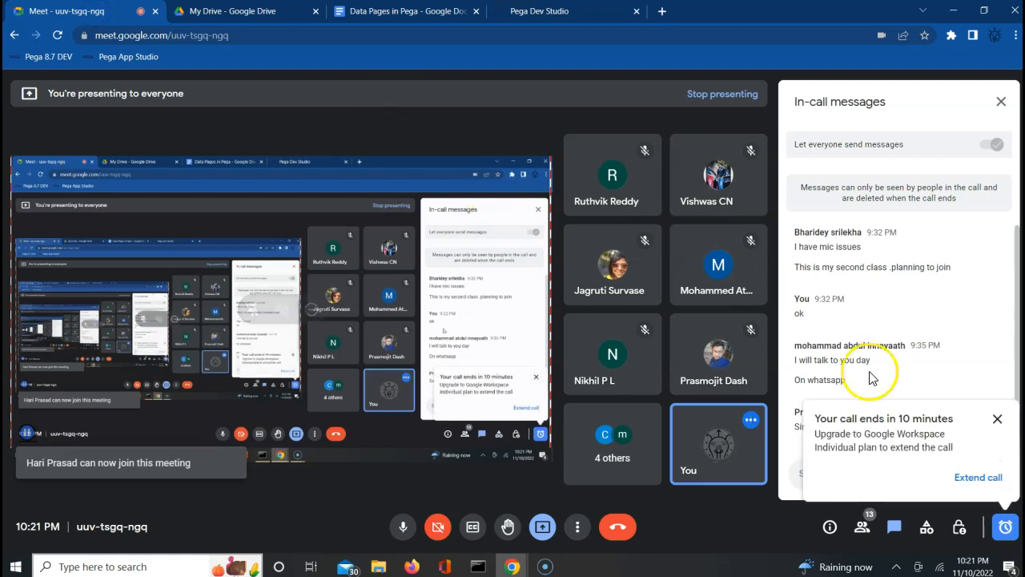
Dismiss the 10-minute call warning, check the participants list, then return to Dev Studio.
{"action": "left_click", "coordinate": [997, 419]}
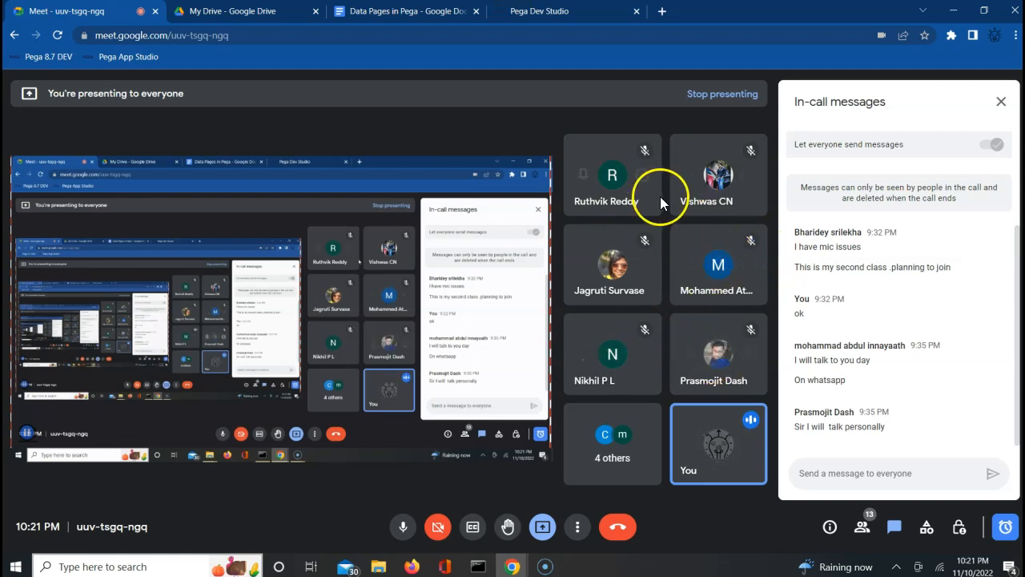
{"action": "left_click", "coordinate": [865, 530]}
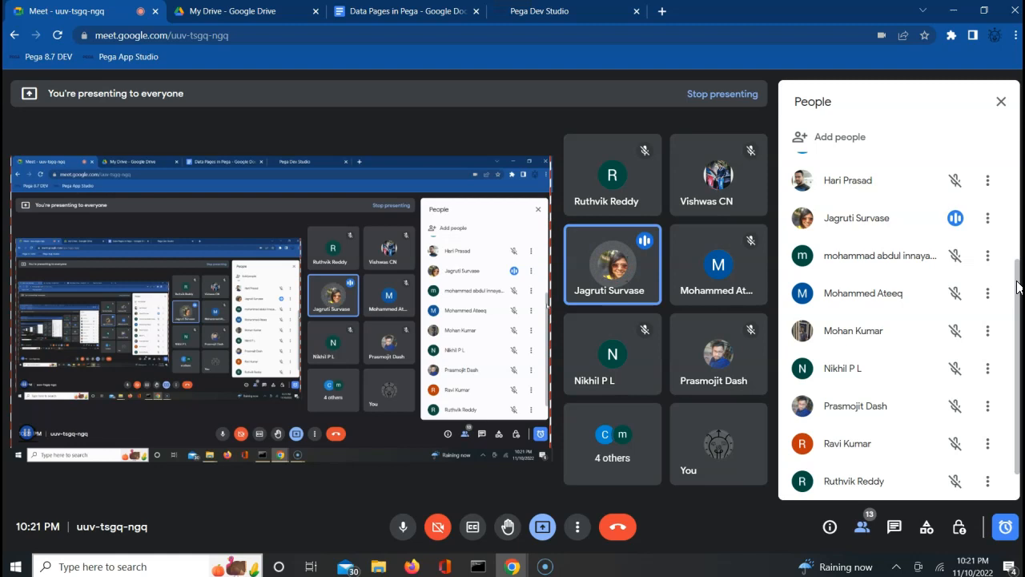
{"action": "right_click", "coordinate": [1014, 203]}
{"action": "left_click", "coordinate": [1013, 207]}
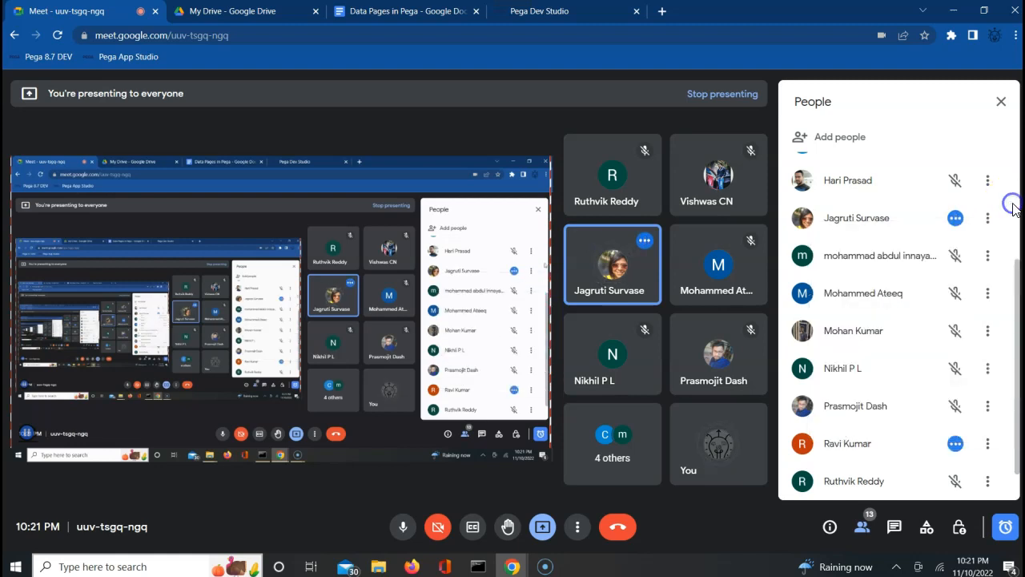
{"action": "scroll", "coordinate": [1014, 216], "scroll_direction": "up", "scroll_amount": 3}
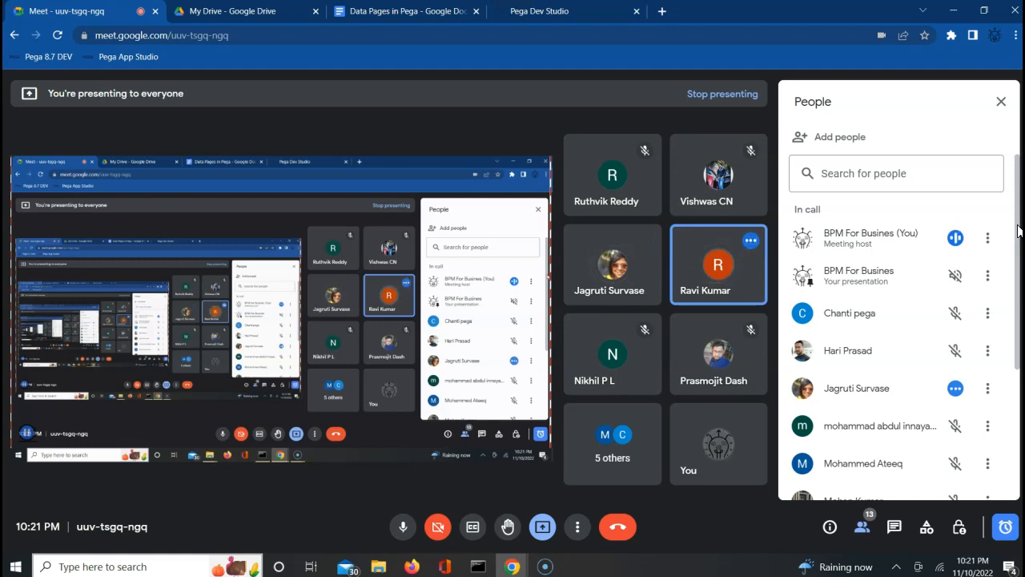
{"action": "left_click", "coordinate": [1000, 105]}
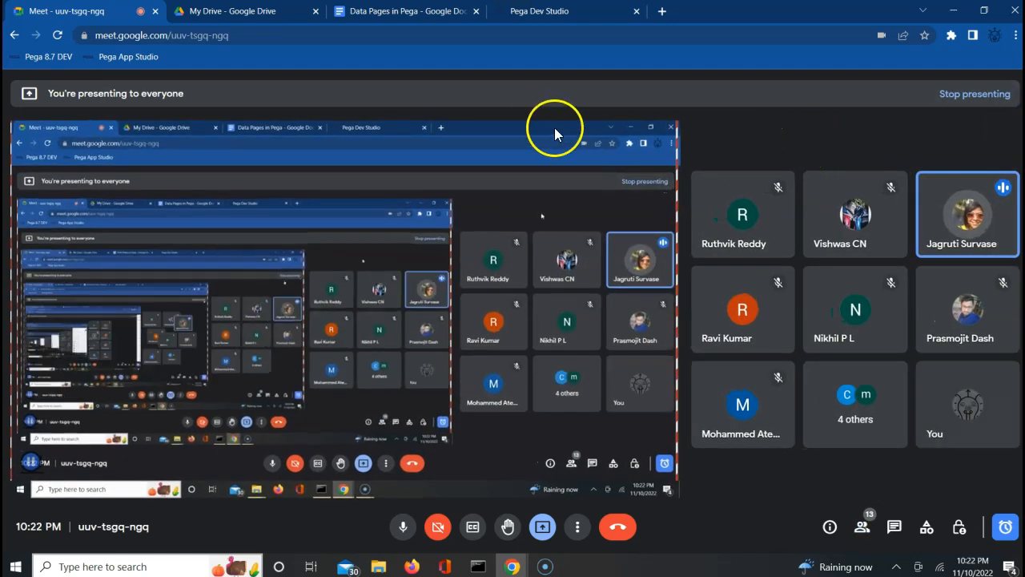
{"action": "left_click", "coordinate": [550, 11]}
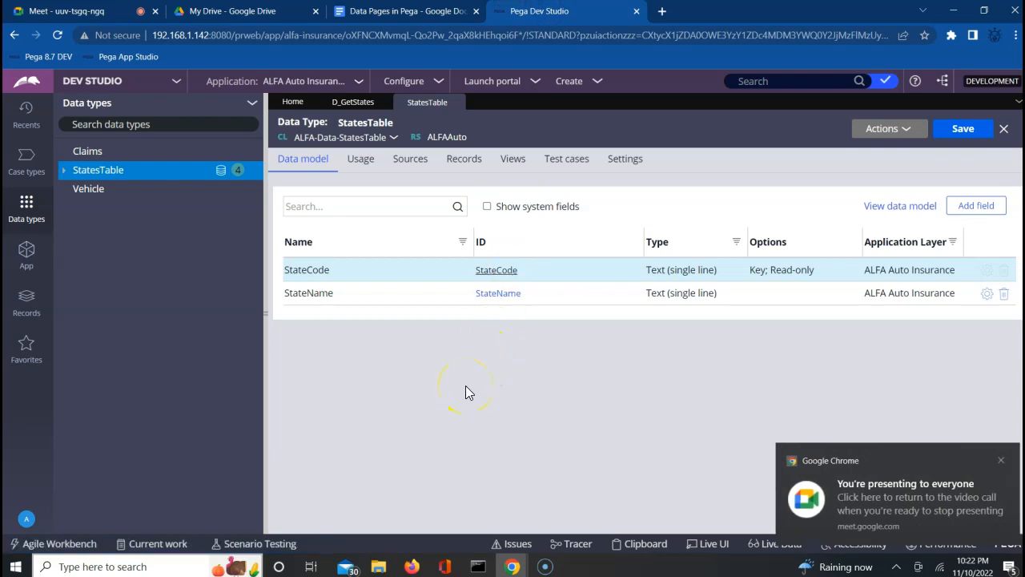
{"action": "left_click", "coordinate": [491, 372]}
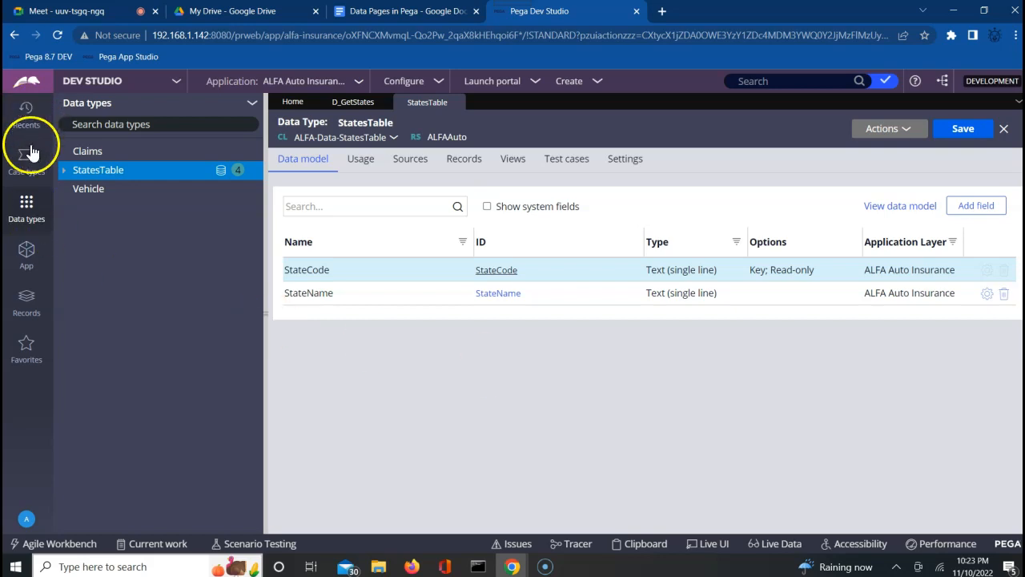
Reopen the D_GetStates data page from Recents on its Load Management tab.
{"action": "left_click", "coordinate": [26, 112]}
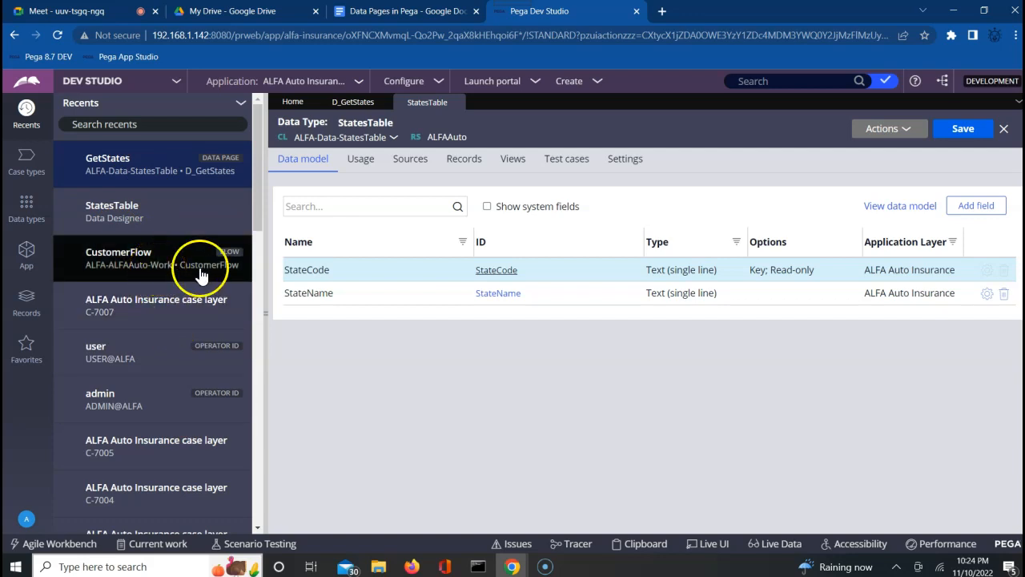
{"action": "left_click", "coordinate": [183, 173]}
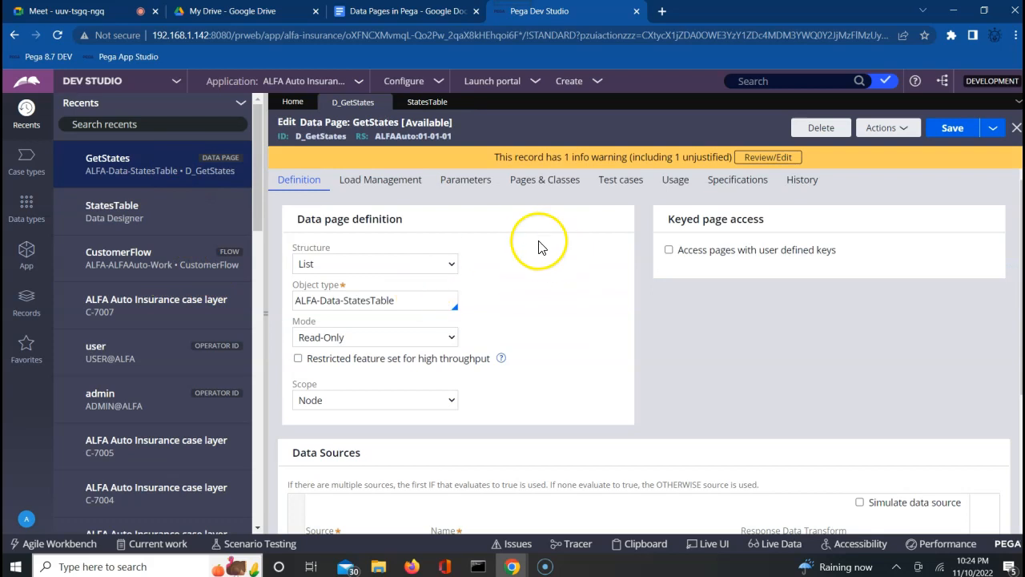
{"action": "left_click", "coordinate": [390, 186]}
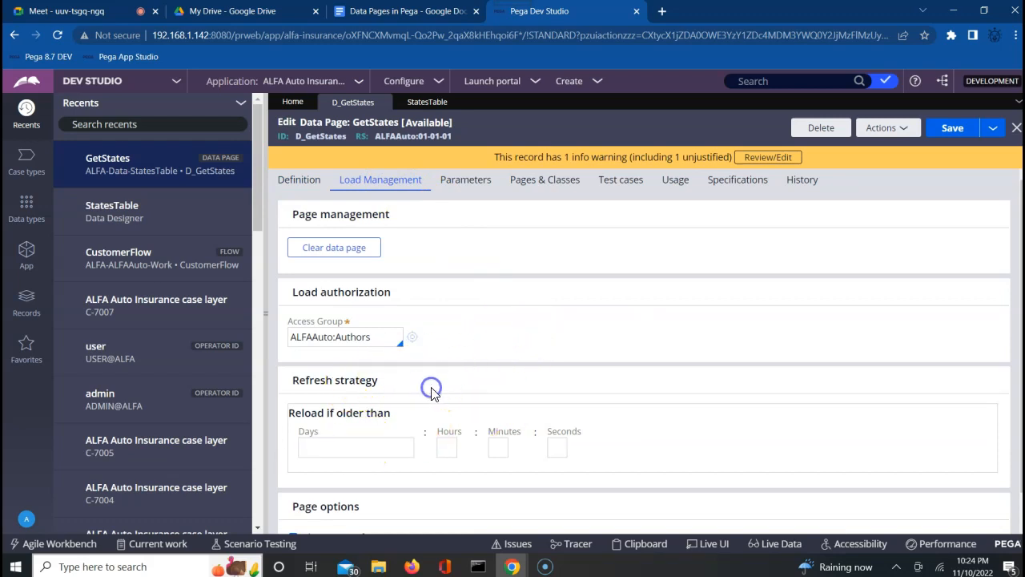
{"action": "scroll", "coordinate": [431, 395], "scroll_direction": "down", "scroll_amount": 1}
{"action": "scroll", "coordinate": [431, 394], "scroll_direction": "down", "scroll_amount": 1}
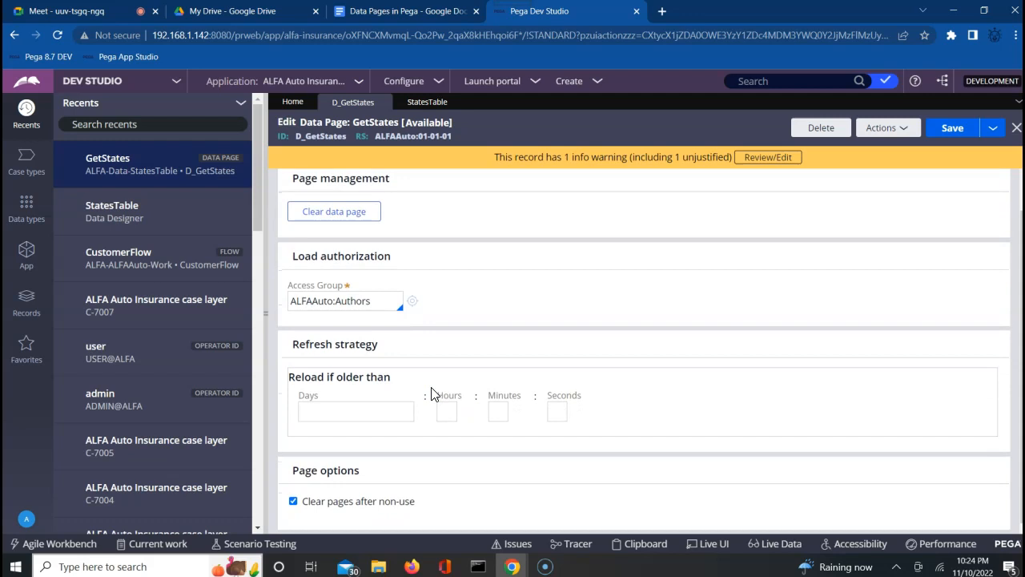
Go through the Days, Hours, Minutes and Seconds reload intervals, leaving them empty.
{"action": "left_click", "coordinate": [349, 405]}
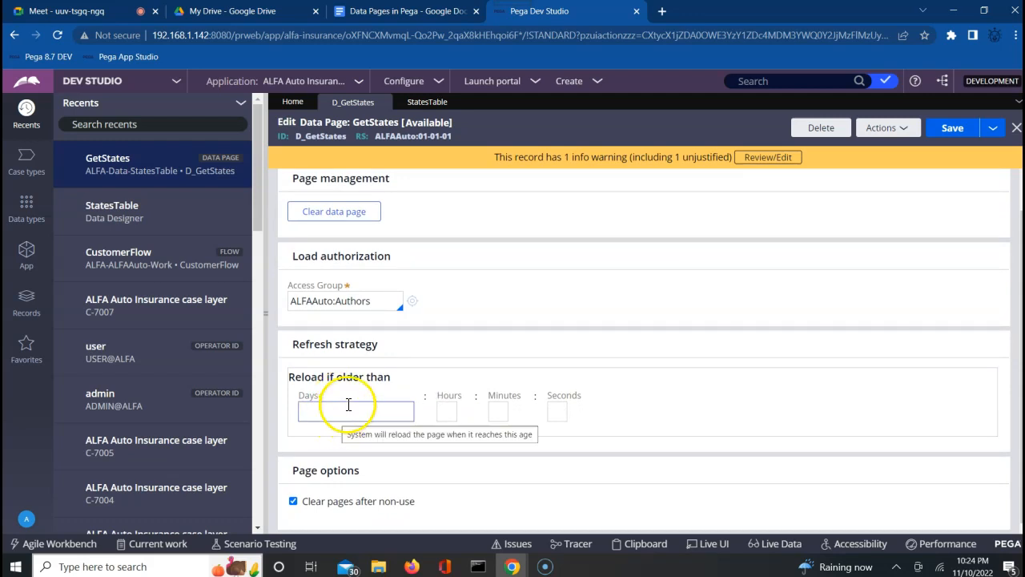
{"action": "left_click", "coordinate": [320, 410]}
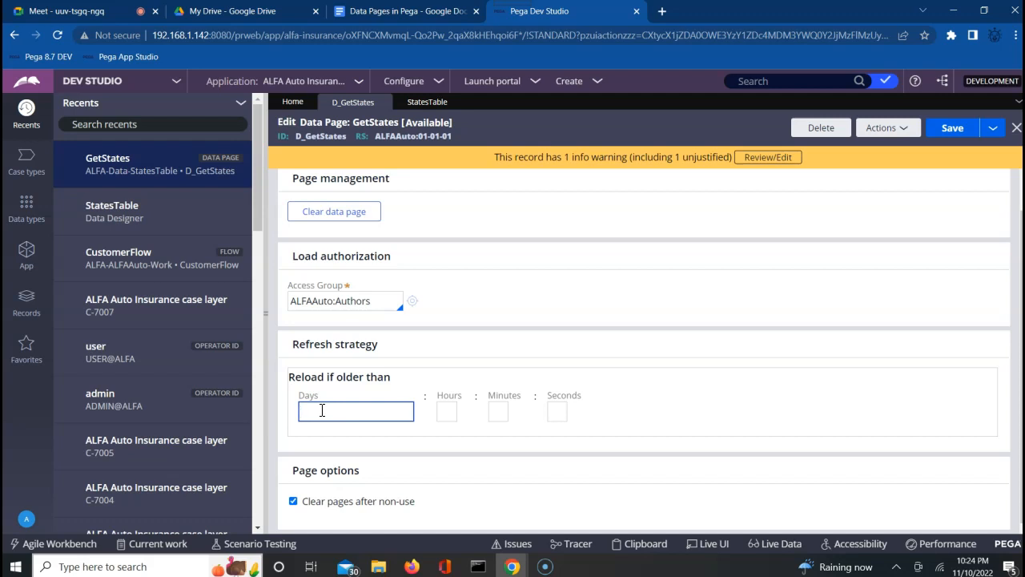
{"action": "left_click", "coordinate": [337, 414]}
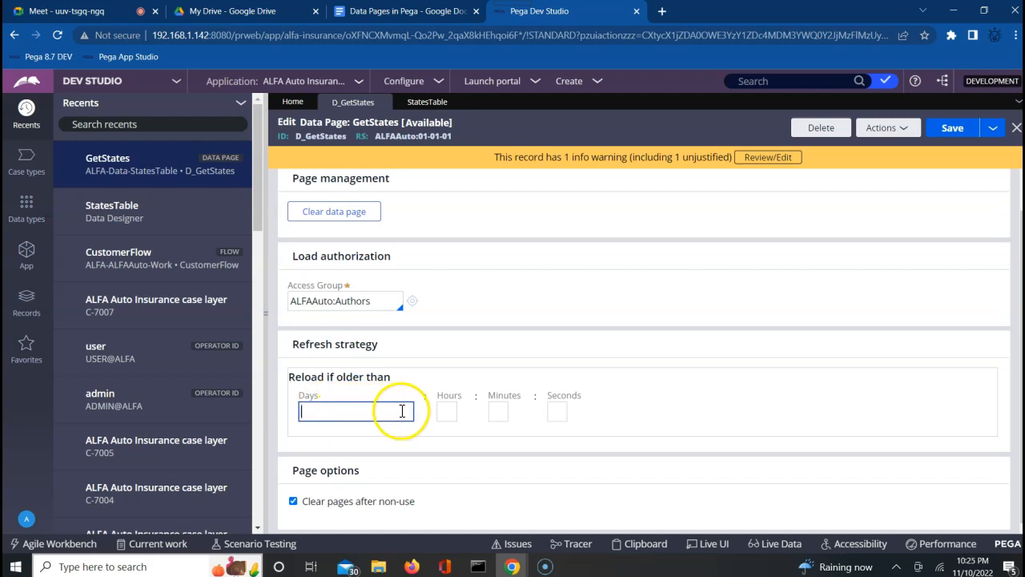
{"action": "left_click", "coordinate": [450, 411]}
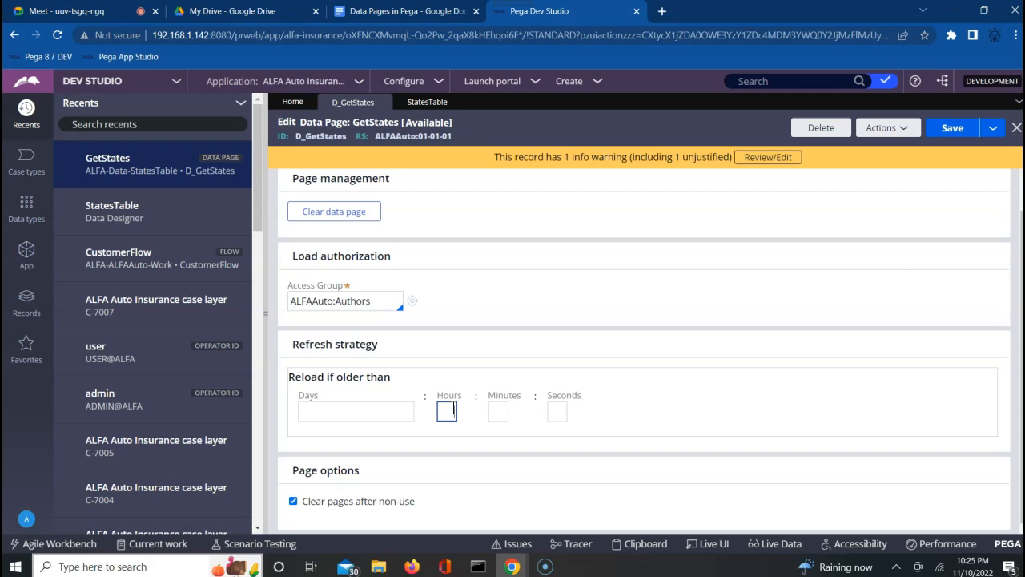
{"action": "left_click", "coordinate": [497, 409]}
{"action": "left_click", "coordinate": [559, 409]}
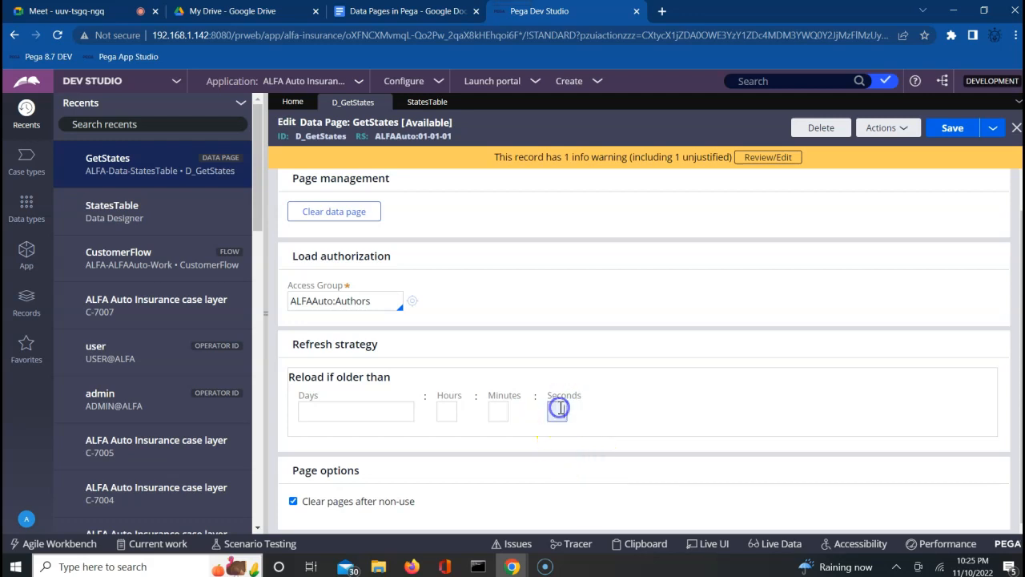
{"action": "left_click", "coordinate": [624, 412]}
{"action": "left_click", "coordinate": [660, 343]}
{"action": "scroll", "coordinate": [660, 344], "scroll_direction": "up", "scroll_amount": 1}
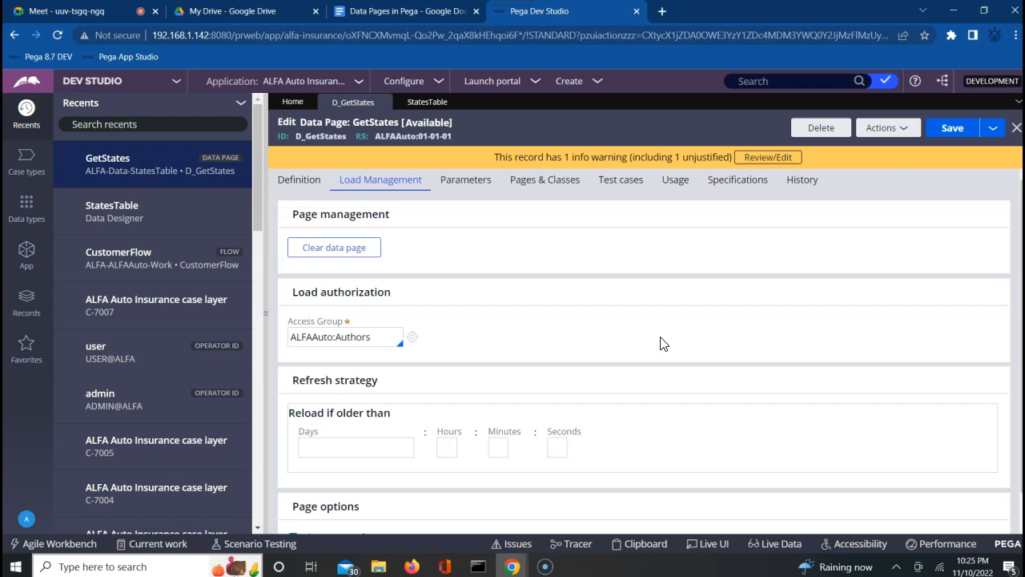
{"action": "left_click", "coordinate": [299, 182]}
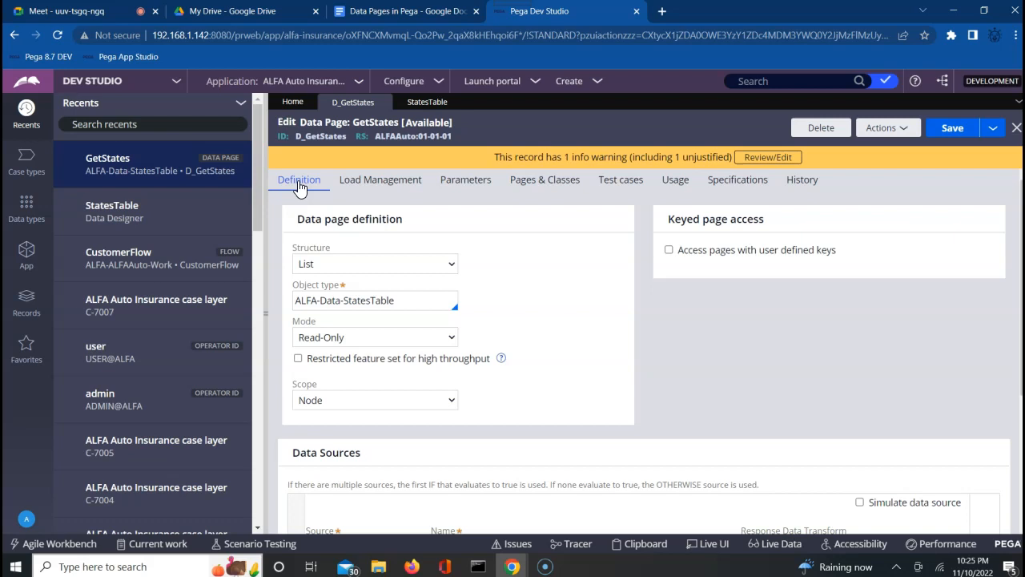
{"action": "left_click", "coordinate": [390, 182]}
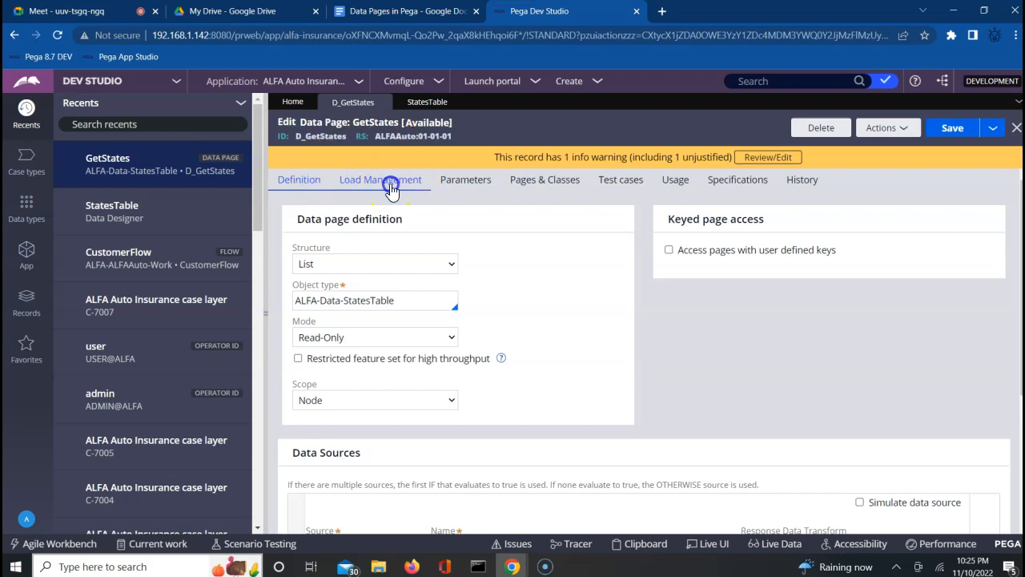
{"action": "left_click", "coordinate": [405, 433]}
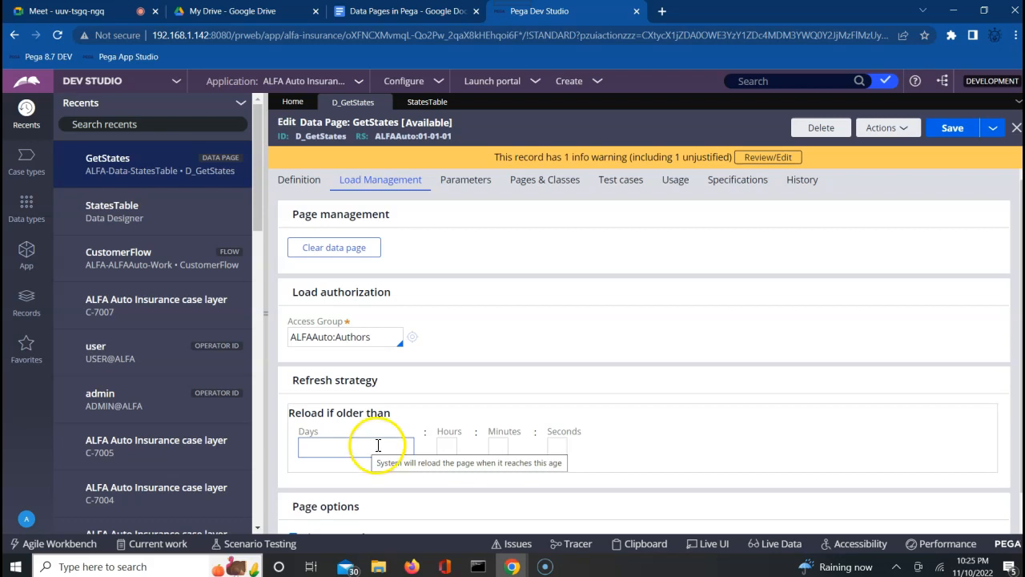
{"action": "left_click", "coordinate": [349, 448]}
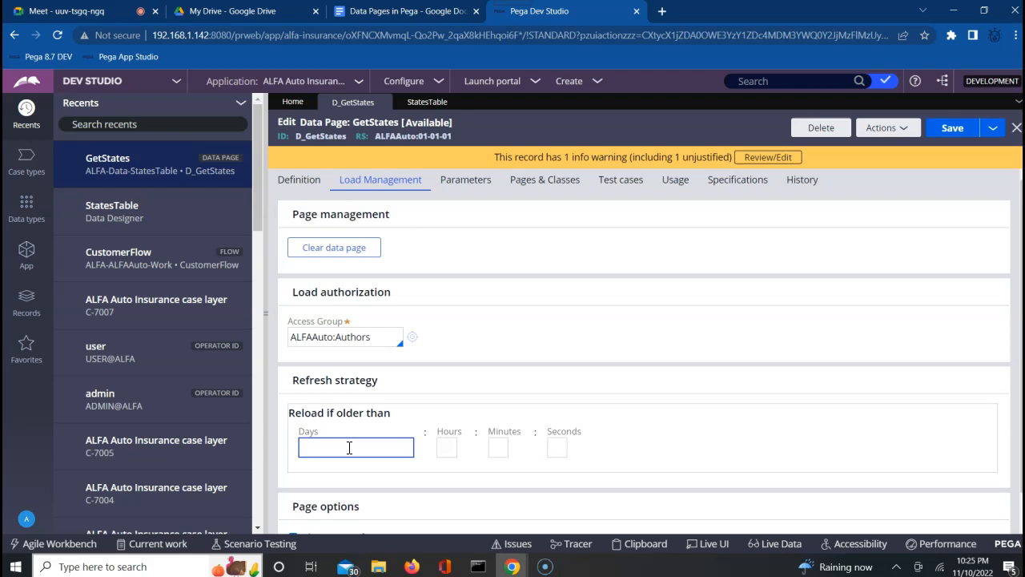
{"action": "left_click", "coordinate": [293, 181]}
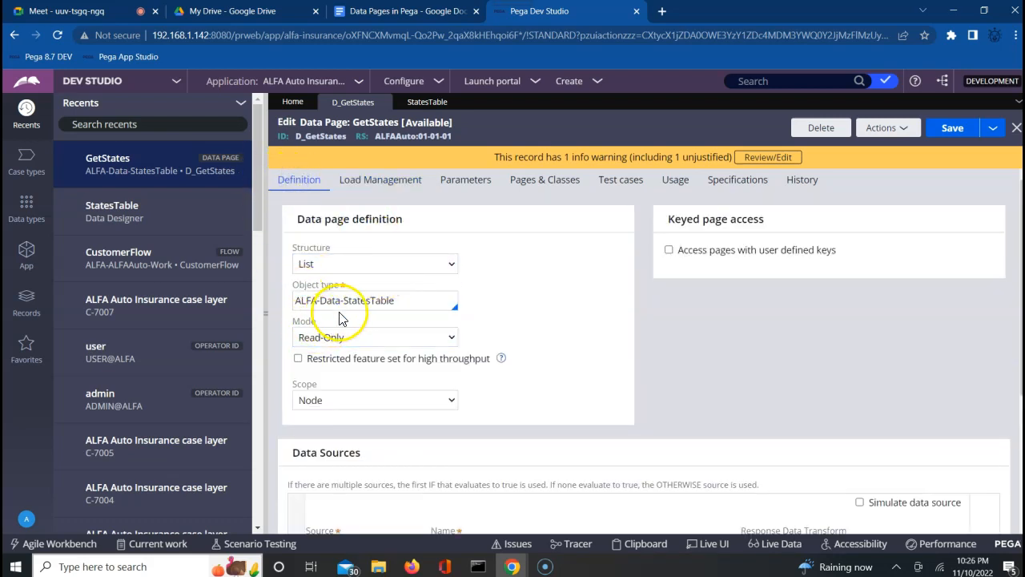
{"action": "double_click", "coordinate": [378, 300]}
{"action": "left_click", "coordinate": [441, 301]}
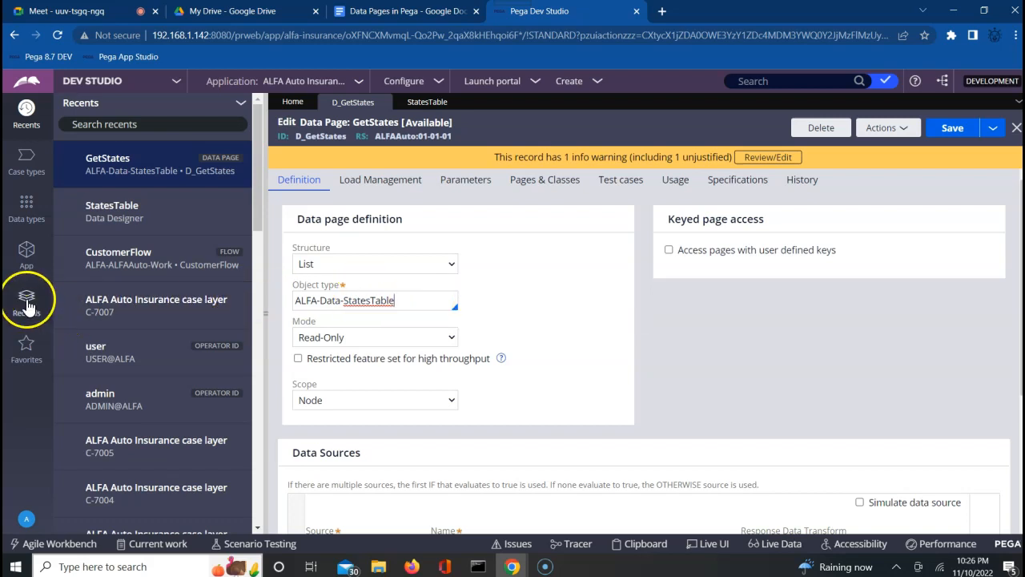
Open App Explorer showing the ALFA-ALFAAuto-Work class and focus its class filter.
{"action": "left_click", "coordinate": [24, 251]}
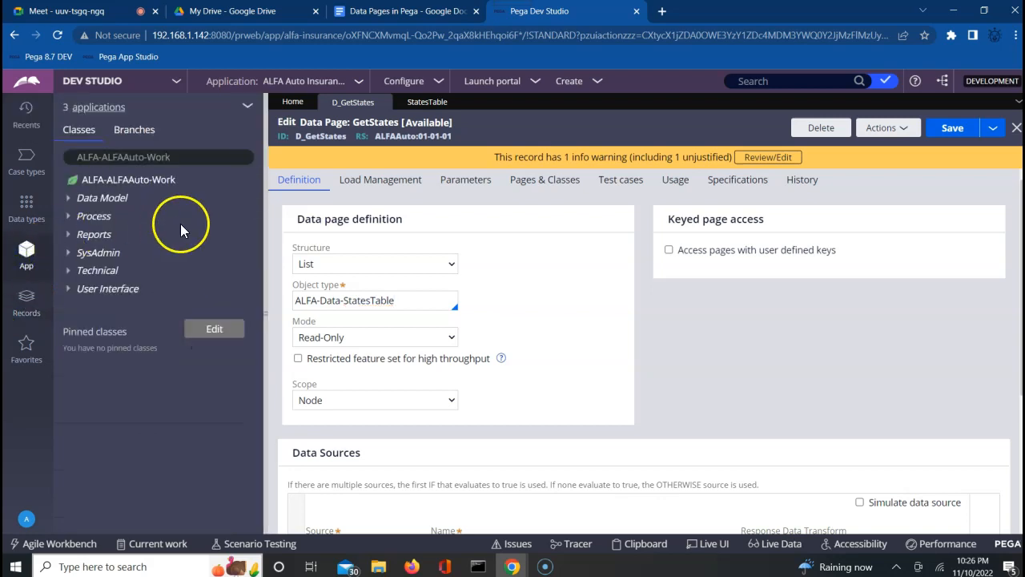
{"action": "left_click", "coordinate": [197, 154]}
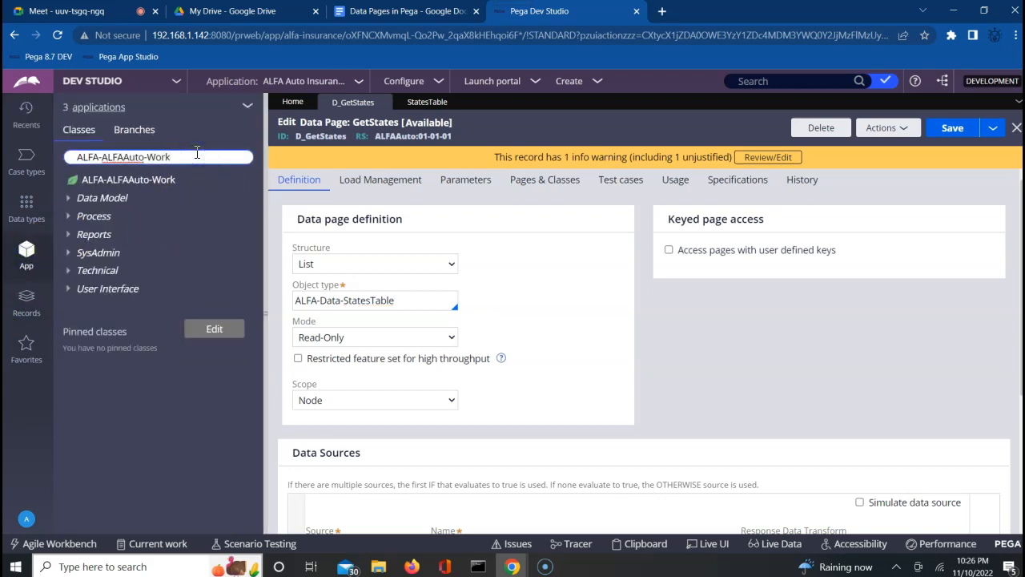